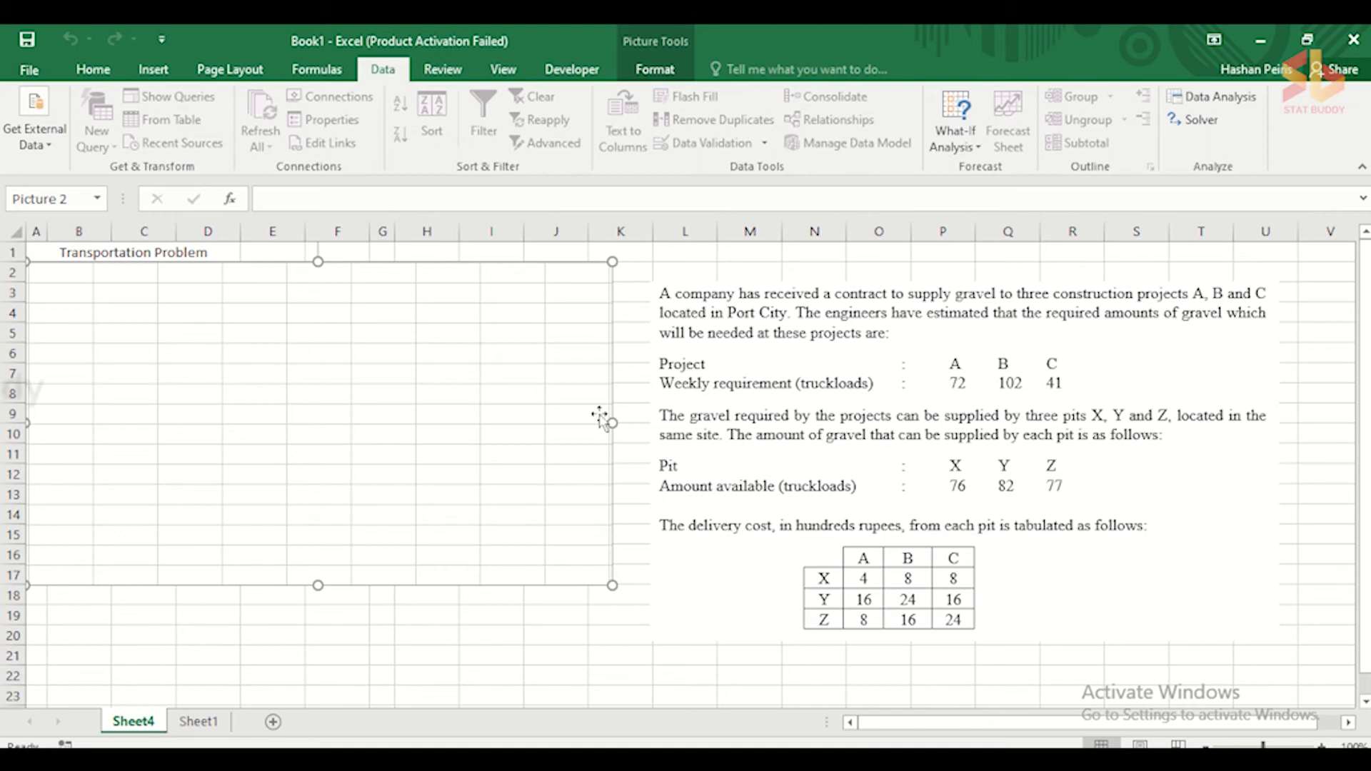
# - Move the blank cover picture down to expose the Unit Cost table and enter costs 4, 8 and 8 for pit X
pyautogui.moveTo(520, 277); pyautogui.dragTo(526, 408)
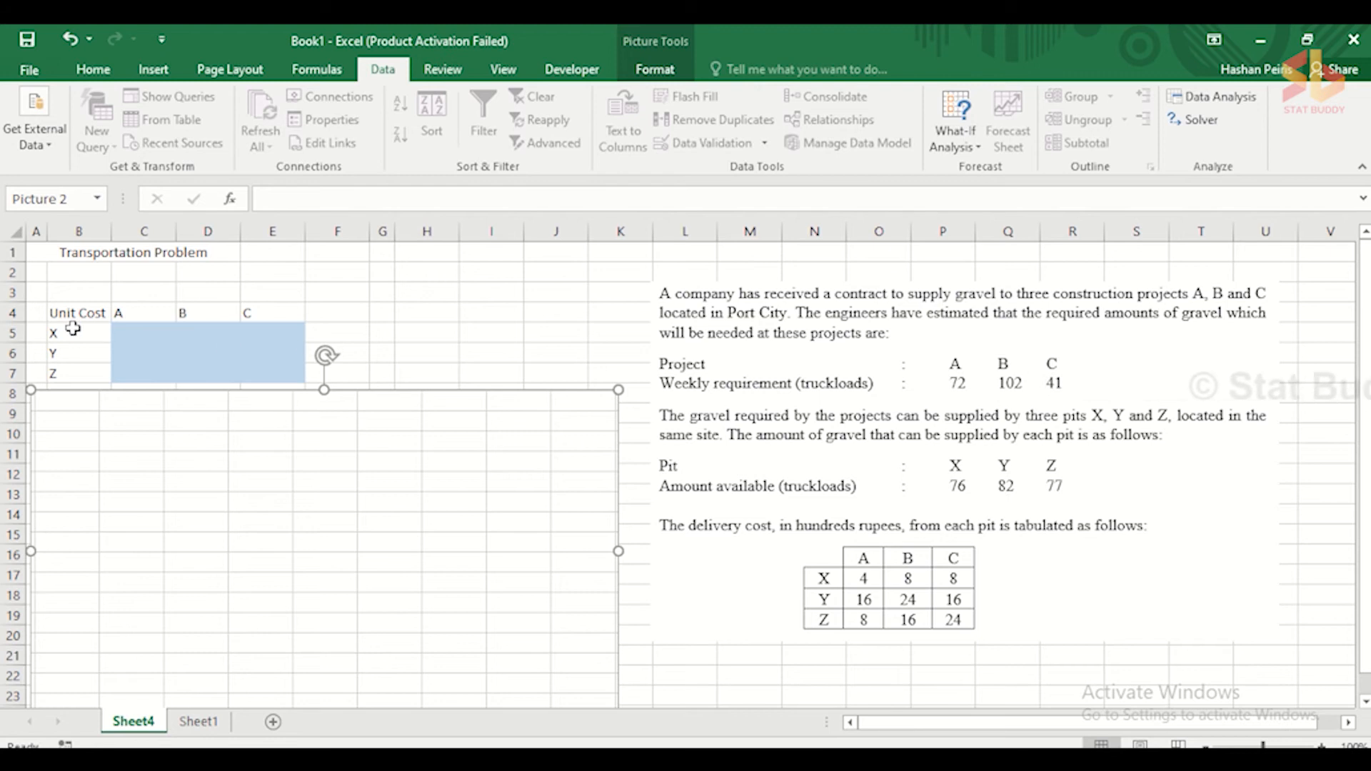
pyautogui.click(160, 330)
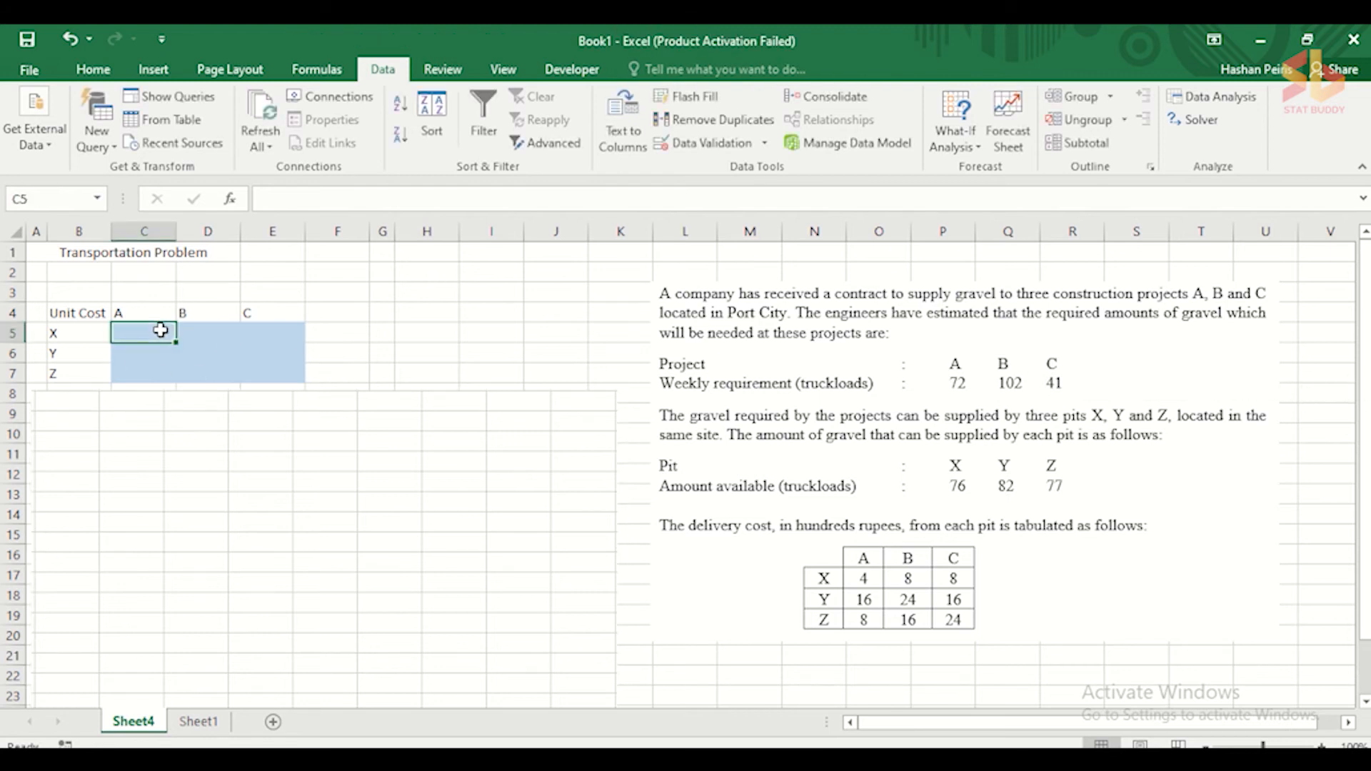
pyautogui.write('4')
pyautogui.press('Tab')
pyautogui.write('8')
pyautogui.press('Tab')
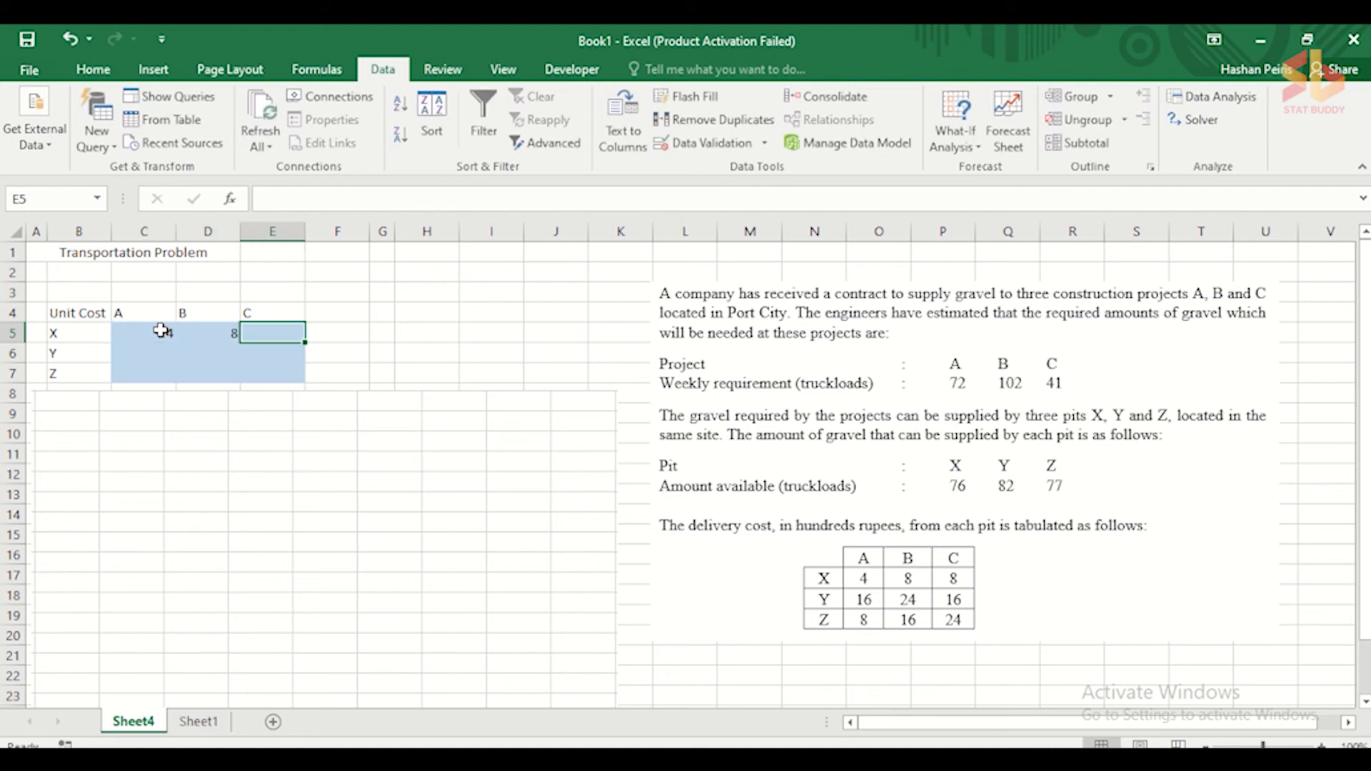
pyautogui.write('8')
pyautogui.press('Tab')
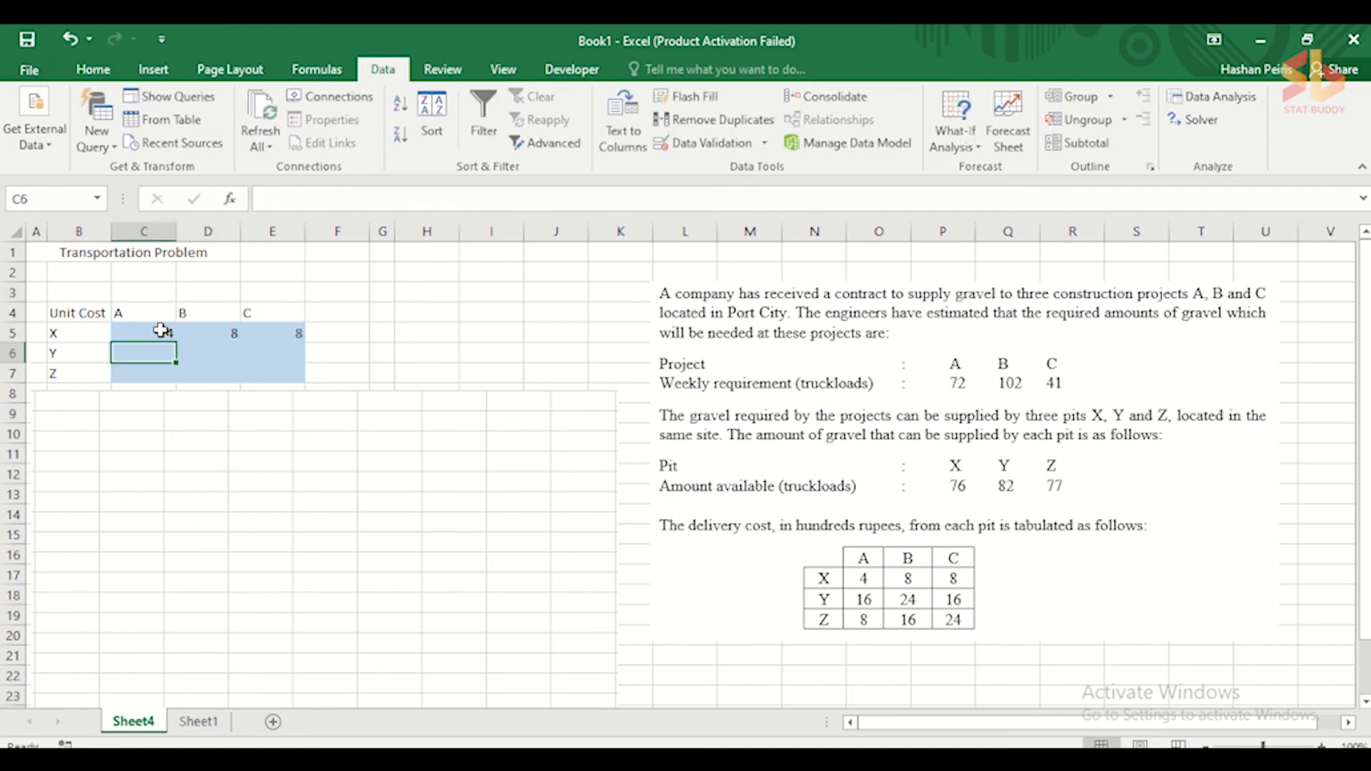
# - Enter unit costs 16, 24 and 16 for pit Y to projects A, B and C
pyautogui.write('16')
pyautogui.press('Tab')
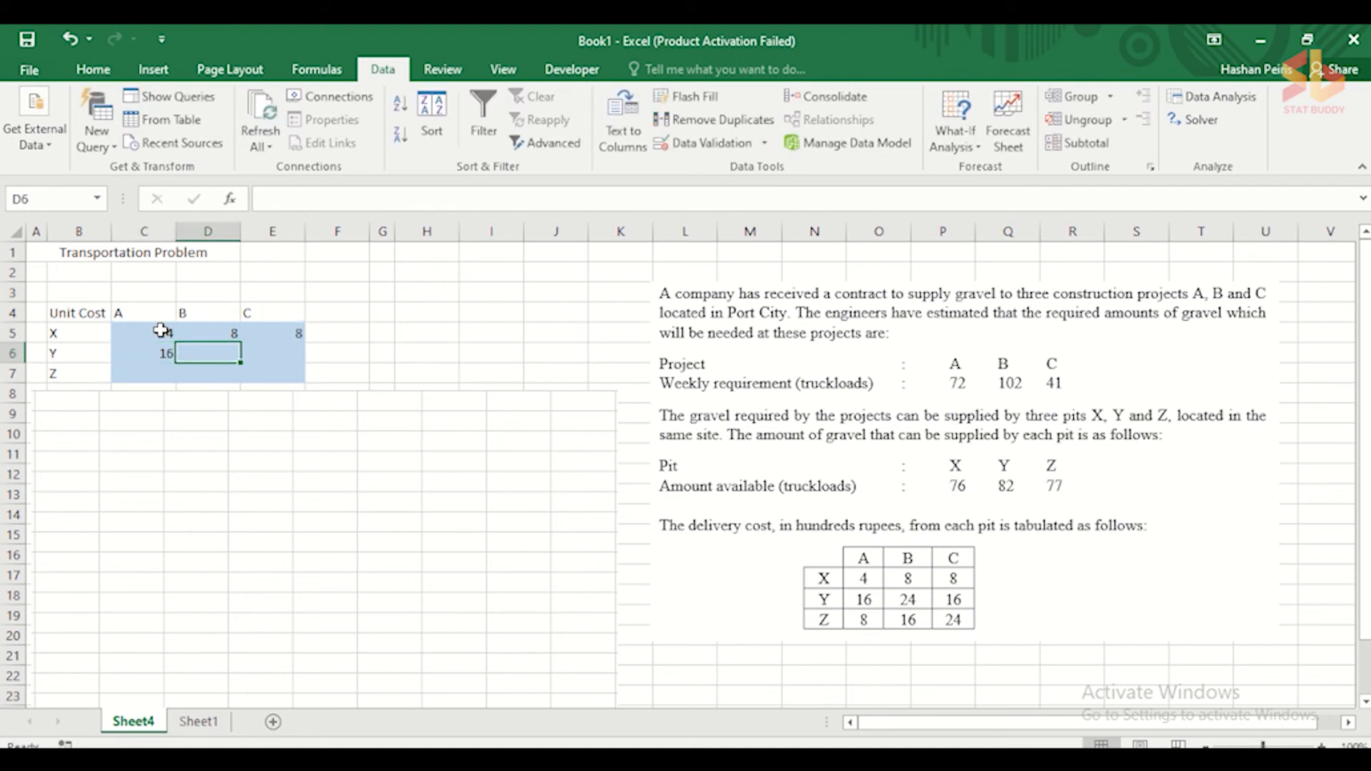
pyautogui.write('24')
pyautogui.press('Tab')
pyautogui.write('16')
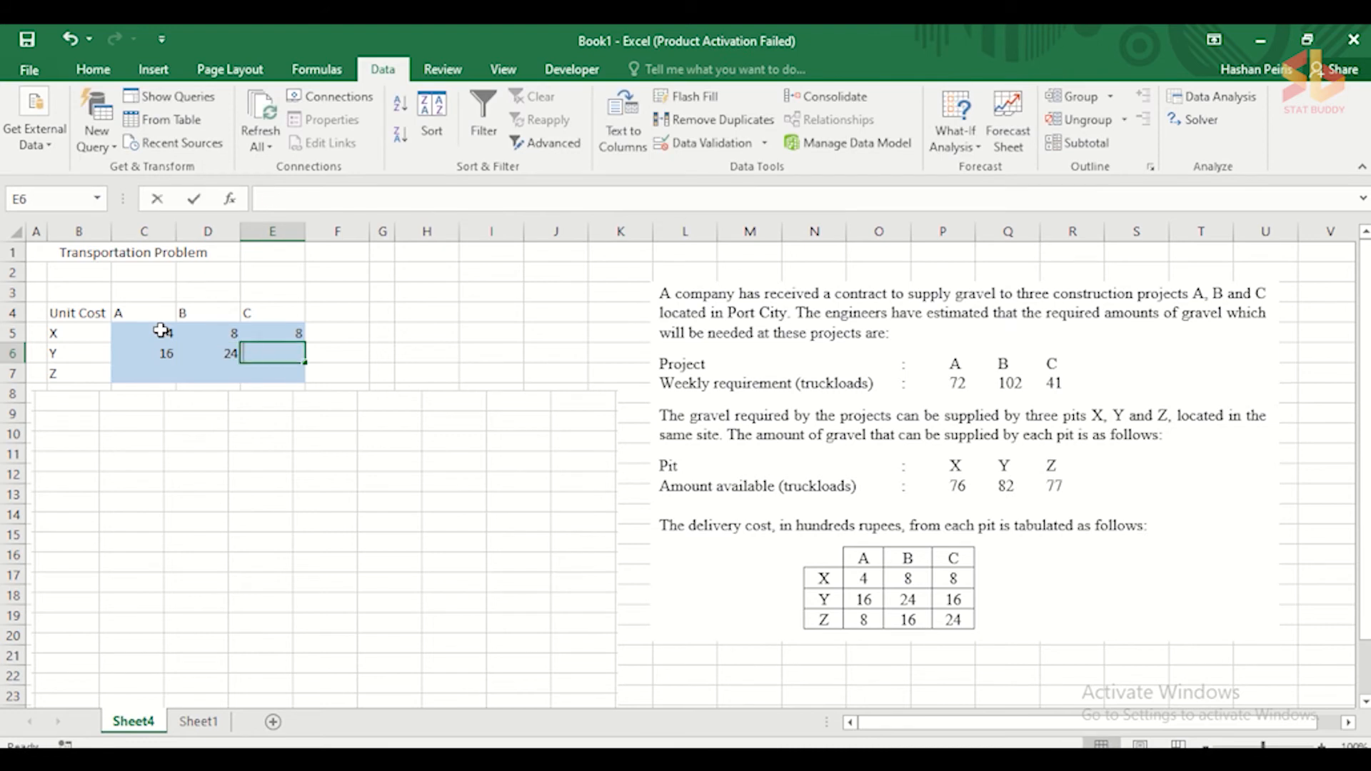
pyautogui.press('Tab')
# - Enter unit costs 8, 16 and 24 for pit Z to projects A, B and C
pyautogui.write('8')
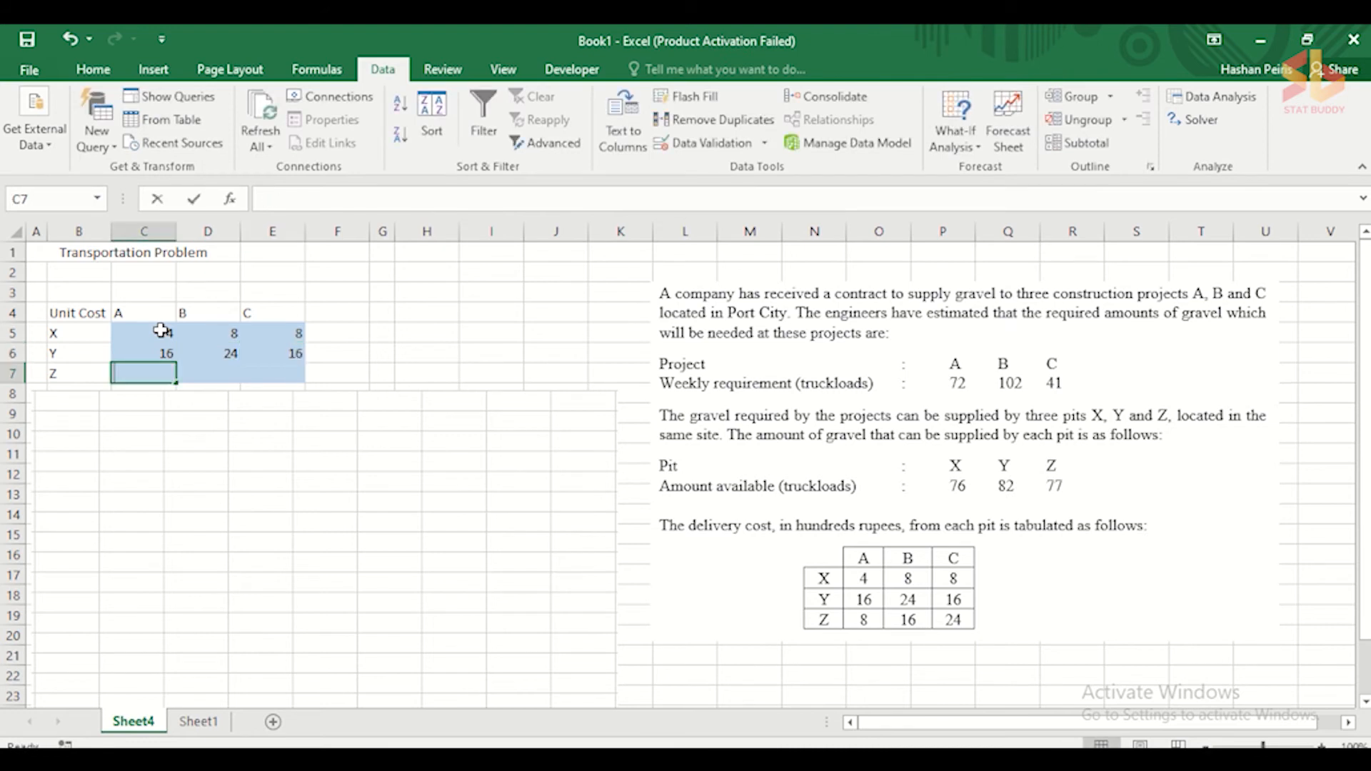
pyautogui.press('Tab')
pyautogui.write('16')
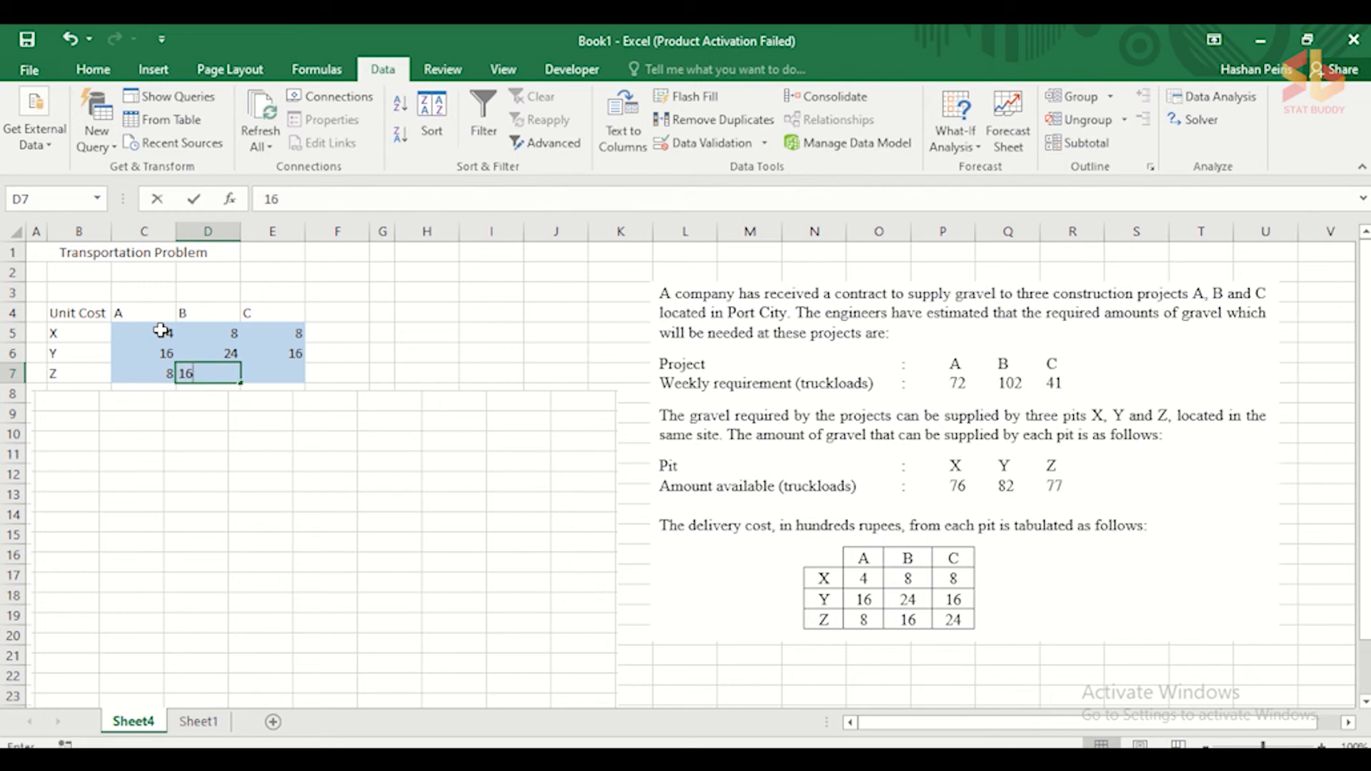
pyautogui.press('Tab')
pyautogui.write('24')
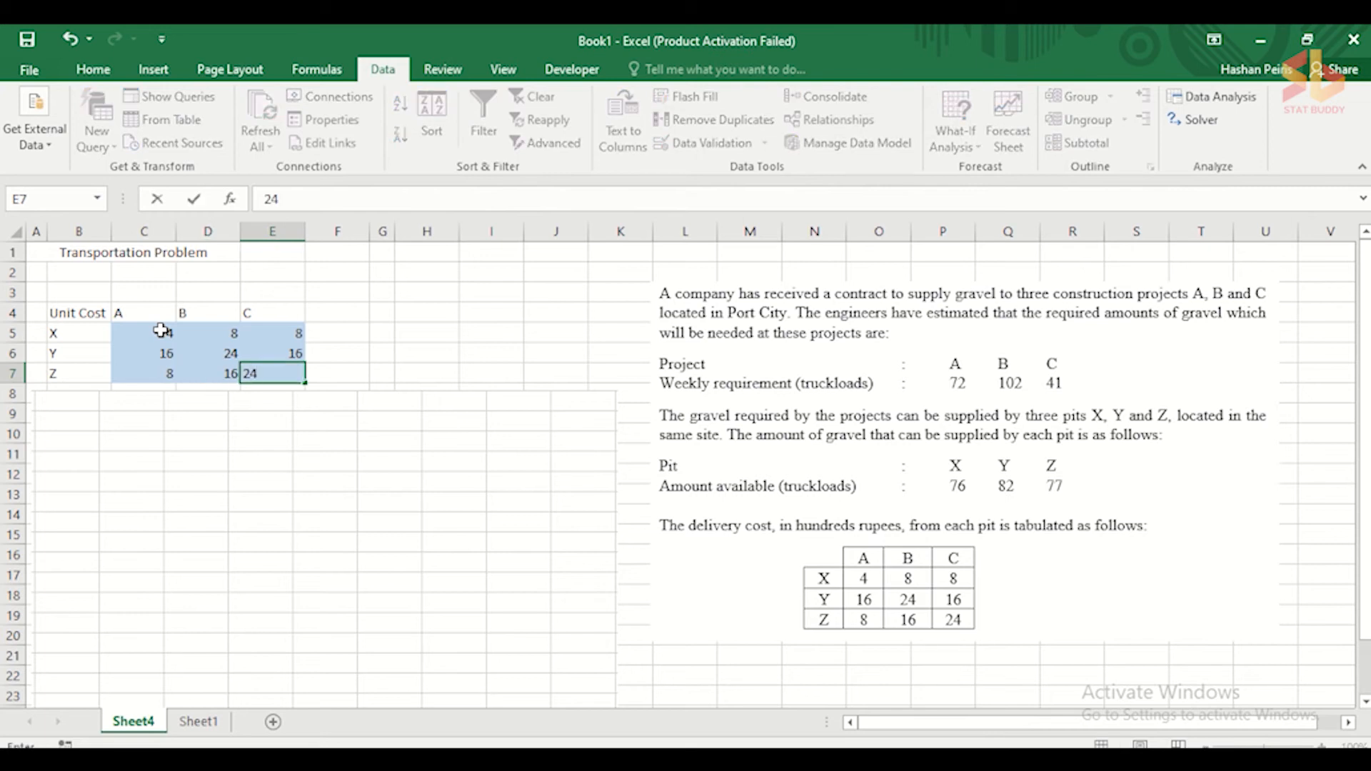
pyautogui.press('Tab')
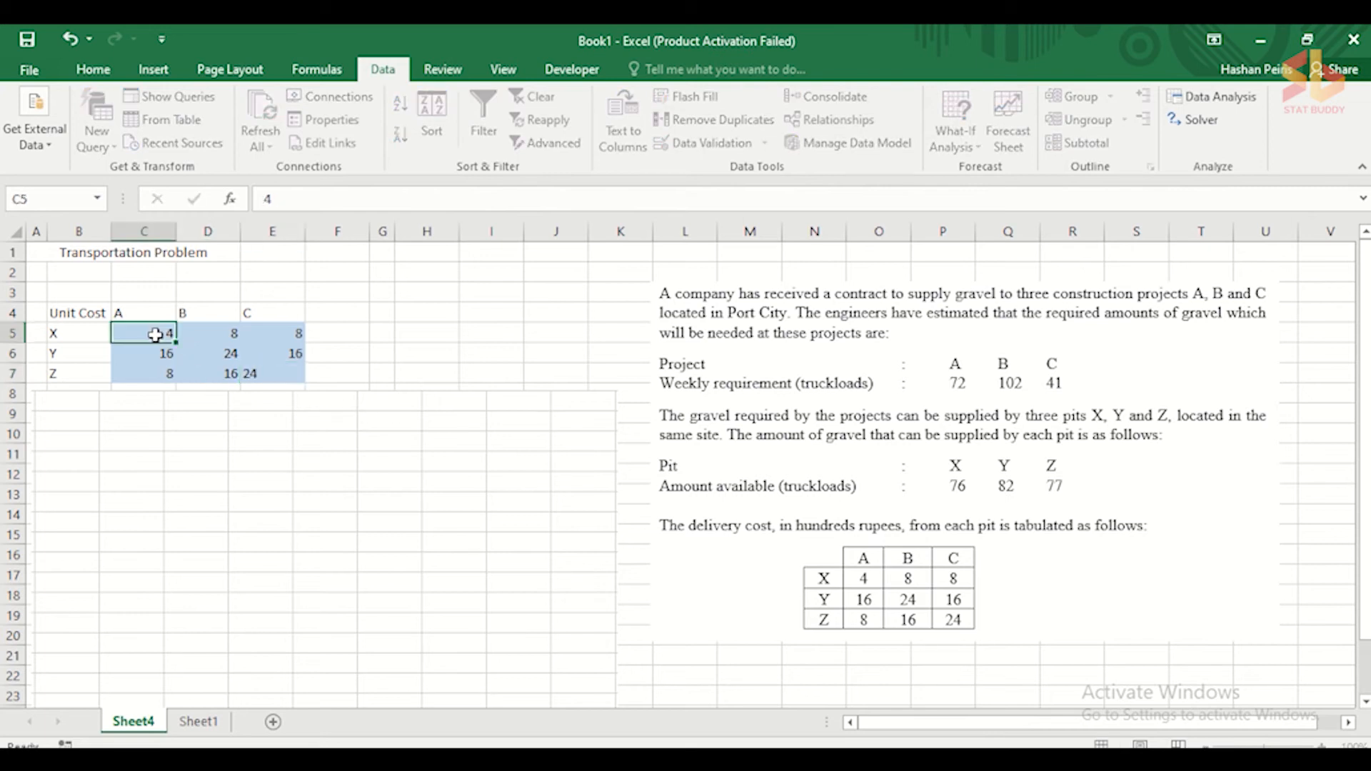
# - Define the workbook-scoped name UnitCost for the unit cost values in C5:E7
pyautogui.moveTo(155, 335)
pyautogui.mouseDown()
pyautogui.moveTo(281, 361)
pyautogui.moveTo(284, 379)
pyautogui.mouseUp()
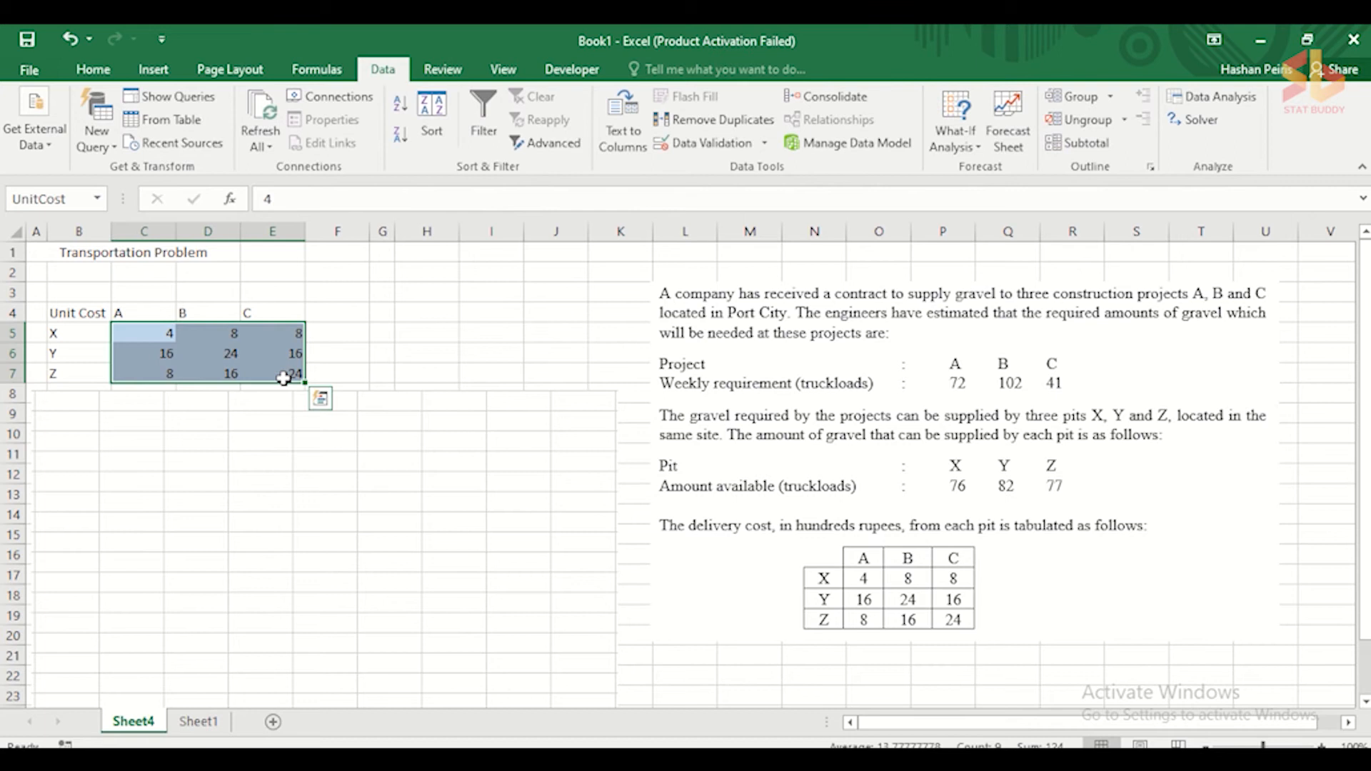
pyautogui.click(338, 76)
pyautogui.click(632, 100)
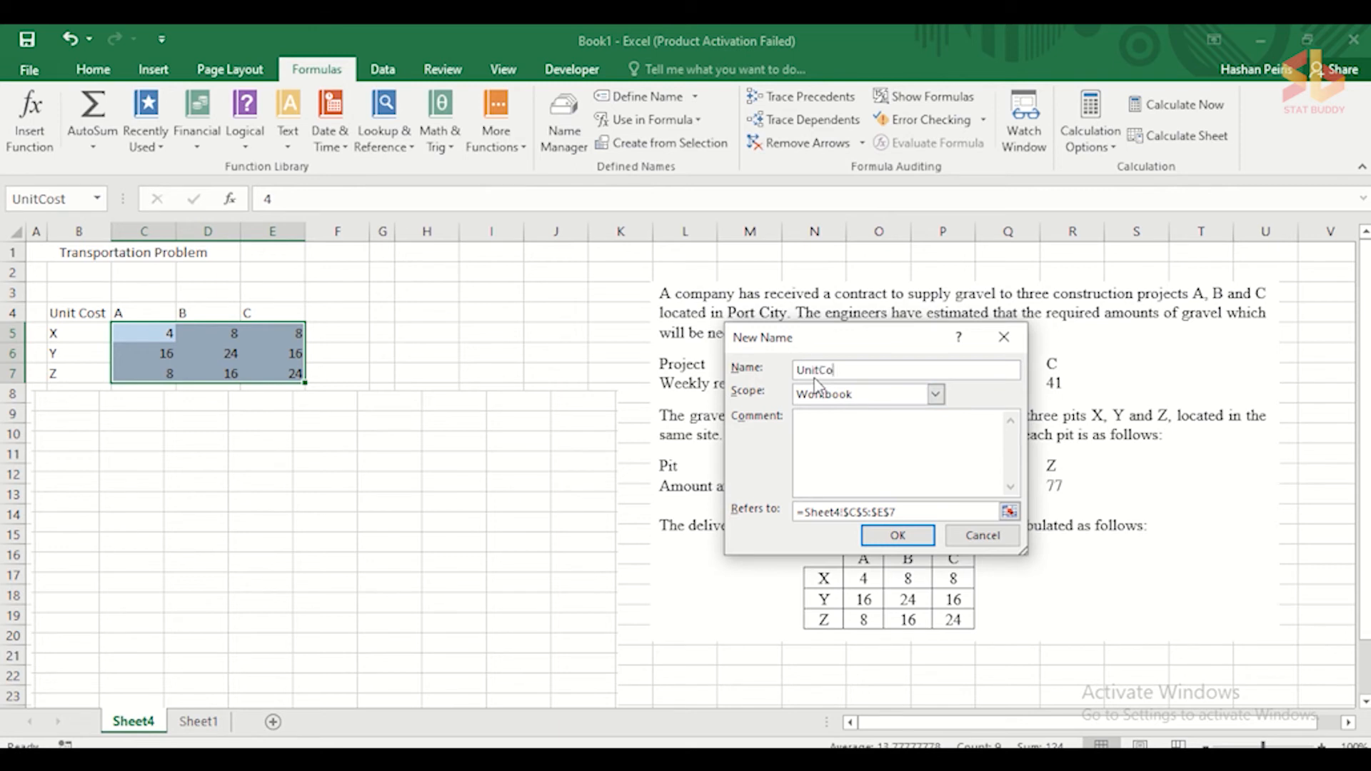
pyautogui.click(898, 535)
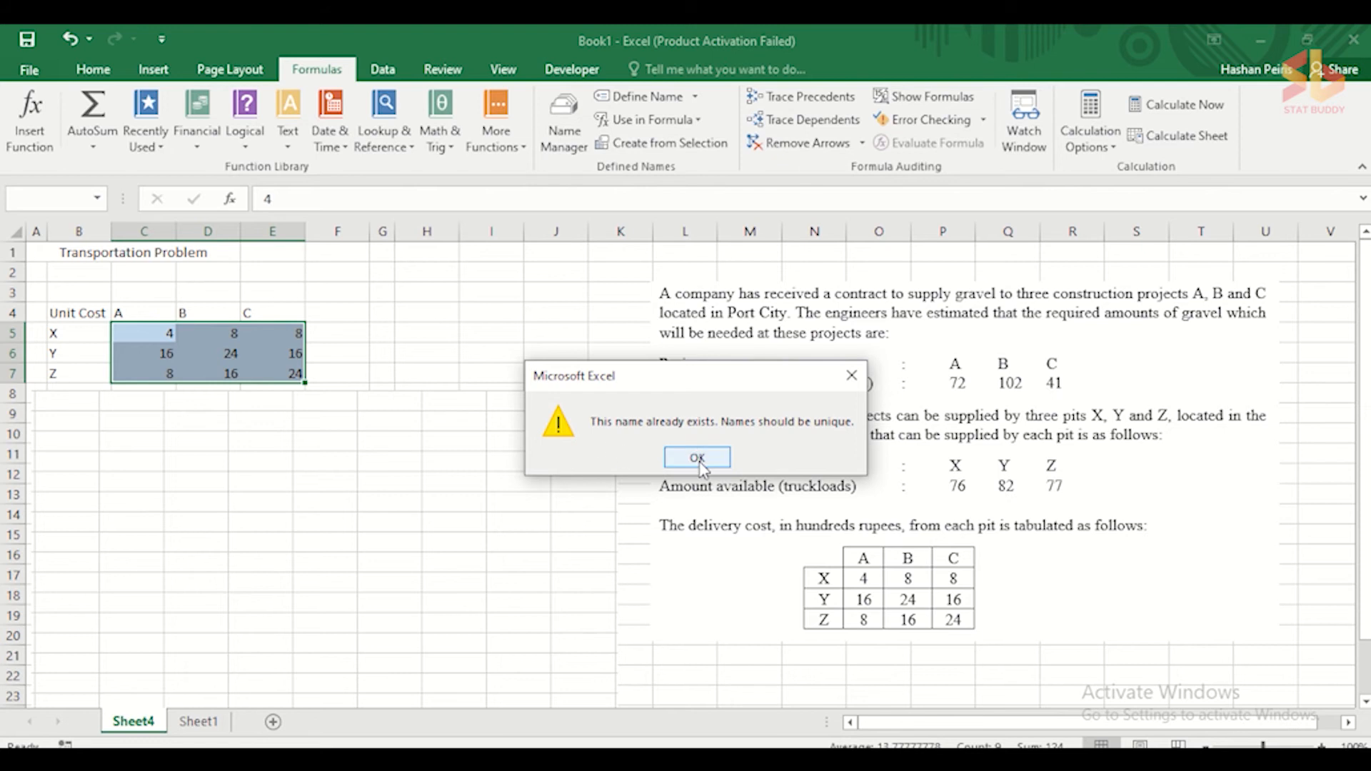
pyautogui.click(700, 463)
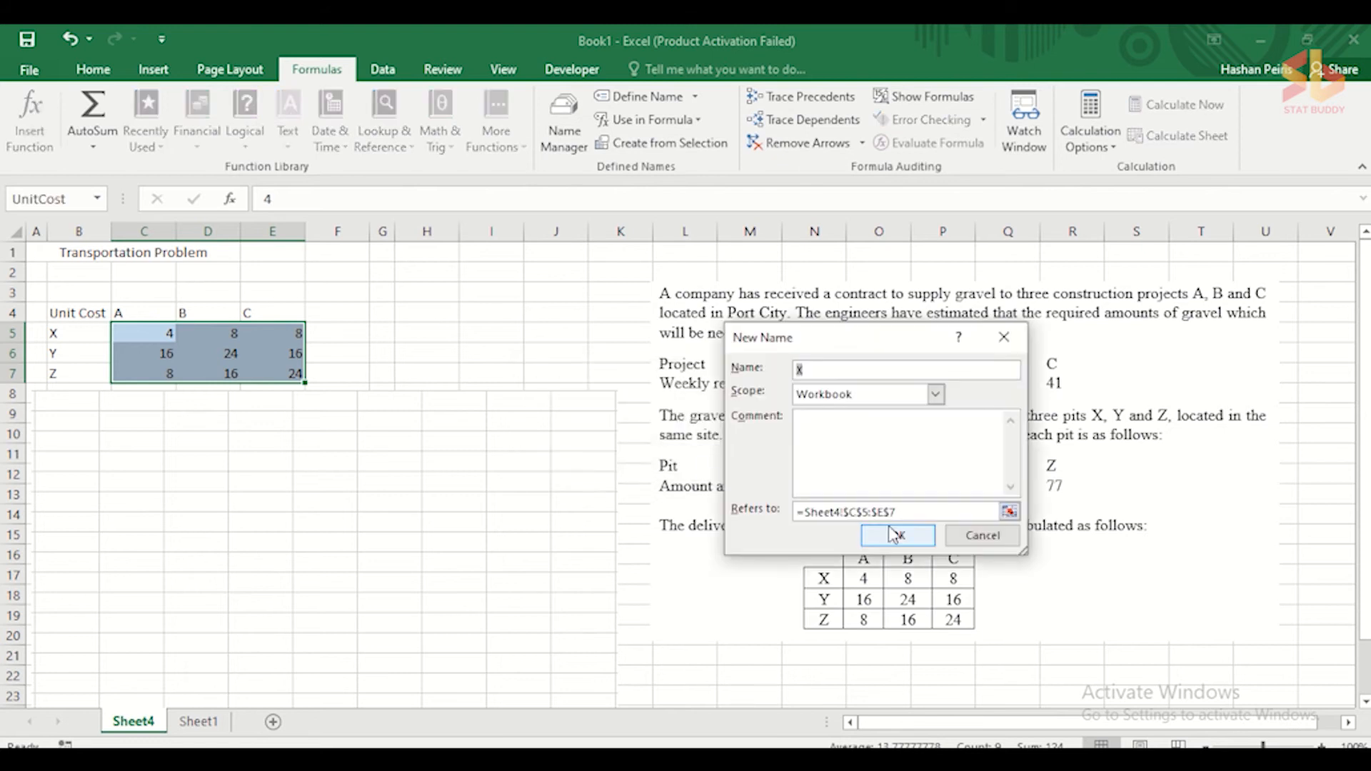
pyautogui.click(897, 537)
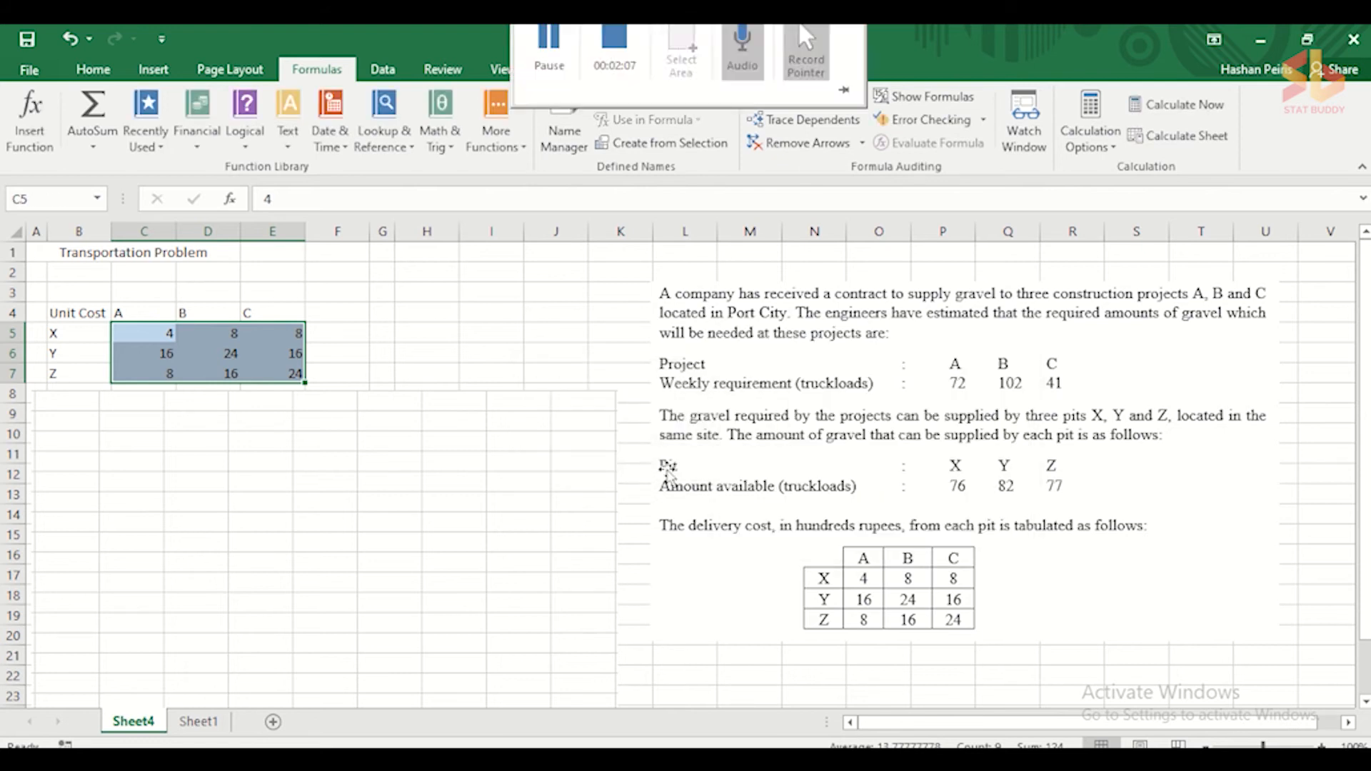
pyautogui.click(674, 107)
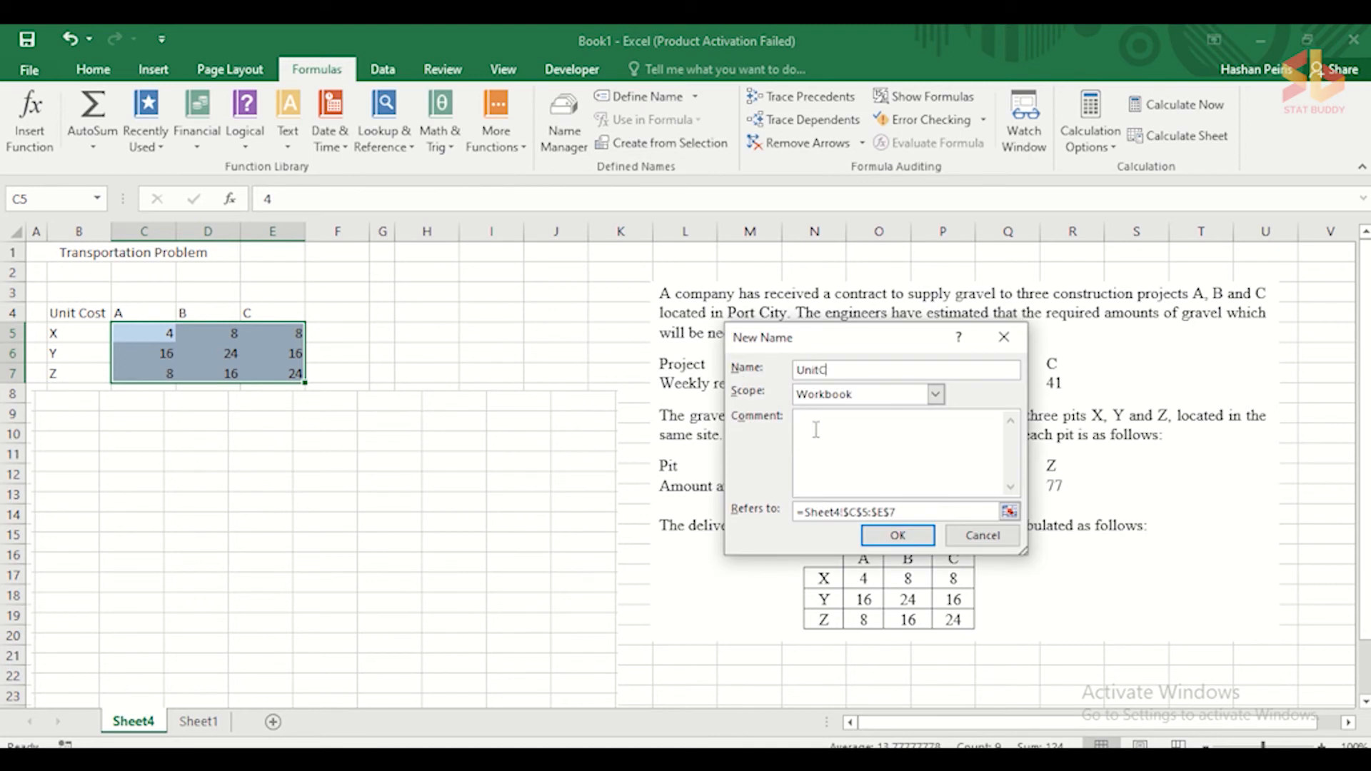
pyautogui.press('Return')
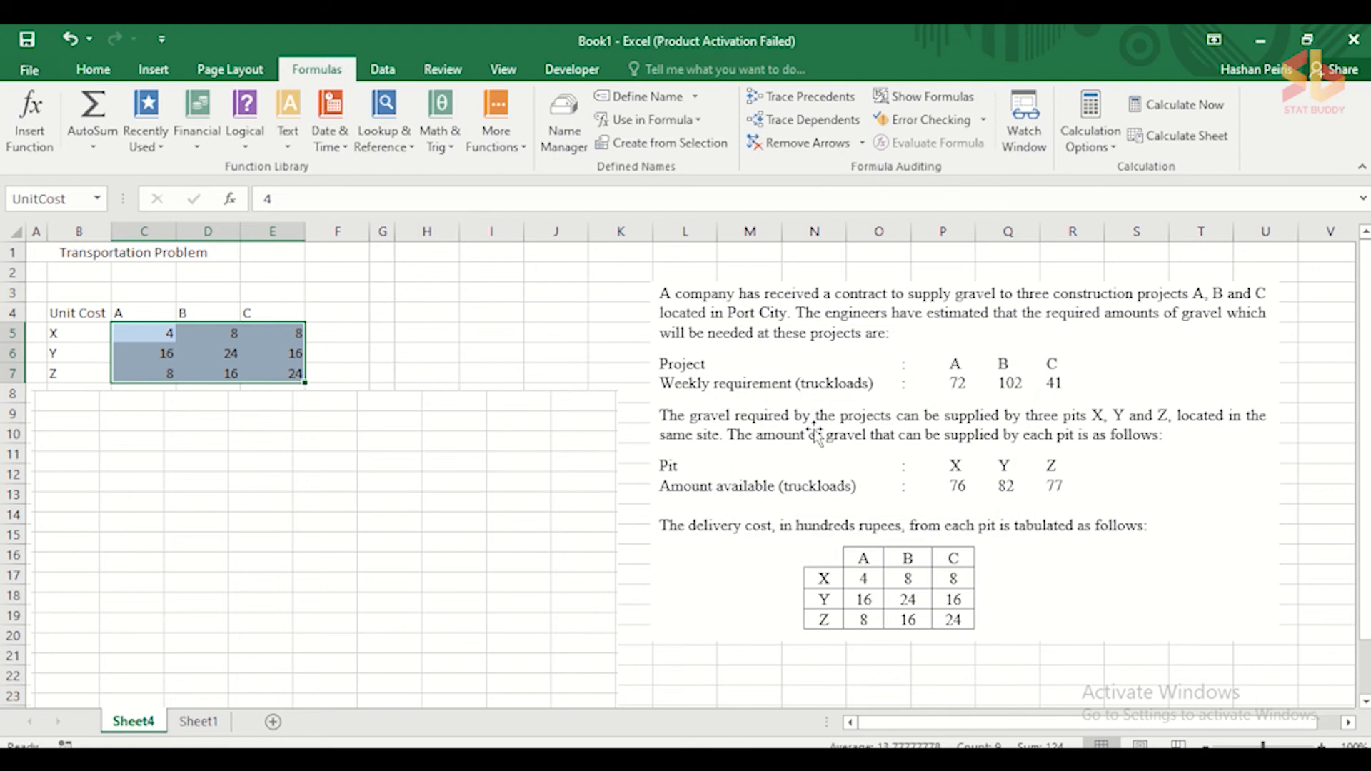
# - Move the blank cover picture down to expose the Shipment table and enter 0 in all three shipment cells of row X
pyautogui.moveTo(466, 420); pyautogui.dragTo(465, 541)
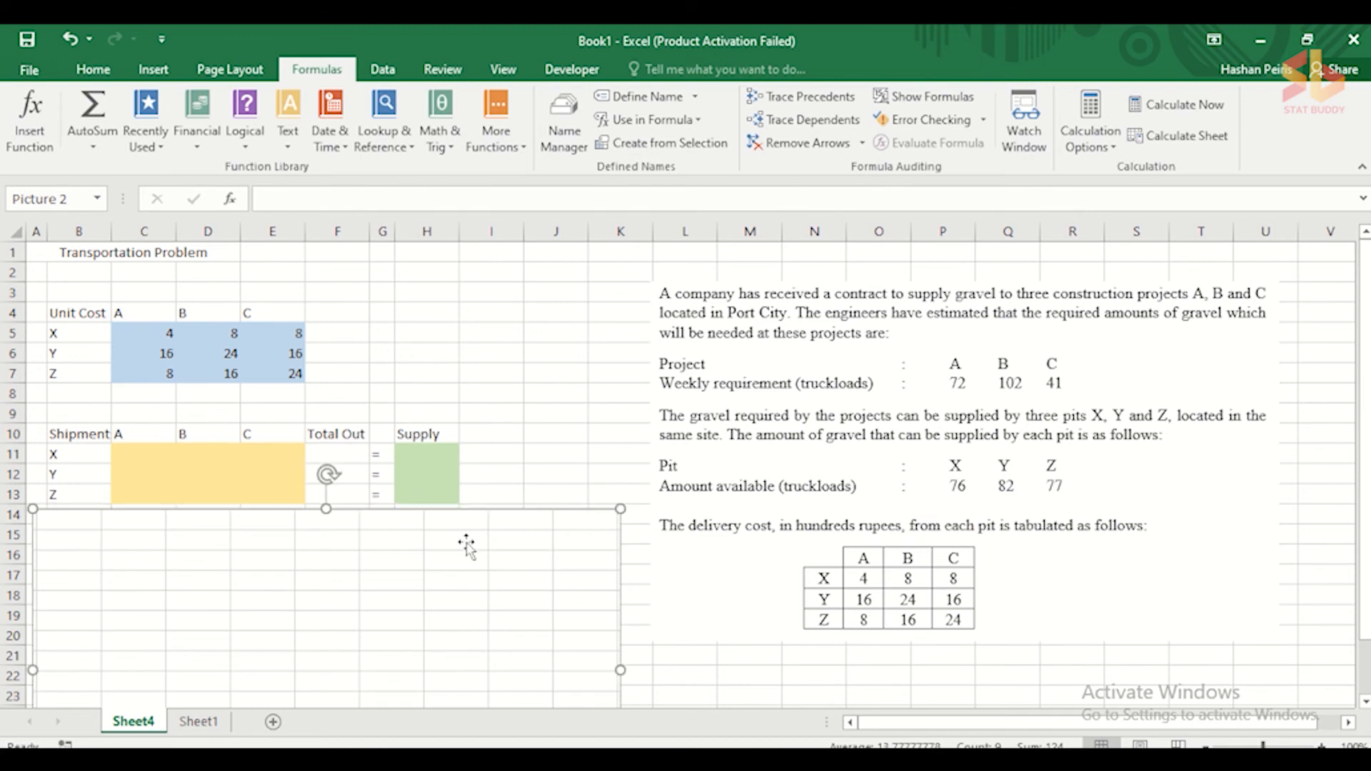
pyautogui.click(428, 395)
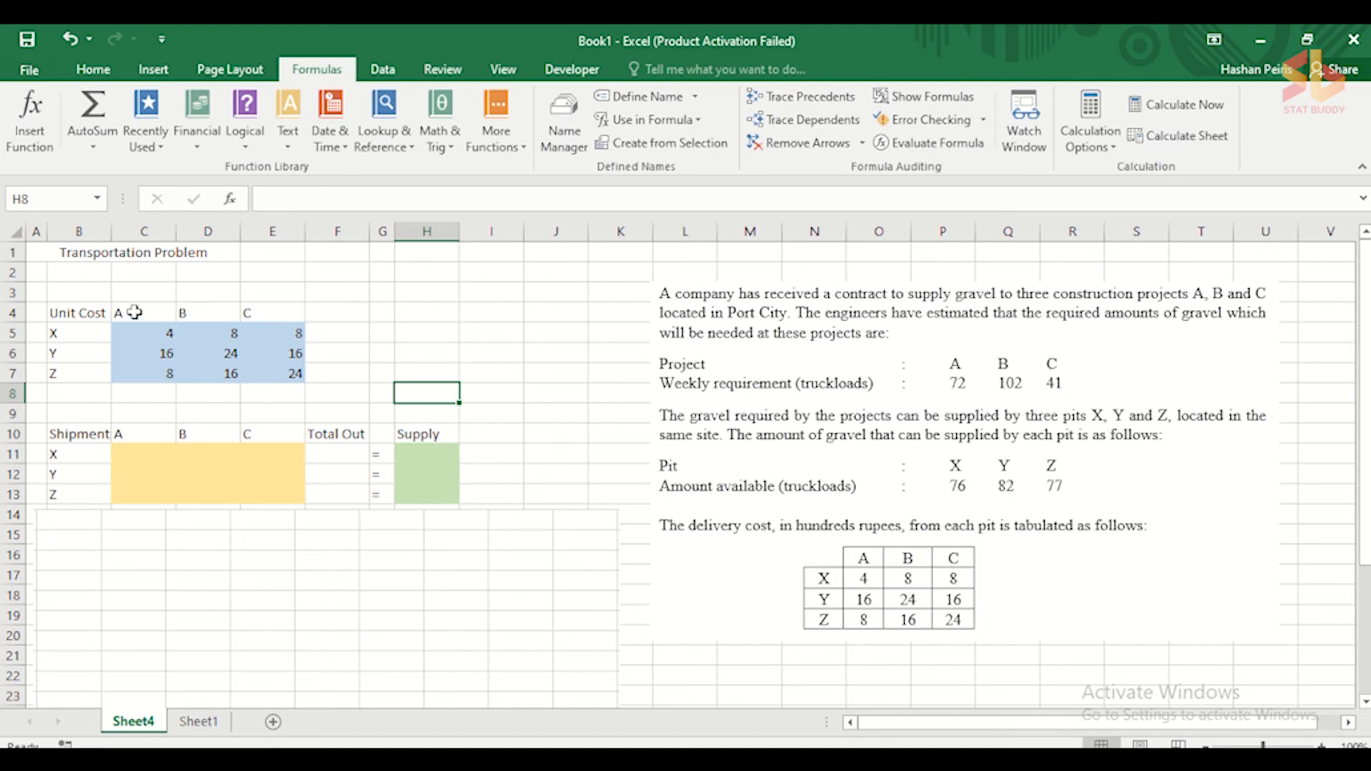
pyautogui.click(159, 453)
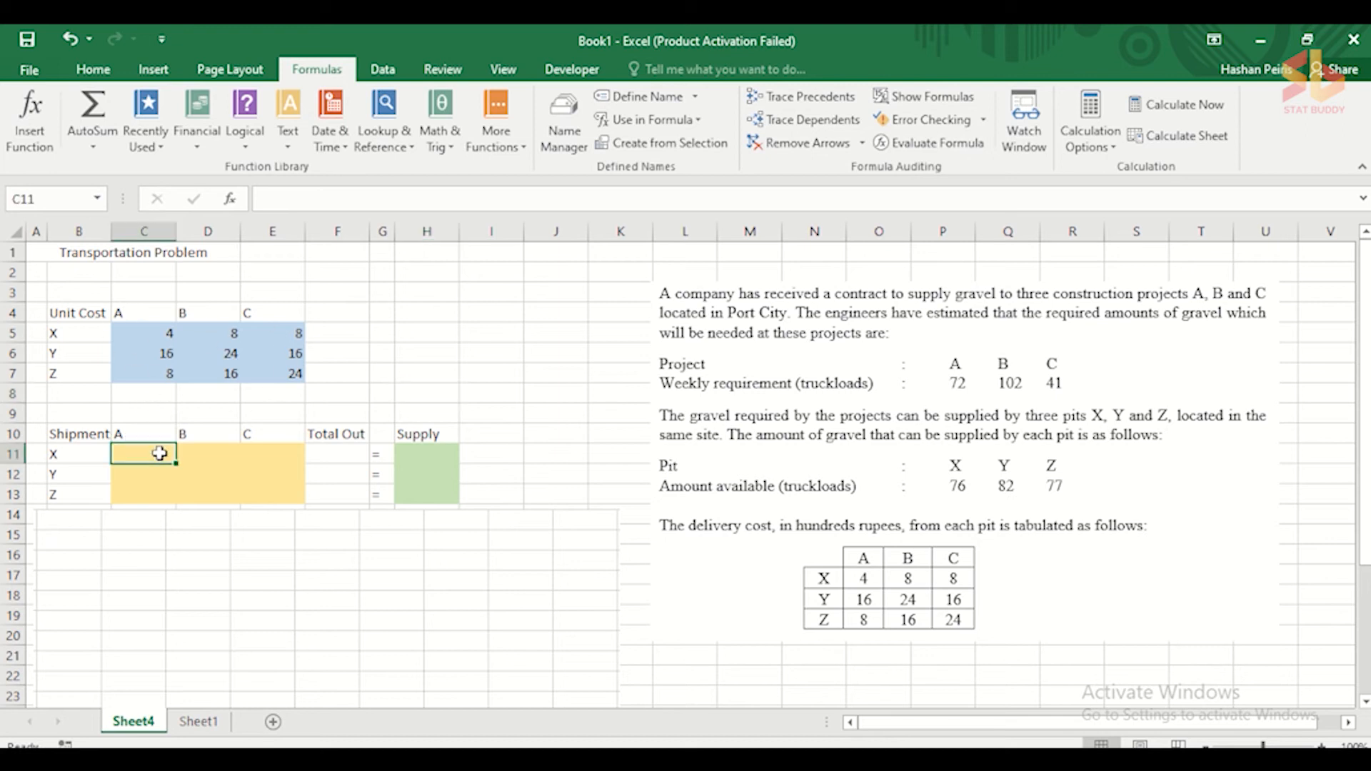
pyautogui.write('0')
pyautogui.press('Tab')
pyautogui.write('0')
pyautogui.press('Tab')
pyautogui.write('0')
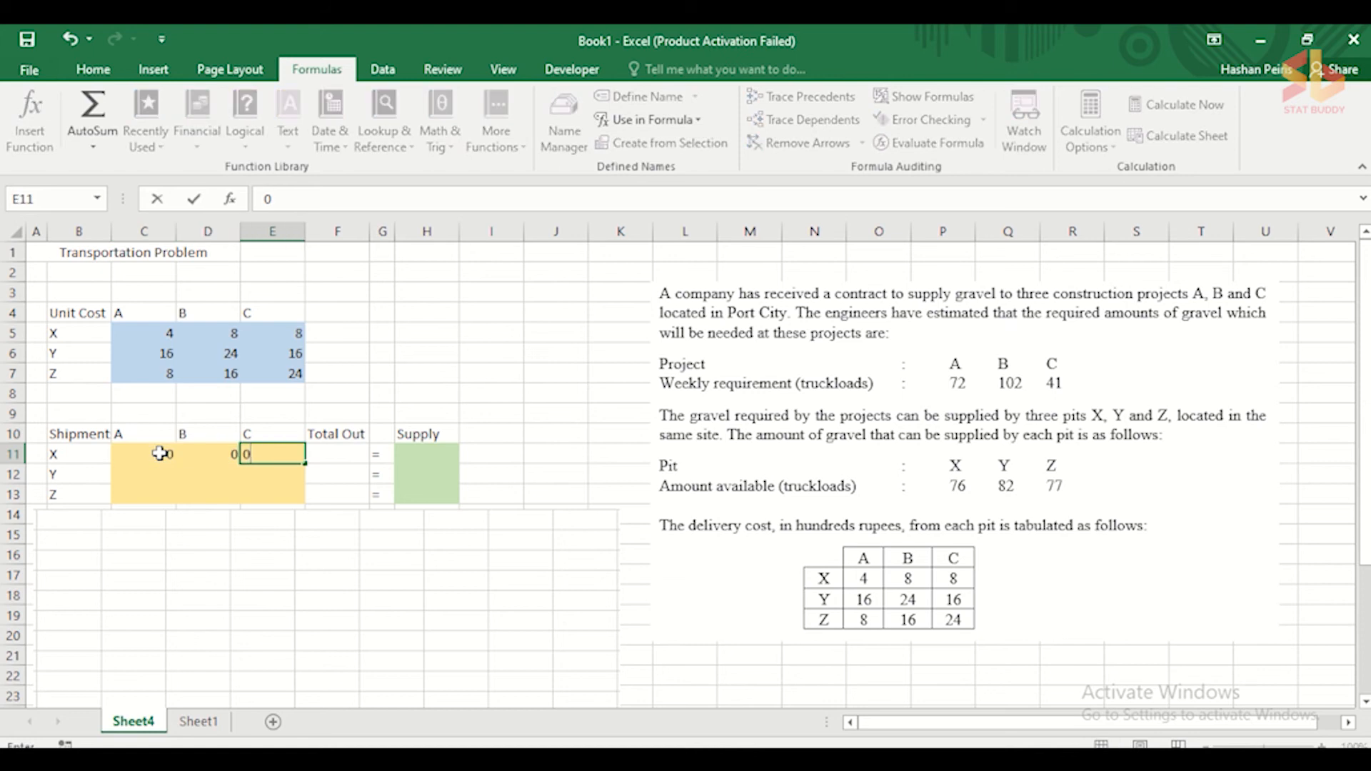
pyautogui.press('Return')
# - Fill the shipment cells of rows Y and Z with 0 for projects A, B and C
pyautogui.write('0')
pyautogui.press('Return')
pyautogui.write('0')
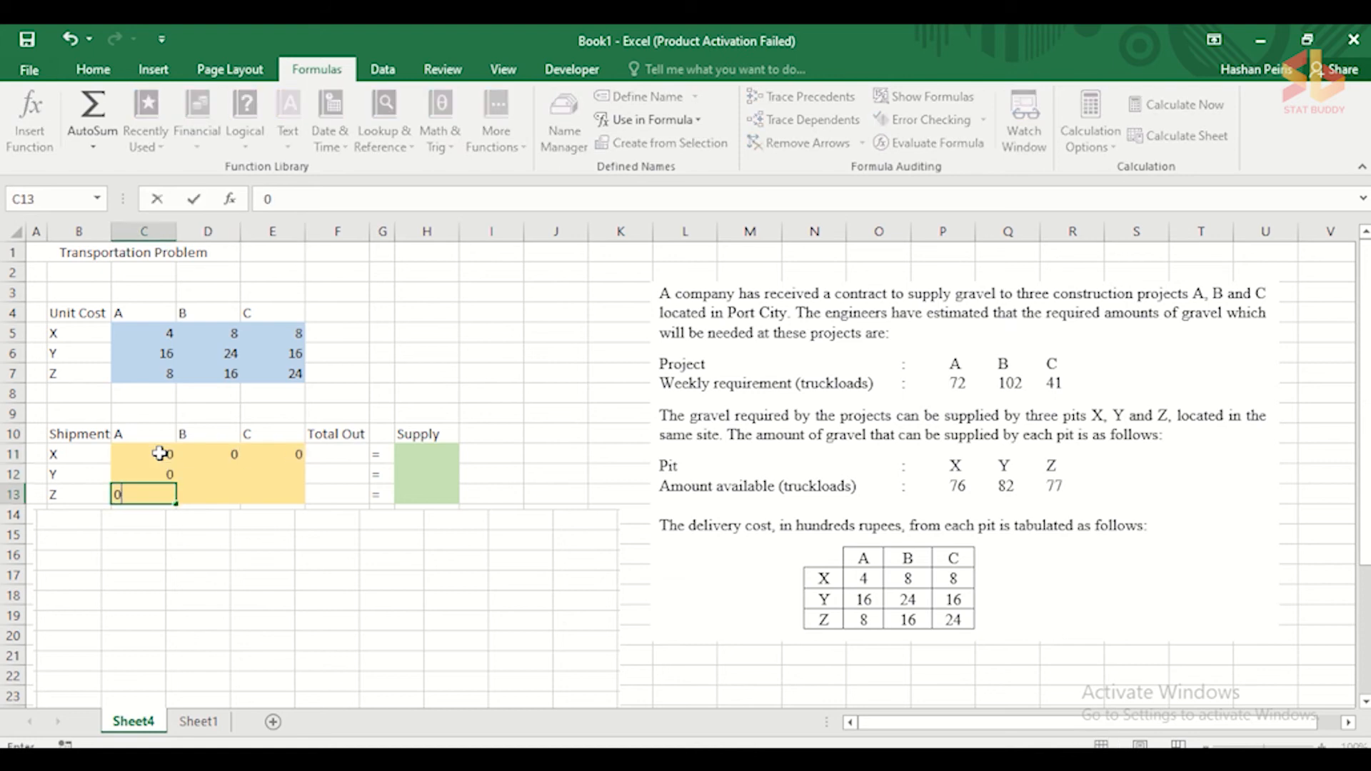
pyautogui.press('Tab')
pyautogui.press('Up')
pyautogui.write('0')
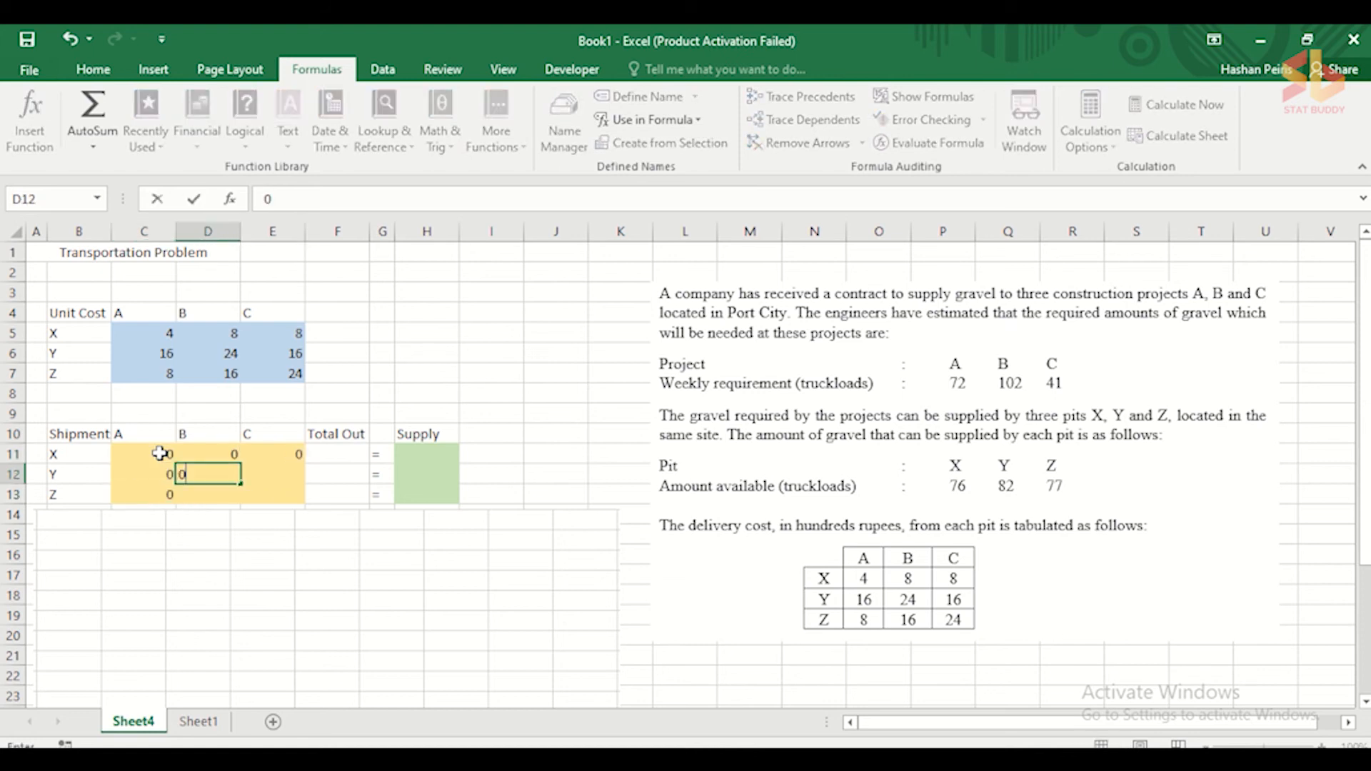
pyautogui.press('Tab')
pyautogui.write('0')
pyautogui.press('Return')
pyautogui.write('0')
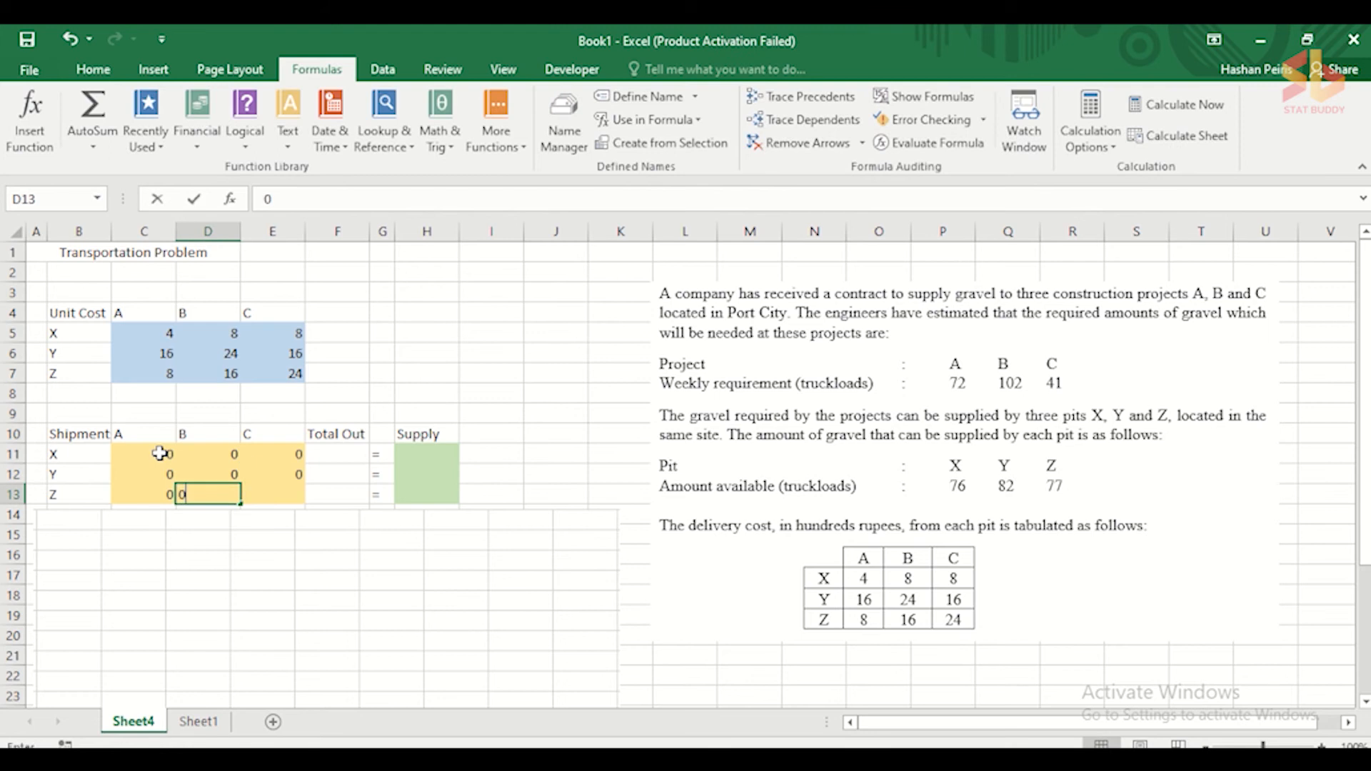
pyautogui.press('Tab')
pyautogui.write('0')
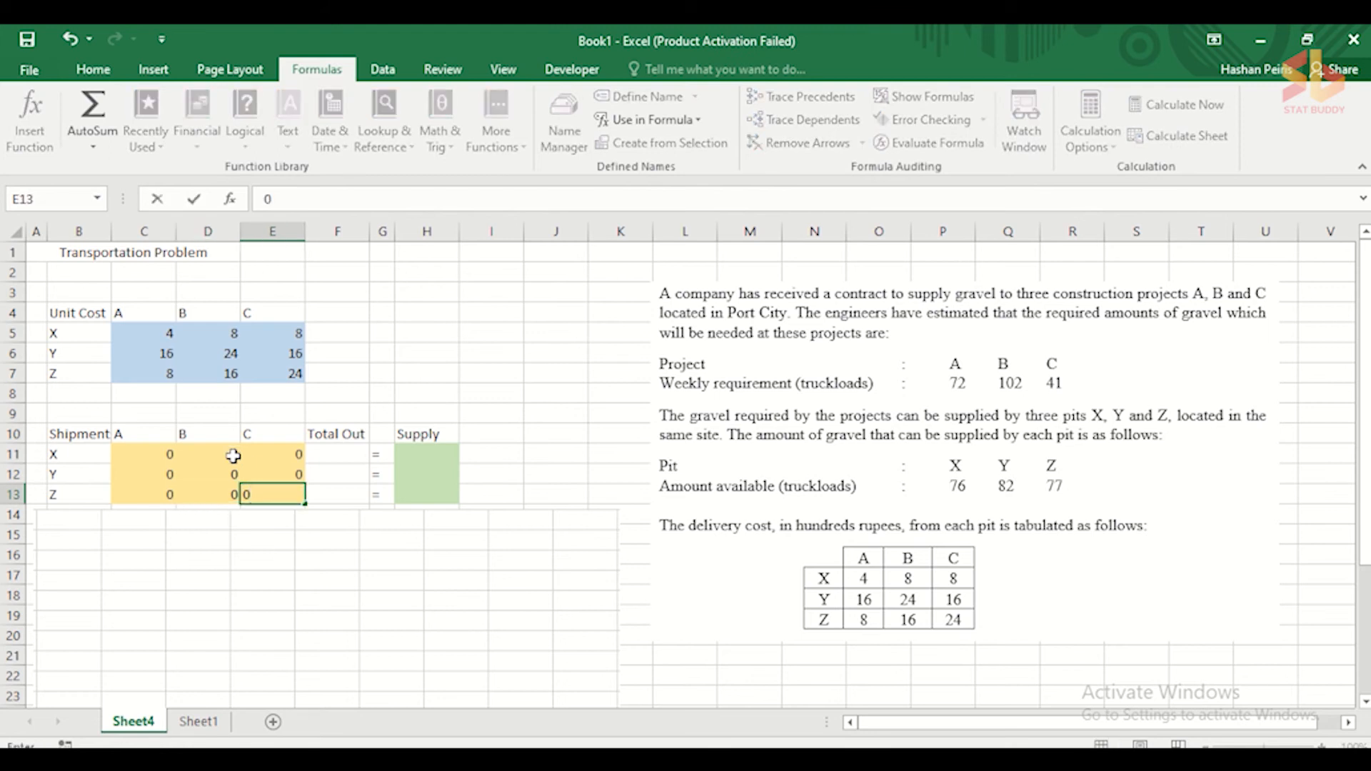
pyautogui.click(340, 350)
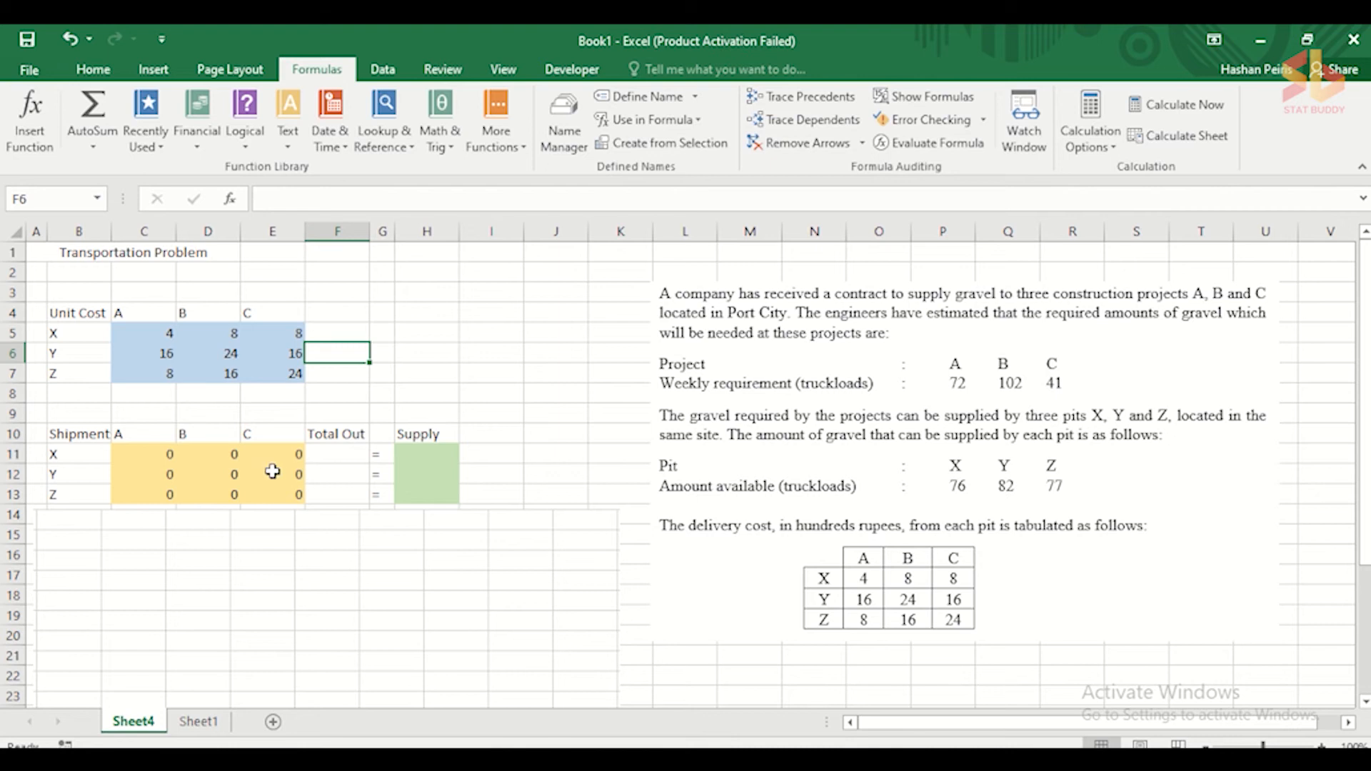
# - Enter 72, 102 and 41 as the Supply values for X, Y and Z in H11:H13
pyautogui.click(427, 453)
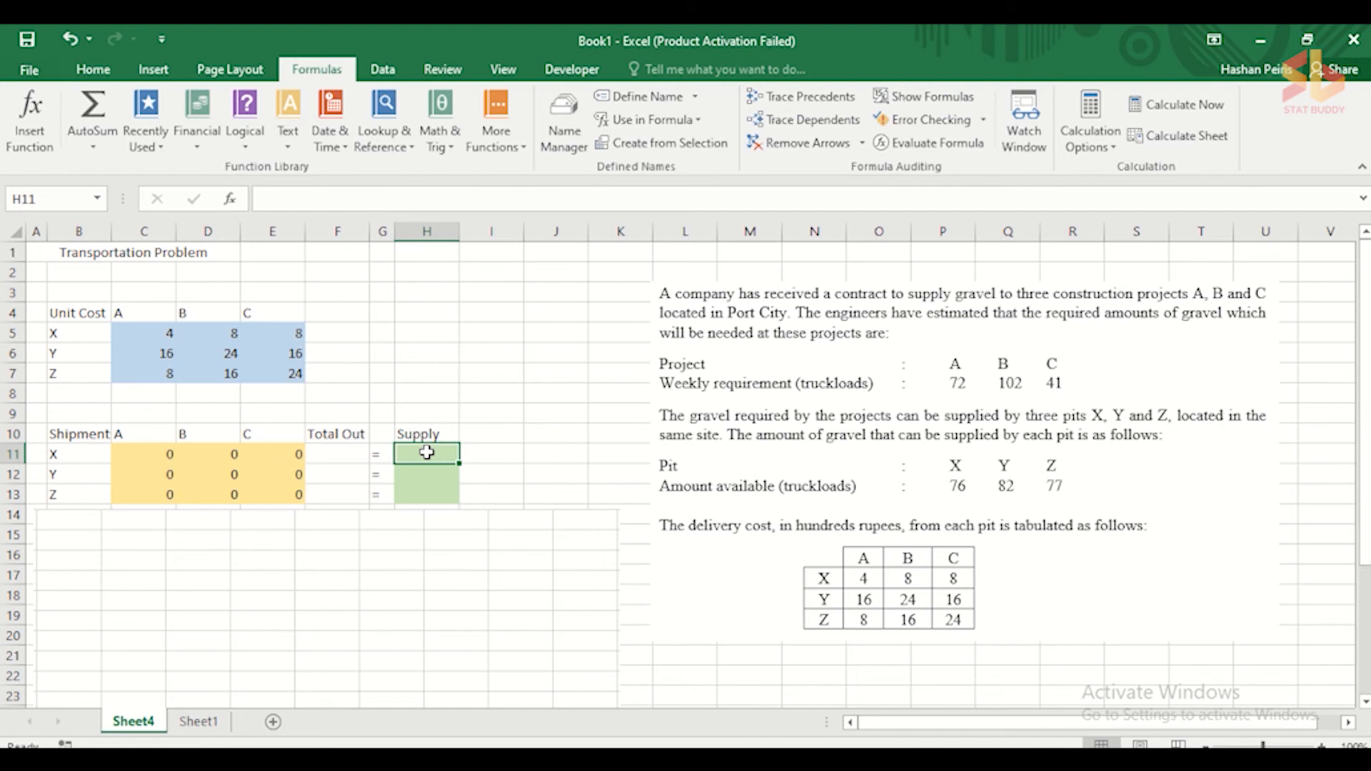
pyautogui.write('72')
pyautogui.press('Tab')
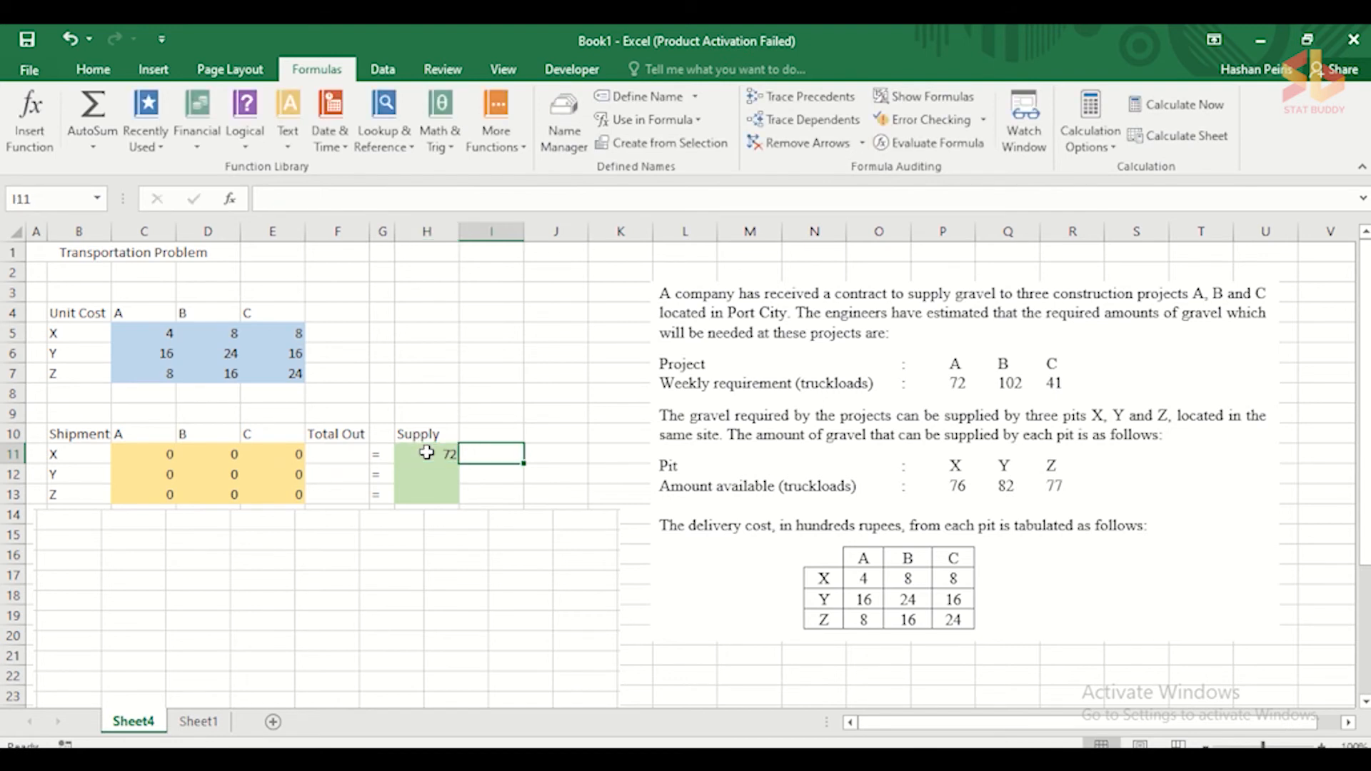
pyautogui.press('Return')
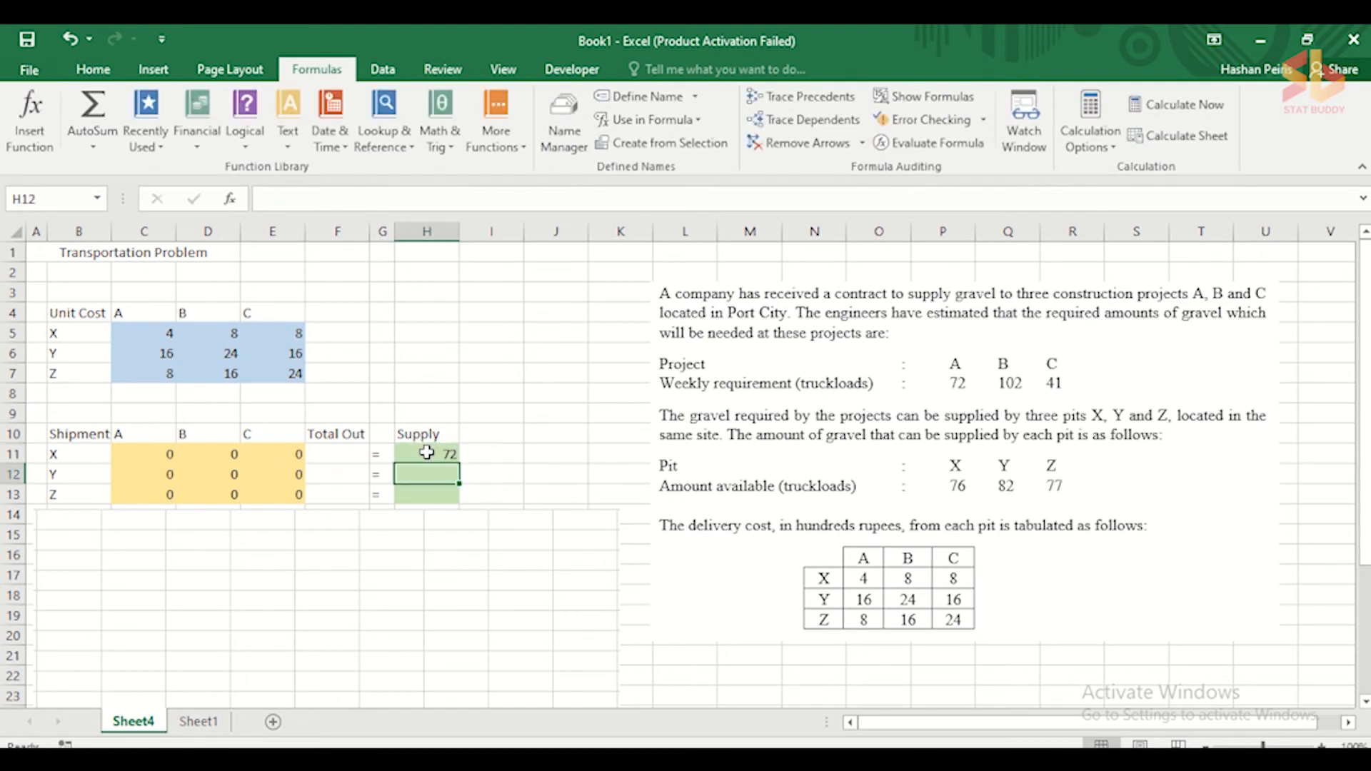
pyautogui.write('102')
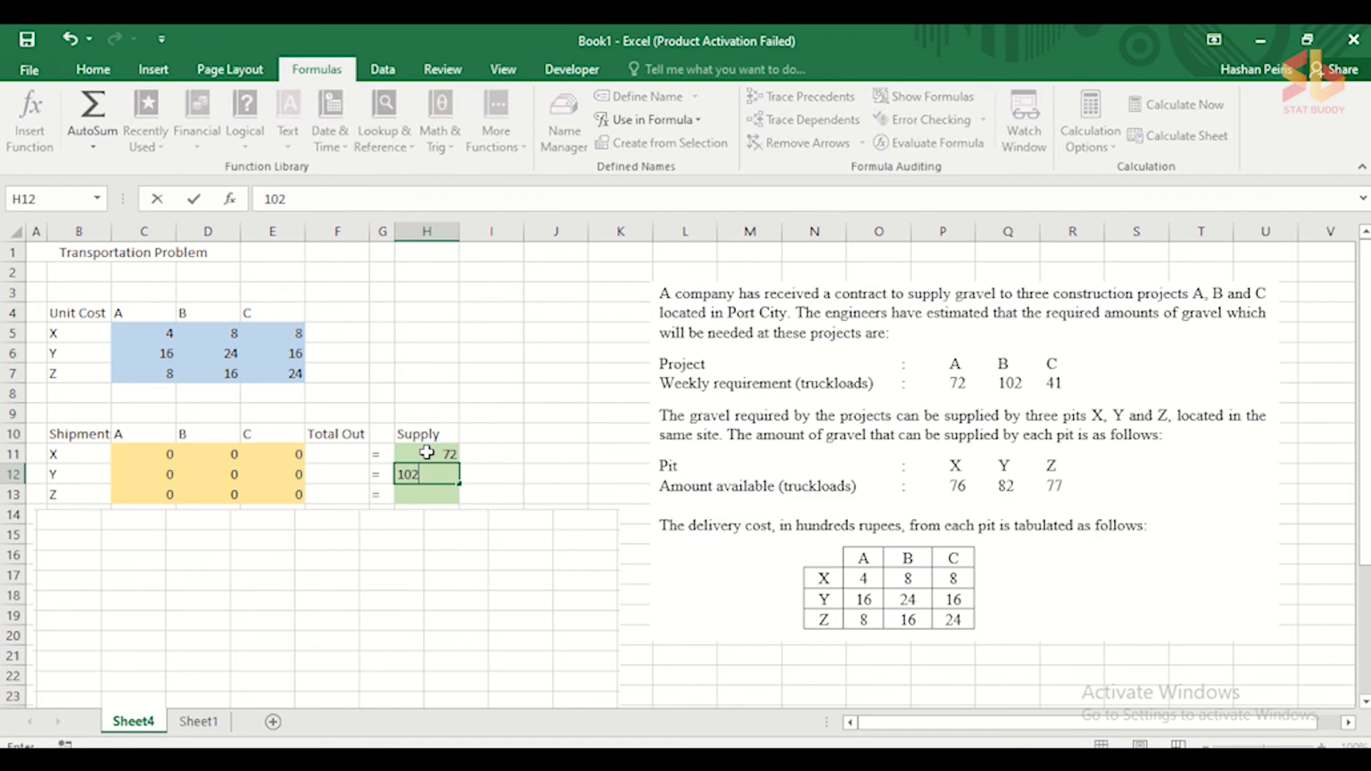
pyautogui.press('Return')
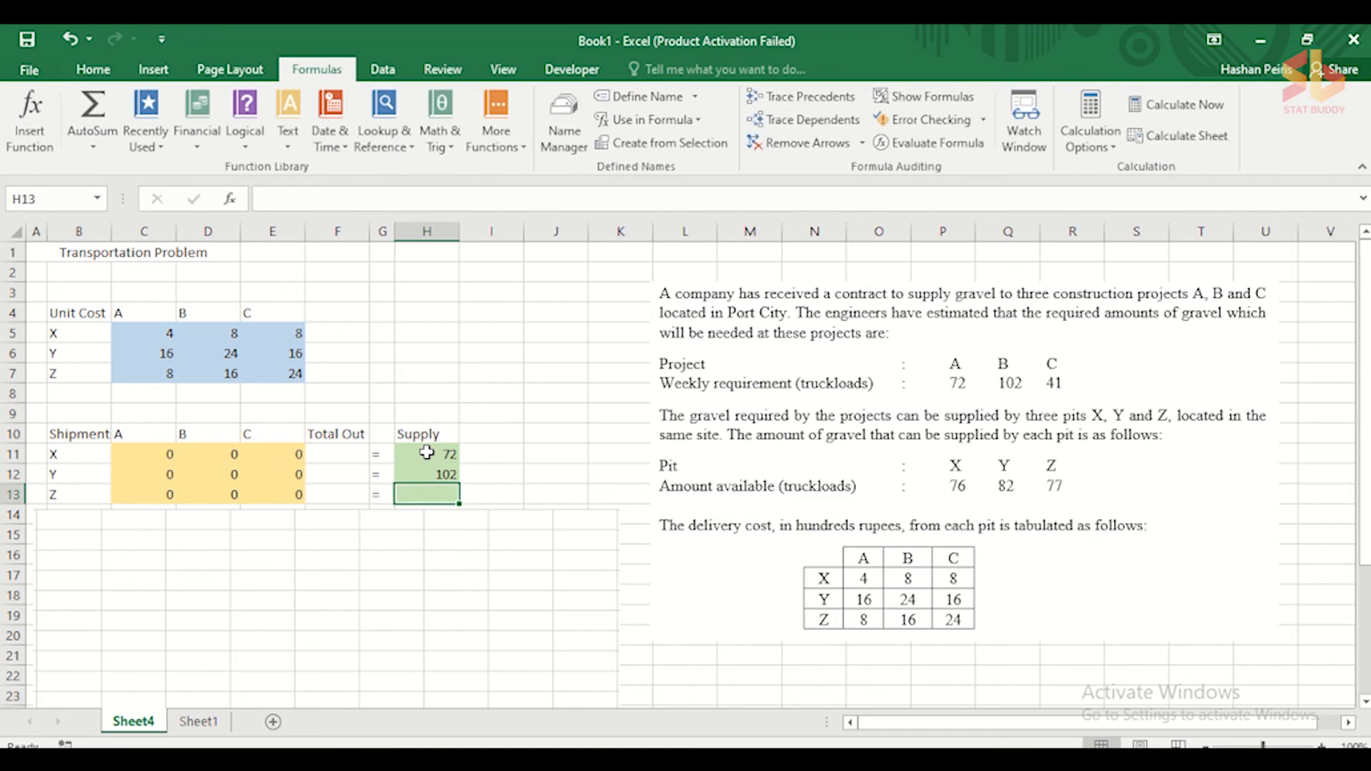
pyautogui.write('41')
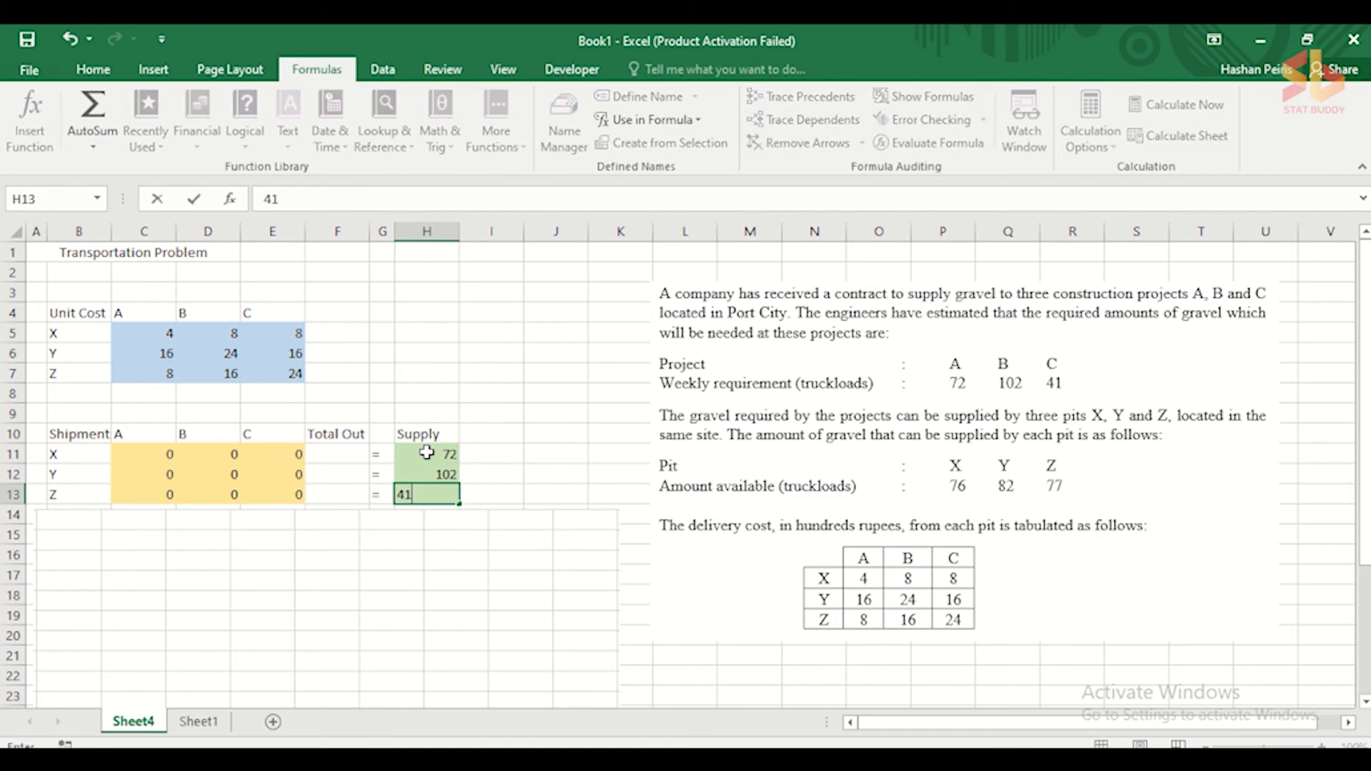
pyautogui.click(526, 504)
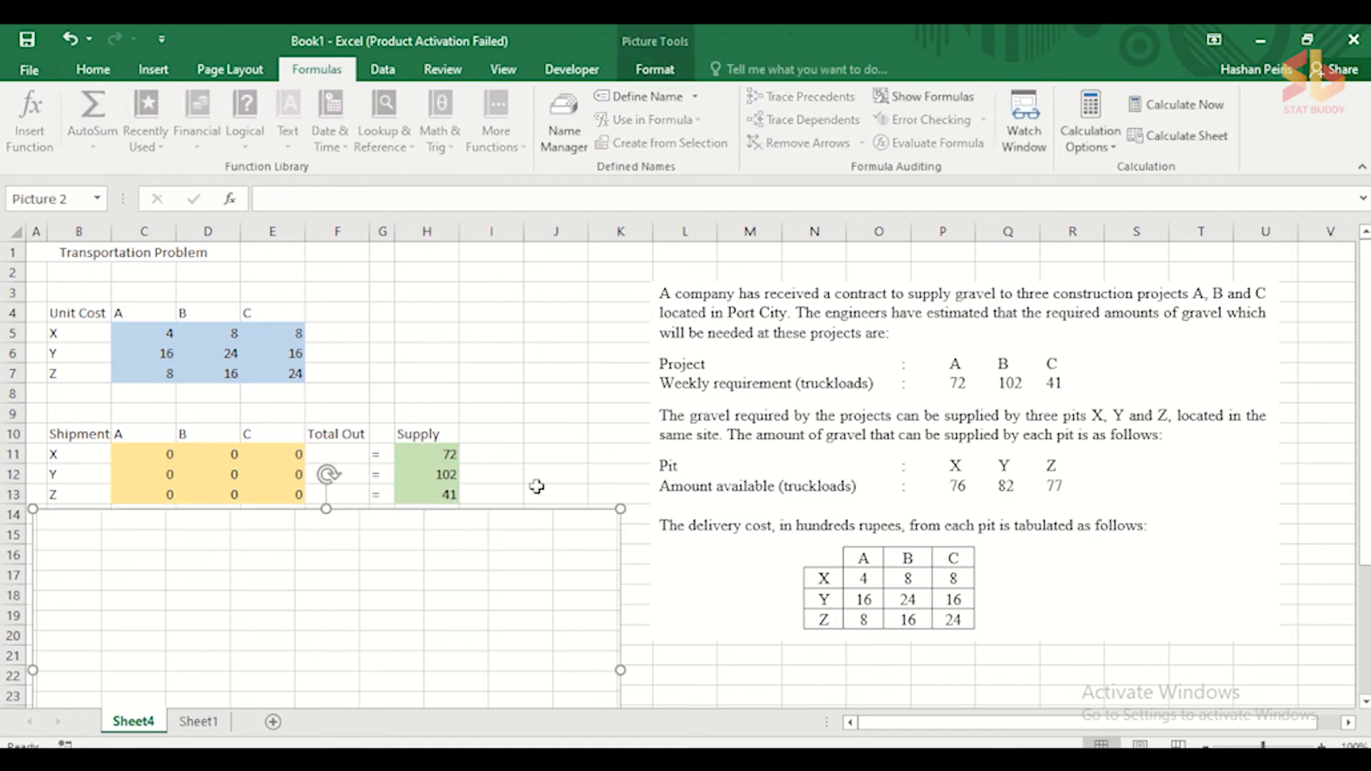
# - Change the Supply values for X, Y and Z in H11:H13 to 76, 82 and 77
pyautogui.click(448, 454)
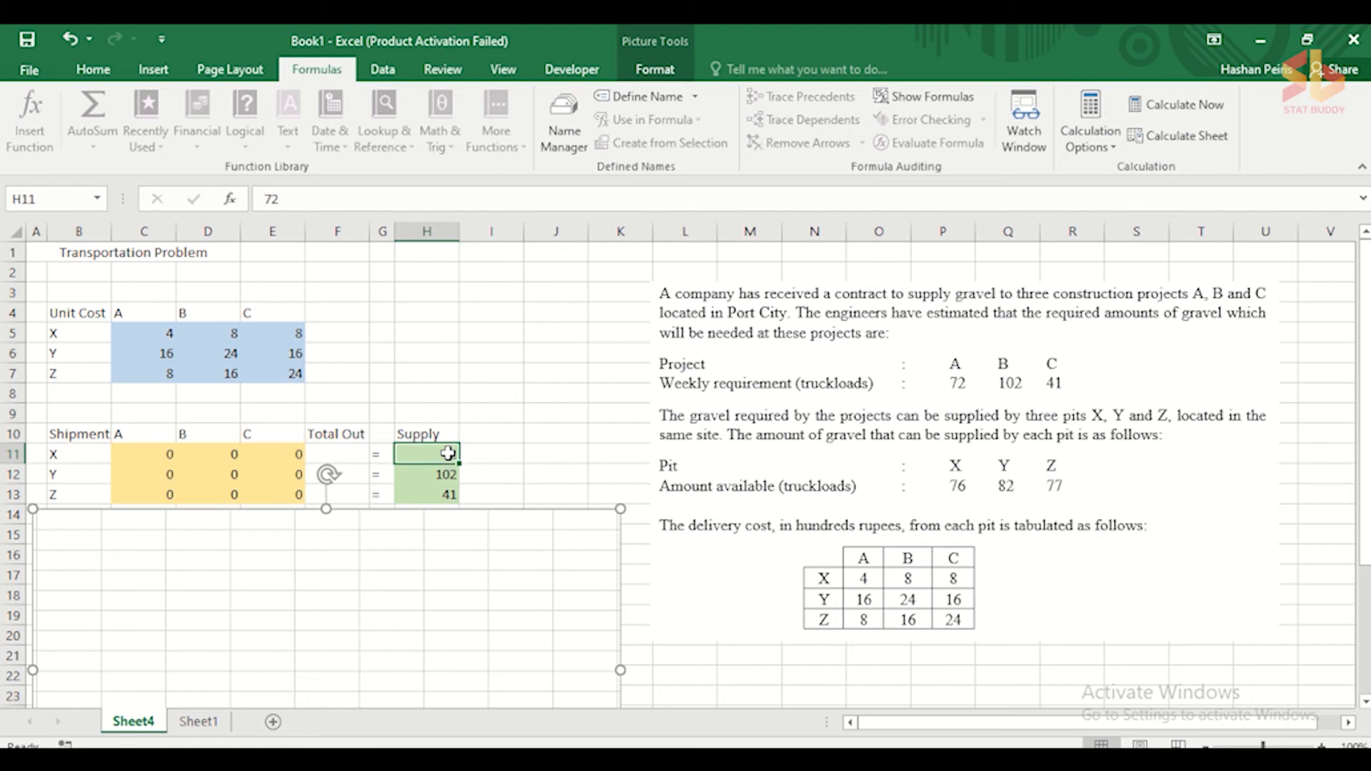
pyautogui.write('76')
pyautogui.press('Return')
pyautogui.write('82')
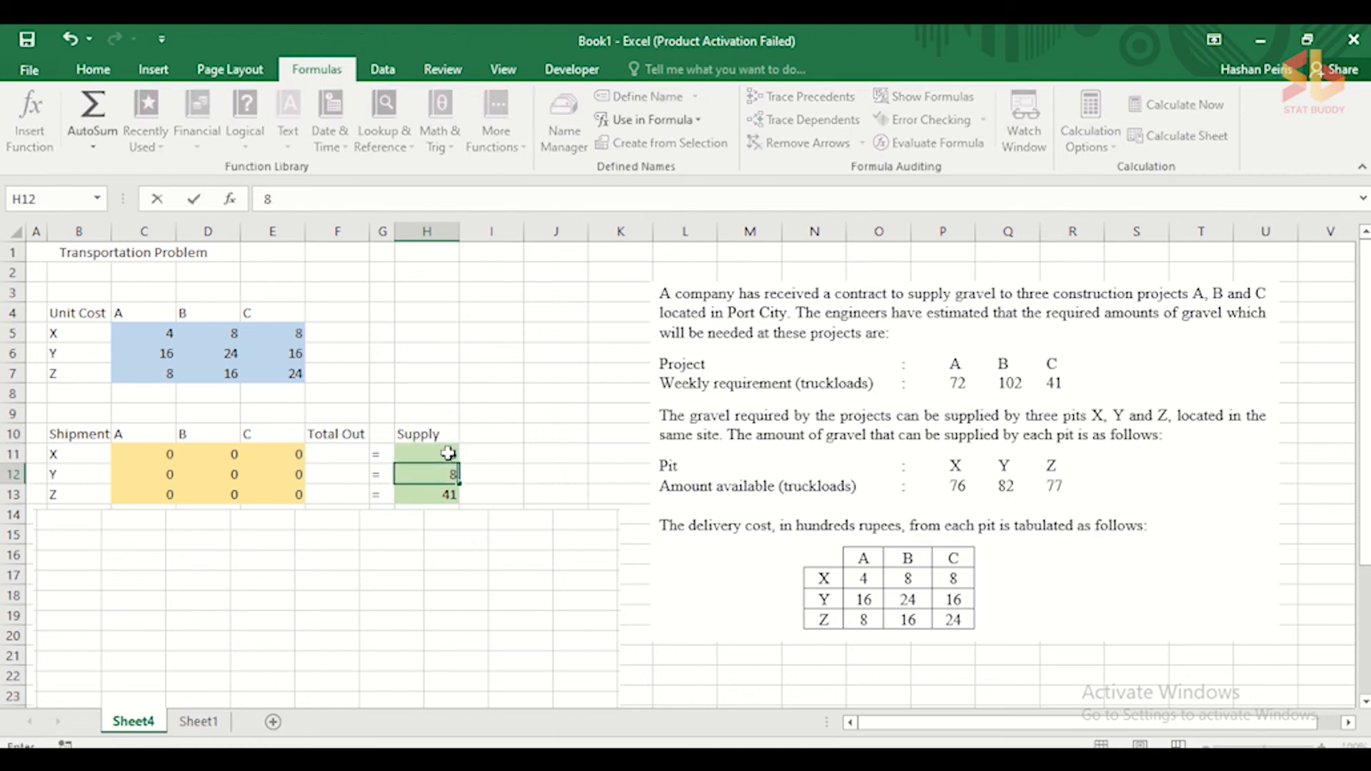
pyautogui.press('Return')
pyautogui.write('77')
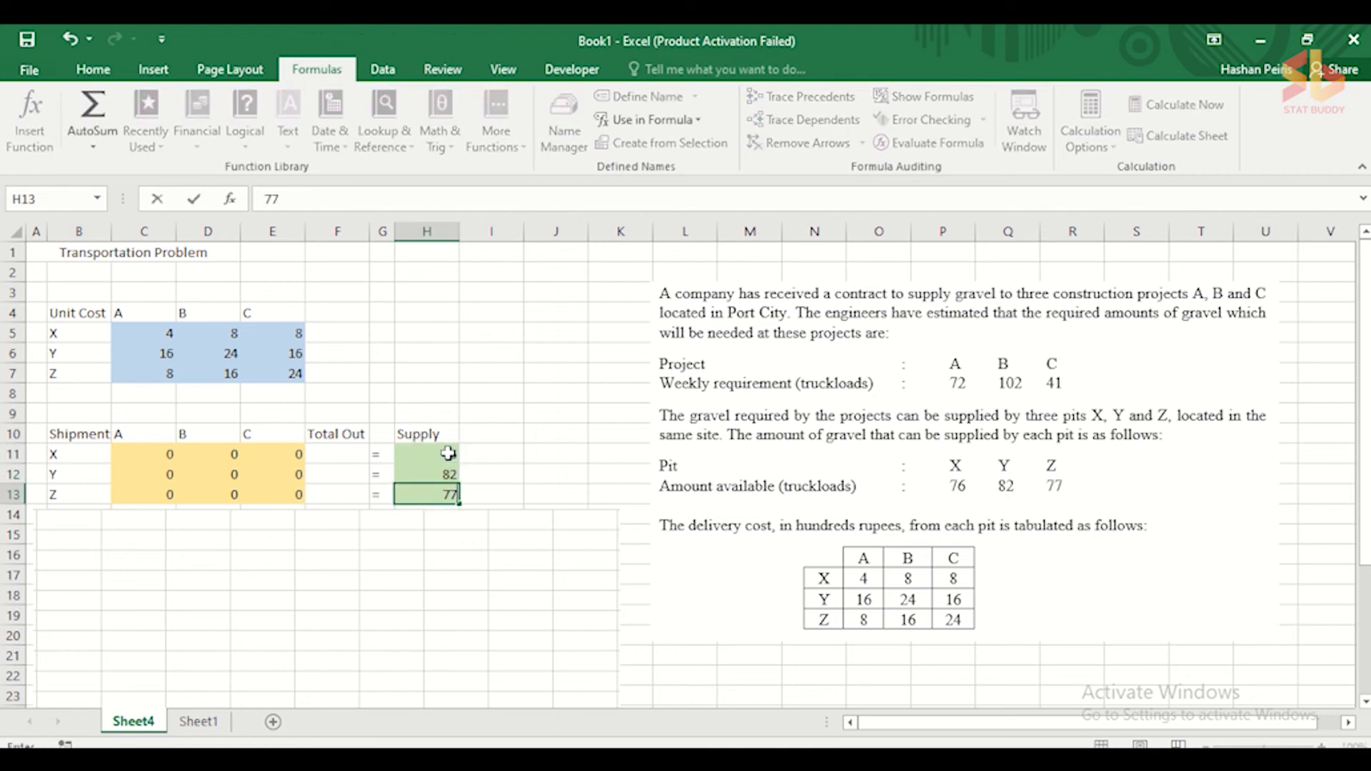
pyautogui.click(554, 511)
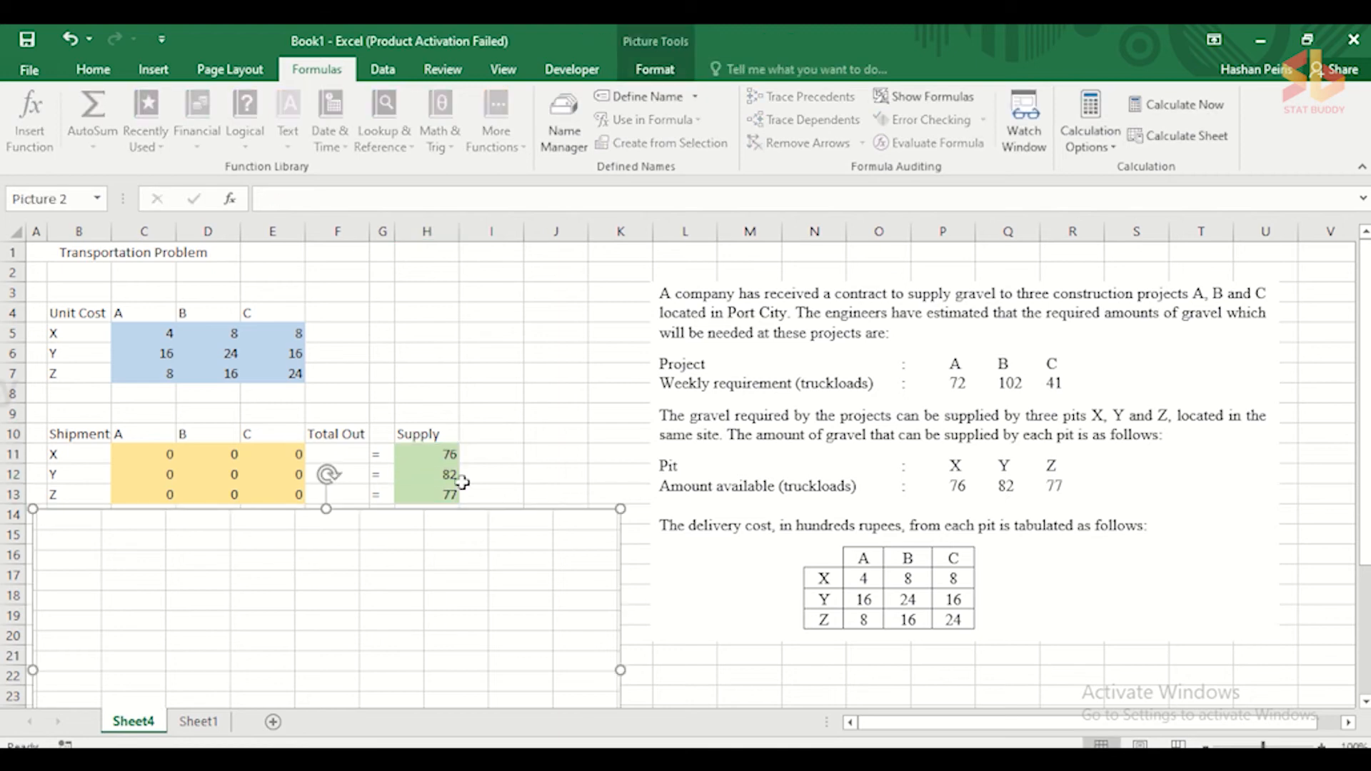
pyautogui.click(500, 432)
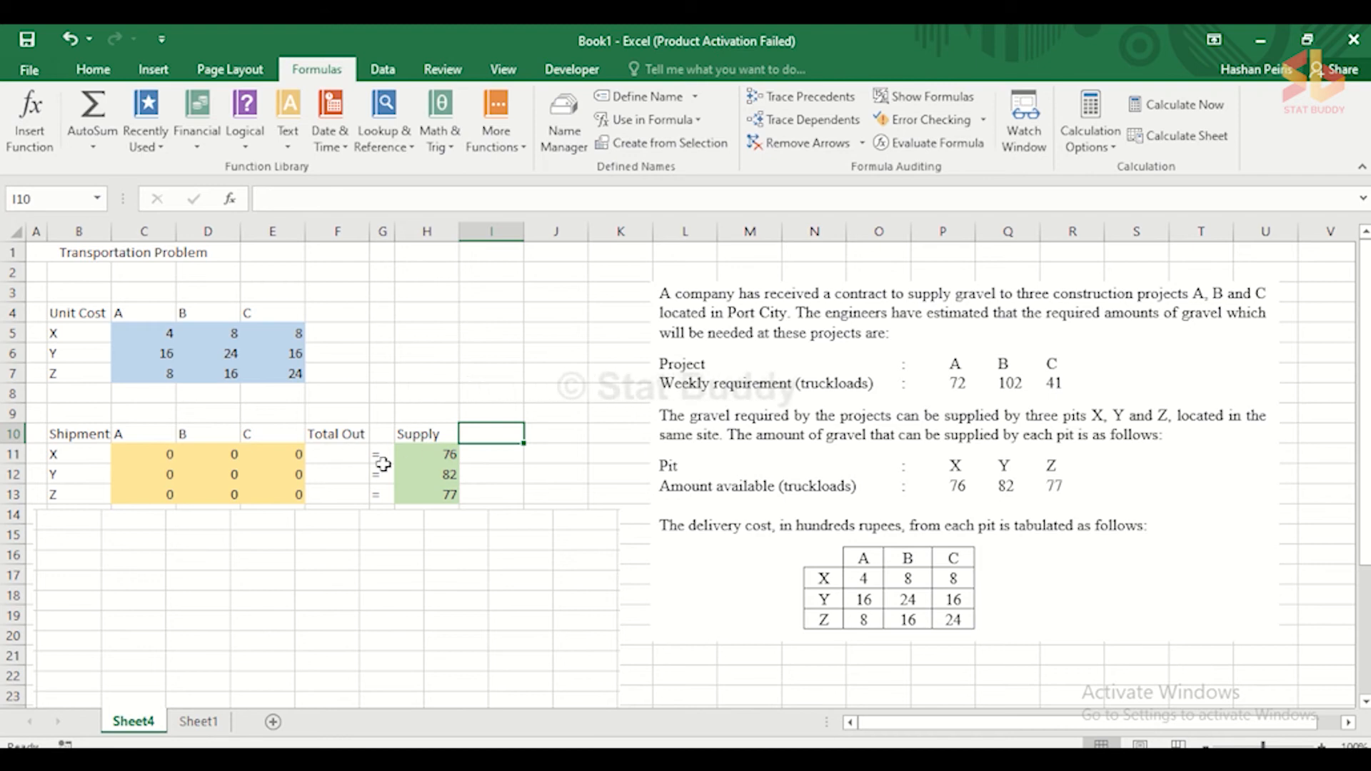
# - Calculate the Total Out for row X in F11 with the formula =SUM(C11:E11)
pyautogui.click(350, 456)
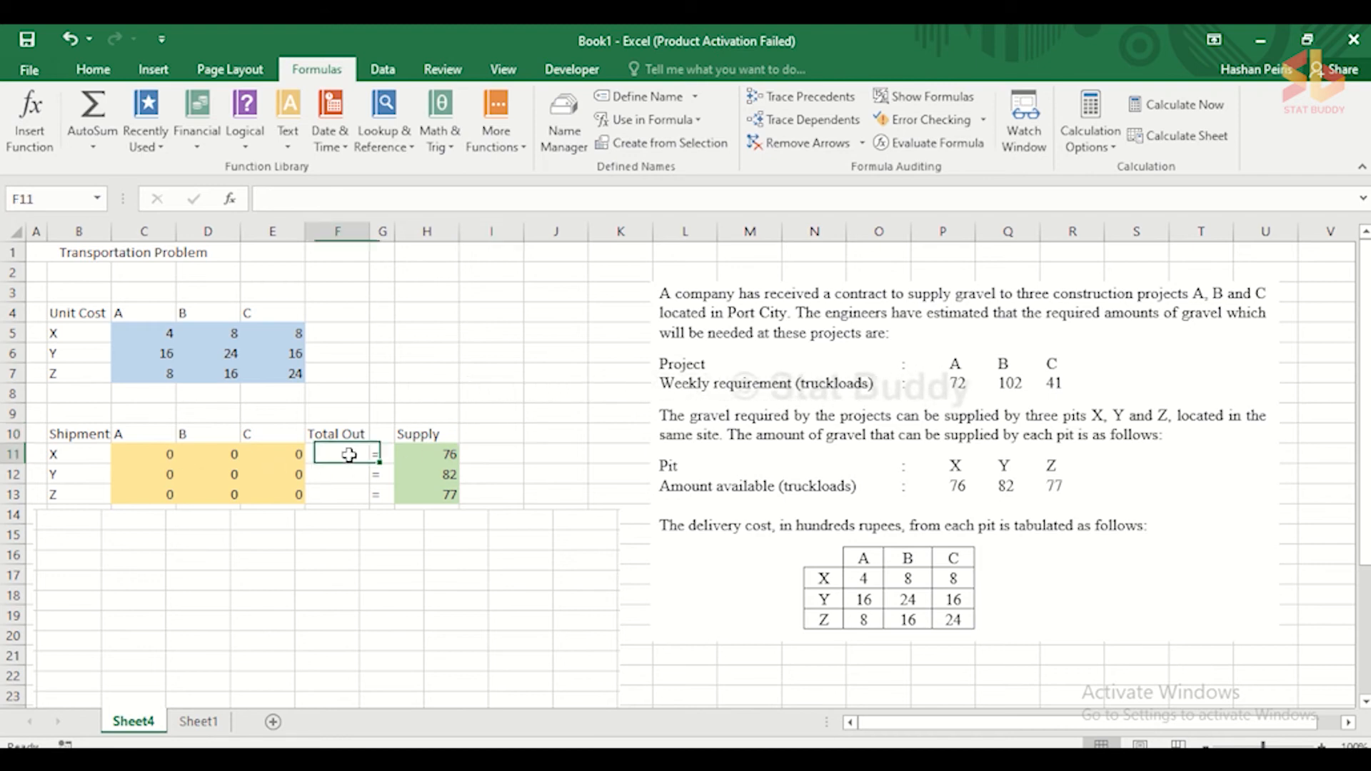
pyautogui.write('=')
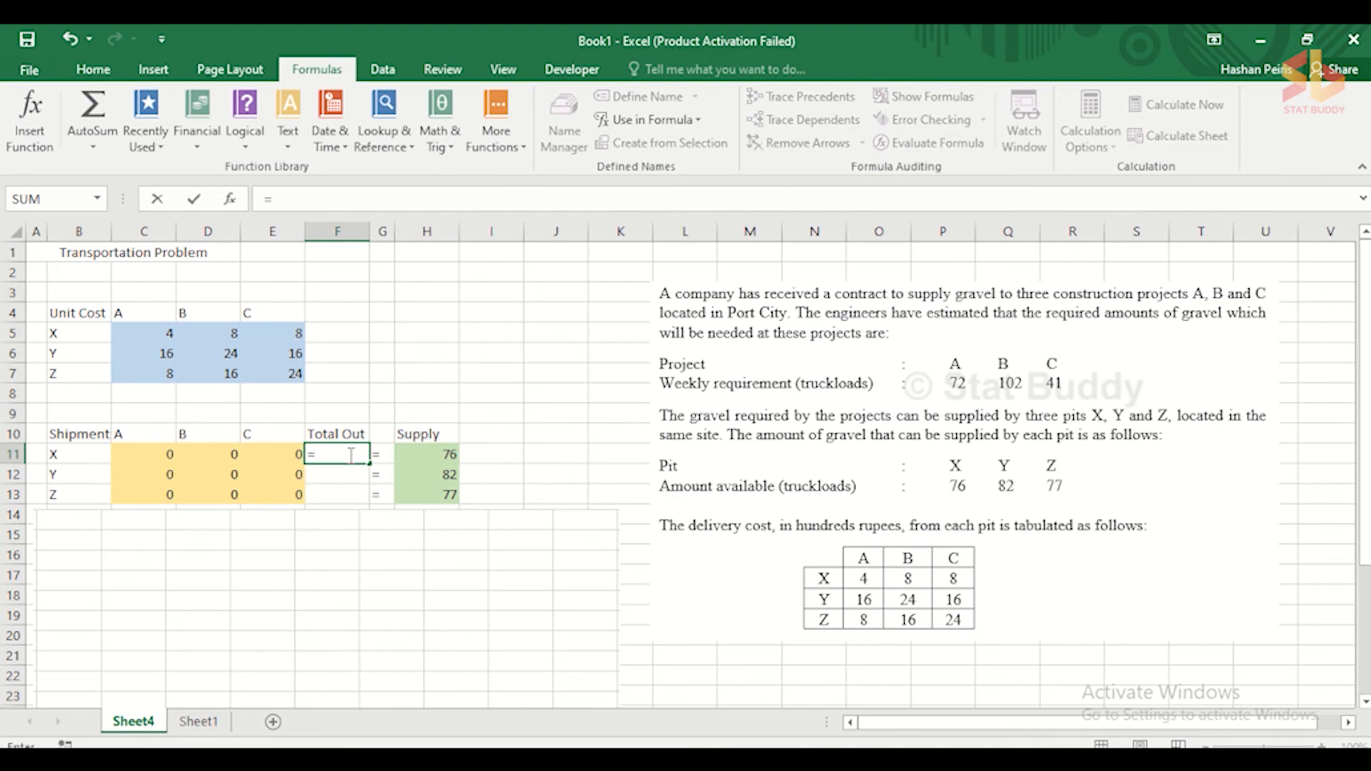
pyautogui.write('SUM(')
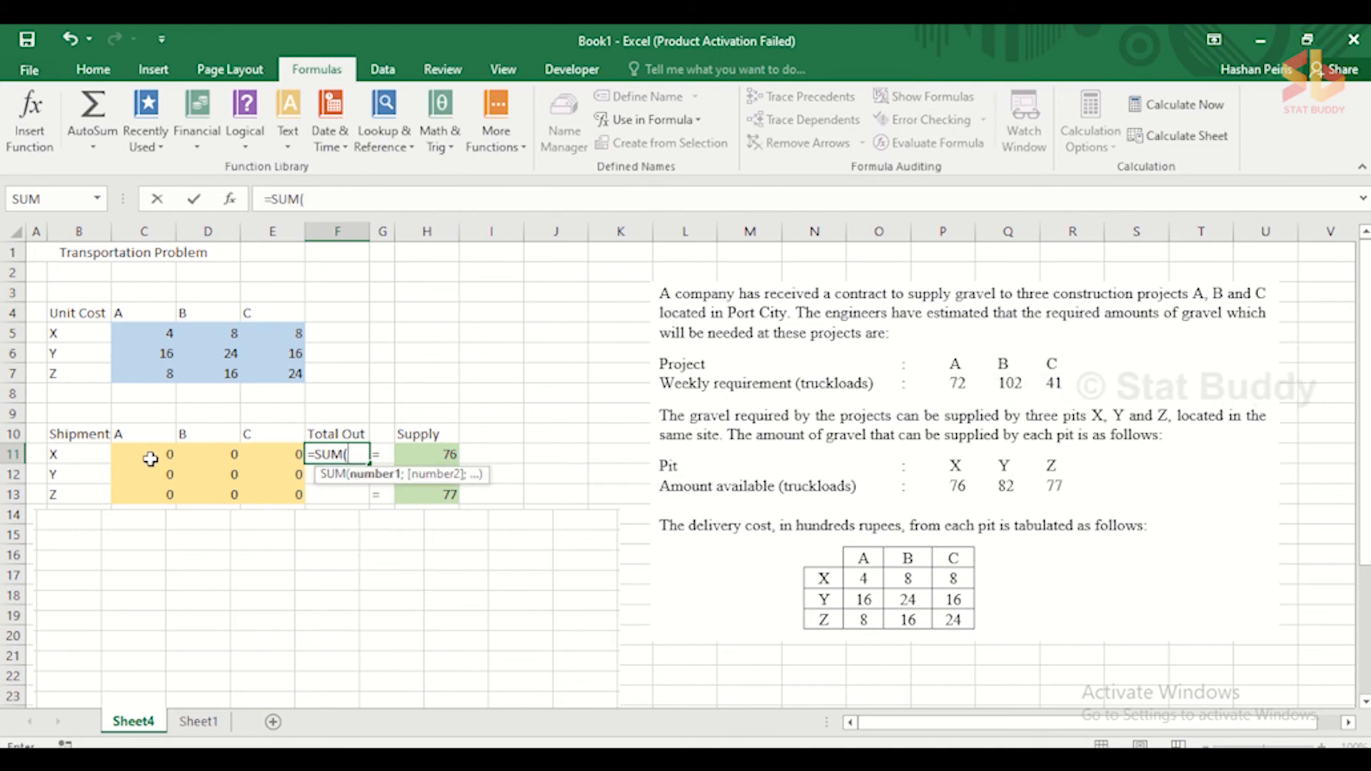
pyautogui.moveTo(150, 454); pyautogui.dragTo(260, 453)
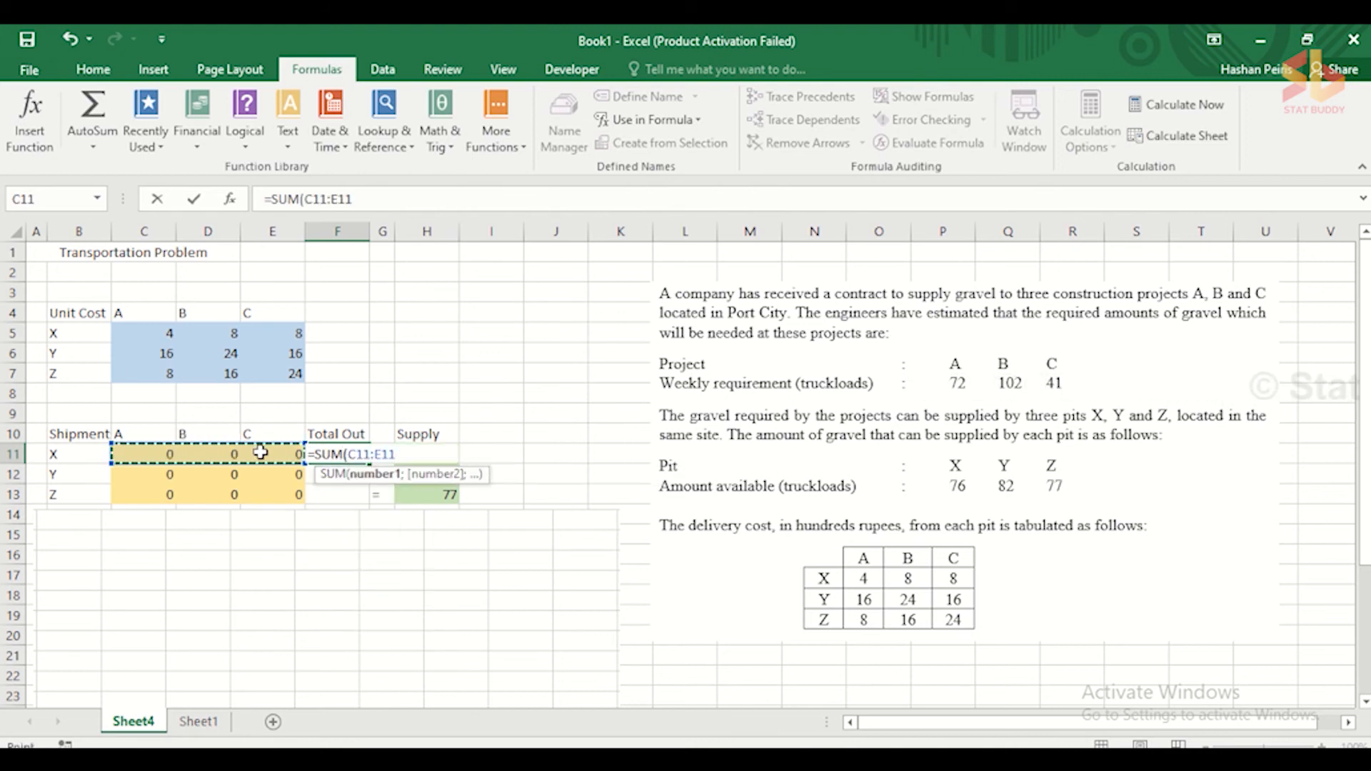
pyautogui.write(')')
pyautogui.press('Return')
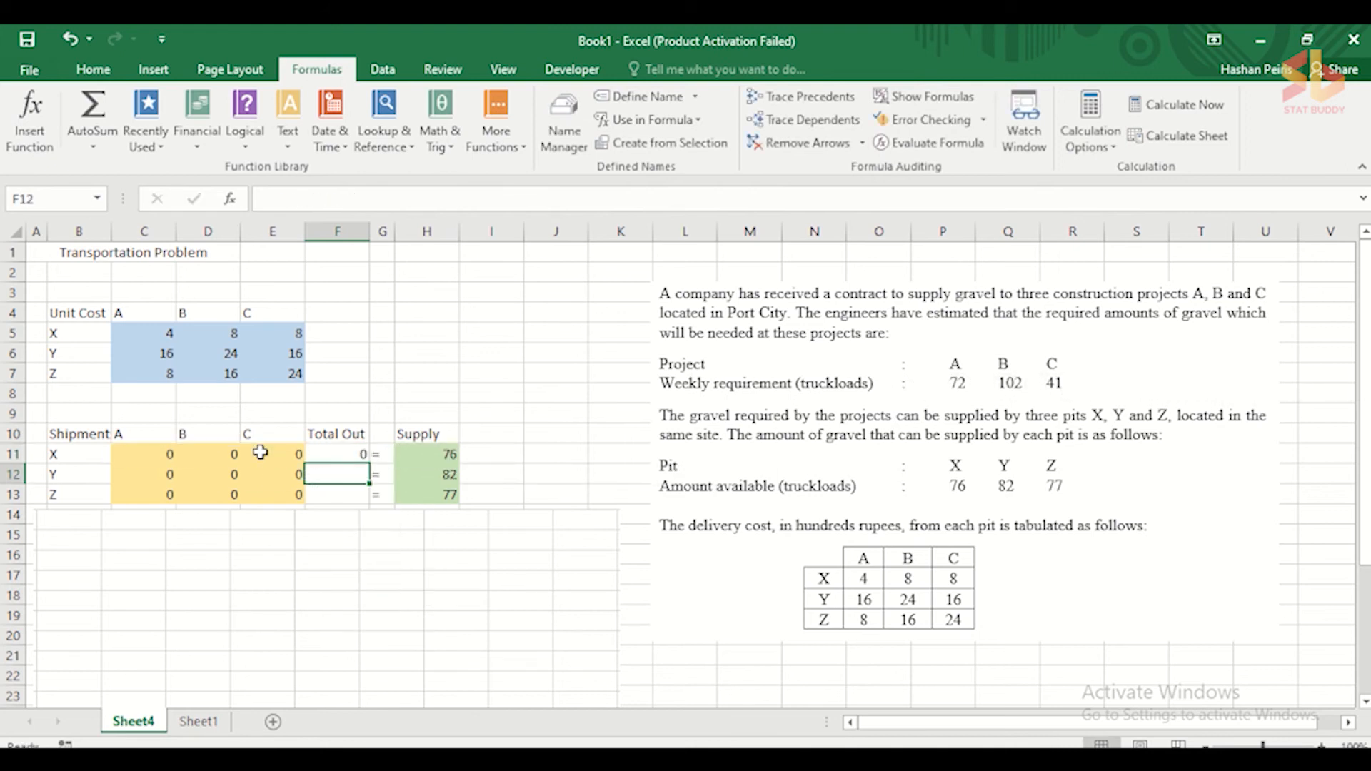
# - Calculate the Total Out for rows Y and Z in F12 and F13 with =SUM(C12:E12) and =SUM(C13:E13)
pyautogui.write('=SUM(')
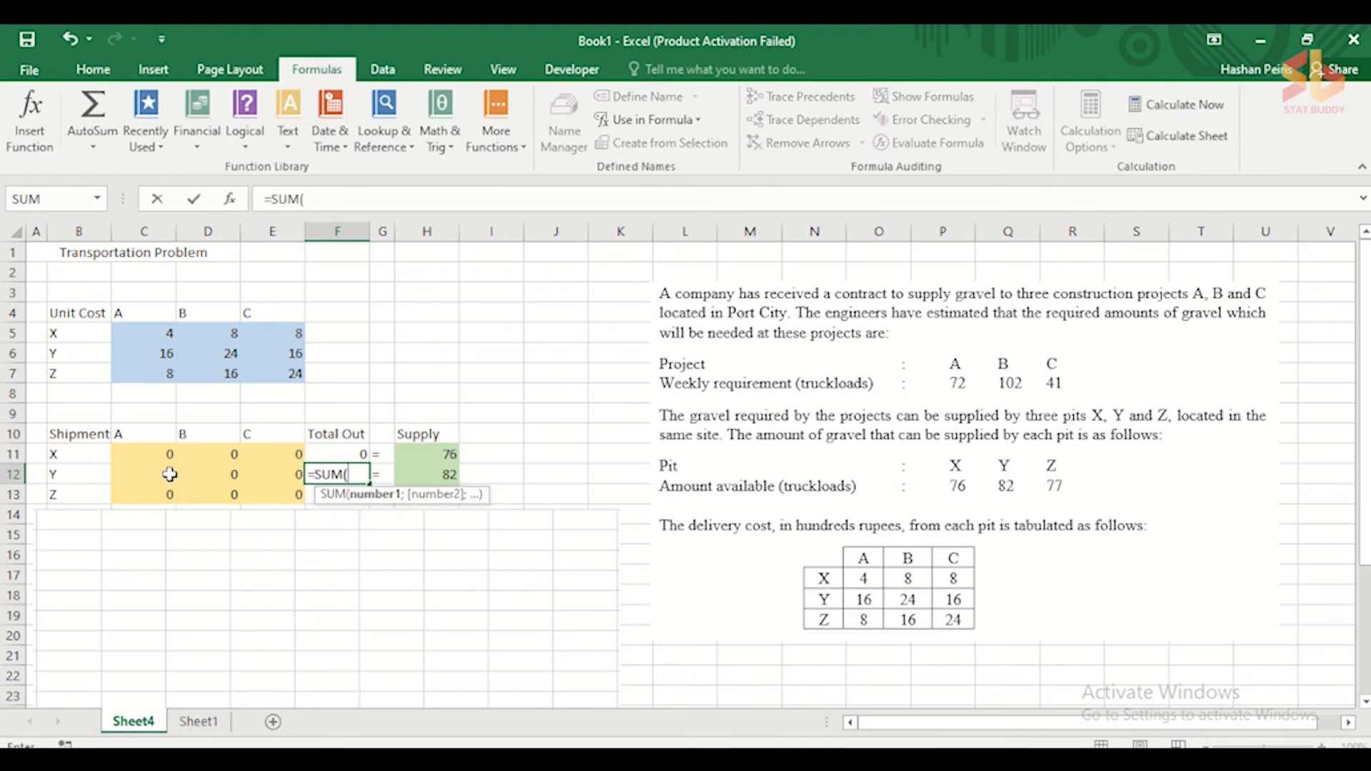
pyautogui.moveTo(170, 474); pyautogui.dragTo(266, 482)
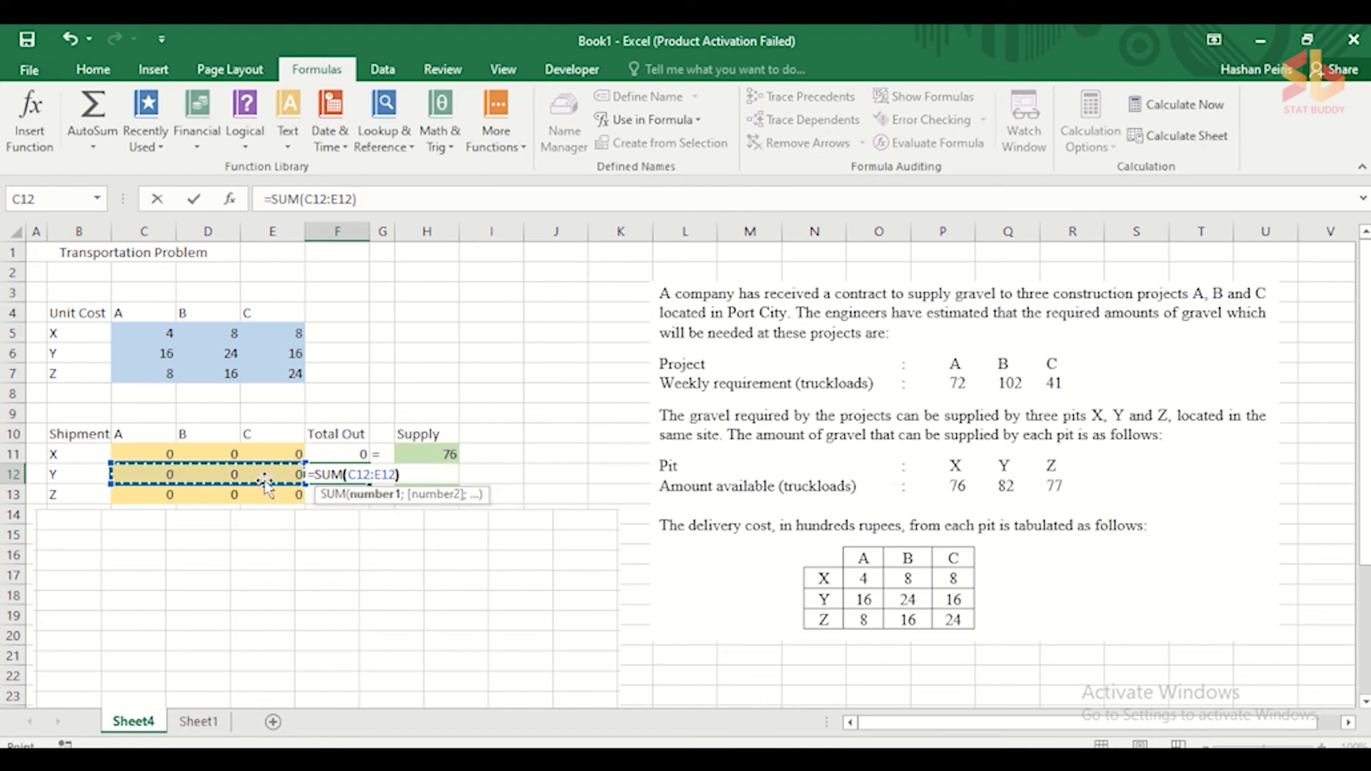
pyautogui.press('Return')
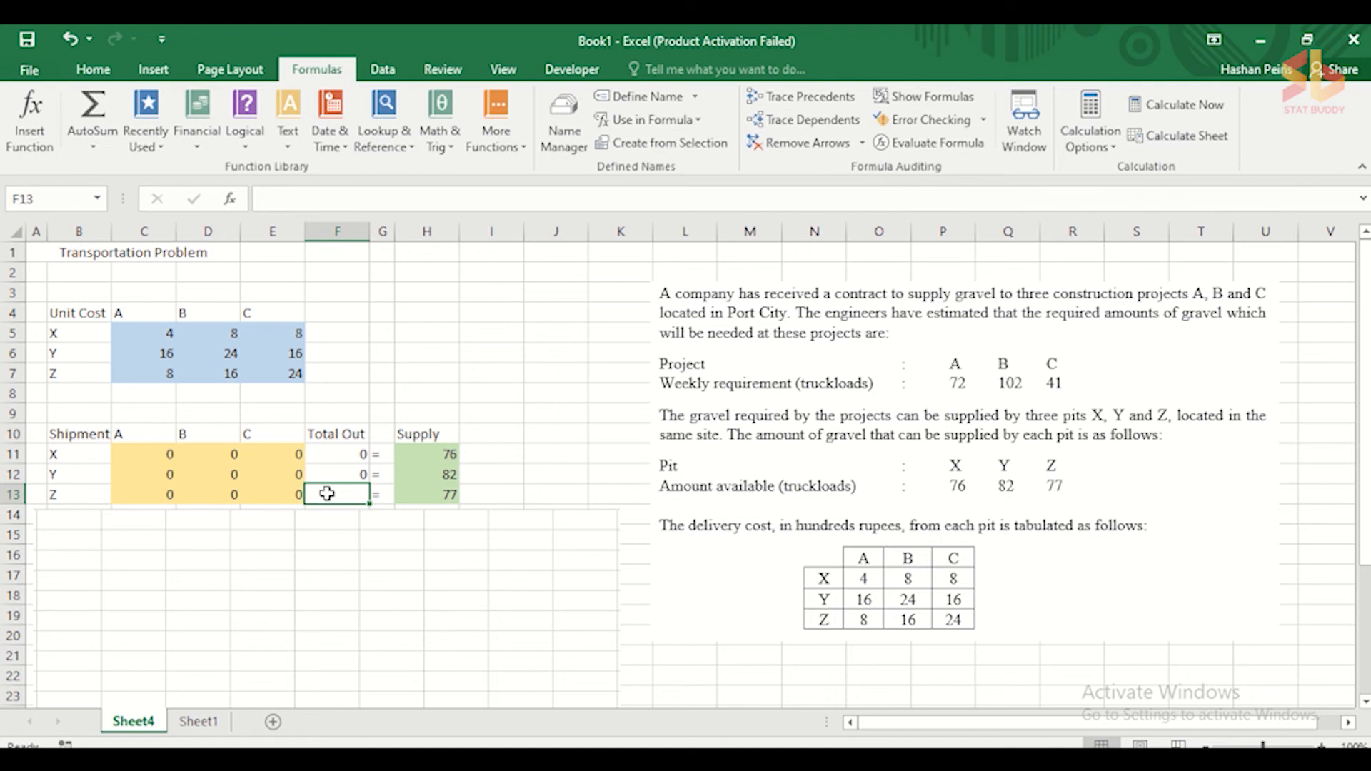
pyautogui.write('=SUM(')
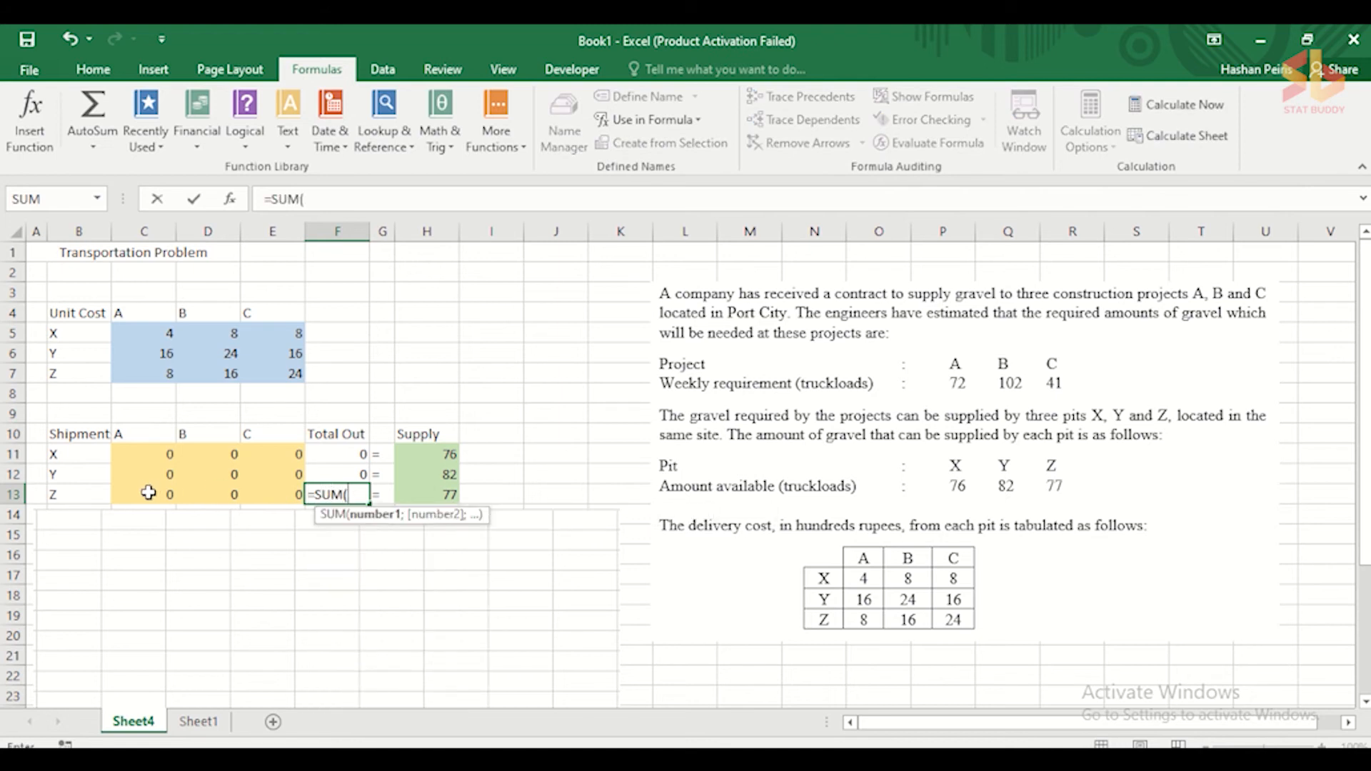
pyautogui.moveTo(148, 493); pyautogui.dragTo(280, 493)
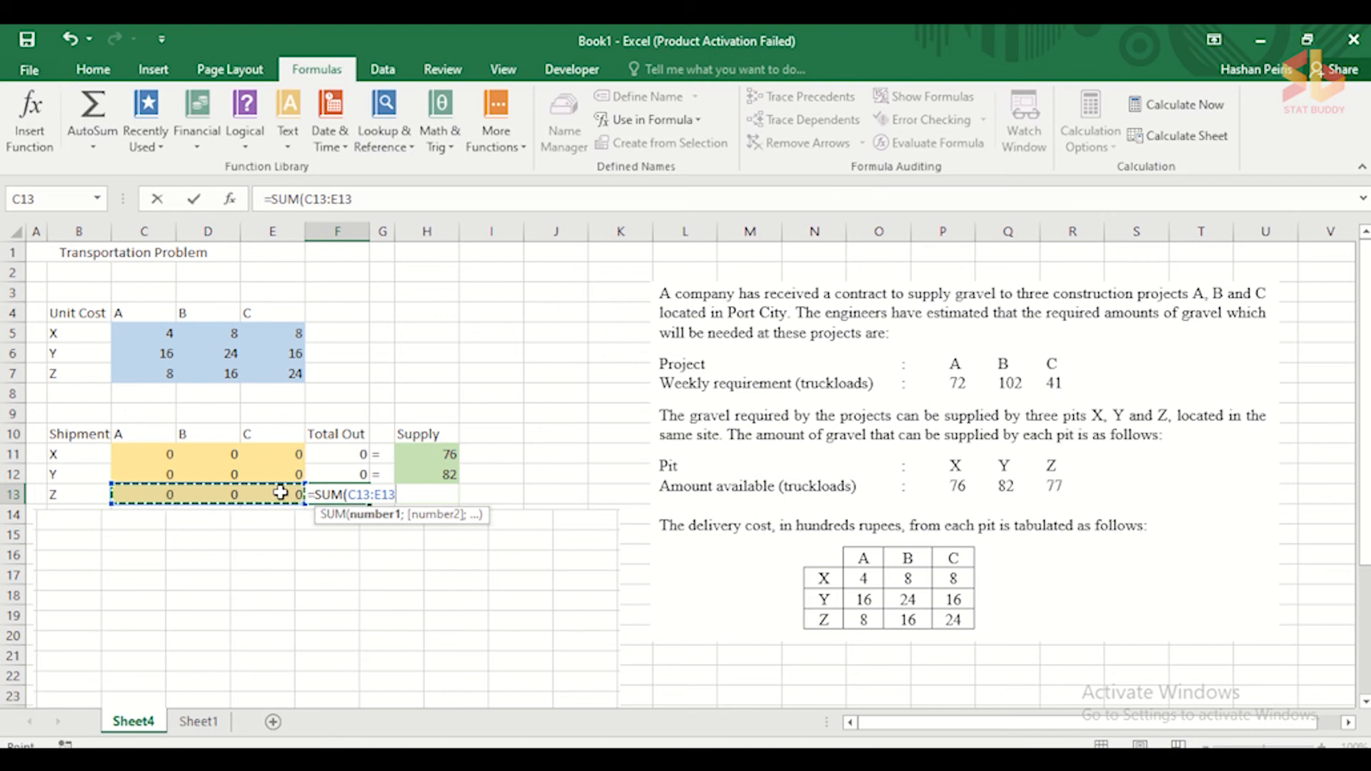
pyautogui.press('Return')
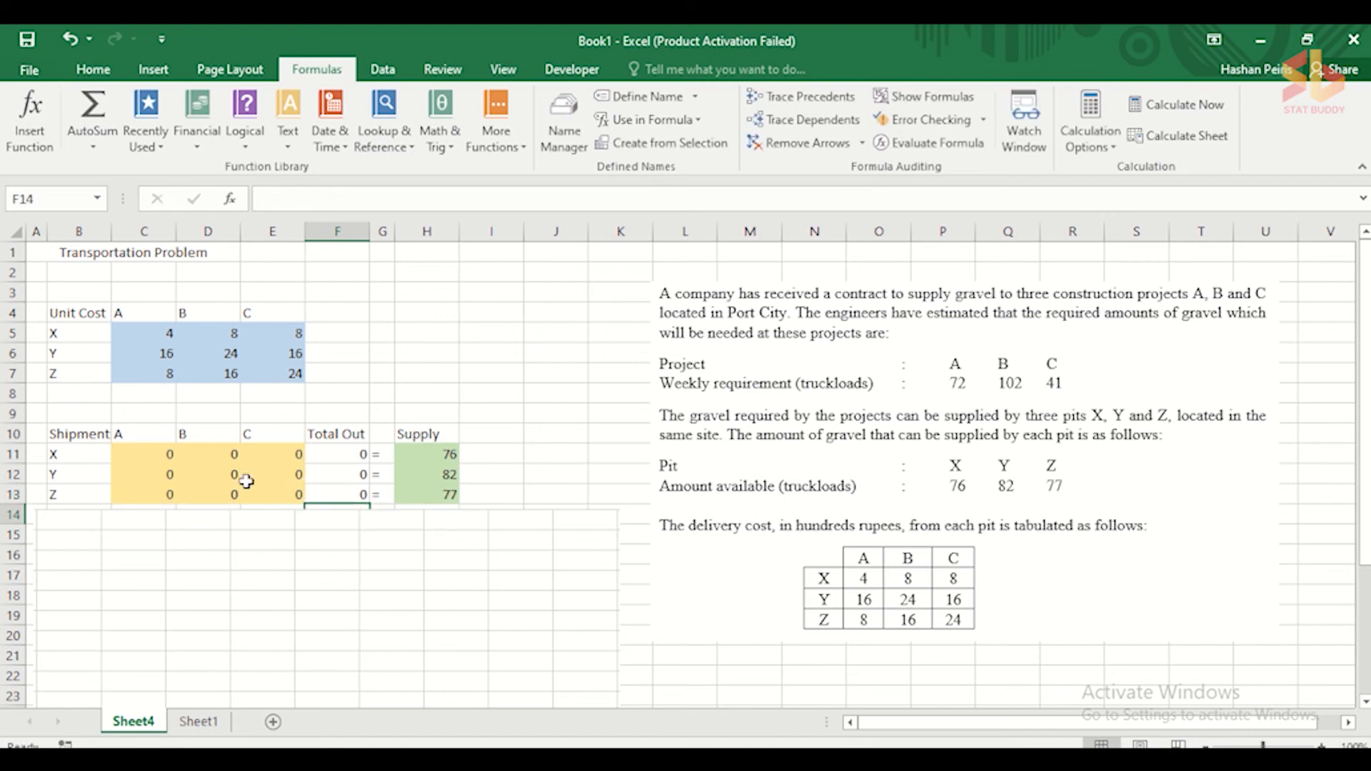
# - Test the Total Out formula by entering trial shipments of 20 in C11 and 10 in D11
pyautogui.click(139, 457)
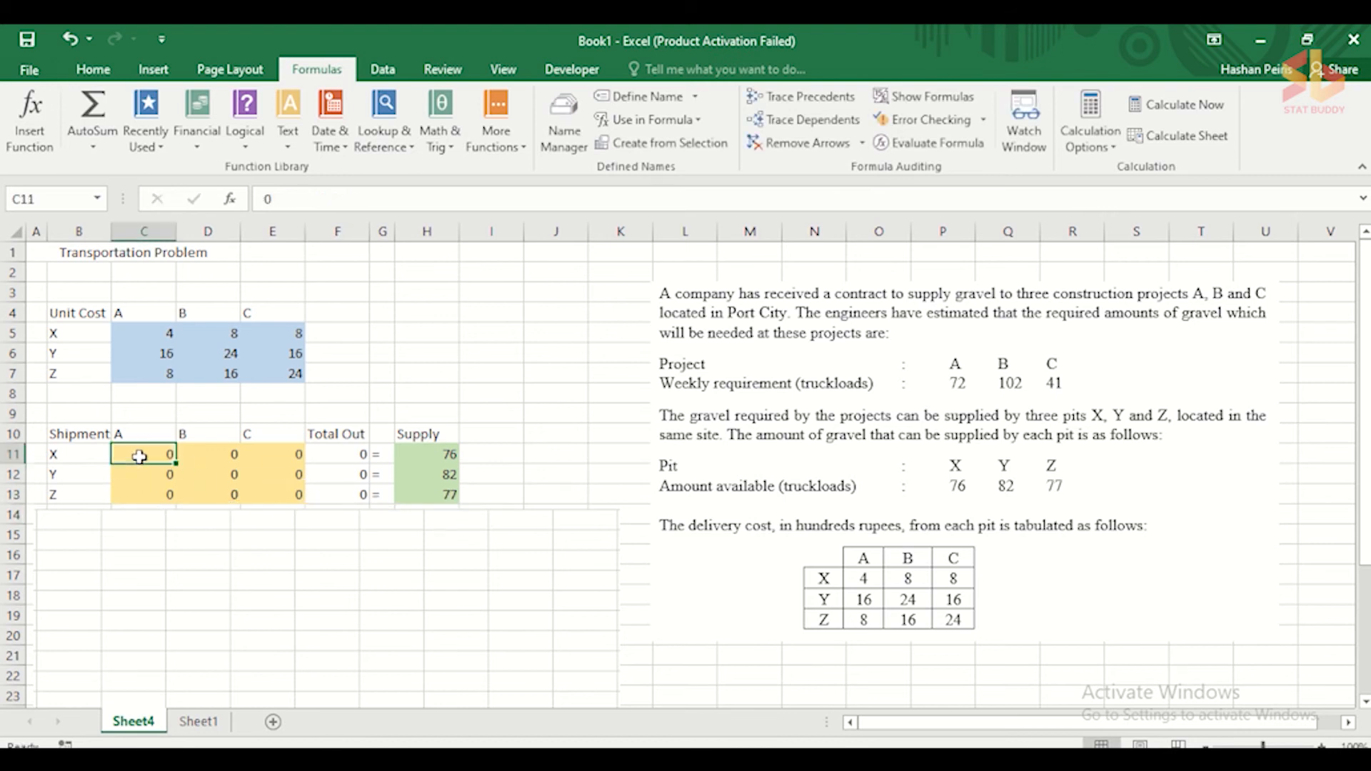
pyautogui.write('20')
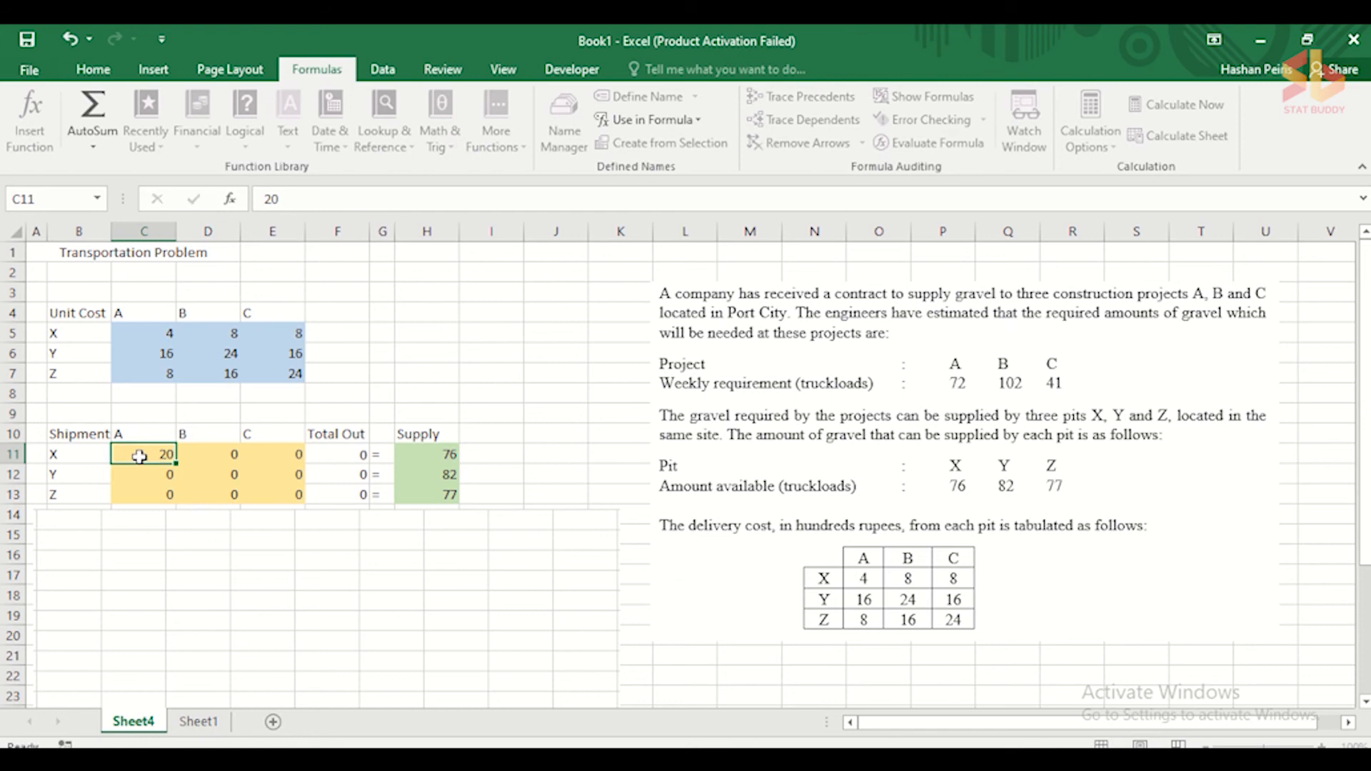
pyautogui.press('Tab')
pyautogui.write('10')
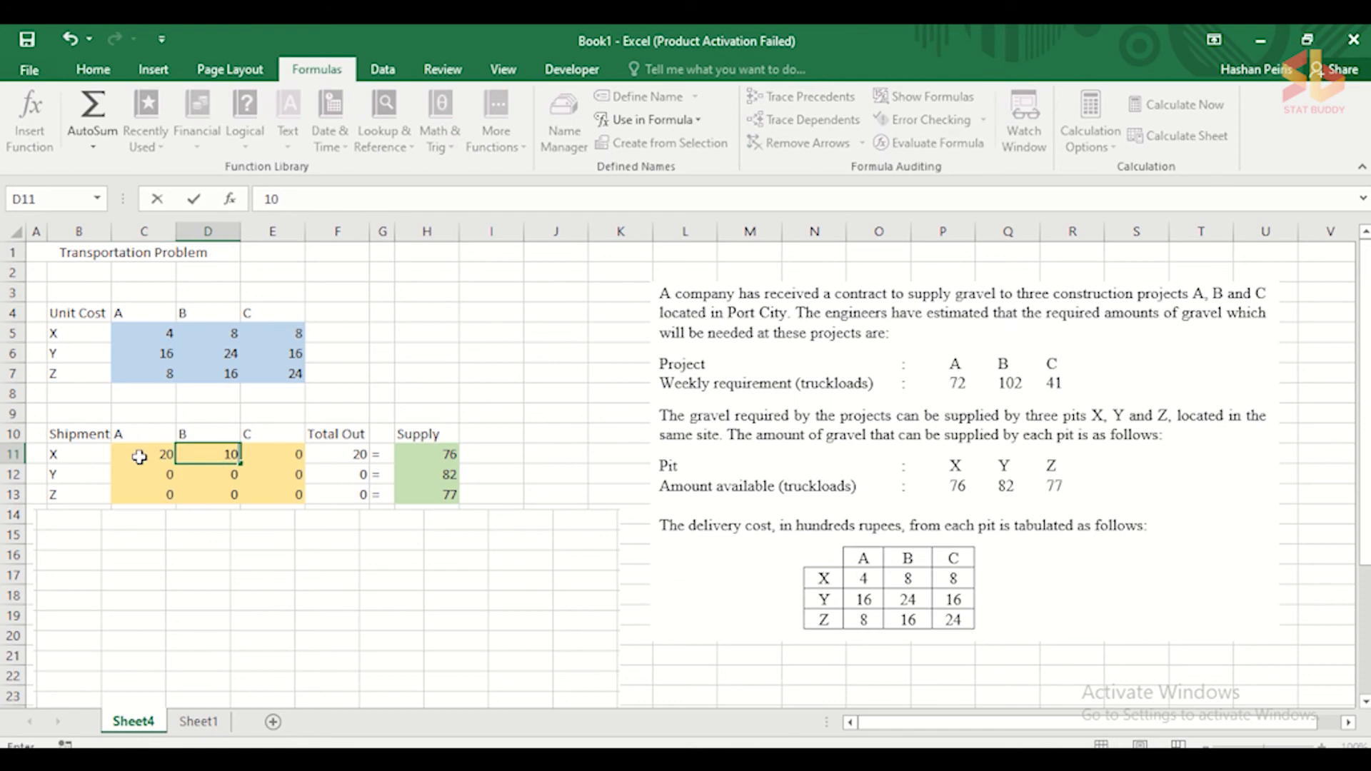
pyautogui.press('Return')
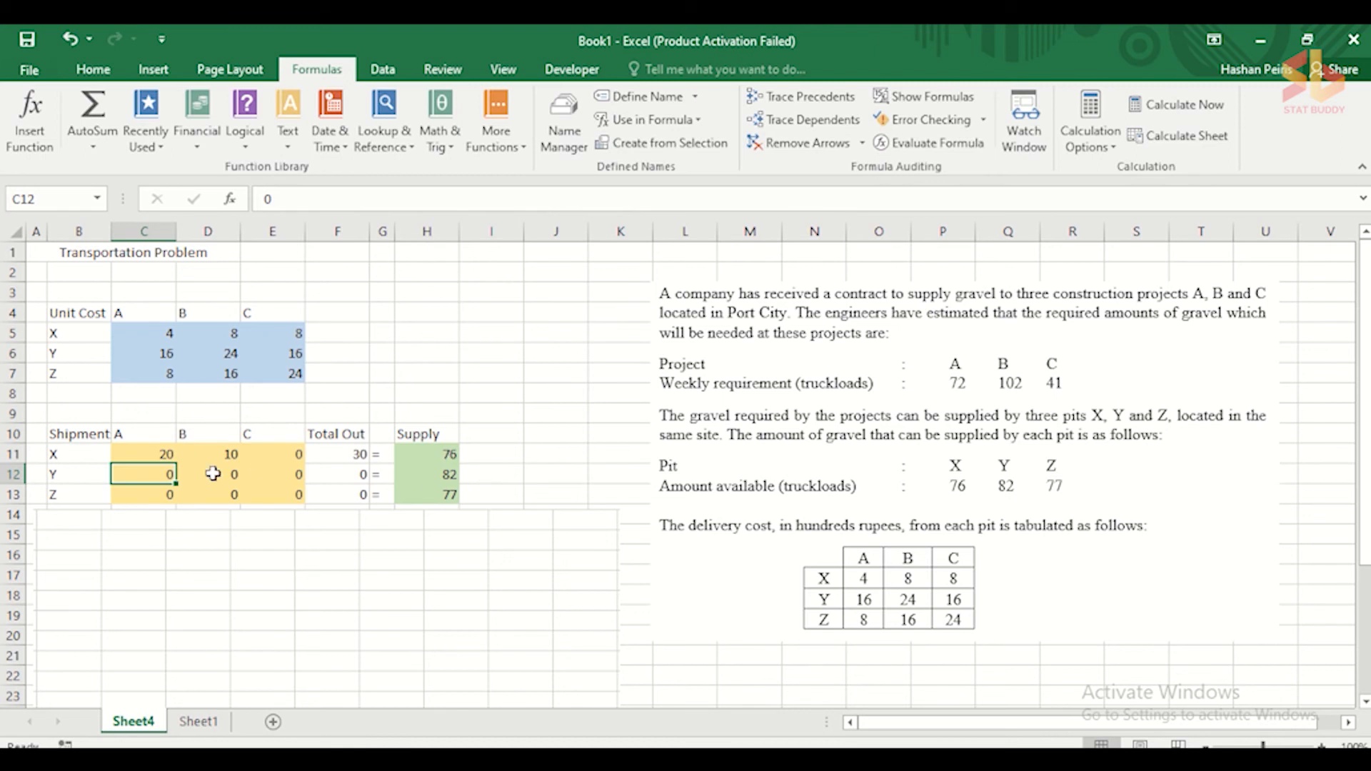
# - Reset the trial shipments from X to projects A and B in C11 and D11 to 0
pyautogui.click(143, 454)
pyautogui.write('0')
pyautogui.press('Tab')
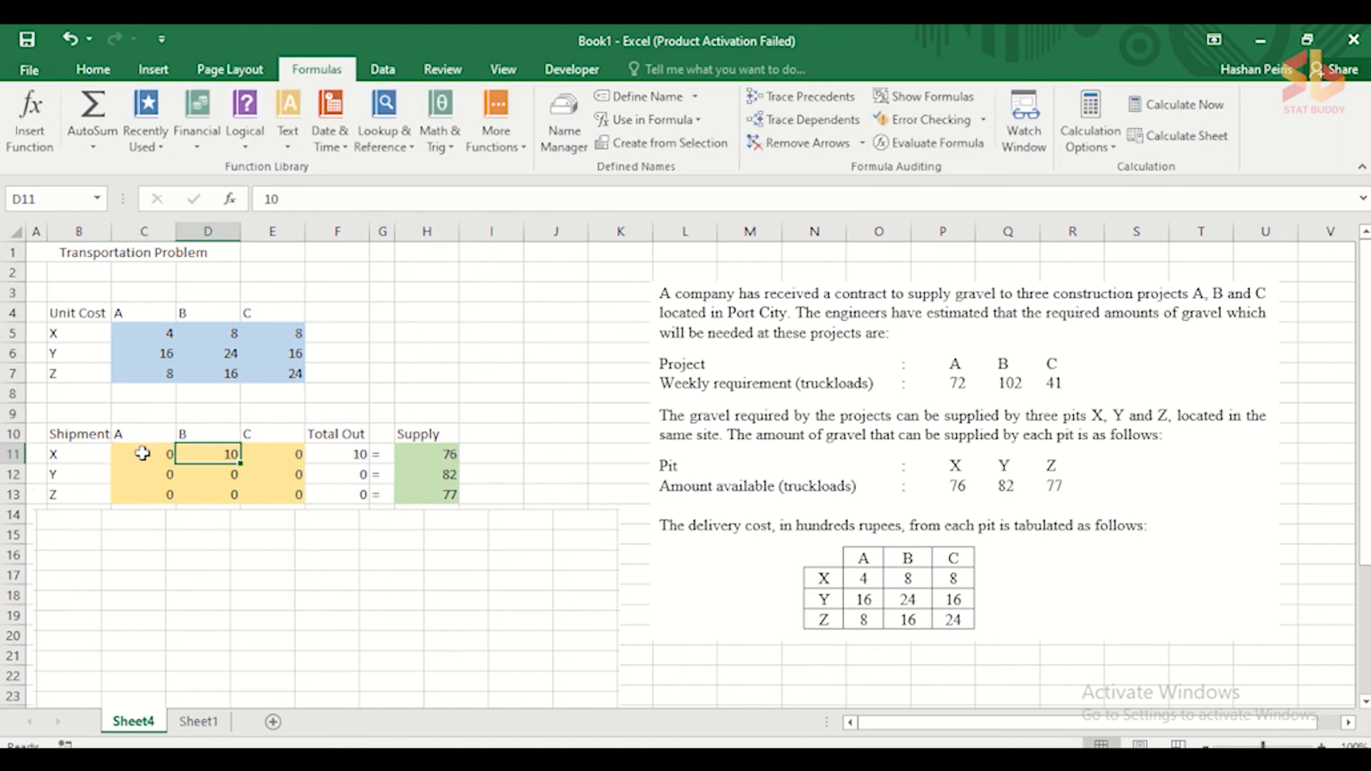
pyautogui.write('0')
pyautogui.press('Tab')
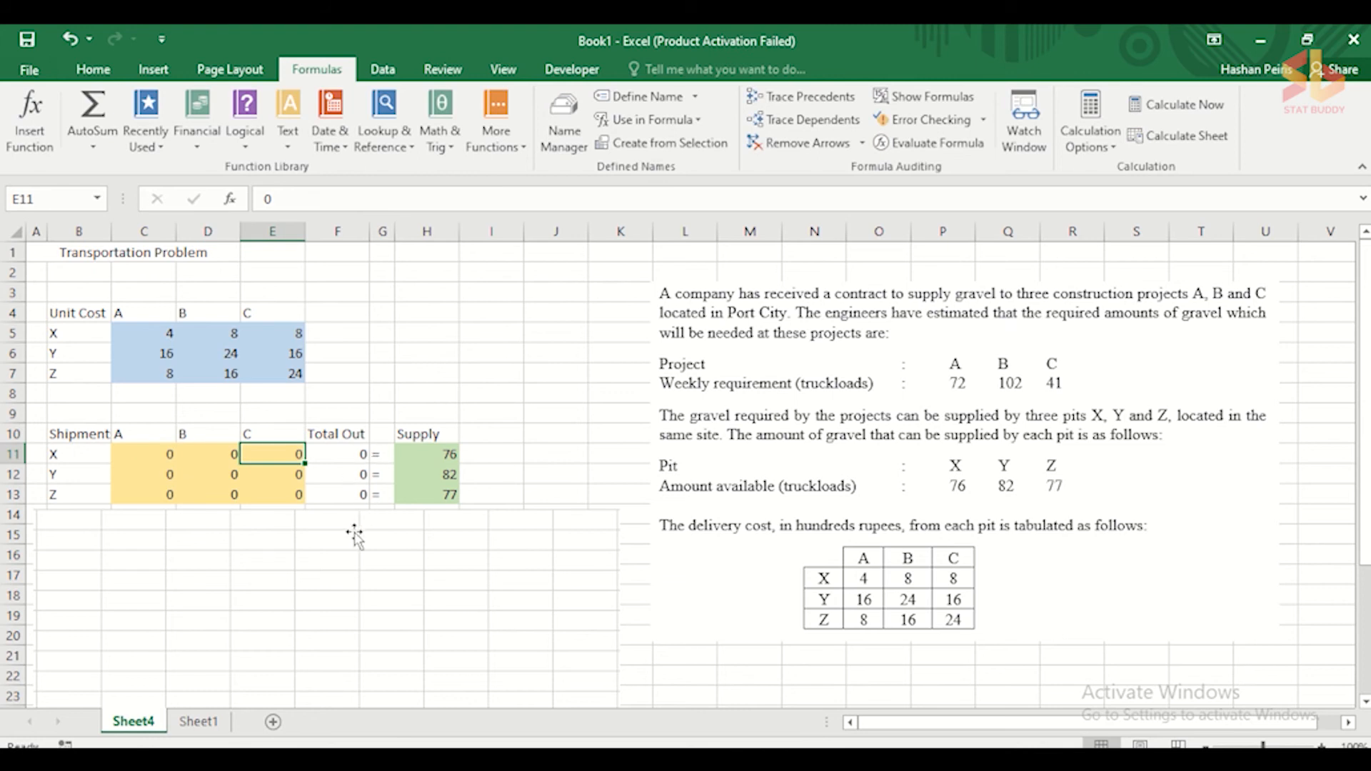
# - Move the blank cover picture down to expose the Total in, Demand and Total Cost cells
pyautogui.moveTo(352, 533); pyautogui.dragTo(366, 606)
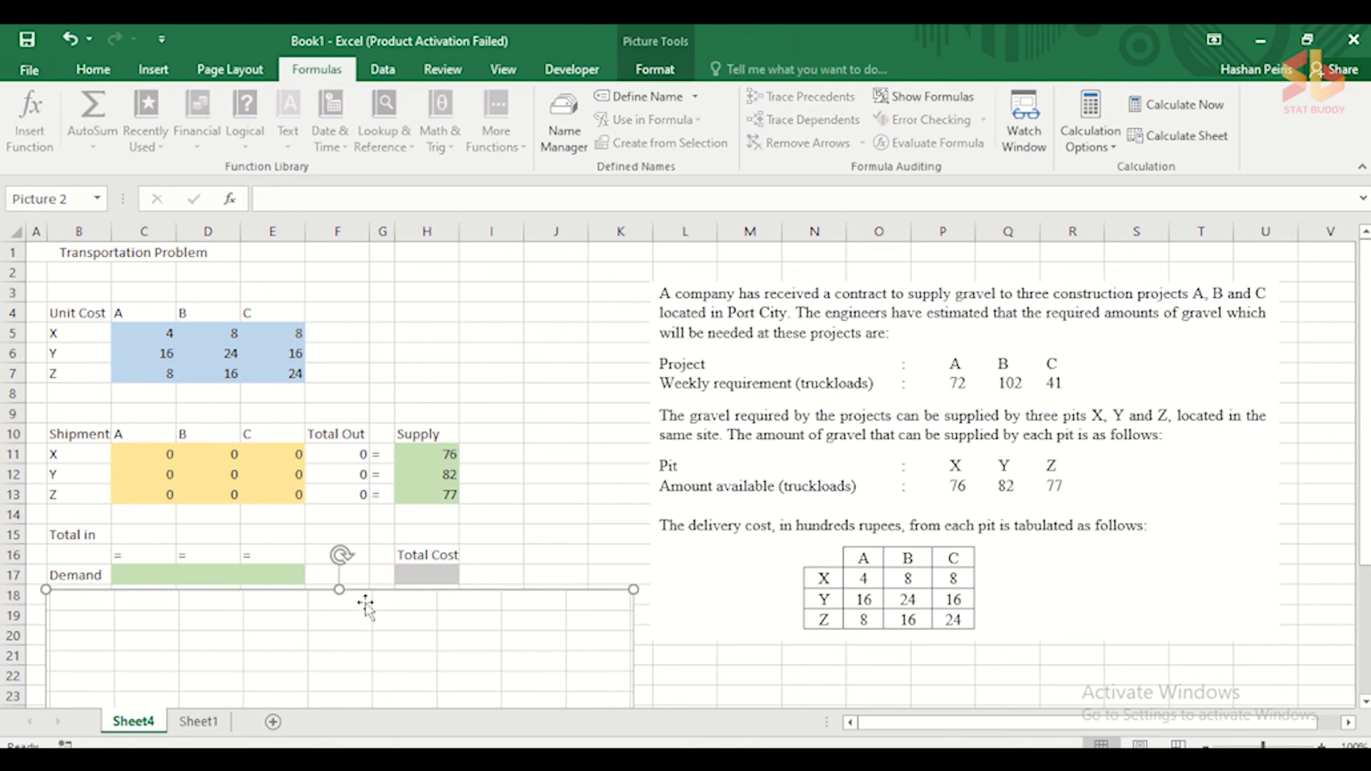
pyautogui.scroll(-3, 554, 466)
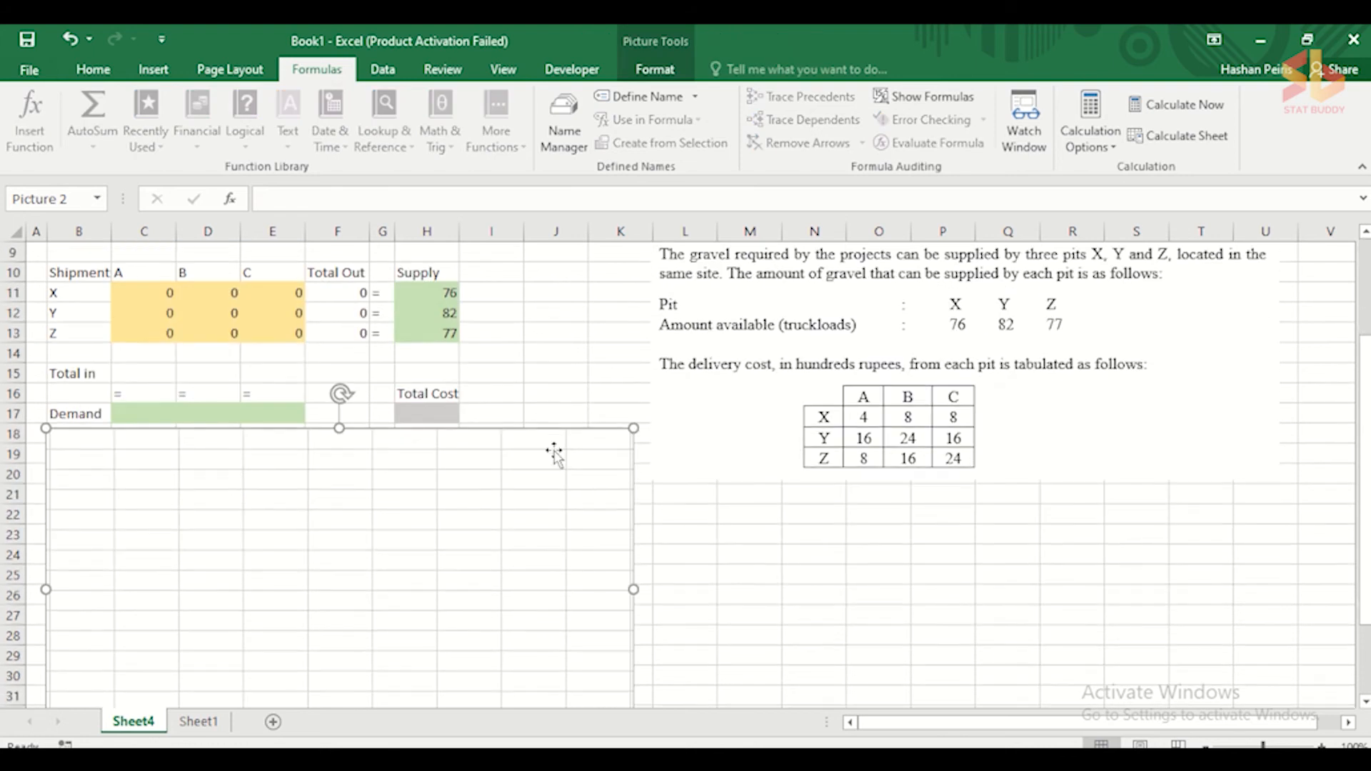
pyautogui.click(545, 370)
pyautogui.scroll(1, 543, 369)
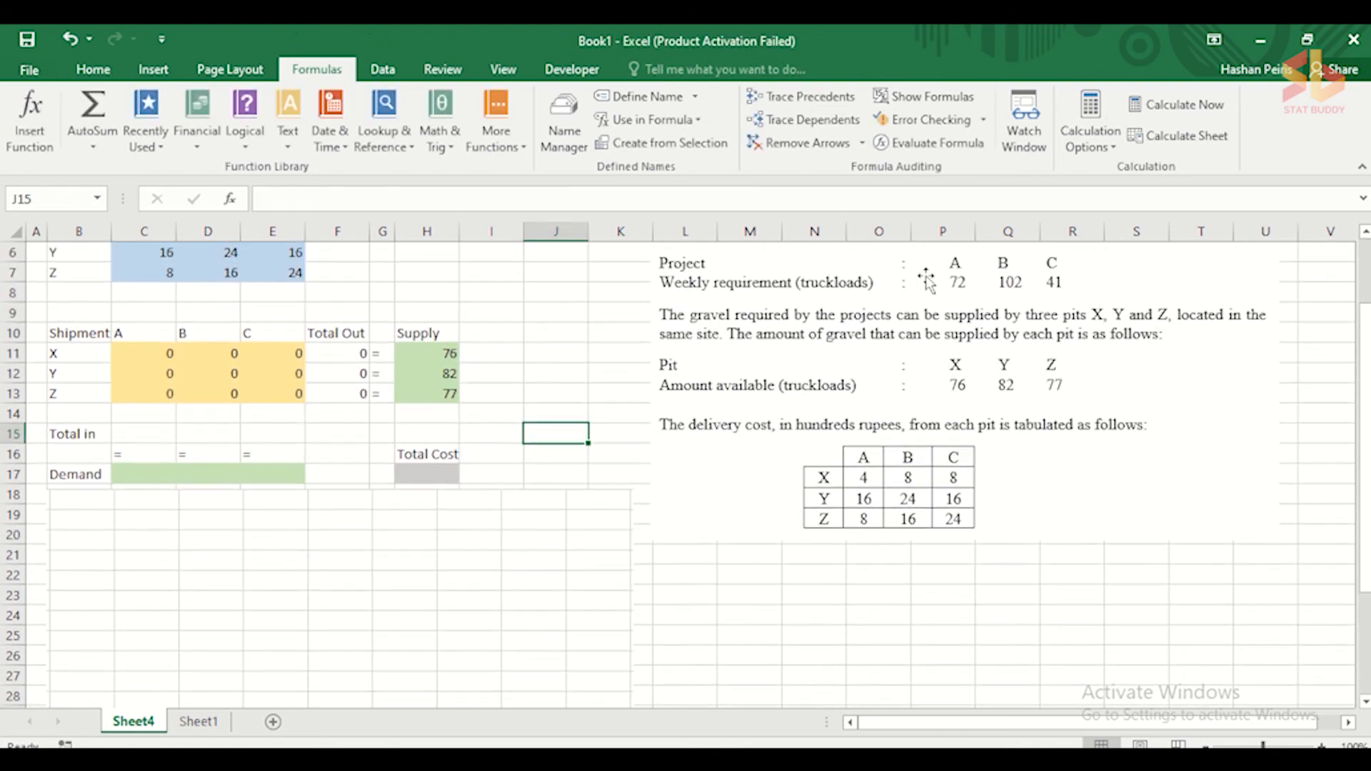
# - Enter 72, 102 and 41 as the Demand values for projects A, B and C in C17:E17
pyautogui.click(164, 473)
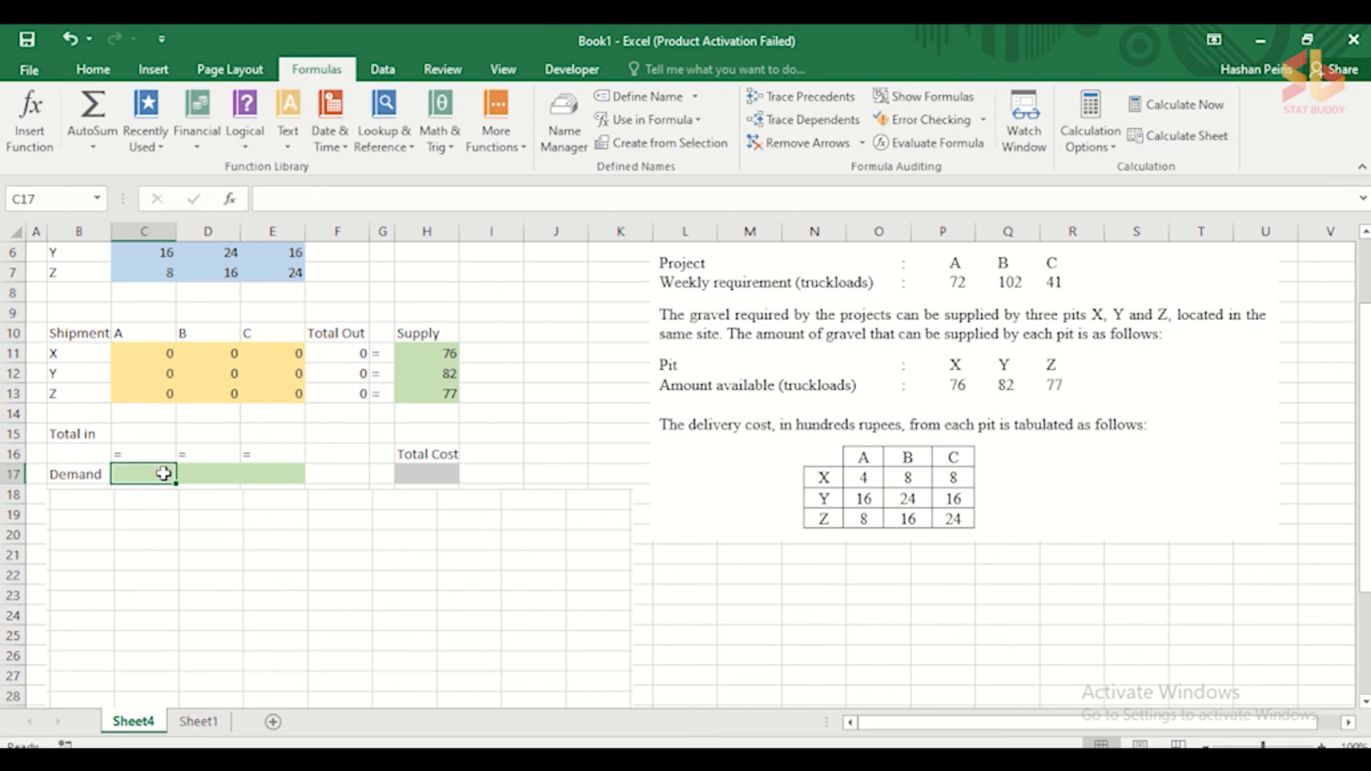
pyautogui.write('72')
pyautogui.press('Tab')
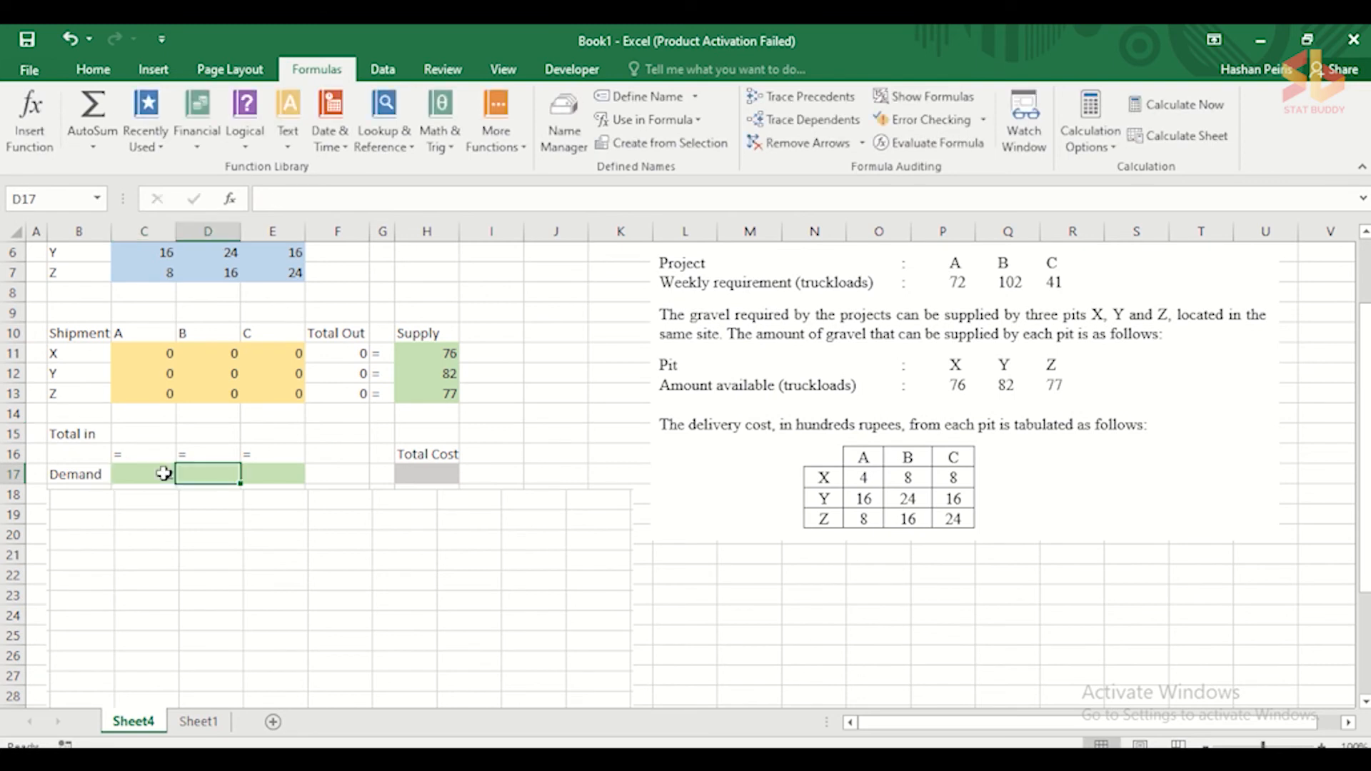
pyautogui.write('102')
pyautogui.press('Tab')
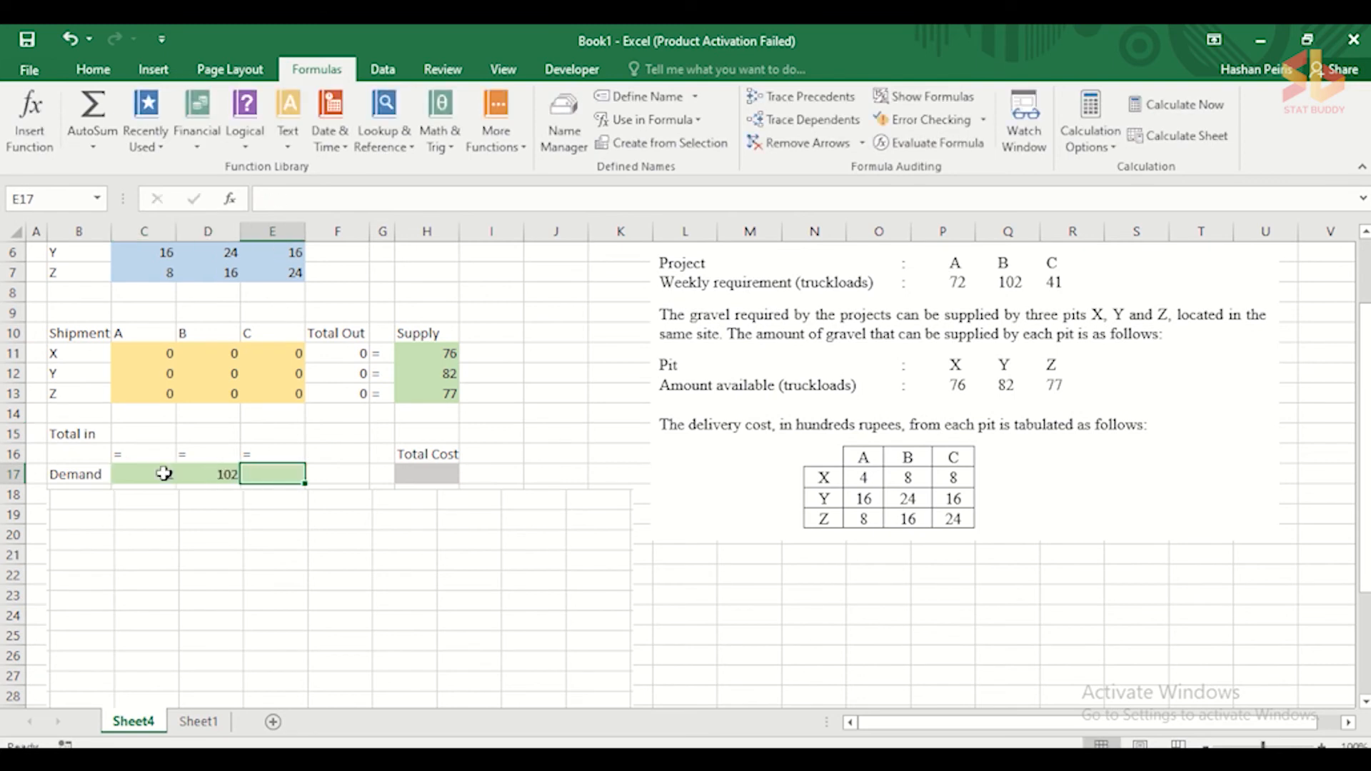
pyautogui.write('41')
pyautogui.press('Tab')
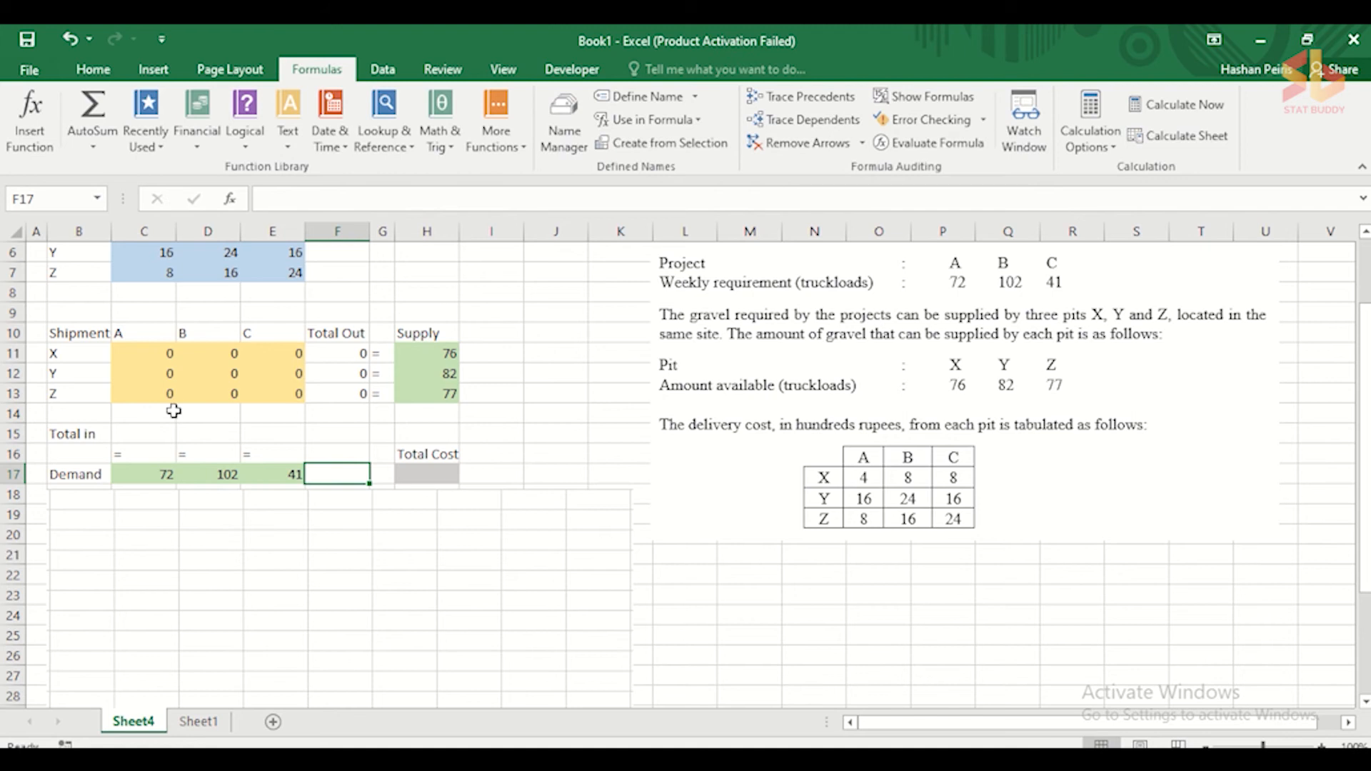
# - Calculate the Total in for project A in C15 by summing the shipments in C11:C13
pyautogui.click(145, 434)
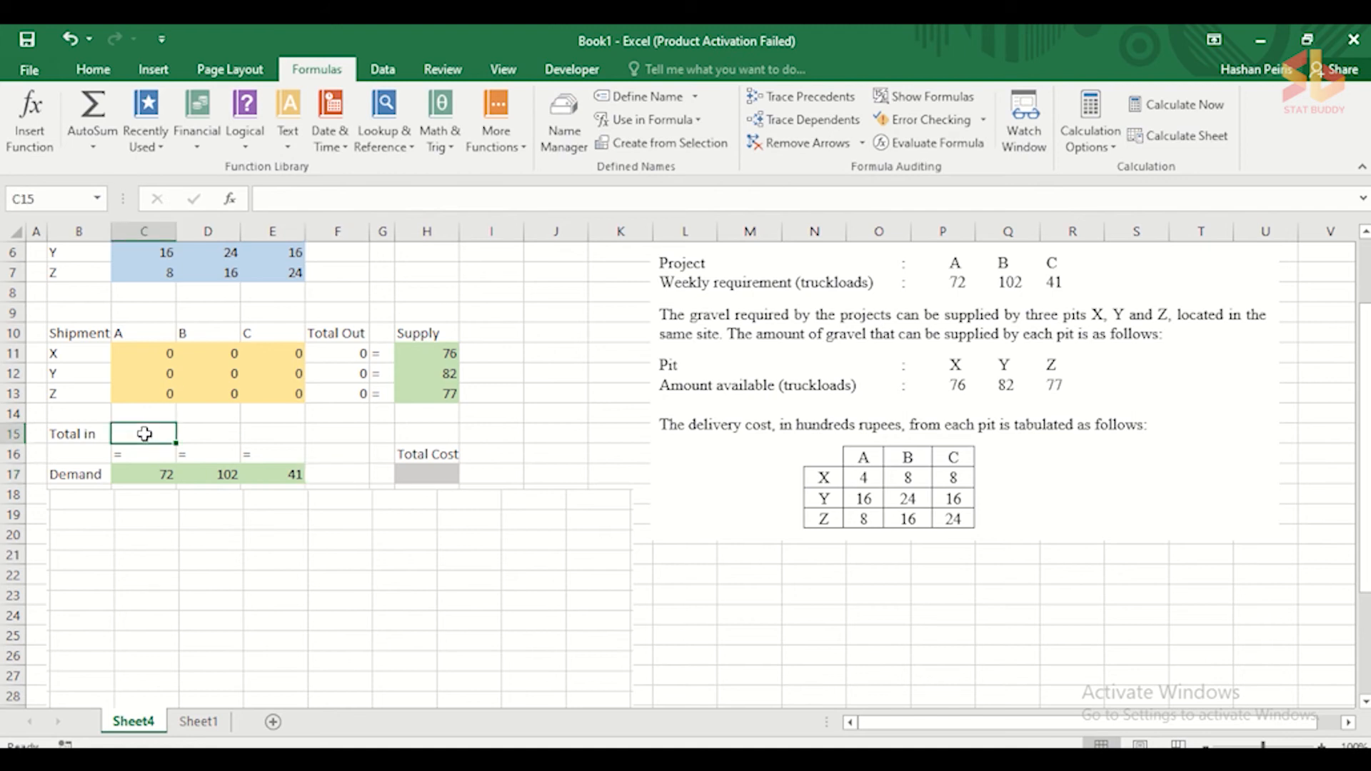
pyautogui.write('=')
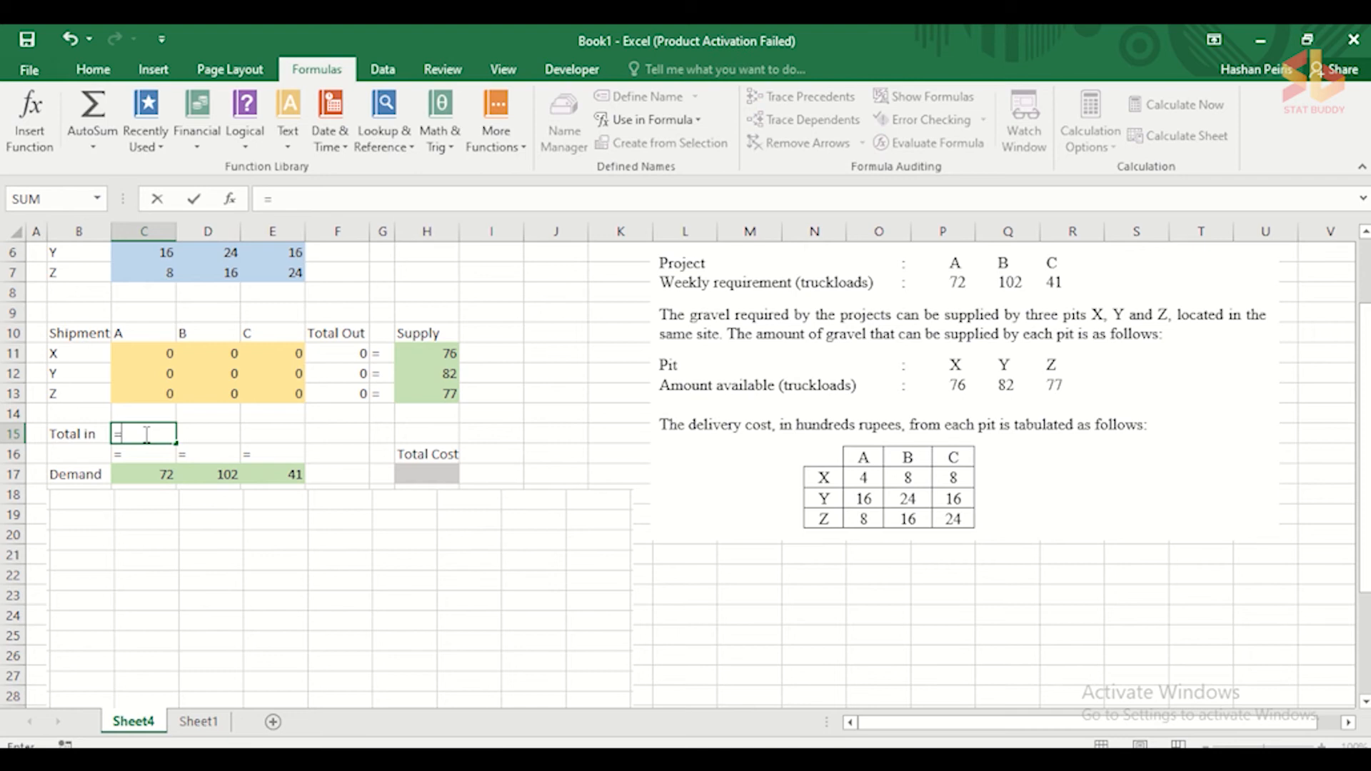
pyautogui.write('SUM(')
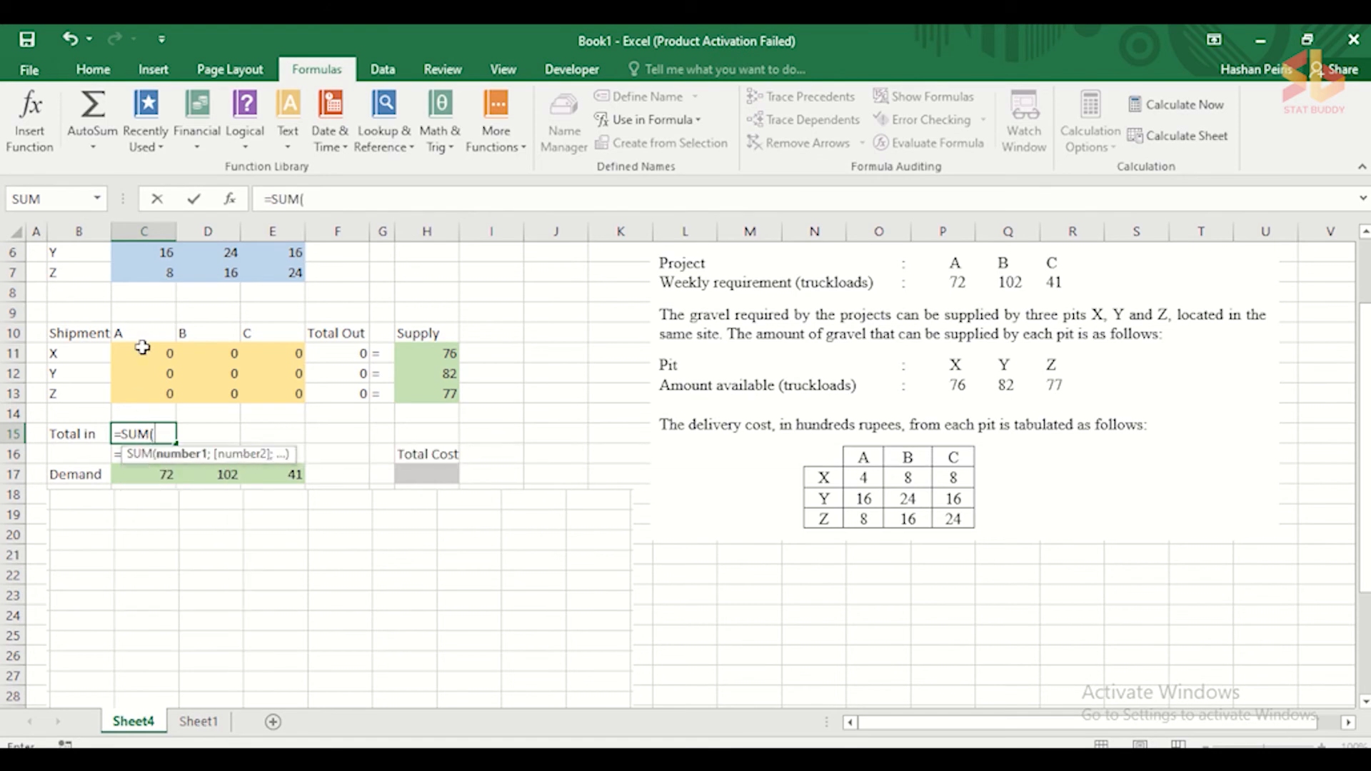
pyautogui.moveTo(143, 348); pyautogui.dragTo(143, 395)
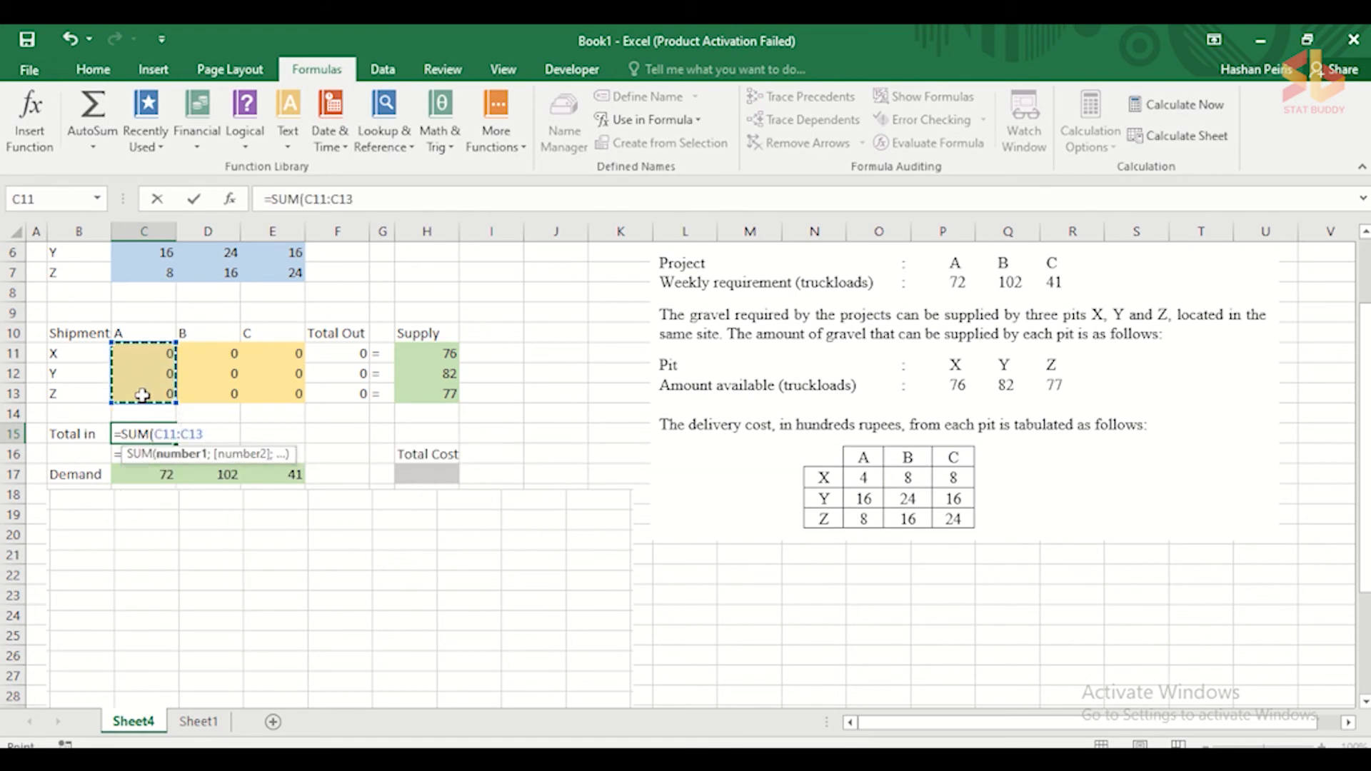
pyautogui.press('Return')
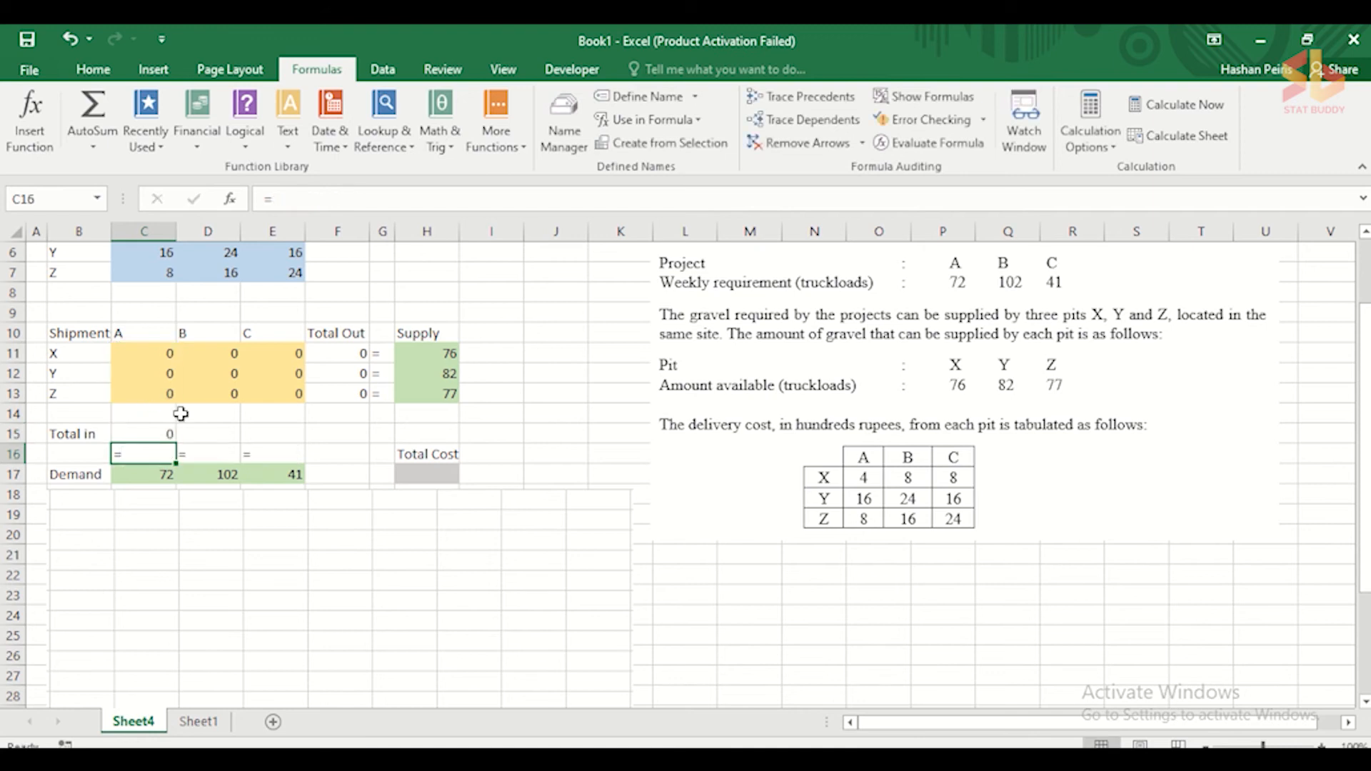
# - Calculate the Total in for project B in D15 by summing the shipments in D11:D13
pyautogui.click(205, 431)
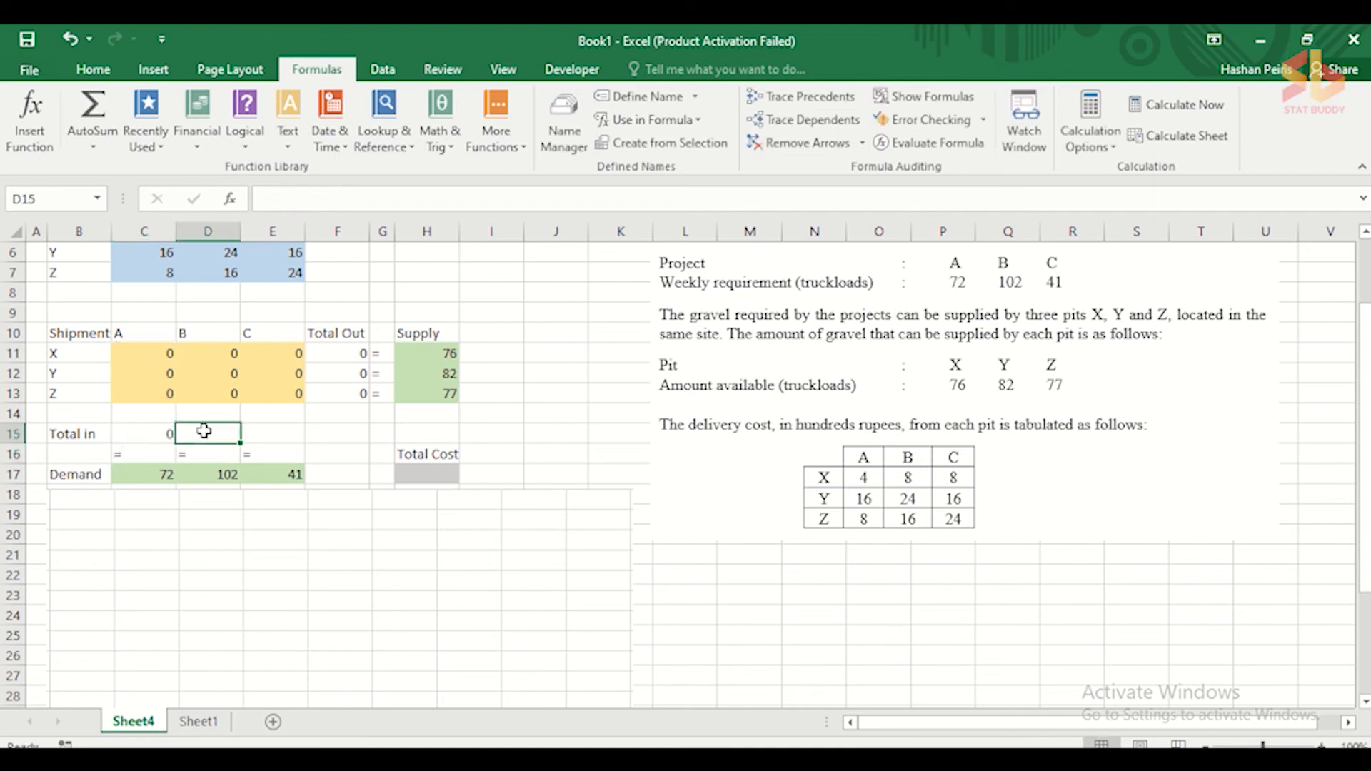
pyautogui.write('=SUM(')
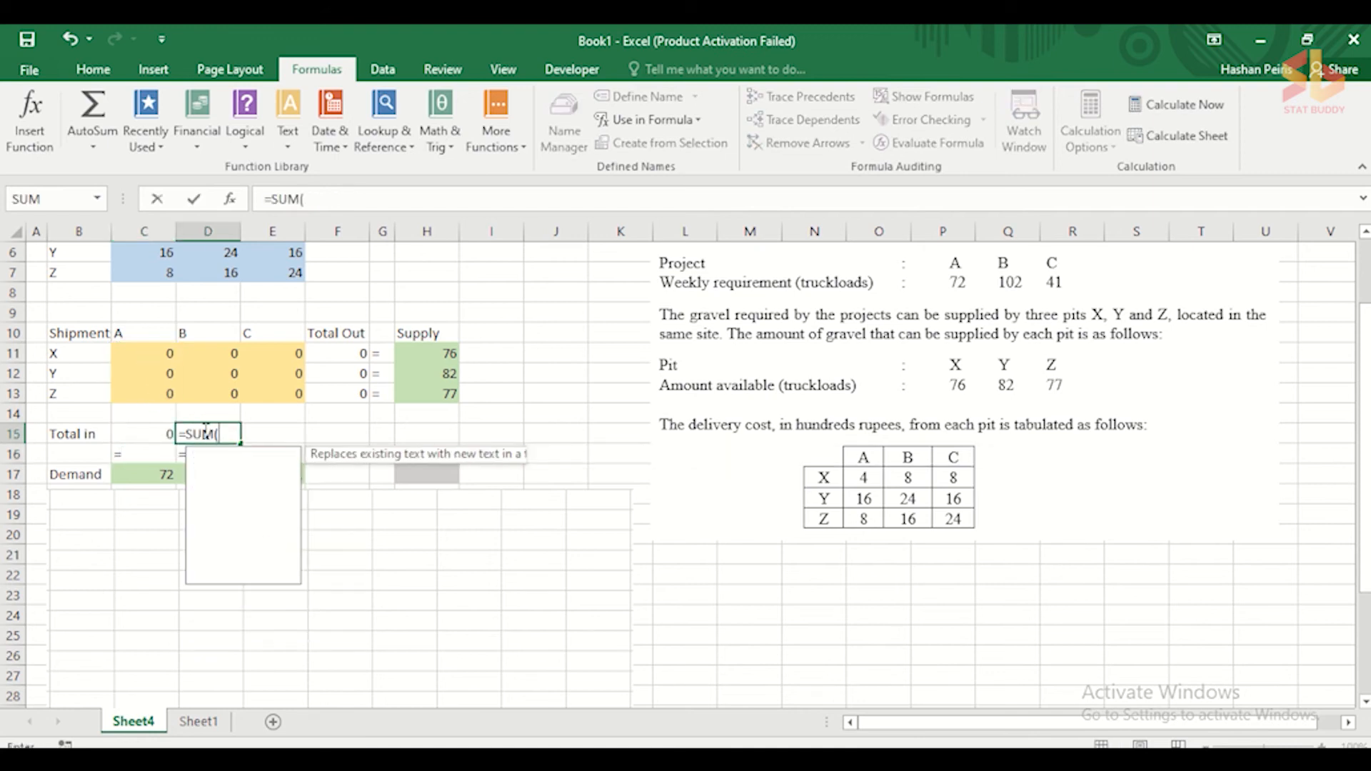
pyautogui.moveTo(221, 357); pyautogui.dragTo(220, 398)
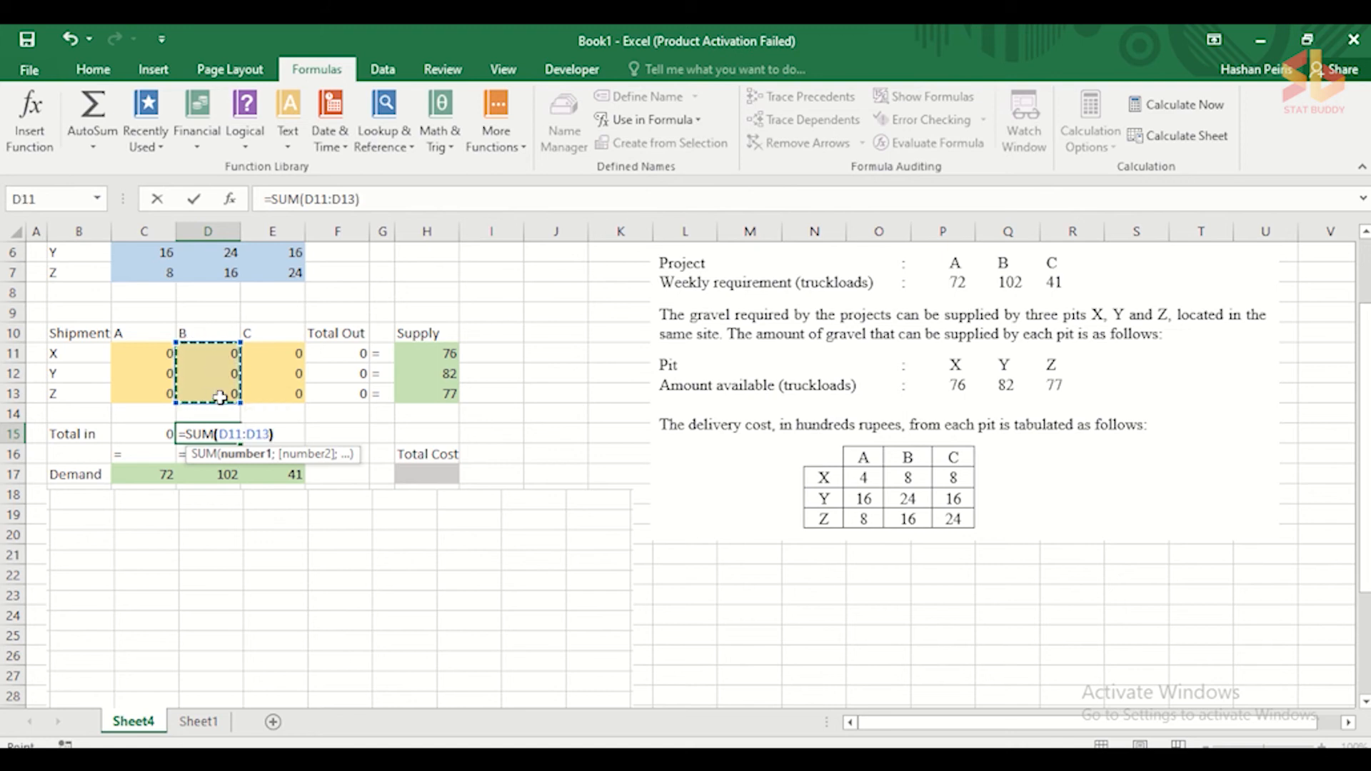
pyautogui.press('Return')
# - Calculate the Total in for project C in E15 by summing the shipments in E11:E13
pyautogui.click(270, 432)
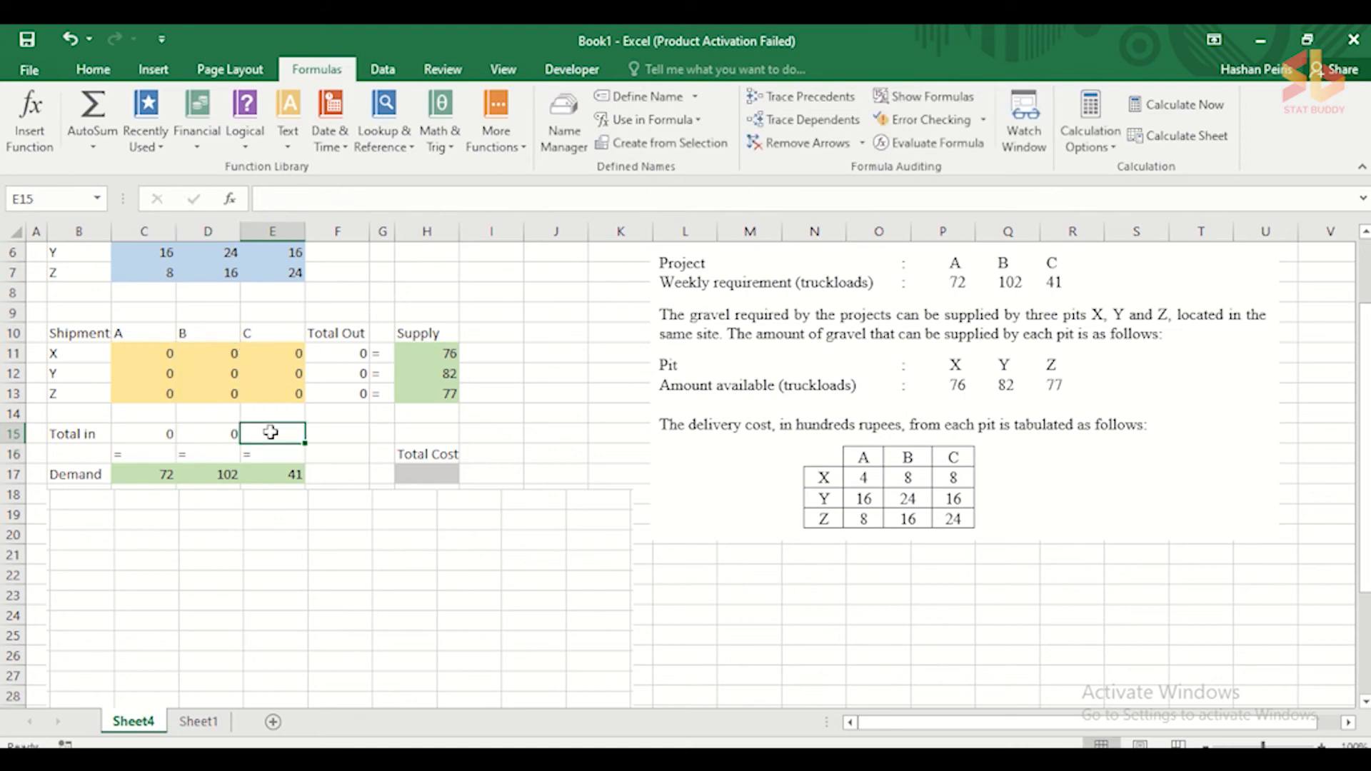
pyautogui.write('=SUM(')
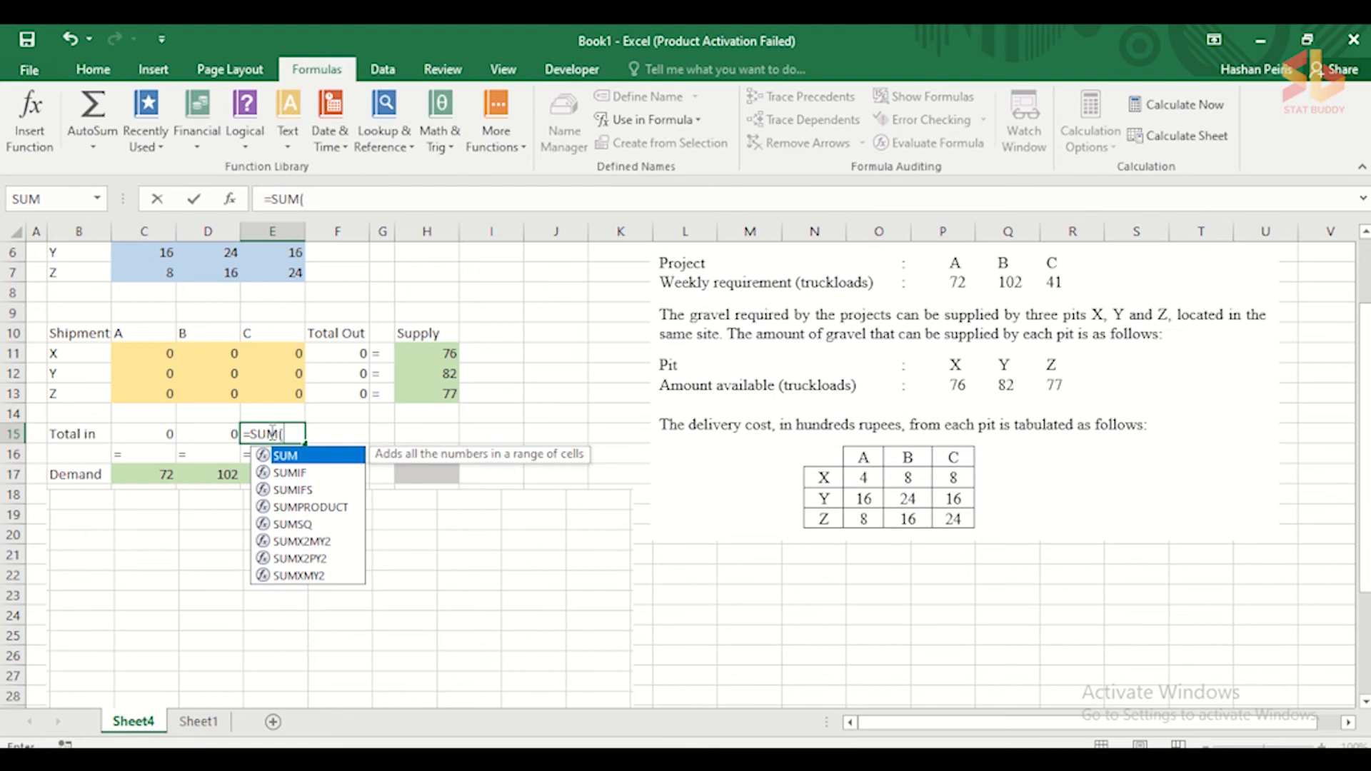
pyautogui.moveTo(283, 347); pyautogui.dragTo(282, 397)
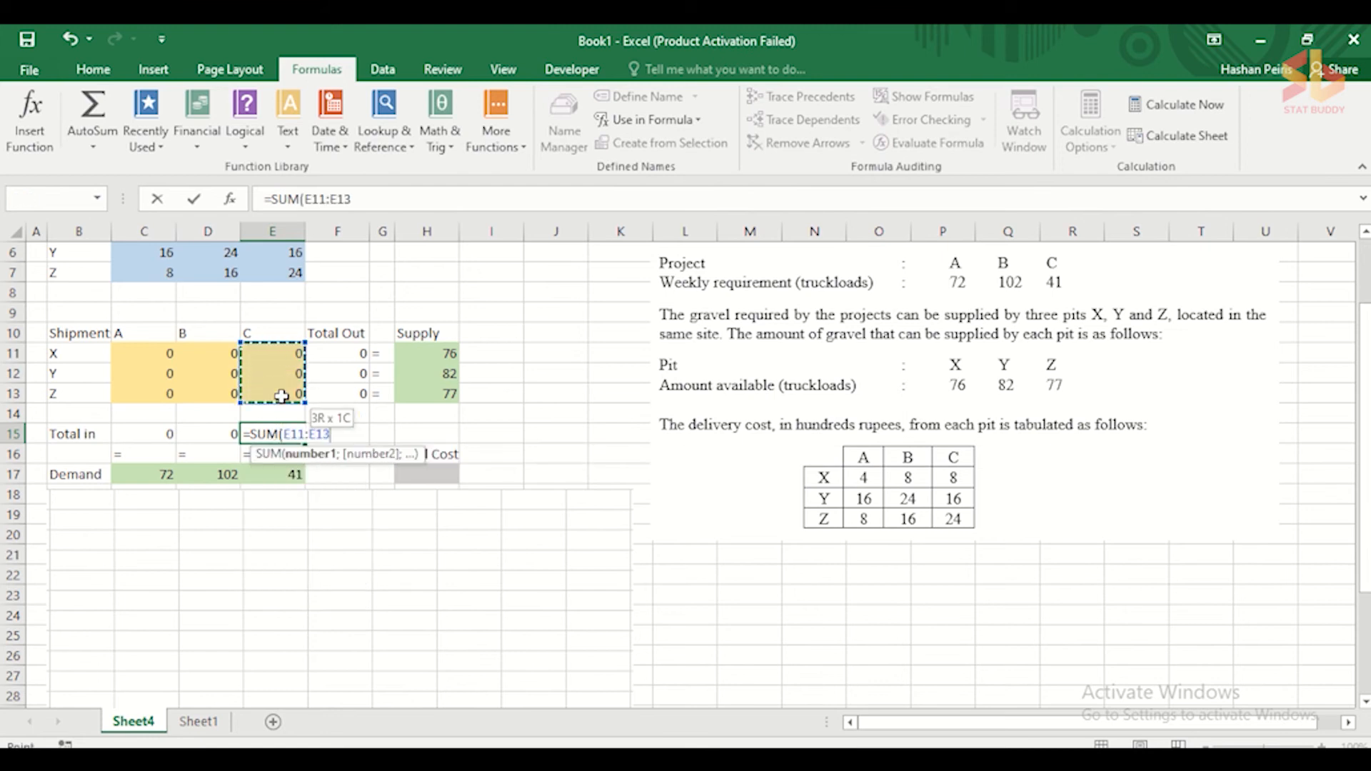
pyautogui.write('(')
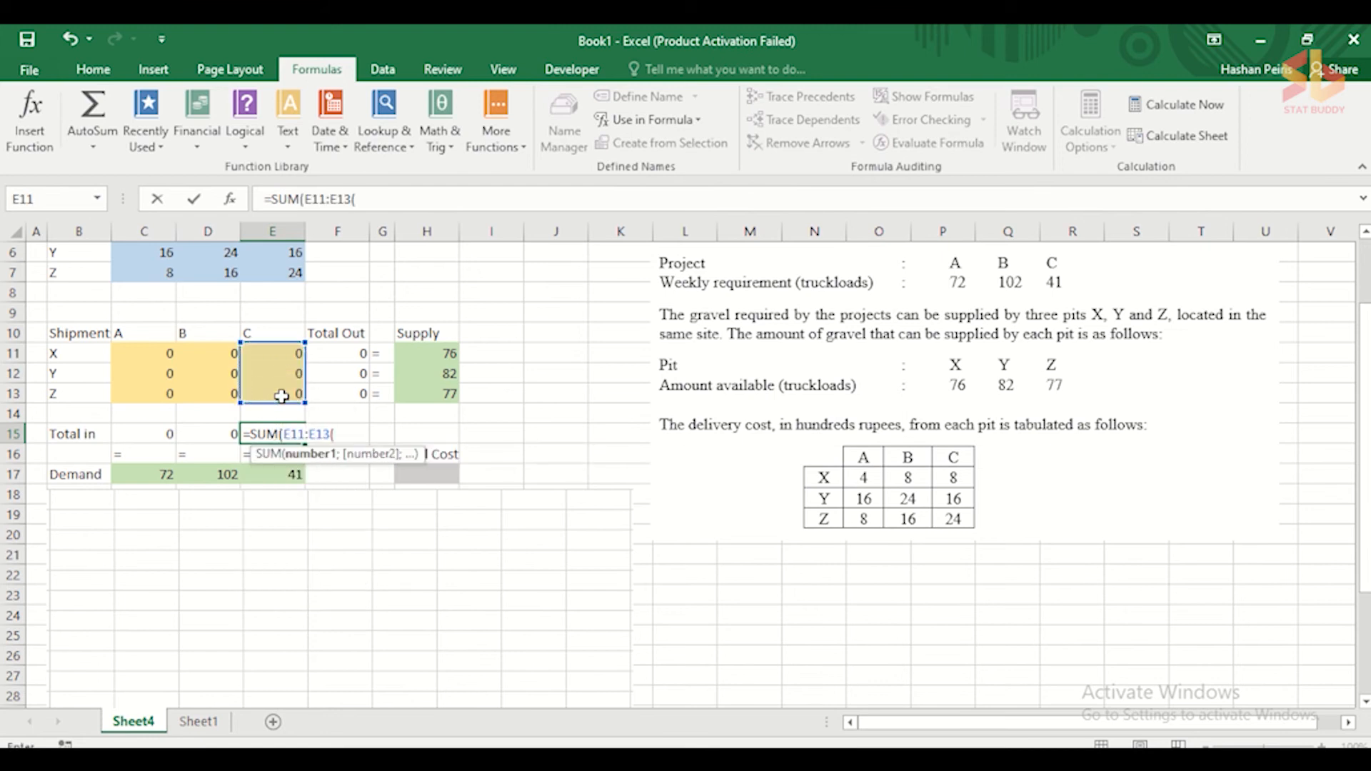
pyautogui.press('Return')
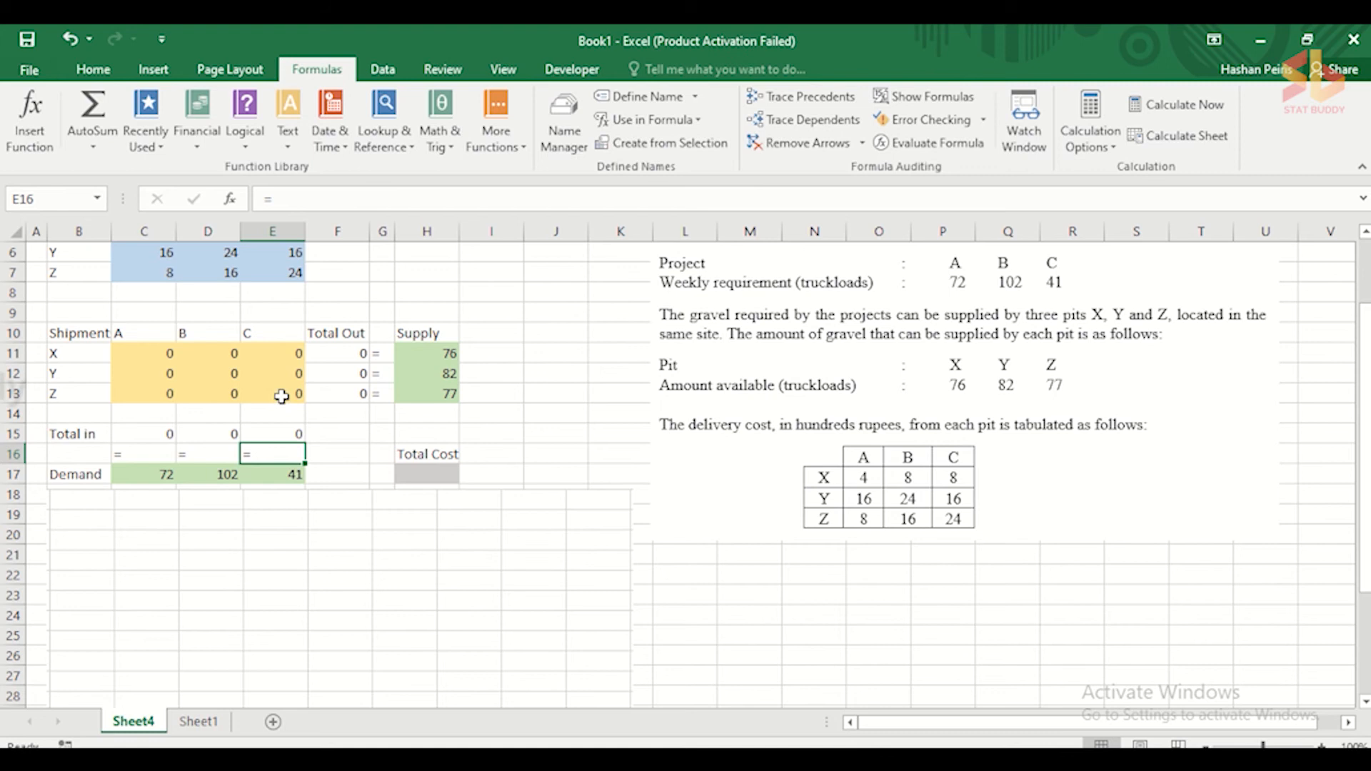
# - Test the totals by entering trial shipments to project A of 20 from X in C11 and 10 from Y in C12
pyautogui.click(155, 357)
pyautogui.write('20')
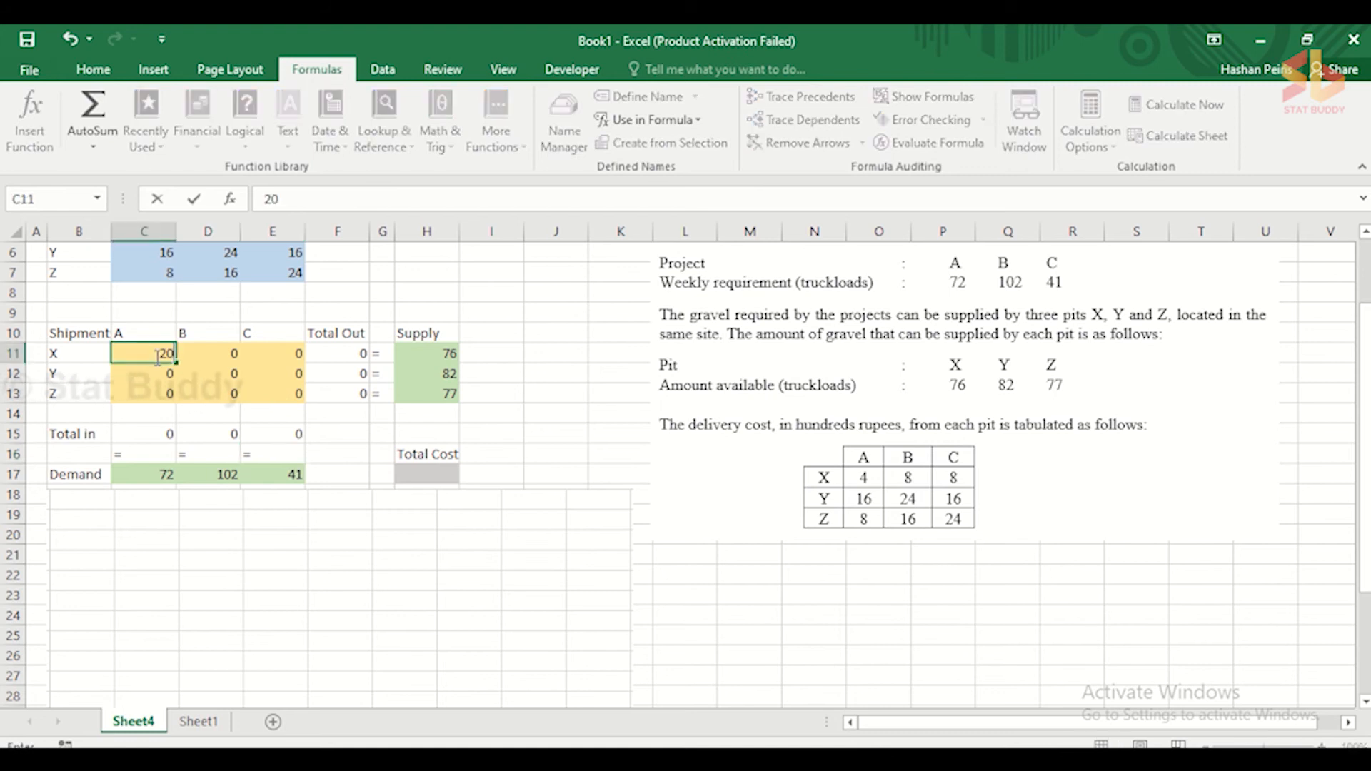
pyautogui.press('Return')
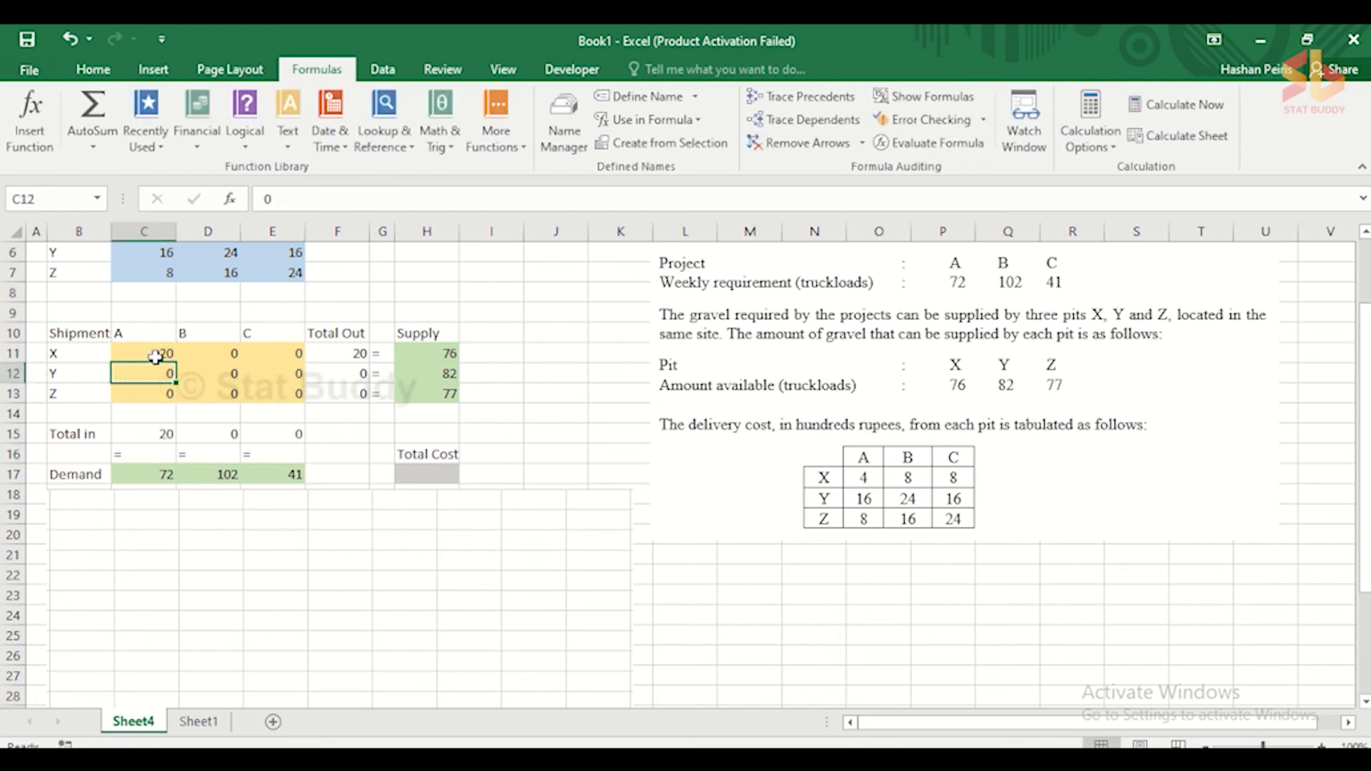
pyautogui.write('10')
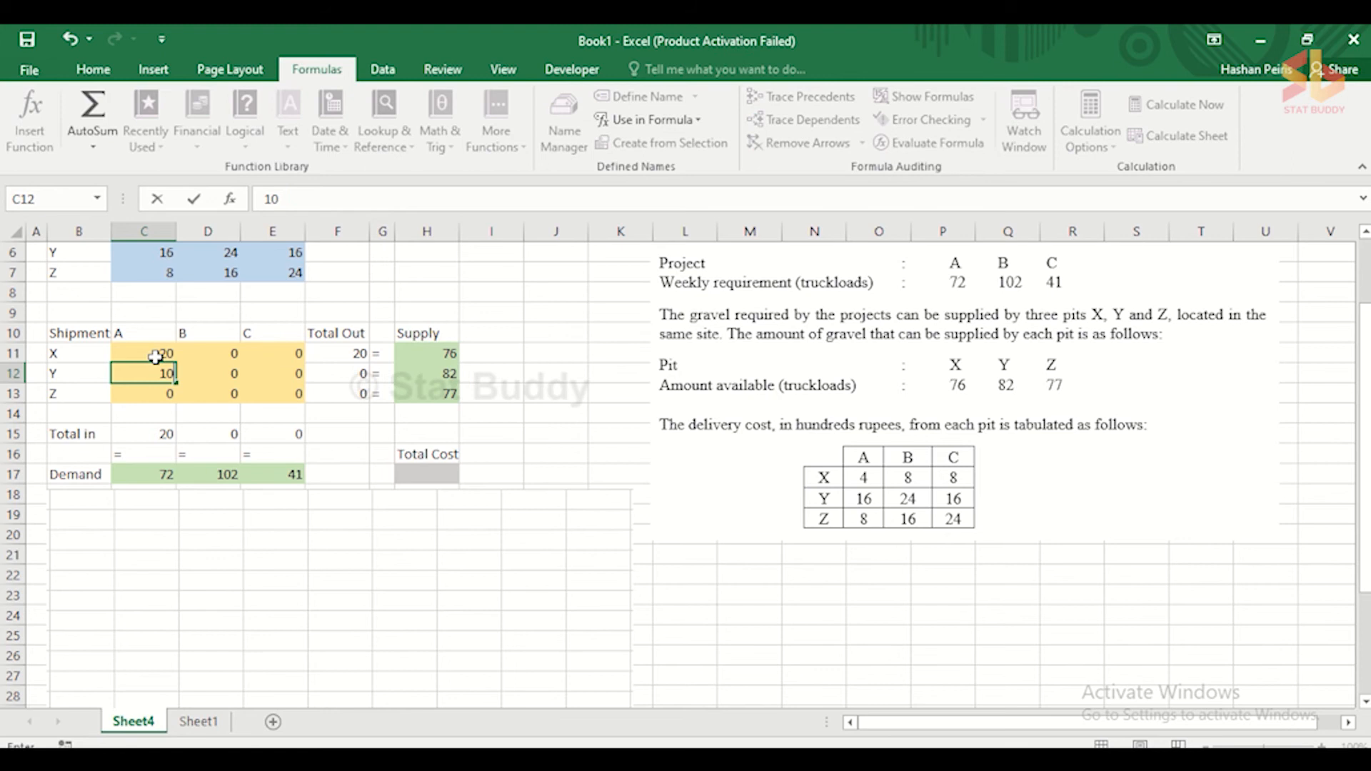
pyautogui.press('Return')
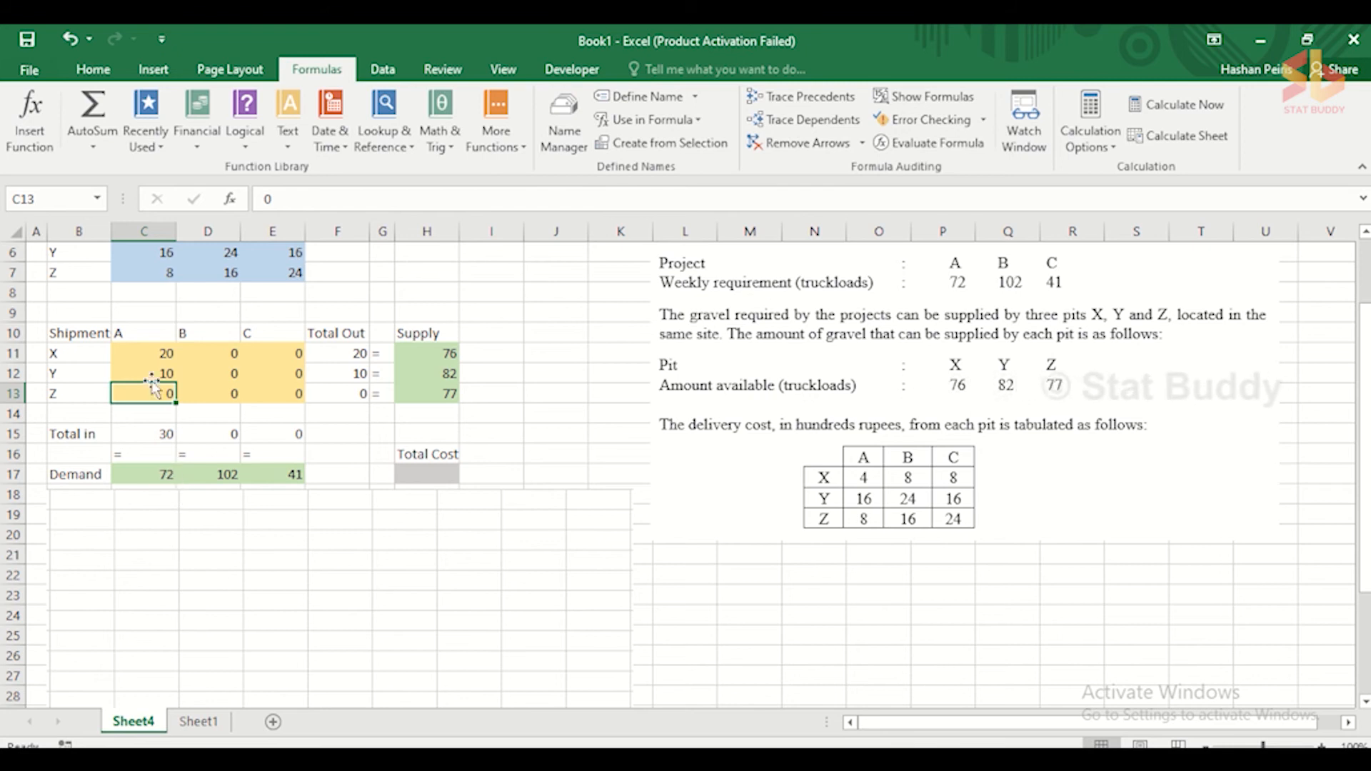
# - Reset the trial shipments to project A from X and Y in C11 and C12 to 0
pyautogui.click(154, 352)
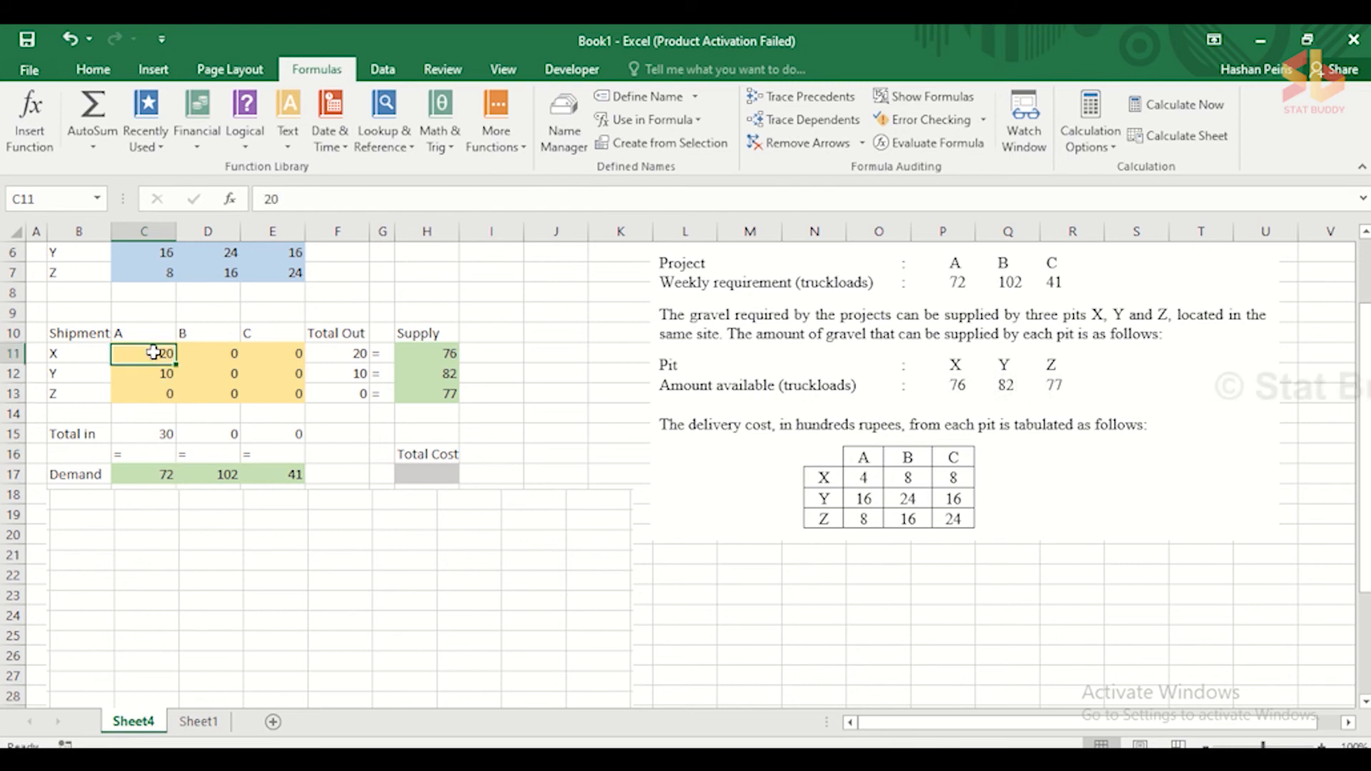
pyautogui.write('0')
pyautogui.press('Return')
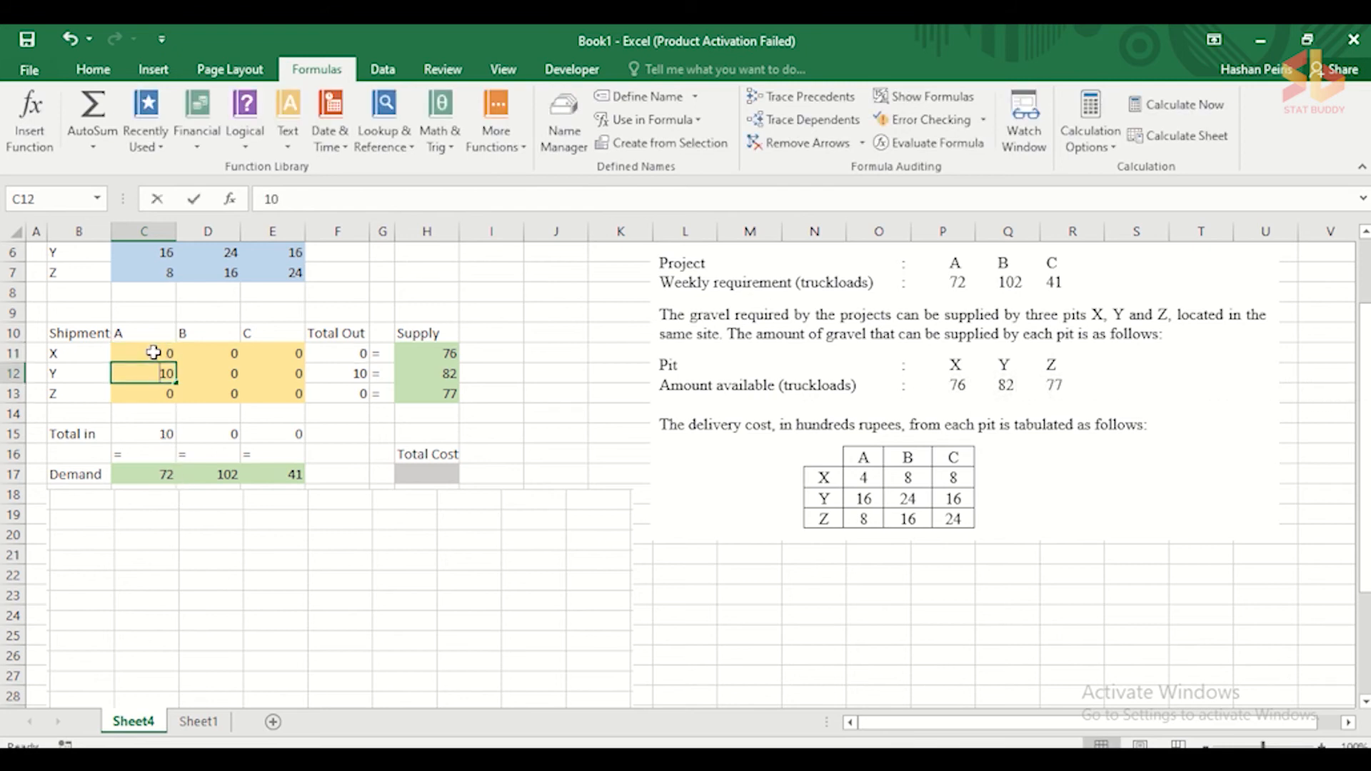
pyautogui.write('0')
pyautogui.press('Return')
# - Examine the equality constraints pairing Total Out with Supply in F11:H13 and Total in with Demand in C15:E17
pyautogui.click(374, 430)
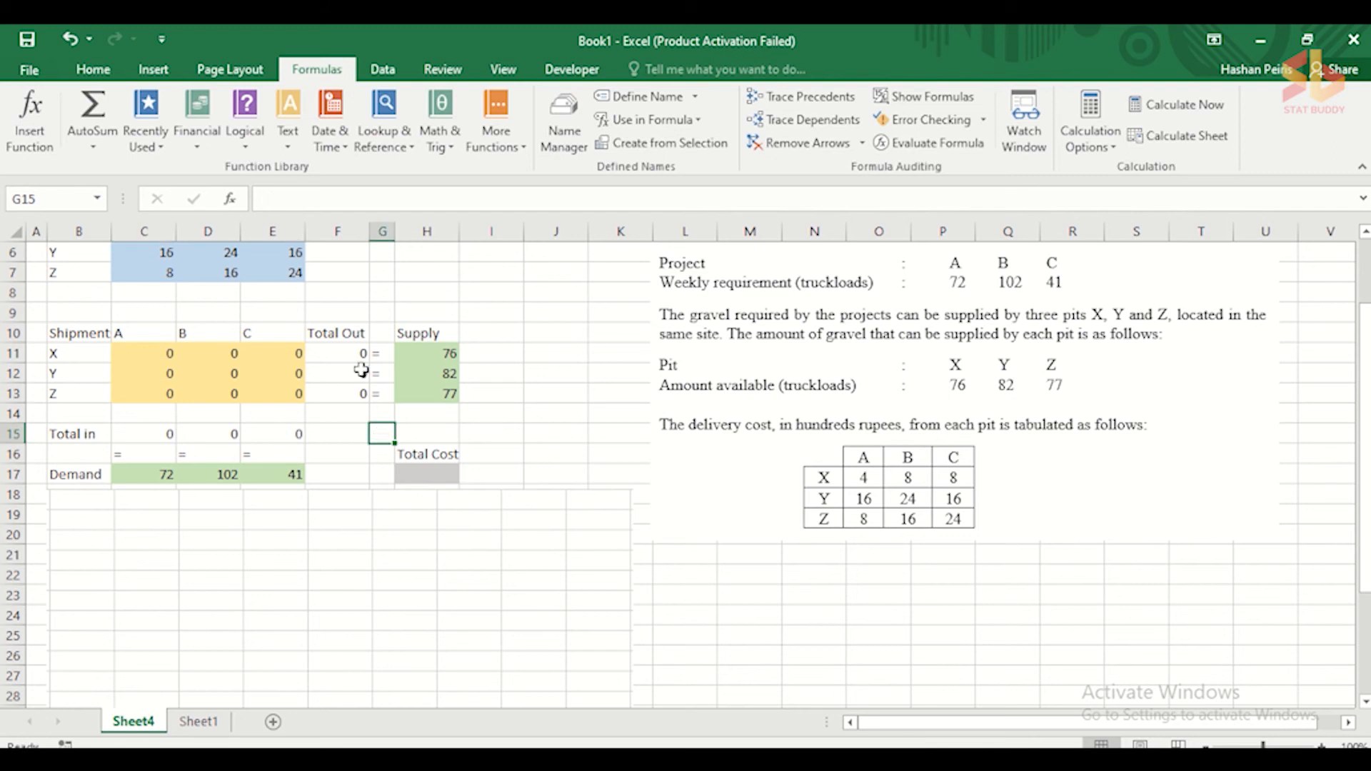
pyautogui.moveTo(357, 358); pyautogui.dragTo(426, 404)
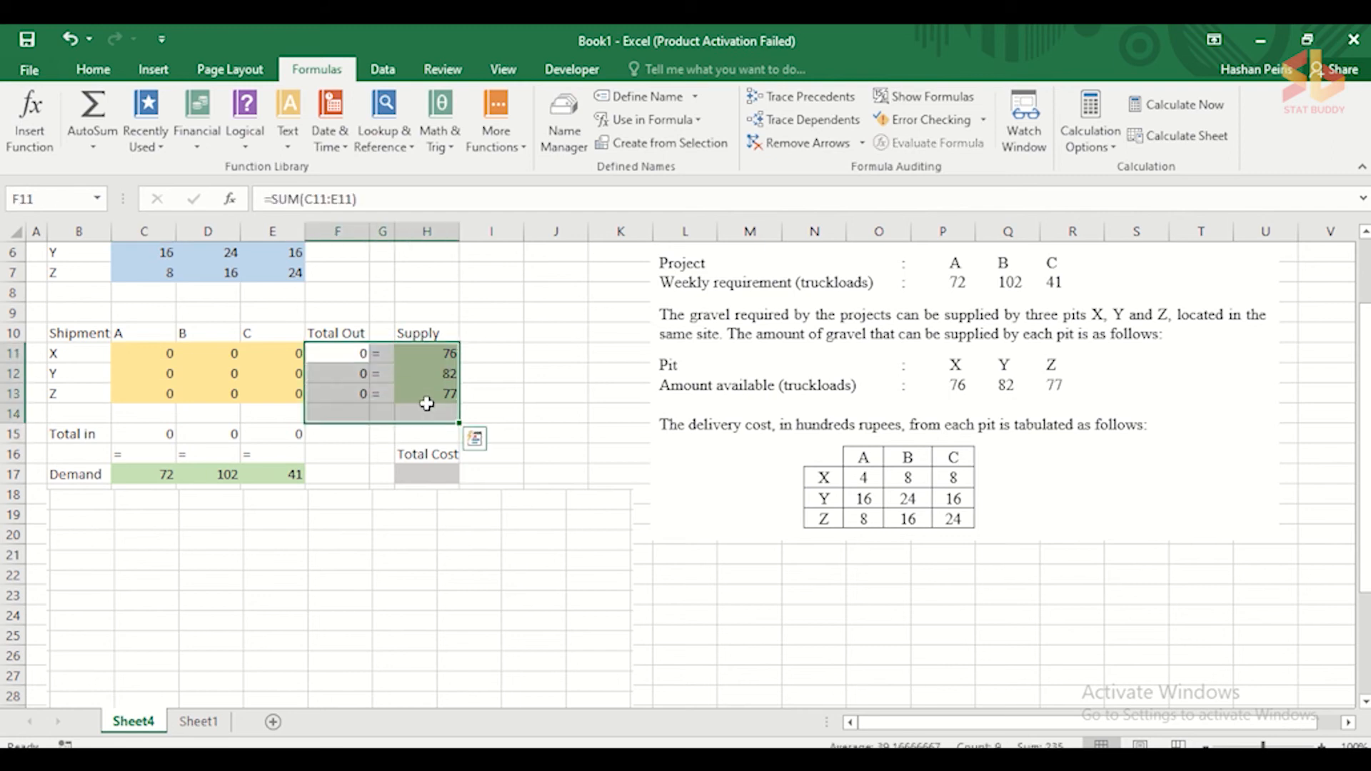
pyautogui.moveTo(365, 446); pyautogui.dragTo(142, 434)
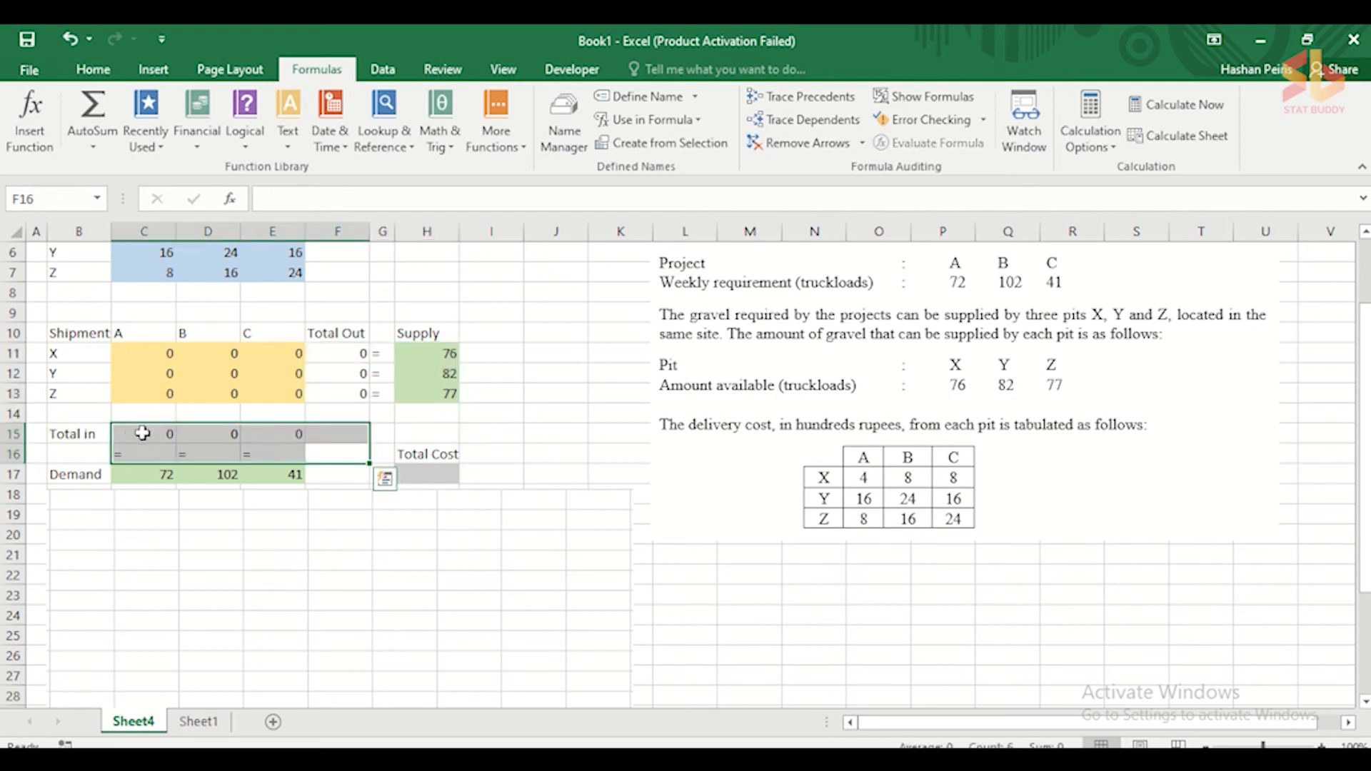
pyautogui.moveTo(294, 474); pyautogui.dragTo(146, 433)
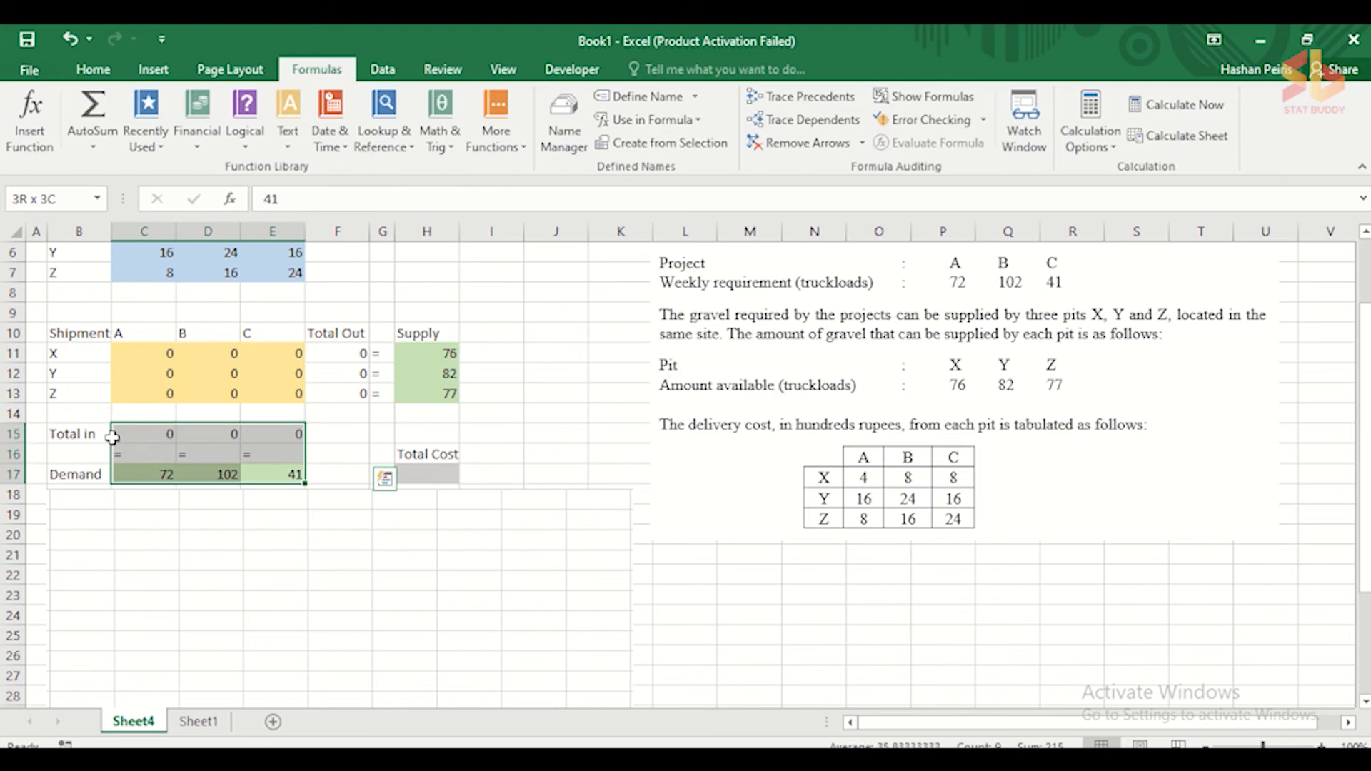
pyautogui.click(613, 469)
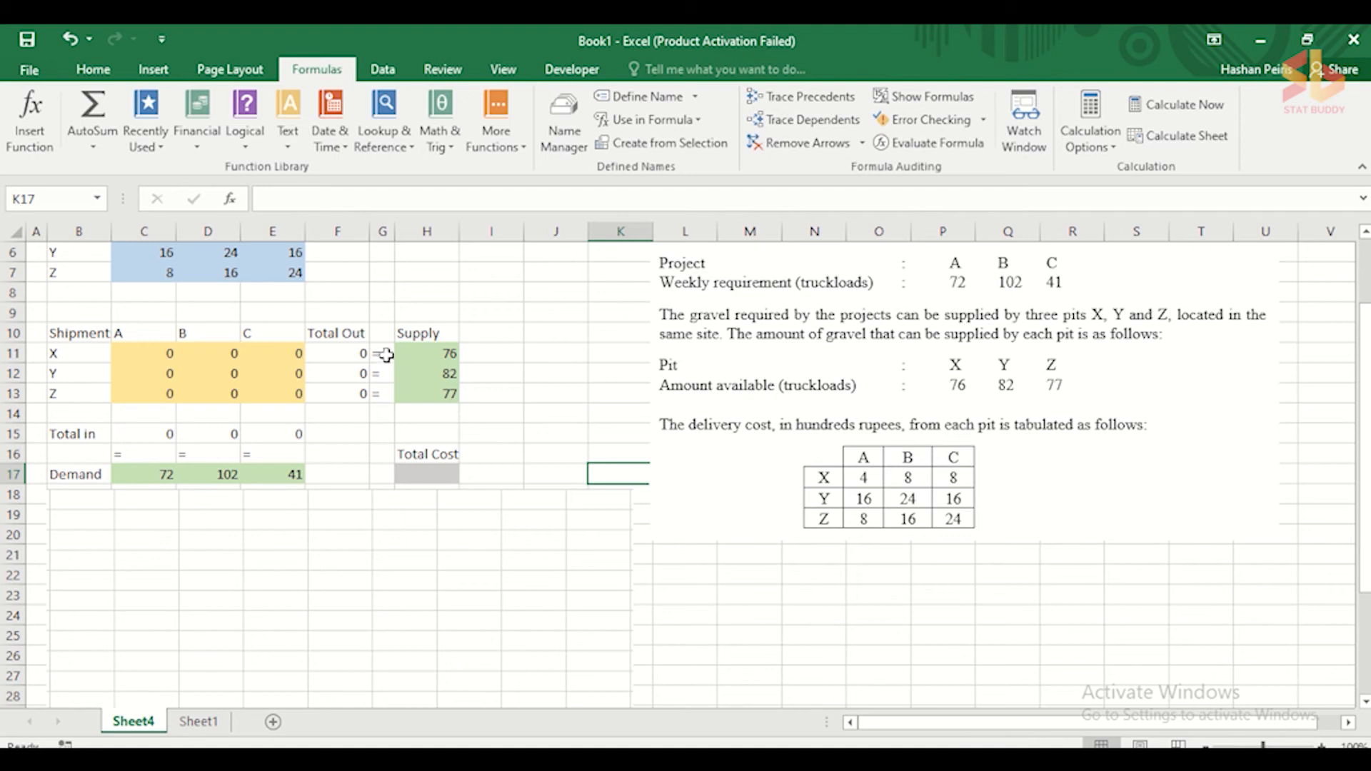
pyautogui.moveTo(386, 355); pyautogui.dragTo(384, 393)
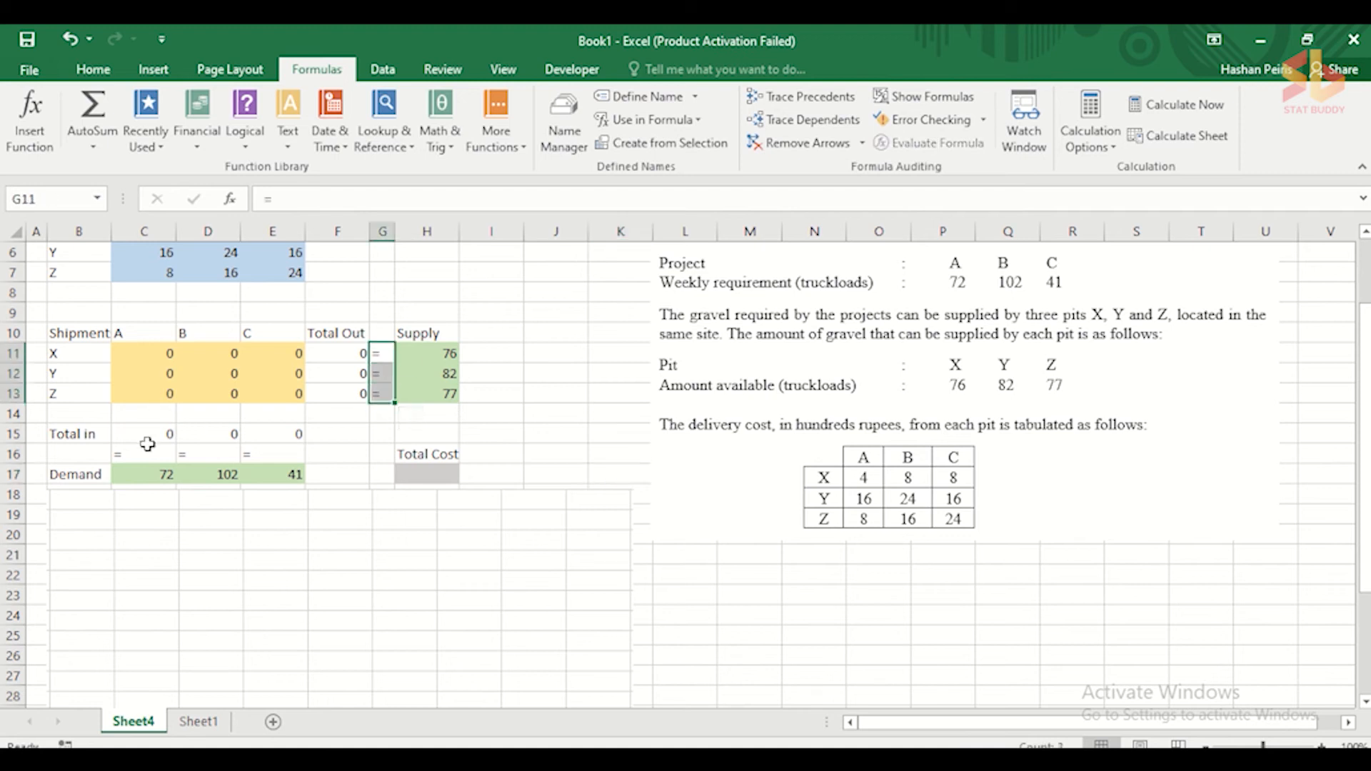
pyautogui.moveTo(147, 450); pyautogui.dragTo(298, 451)
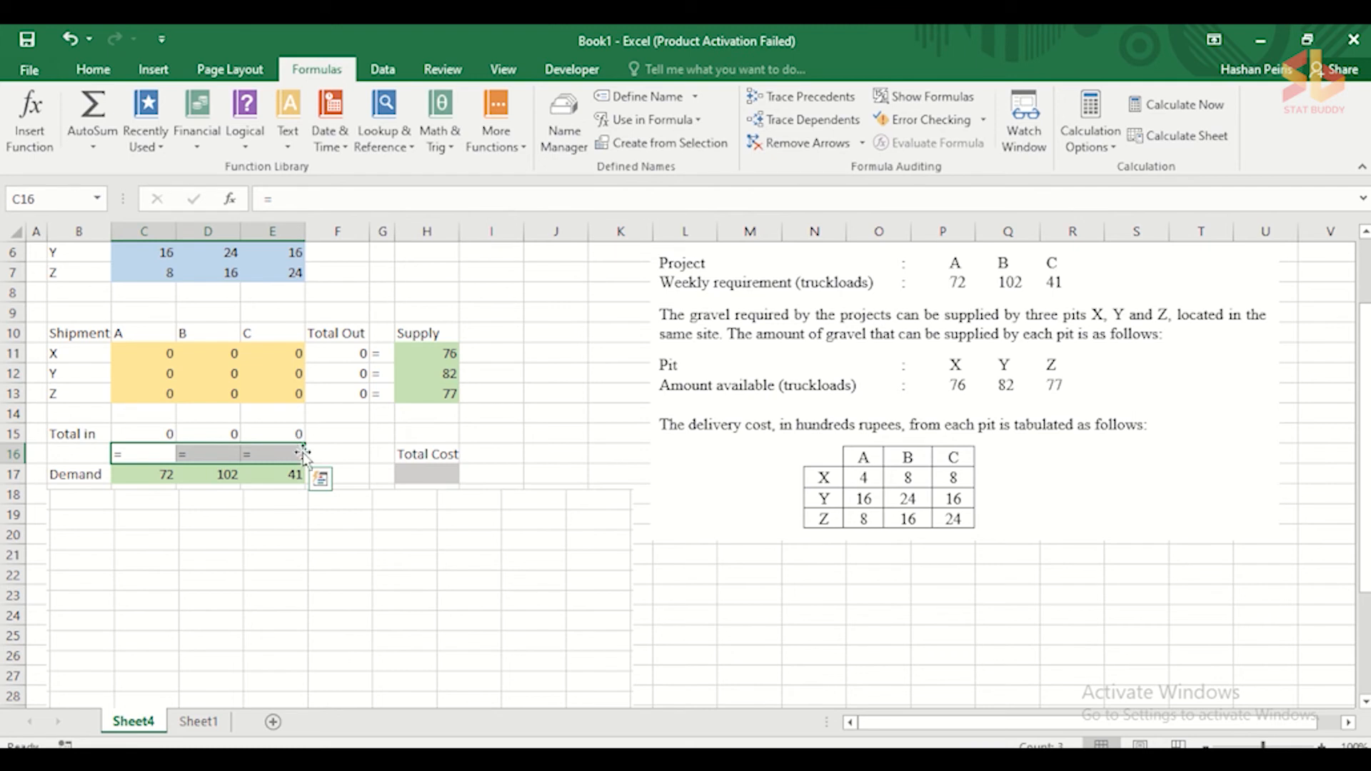
pyautogui.moveTo(383, 349); pyautogui.dragTo(386, 388)
pyautogui.click(508, 441)
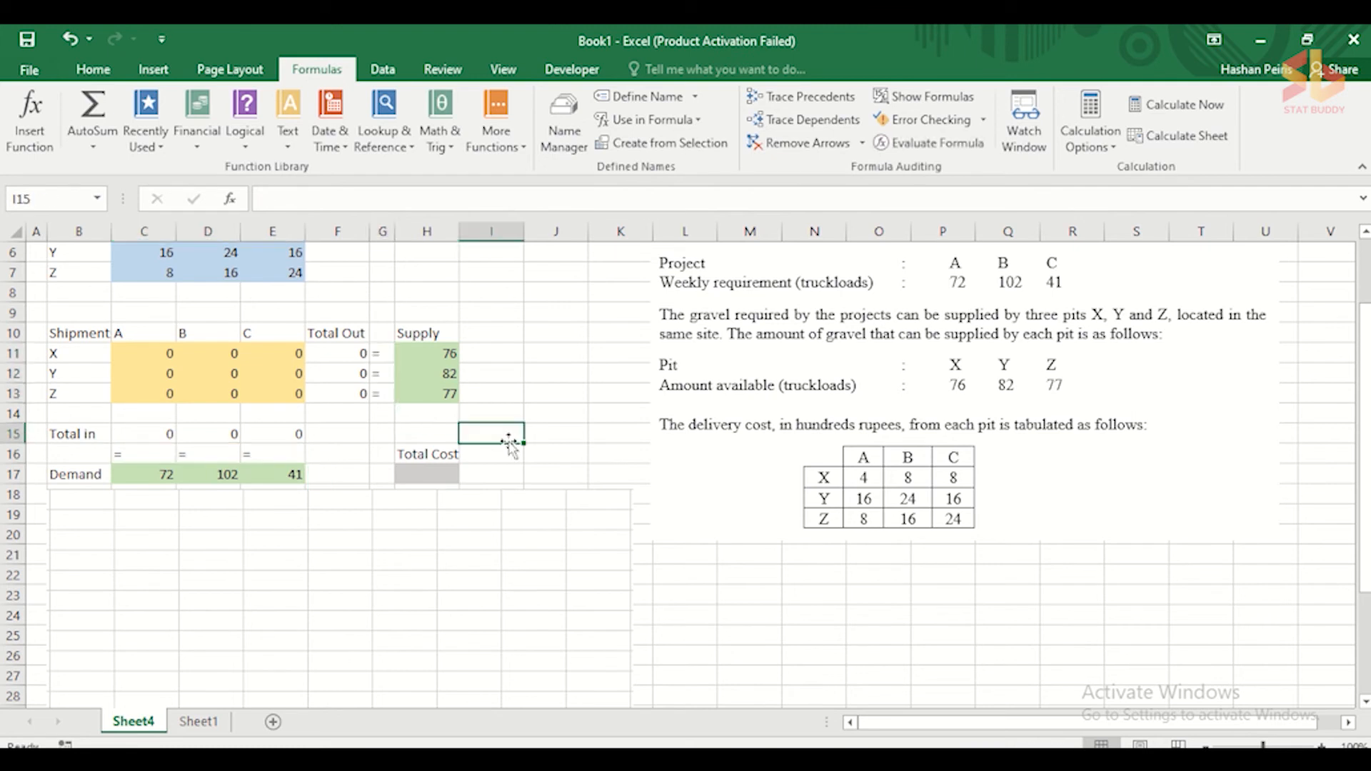
# - Define the workbook-level name Total_Cost for the empty Total Cost cell H17
pyautogui.click(444, 470)
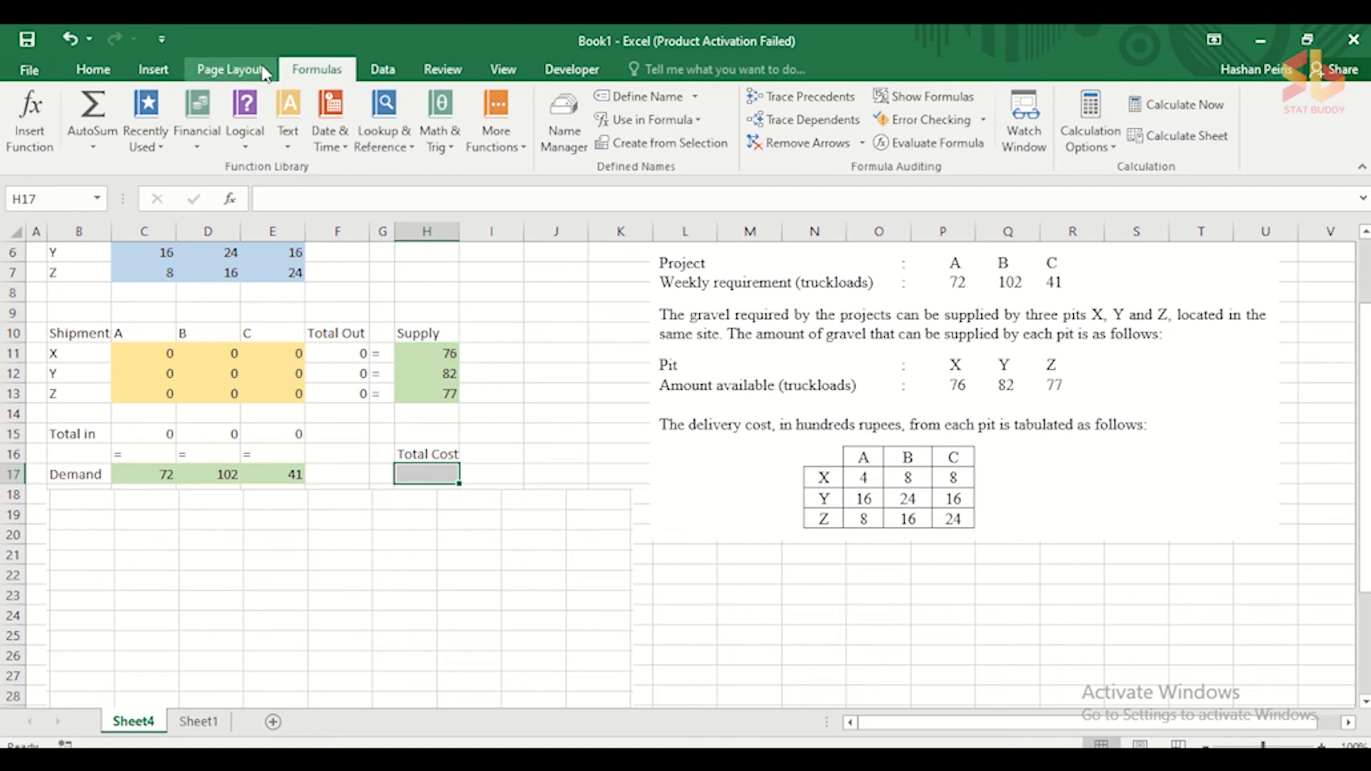
pyautogui.click(229, 70)
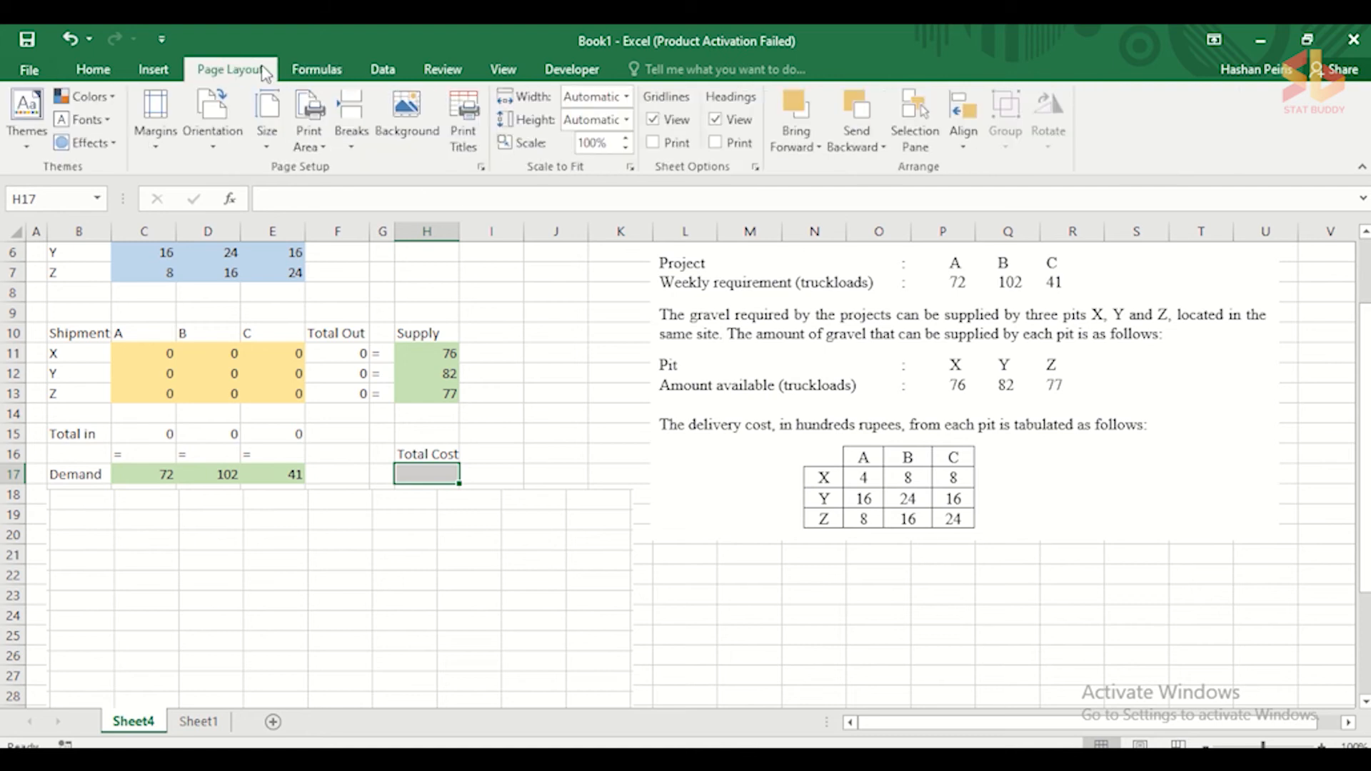
pyautogui.click(317, 72)
pyautogui.click(643, 96)
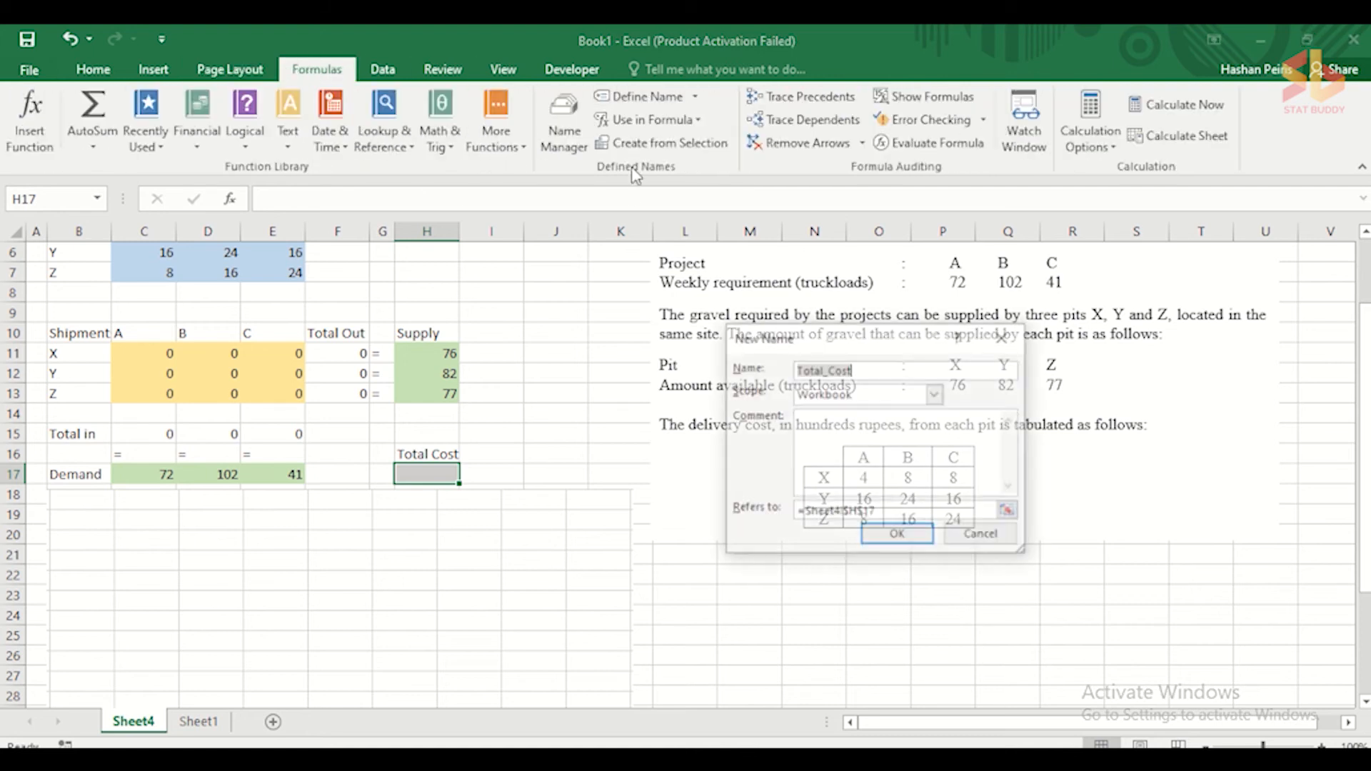
pyautogui.click(898, 536)
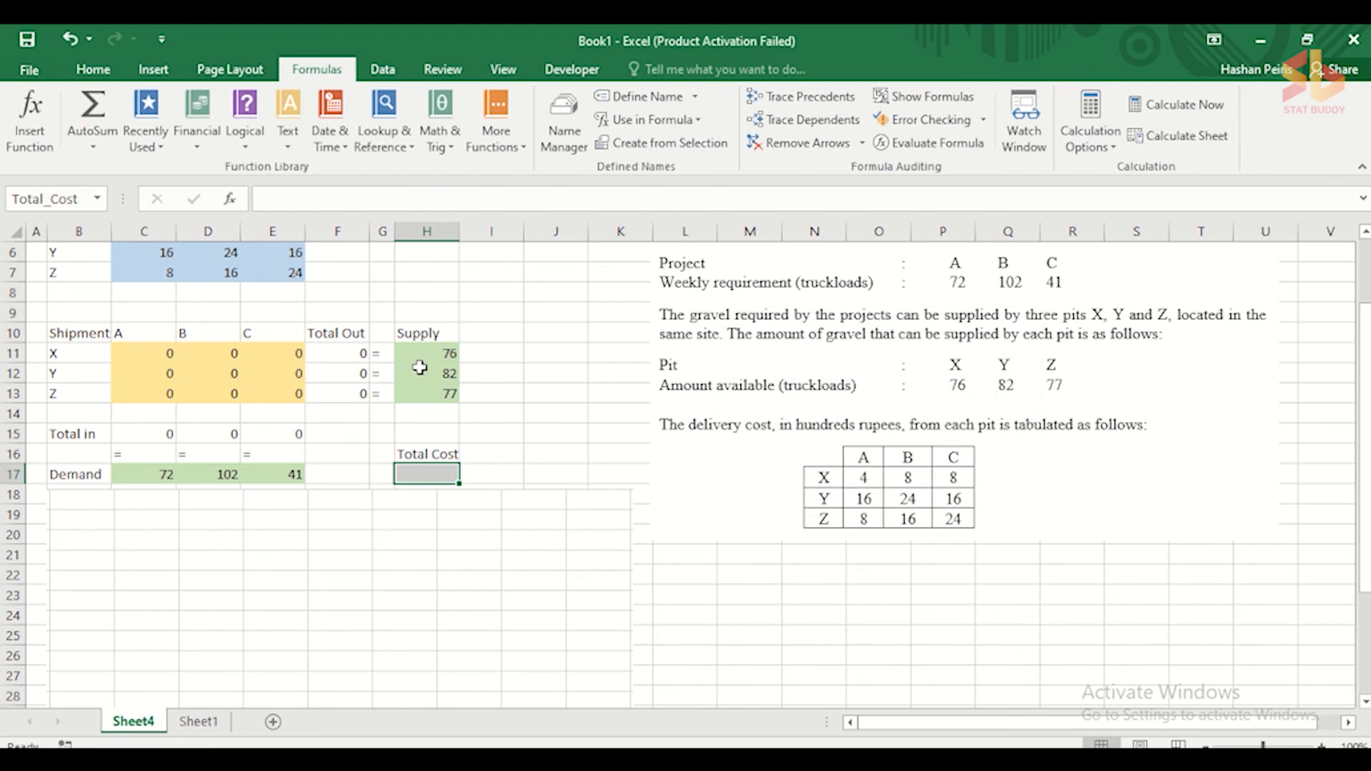
# - Define the workbook-level names Supply for the range H11:H13 and Demand for the range C17:E17
pyautogui.moveTo(433, 356); pyautogui.dragTo(433, 394)
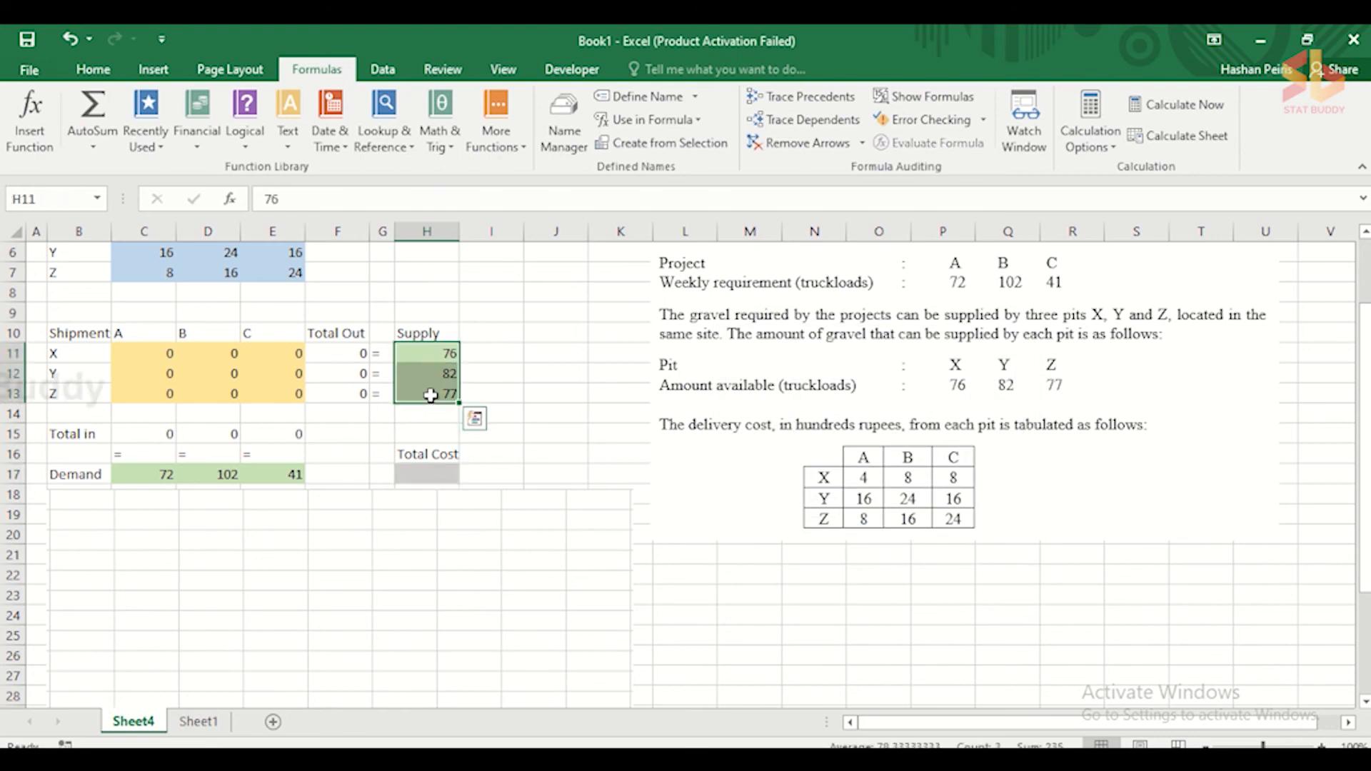
pyautogui.click(641, 96)
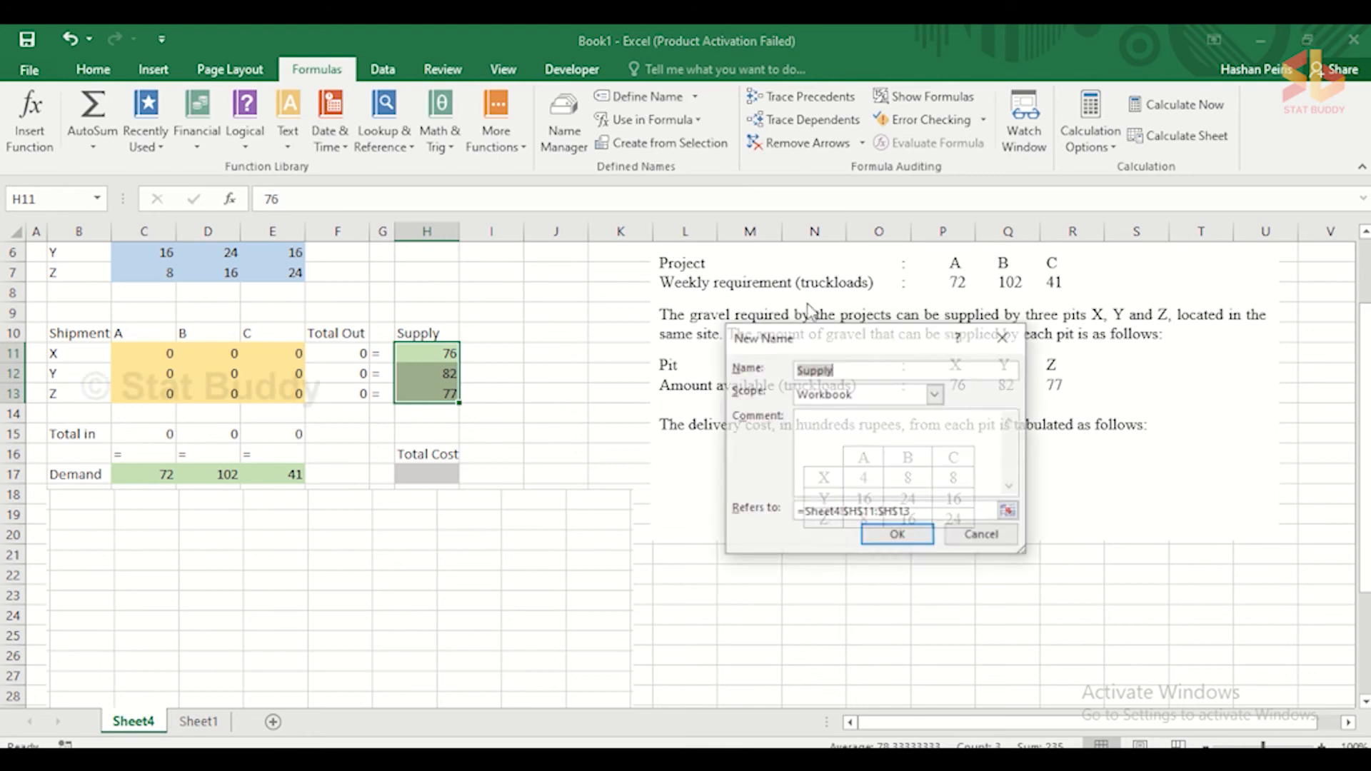
pyautogui.click(894, 536)
pyautogui.moveTo(143, 474); pyautogui.dragTo(292, 473)
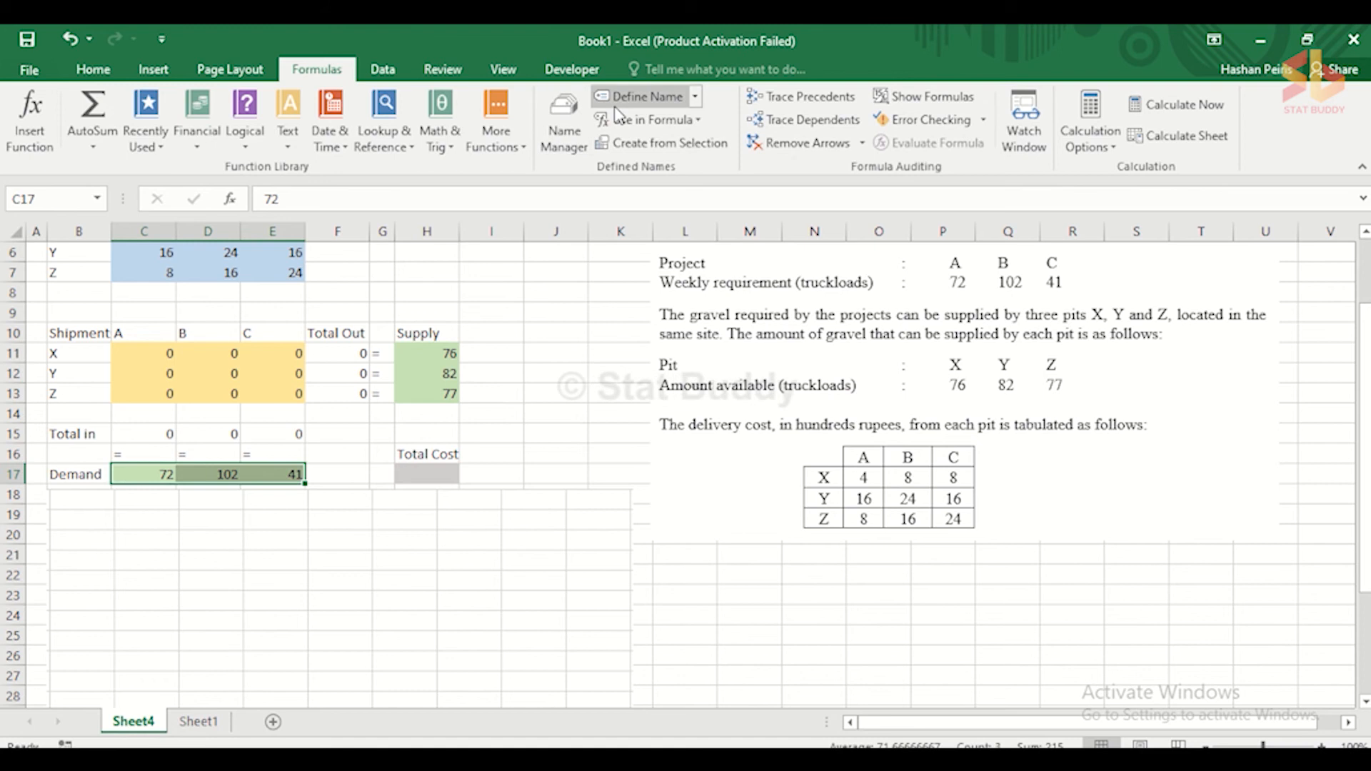
pyautogui.click(645, 98)
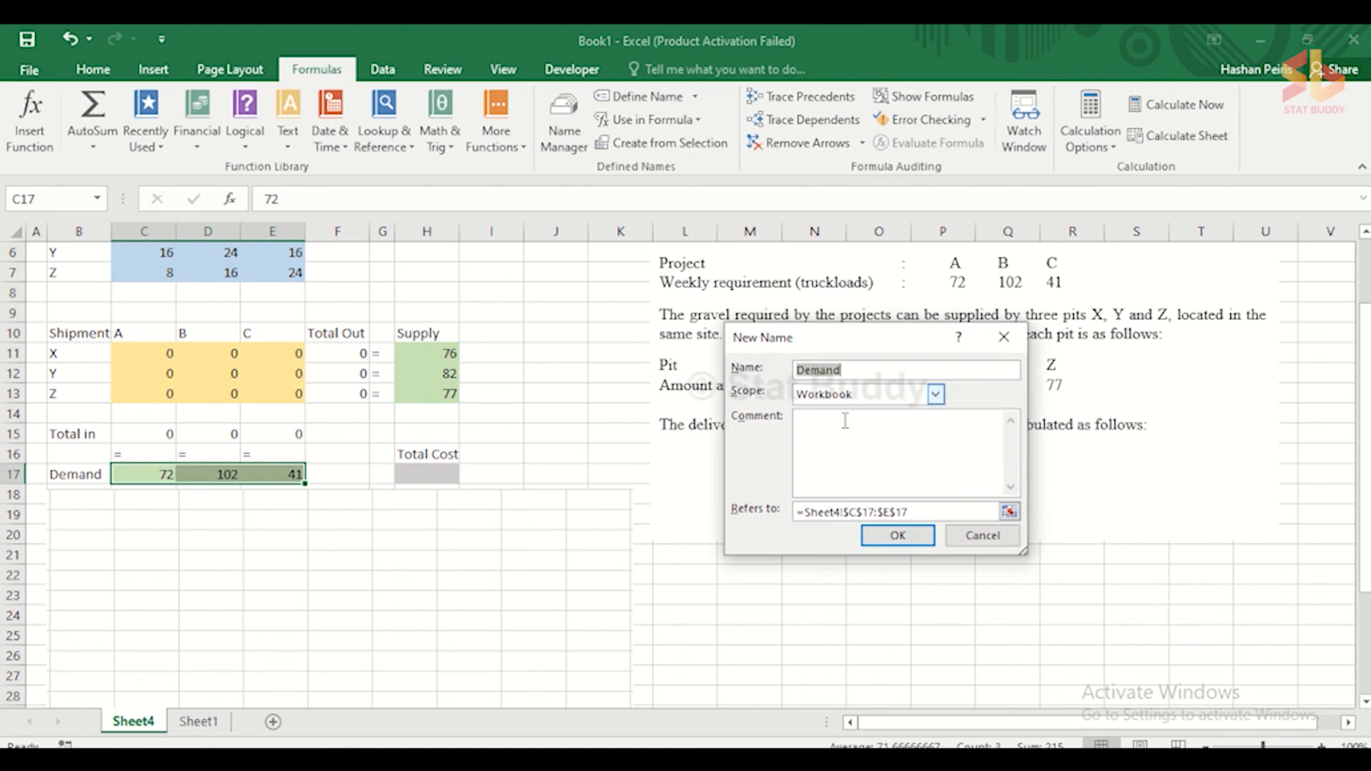
pyautogui.click(883, 540)
# - Define the workbook-level names Total_Out for the range F11:F13 and Total_in for the range C15:E15
pyautogui.moveTo(360, 354); pyautogui.dragTo(356, 394)
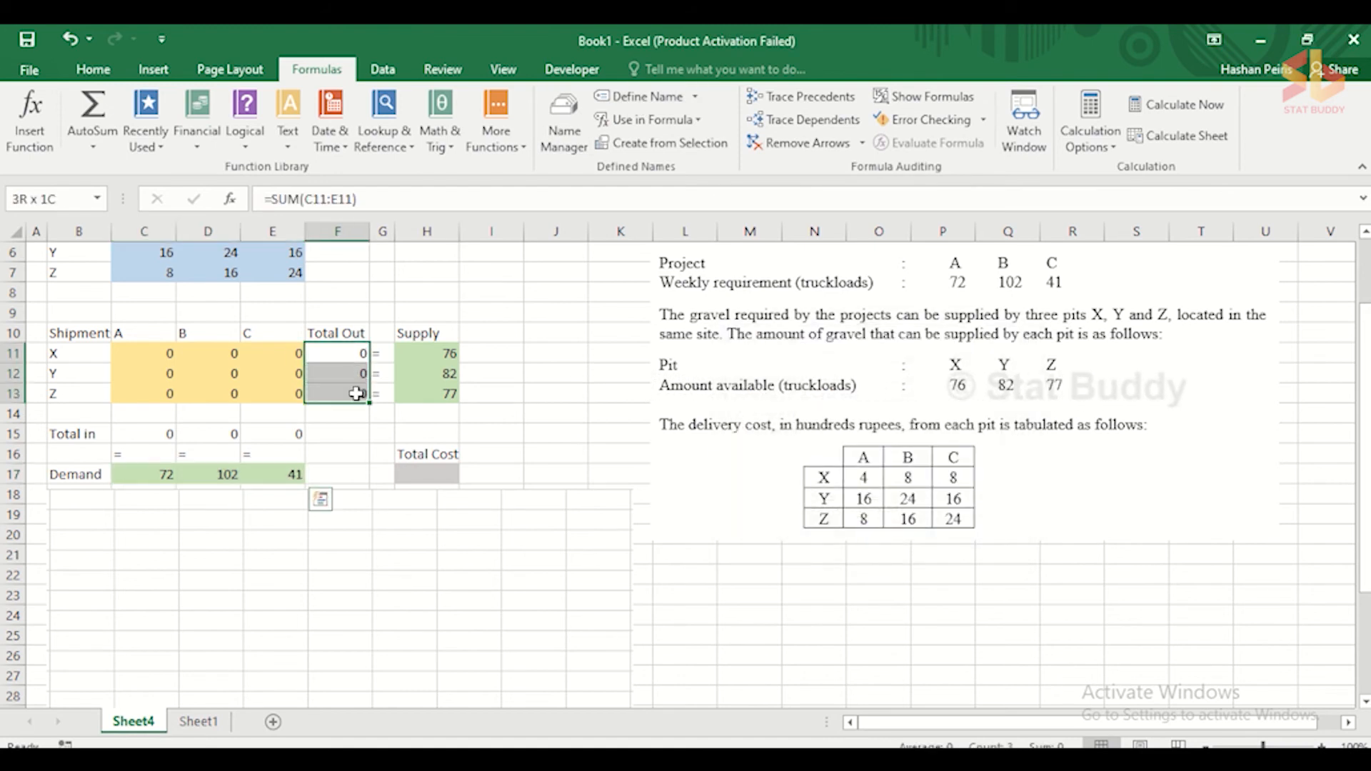
pyautogui.click(646, 100)
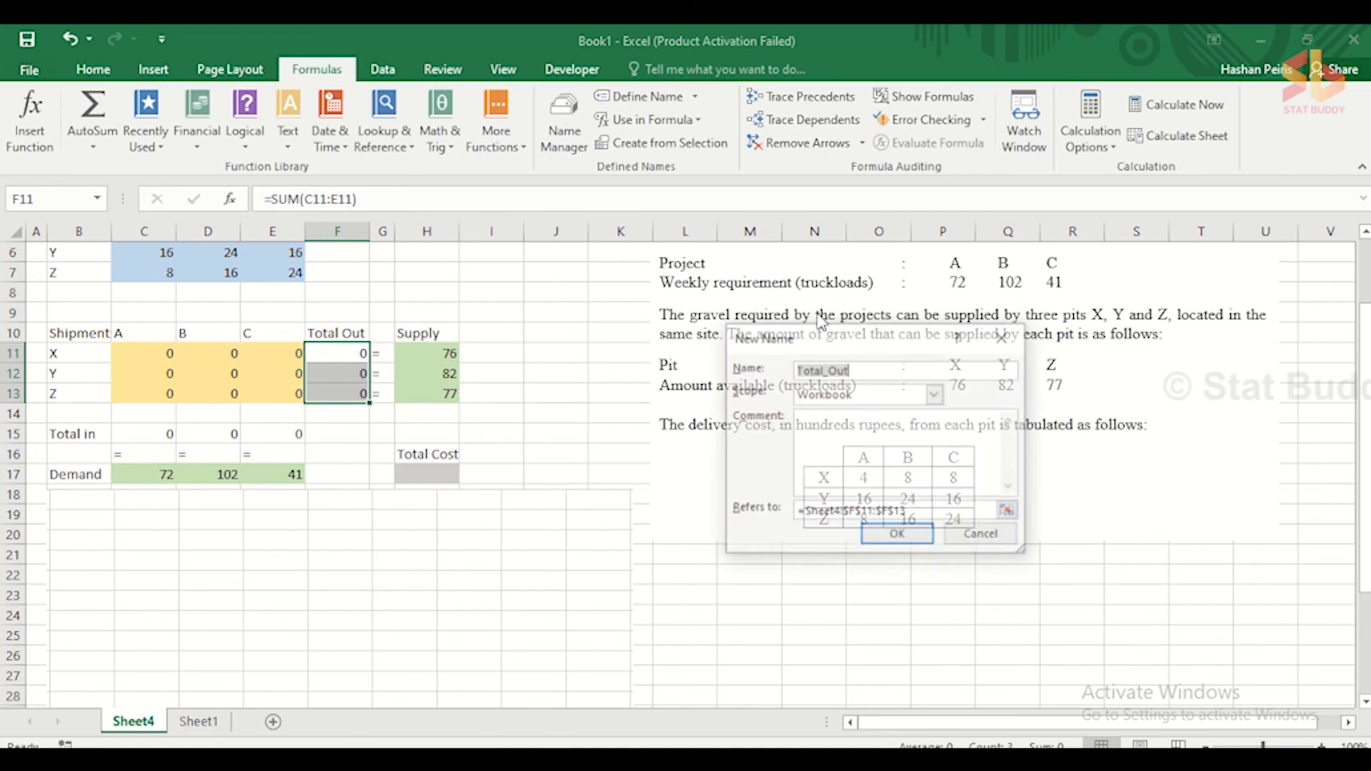
pyautogui.click(895, 536)
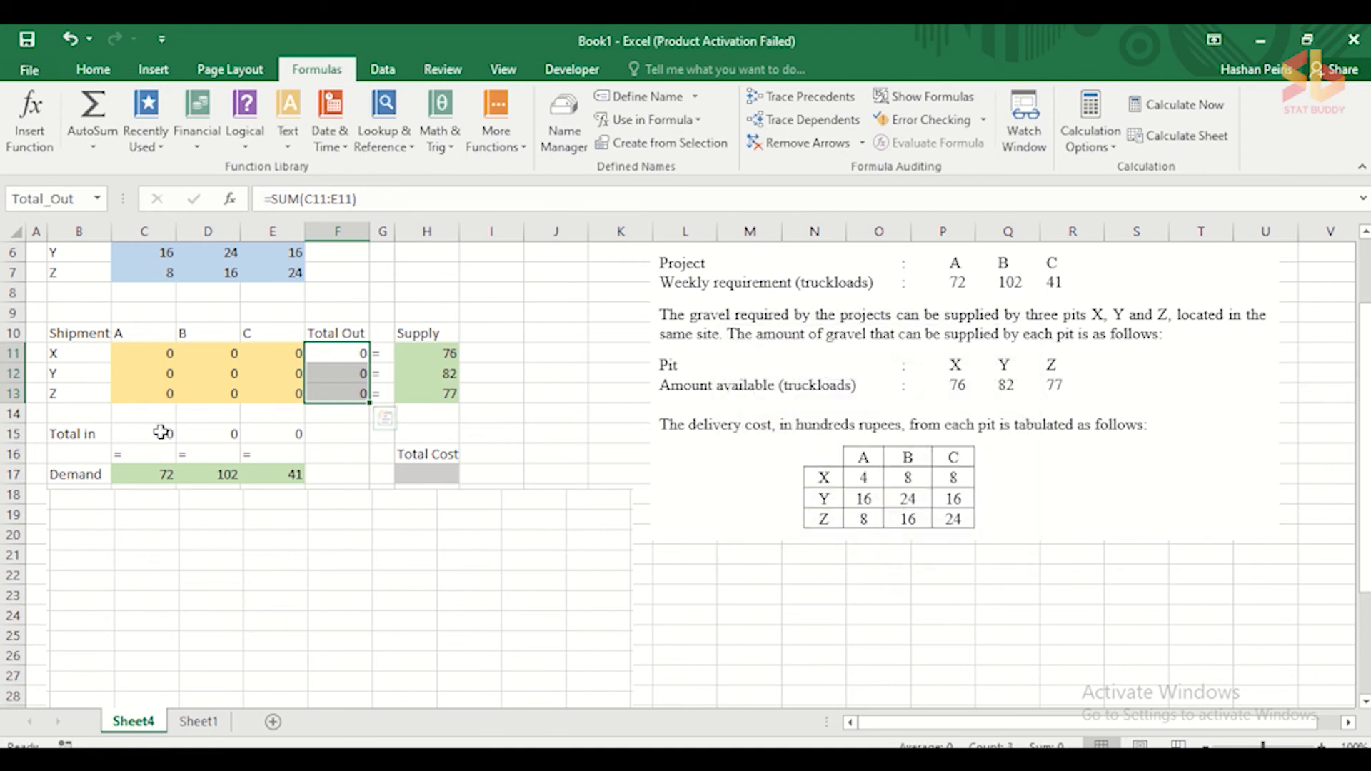
pyautogui.moveTo(161, 432); pyautogui.dragTo(276, 435)
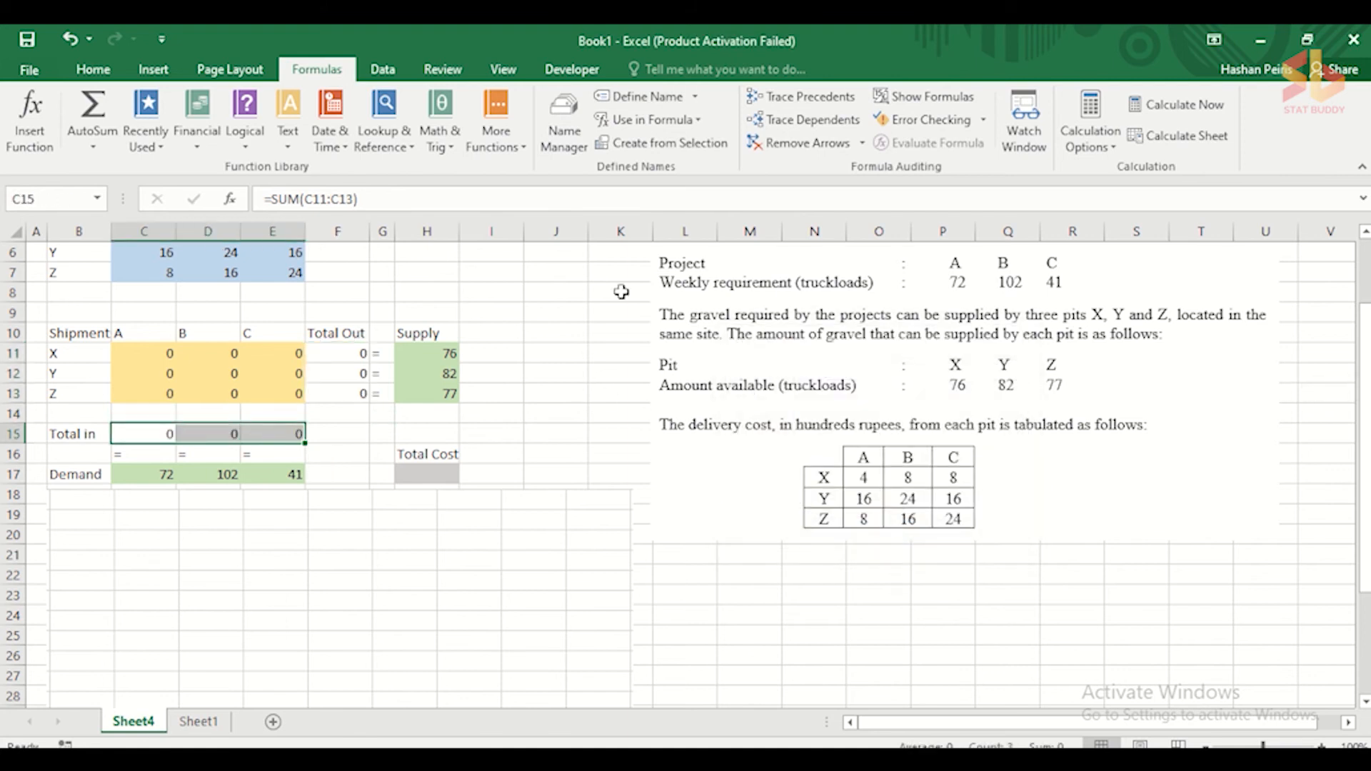
pyautogui.click(646, 98)
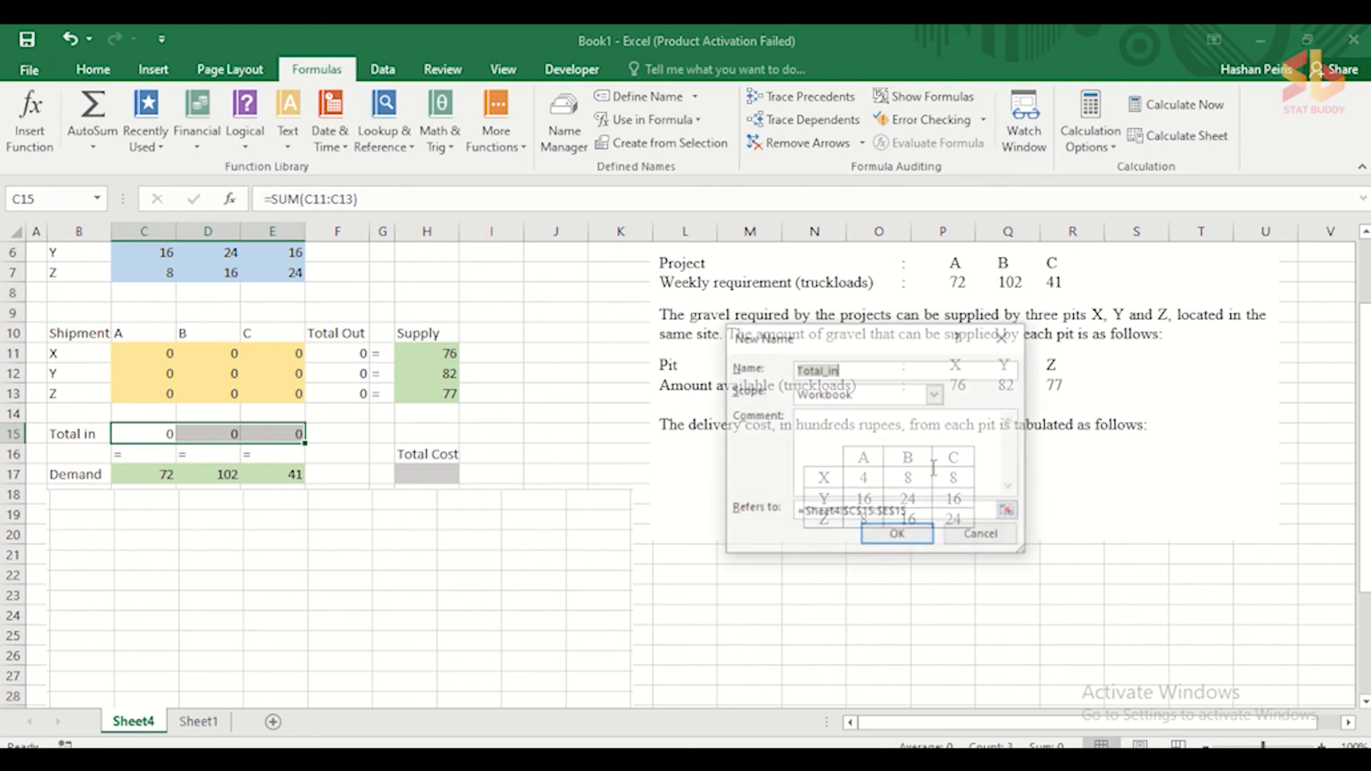
pyautogui.click(905, 535)
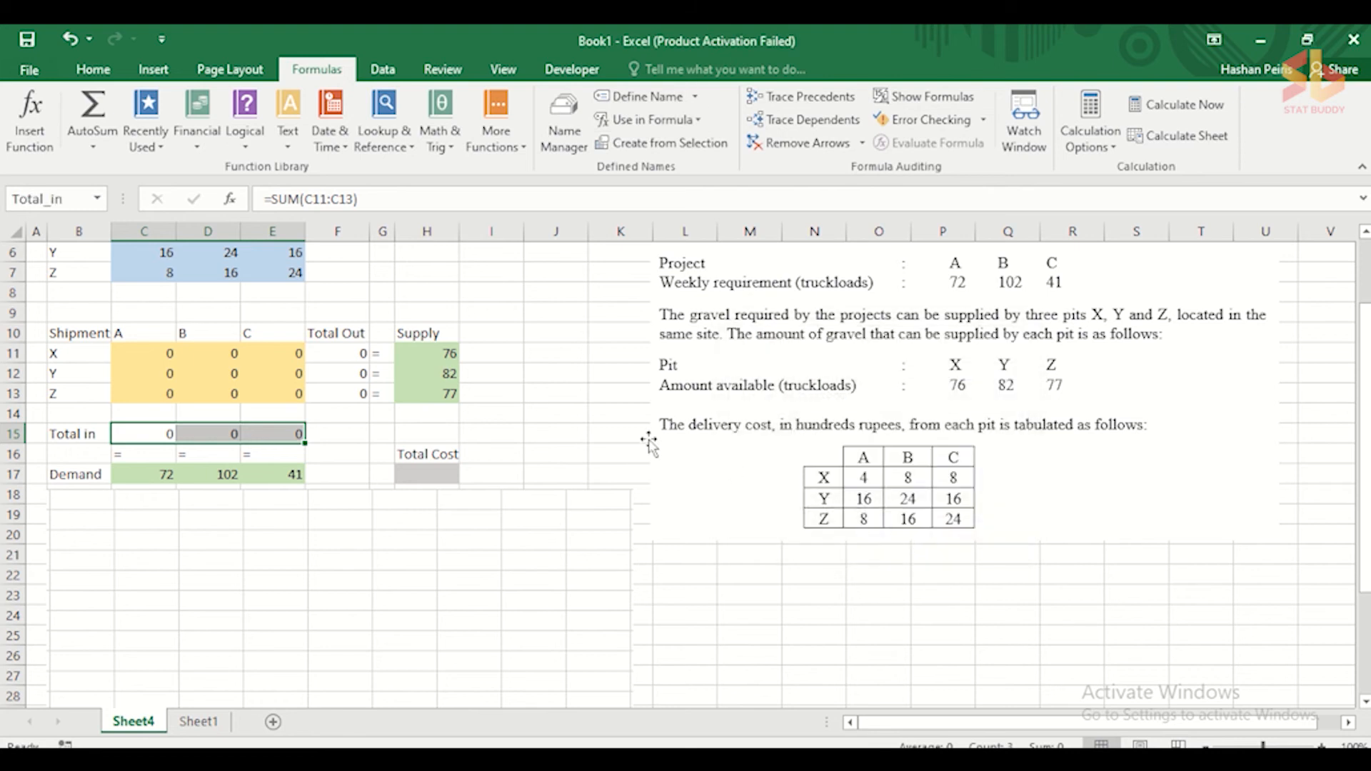
pyautogui.click(596, 414)
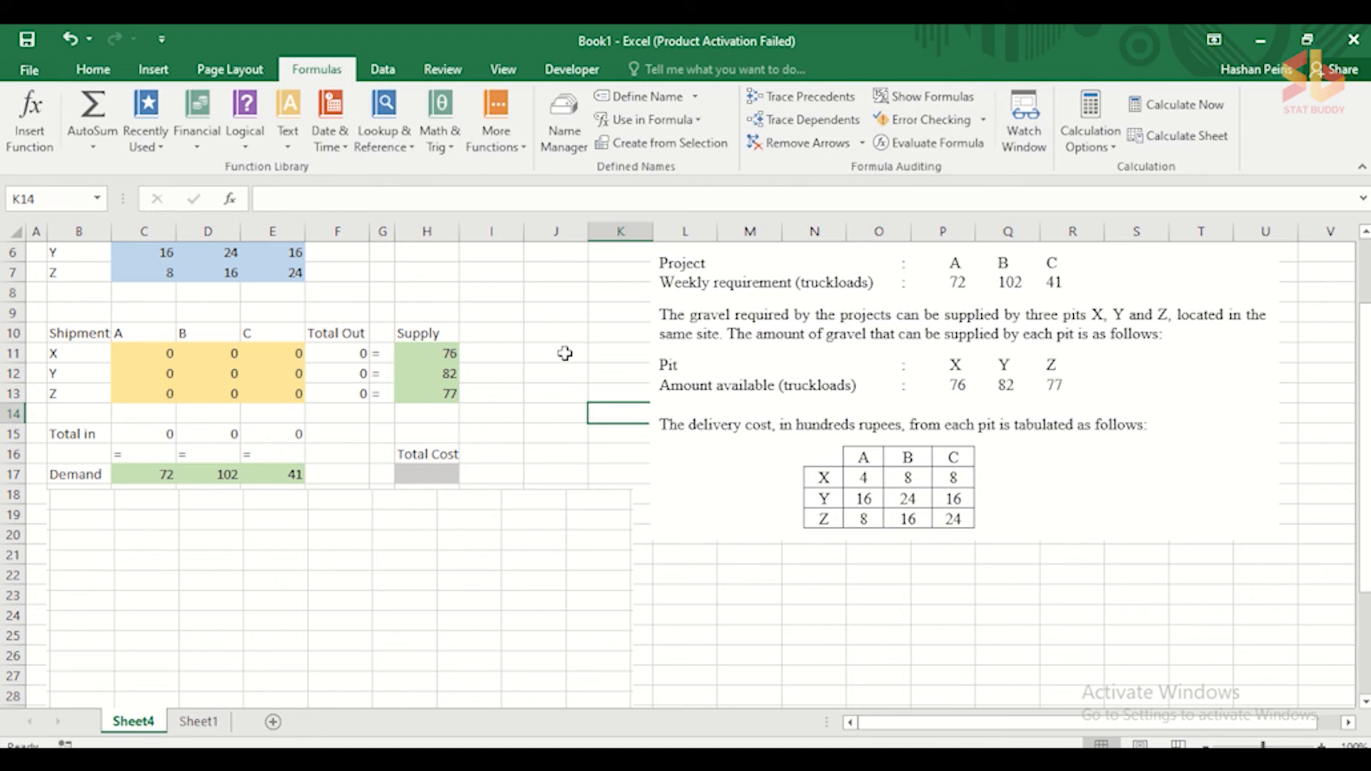
# - Calculate the total cost in H17 with the formula =SUMPRODUCT(UnitCost;C11:E13), multiplying unit costs by shipments
pyautogui.scroll(1, 565, 353)
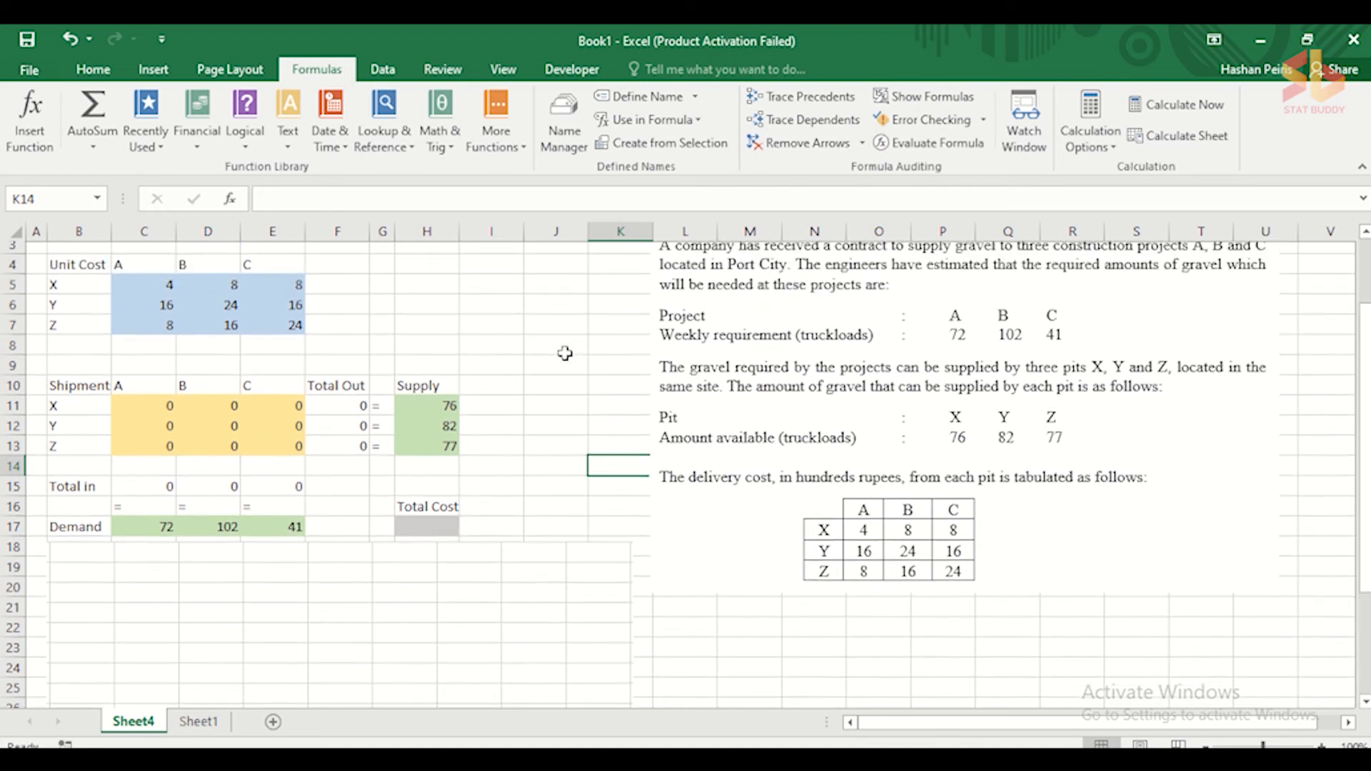
pyautogui.click(417, 536)
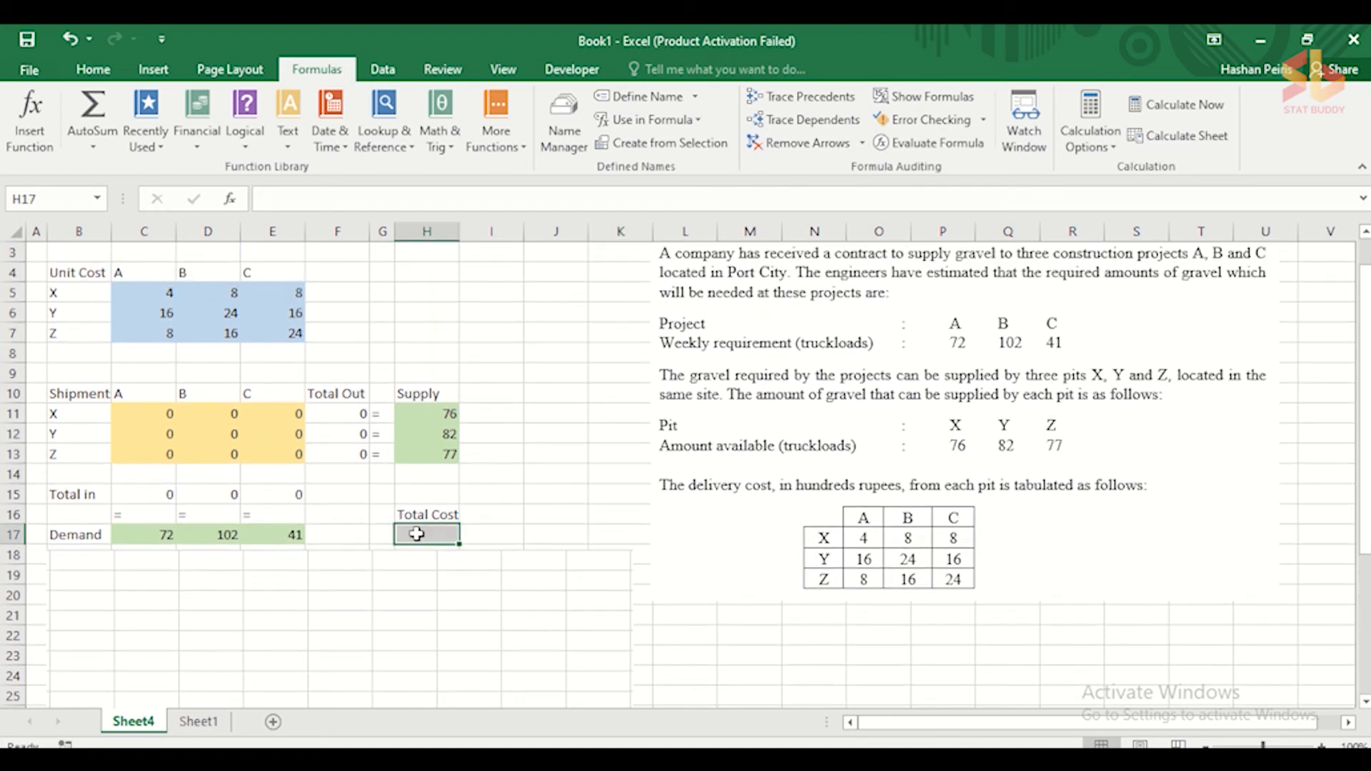
pyautogui.write('=')
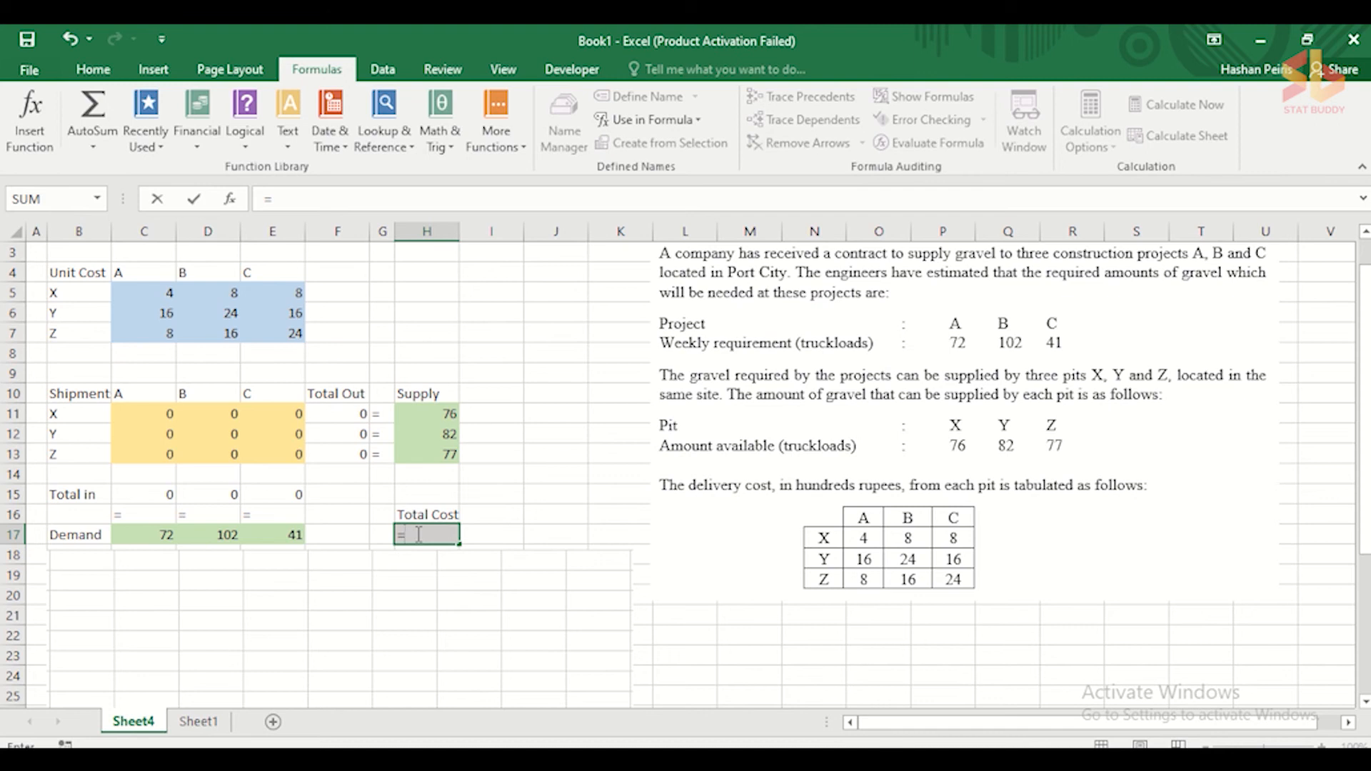
pyautogui.write('SUMP')
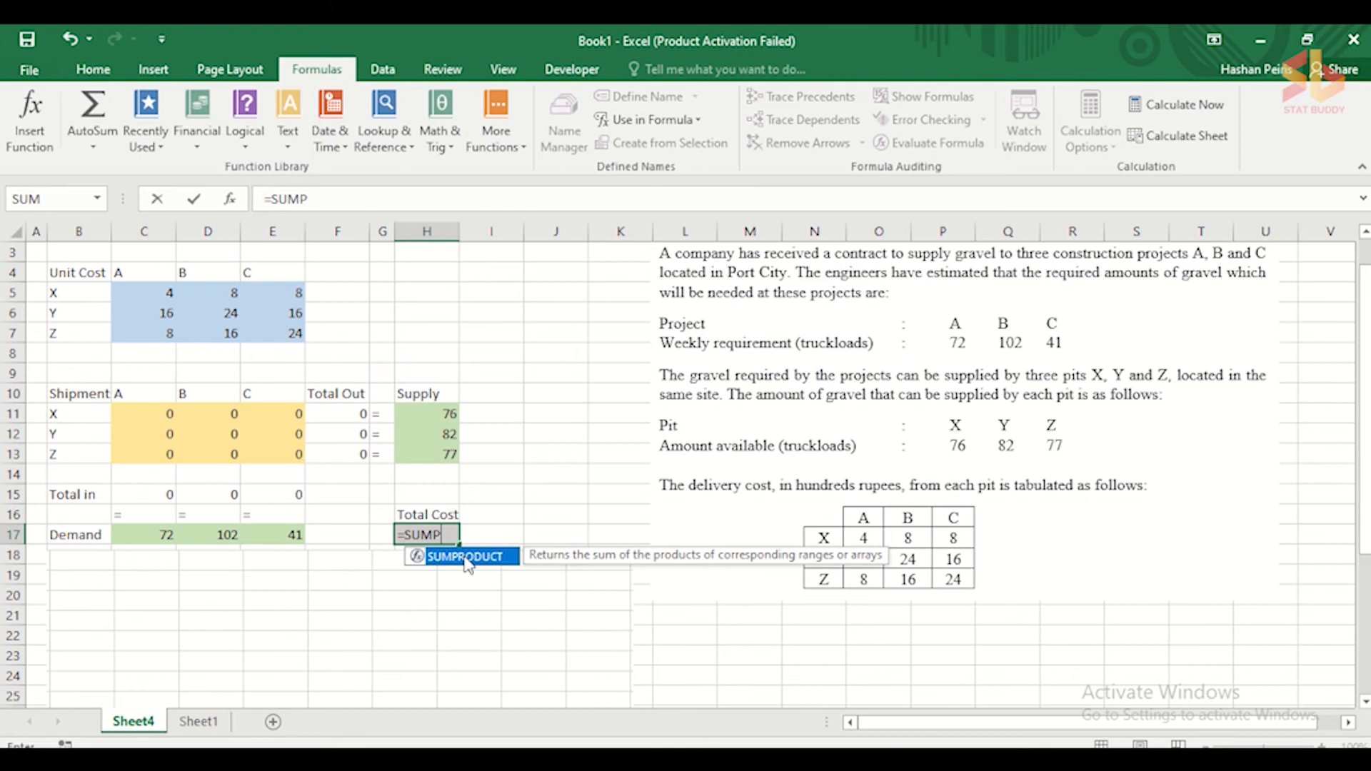
pyautogui.doubleClick(468, 556)
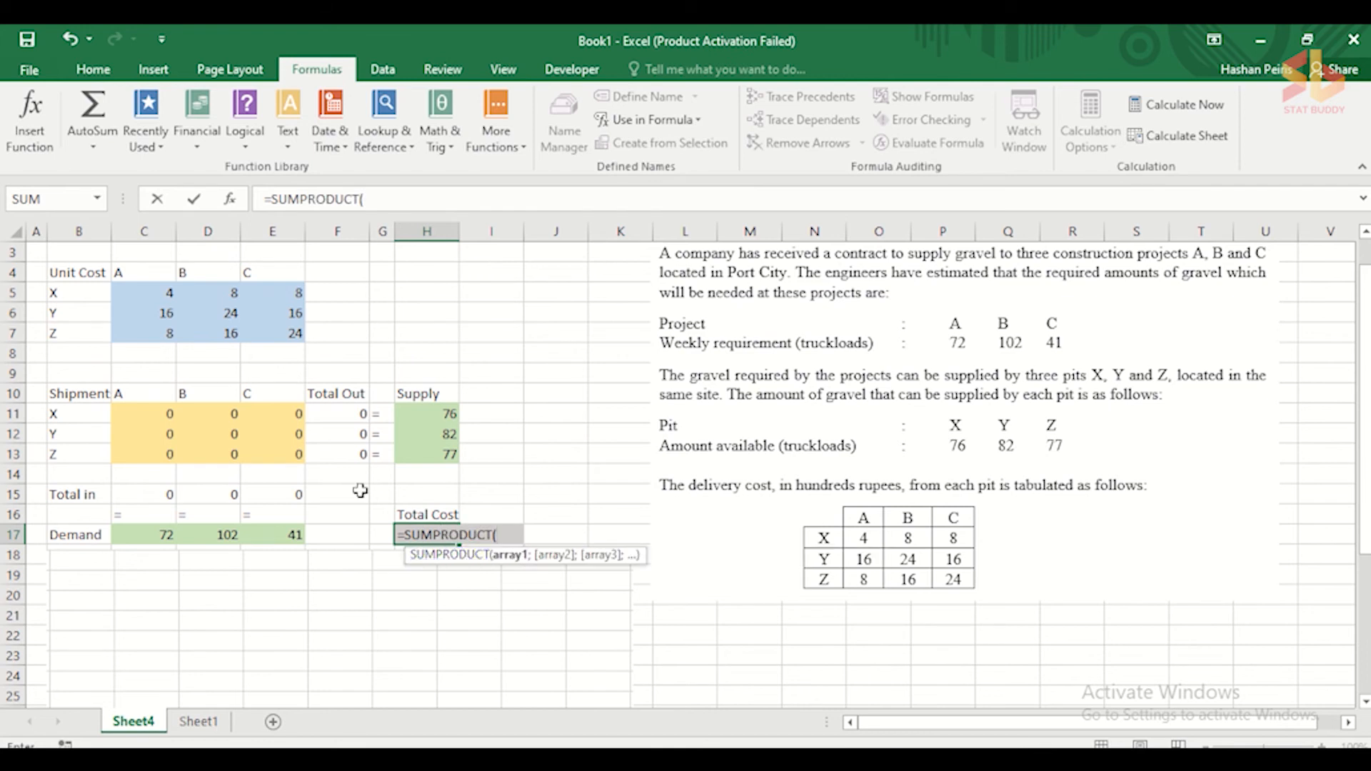
pyautogui.moveTo(150, 294); pyautogui.dragTo(257, 335)
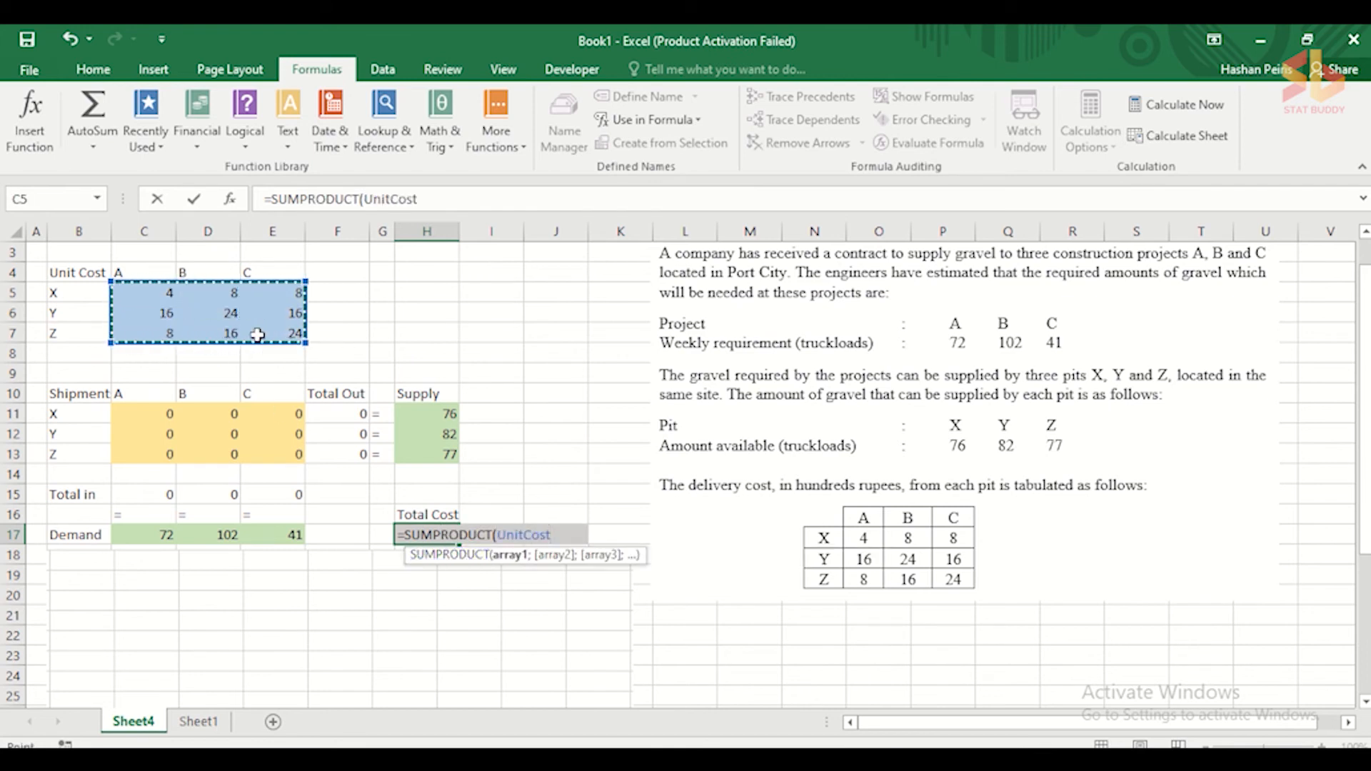
pyautogui.write(';')
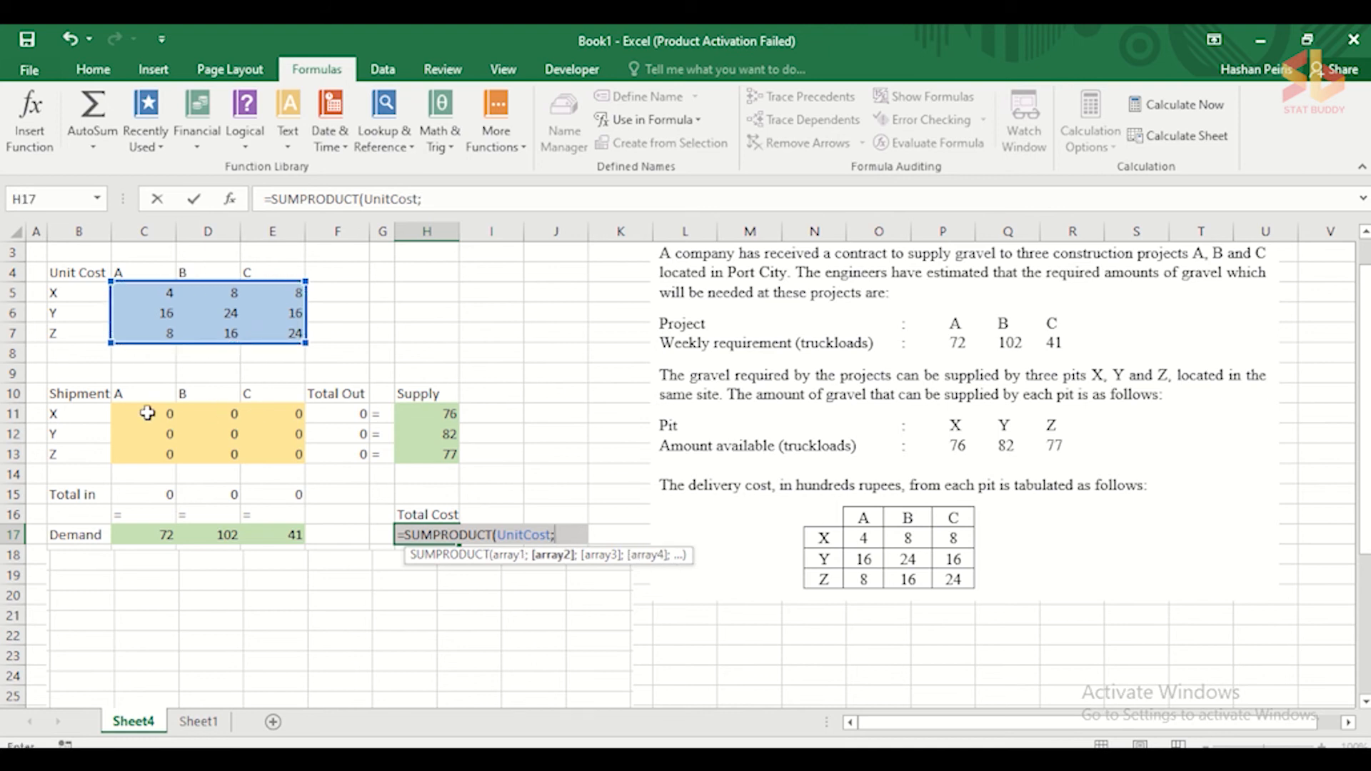
pyautogui.moveTo(148, 413); pyautogui.dragTo(280, 457)
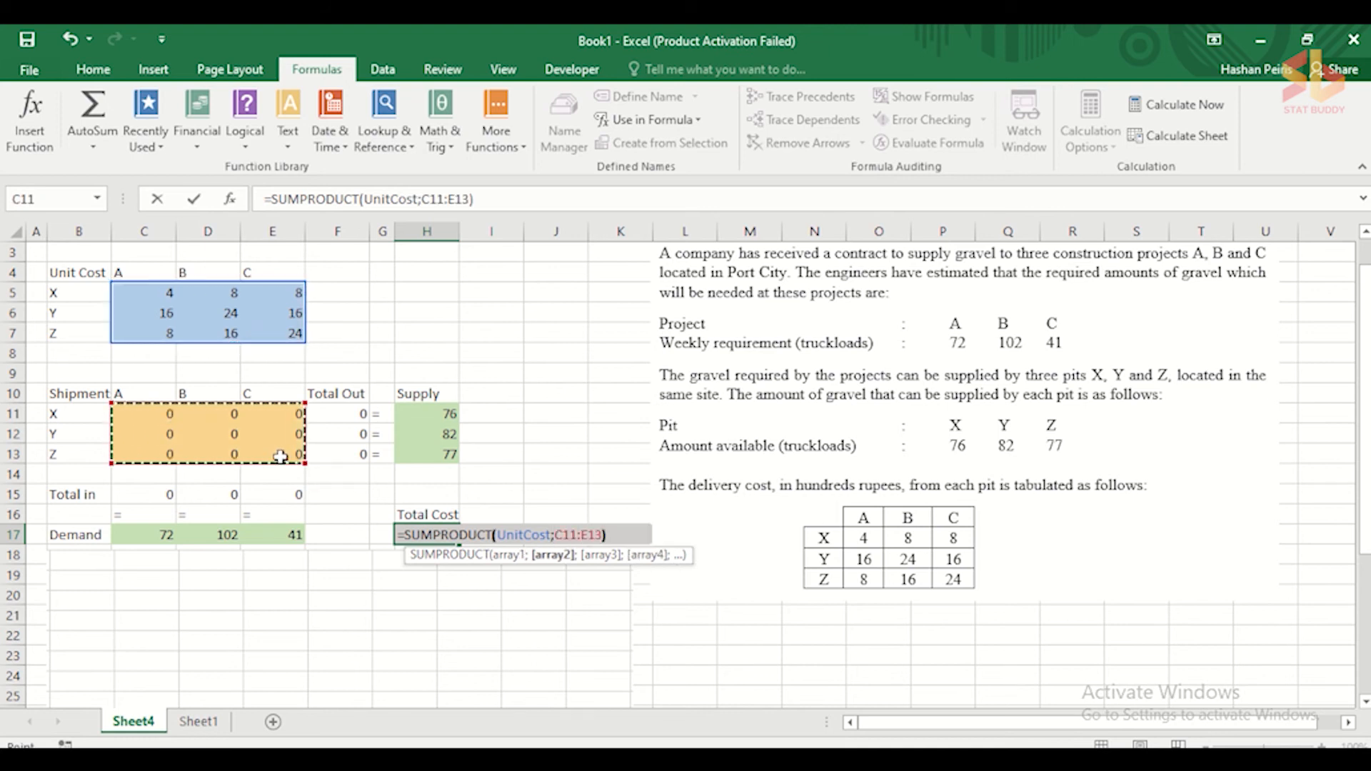
pyautogui.write(')')
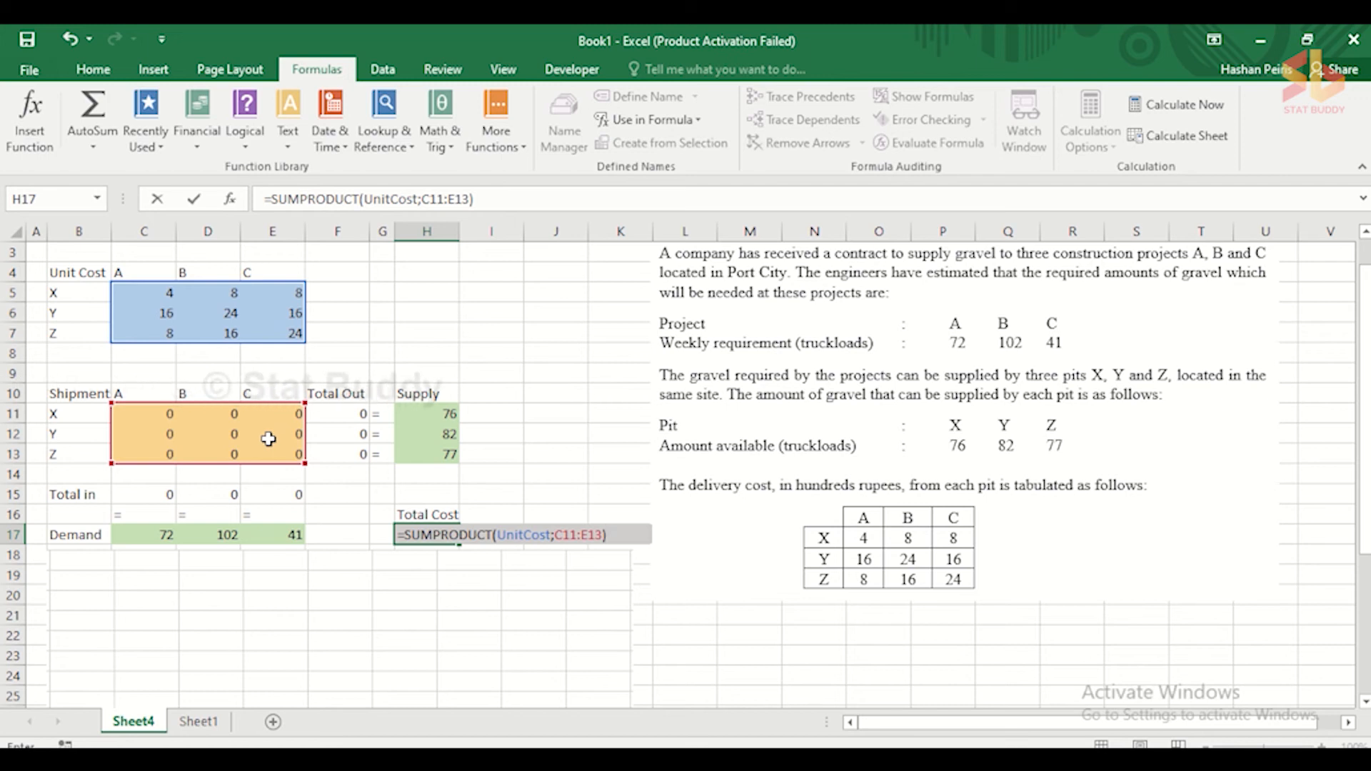
pyautogui.hotkey('ctrl', 'Return')
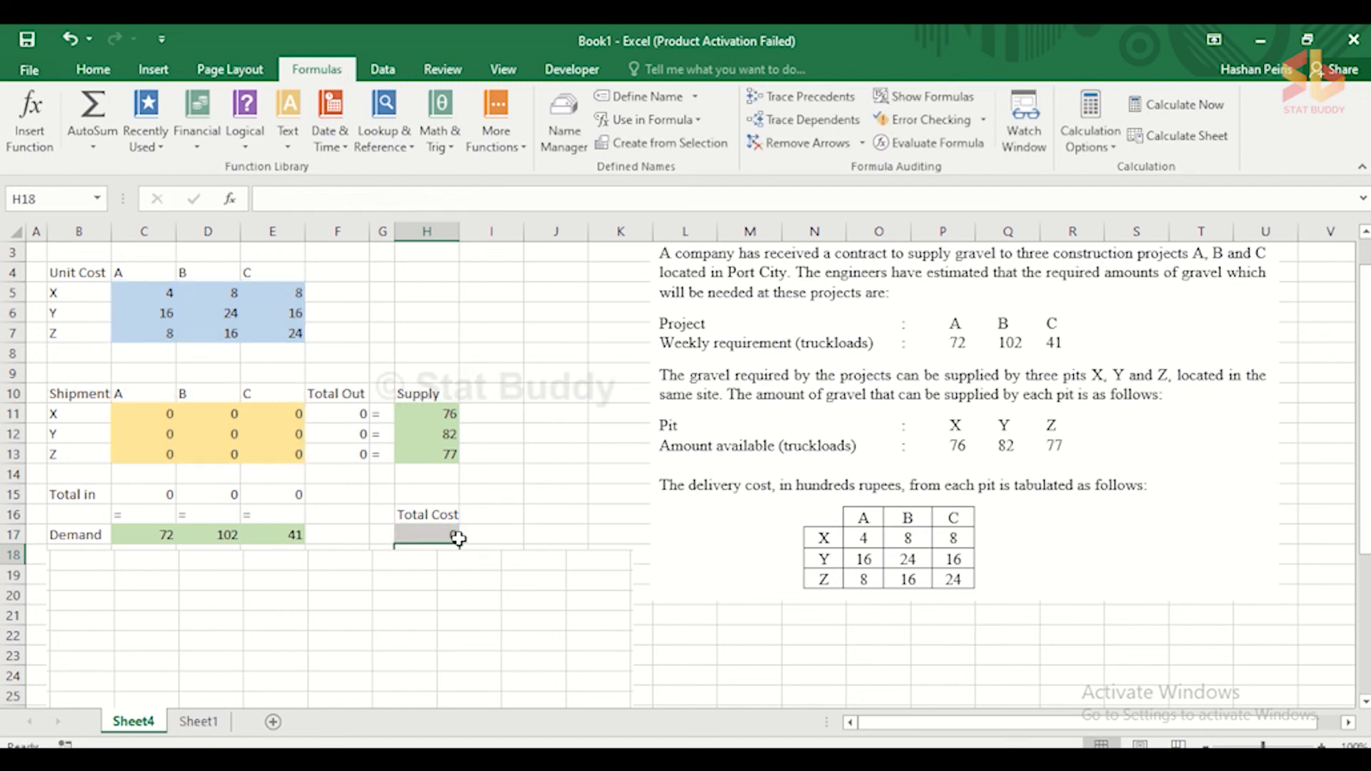
pyautogui.press('Return')
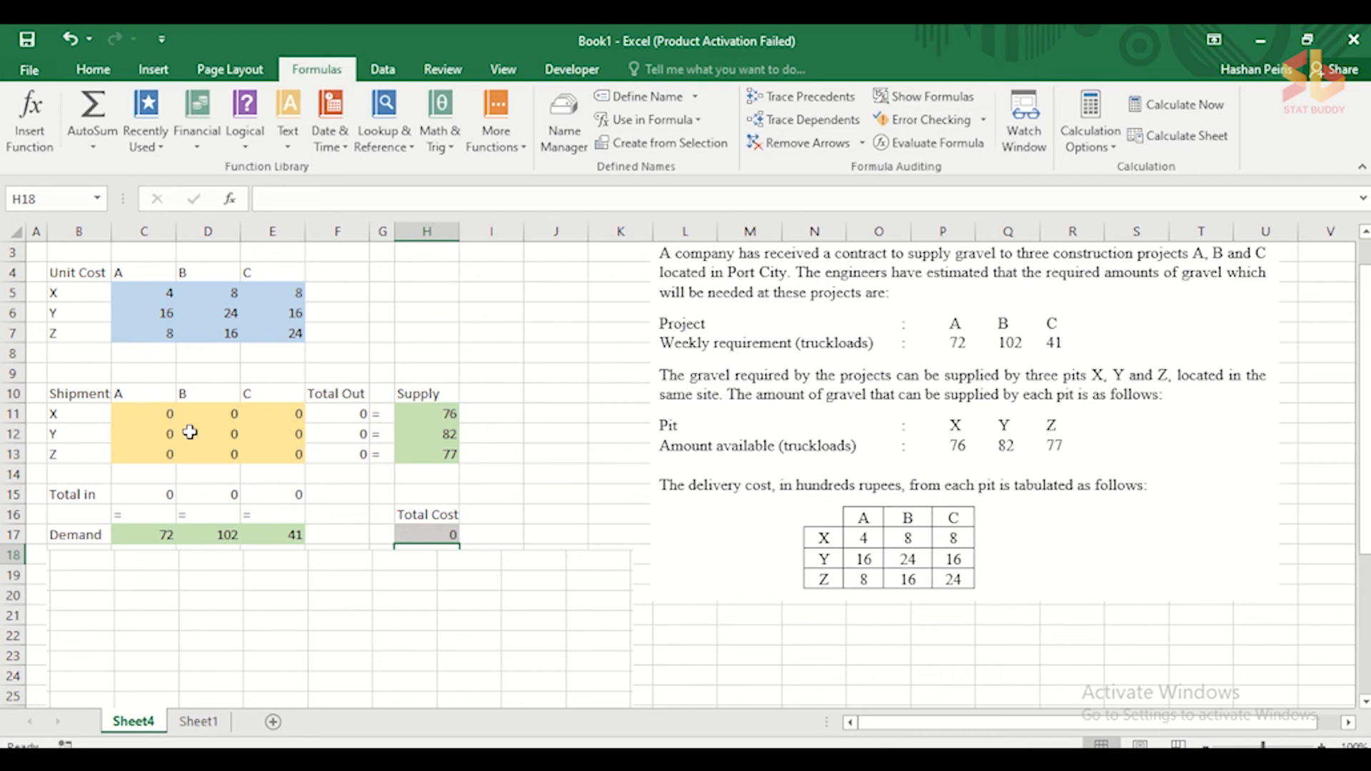
# - Total the supplies in I13, beside the Supply column, with the formula =SUM(Supply)
pyautogui.click(170, 414)
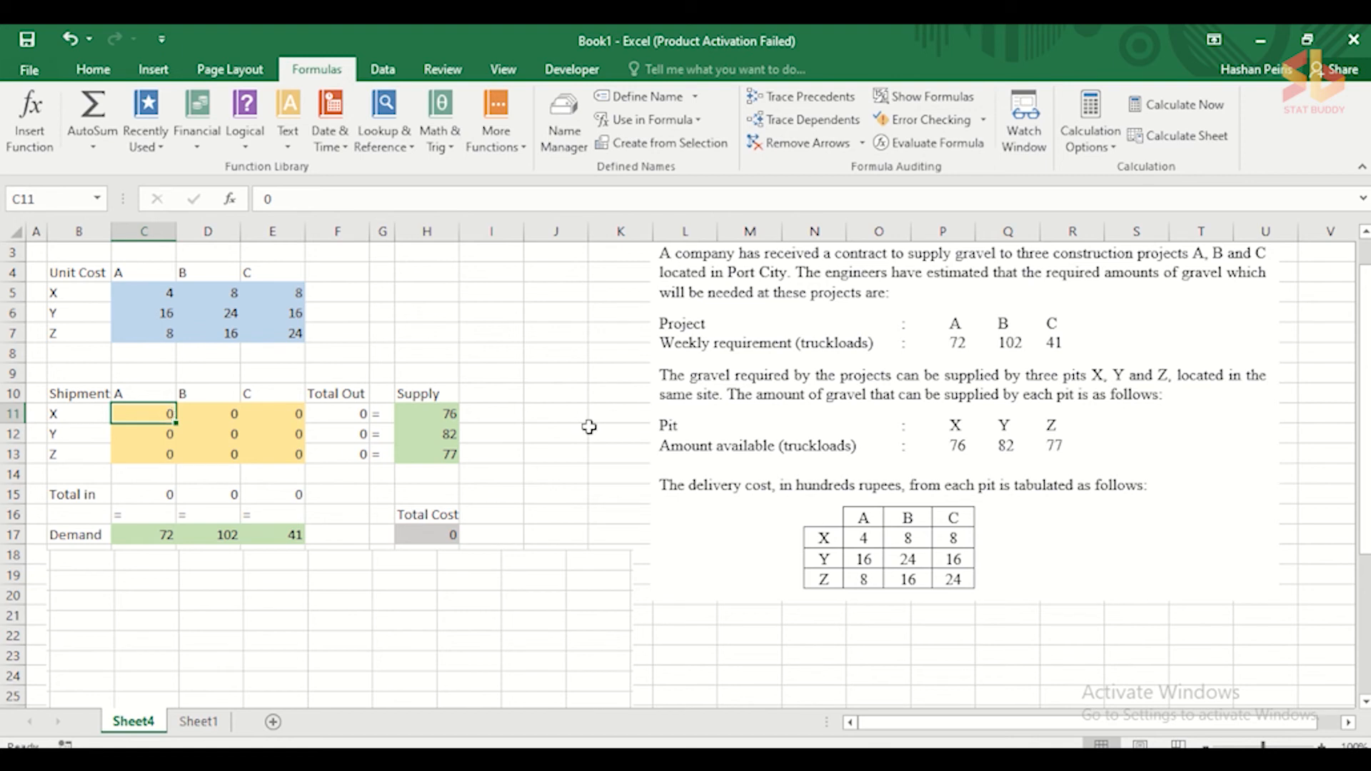
pyautogui.click(514, 463)
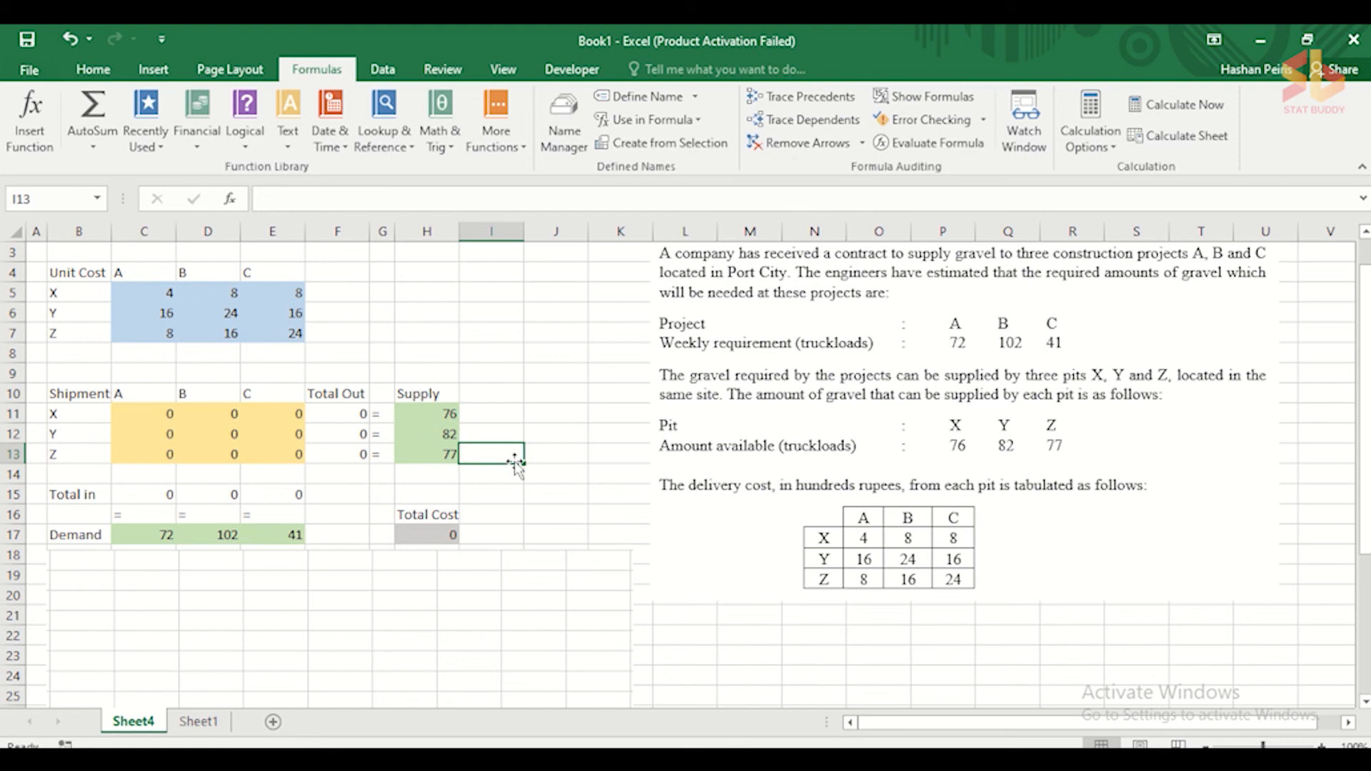
pyautogui.write('=')
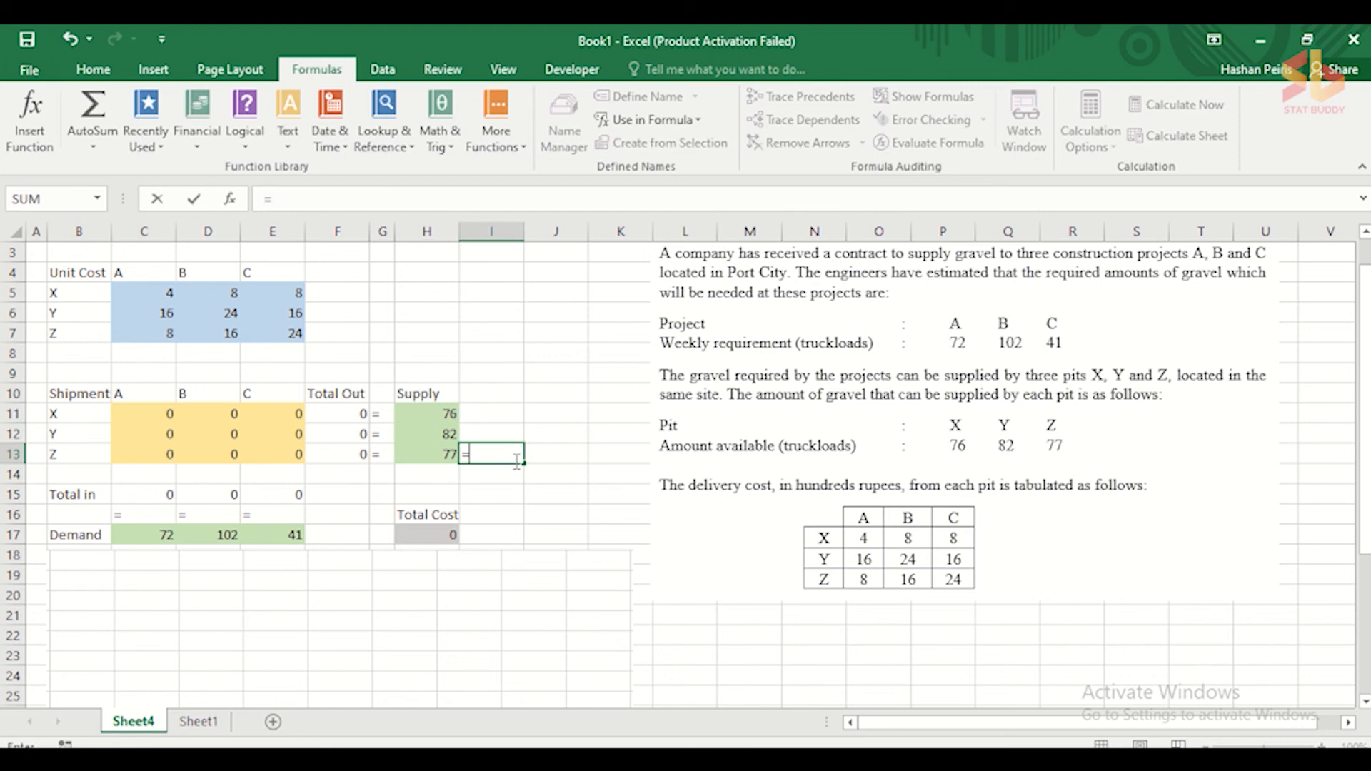
pyautogui.write('SUM(')
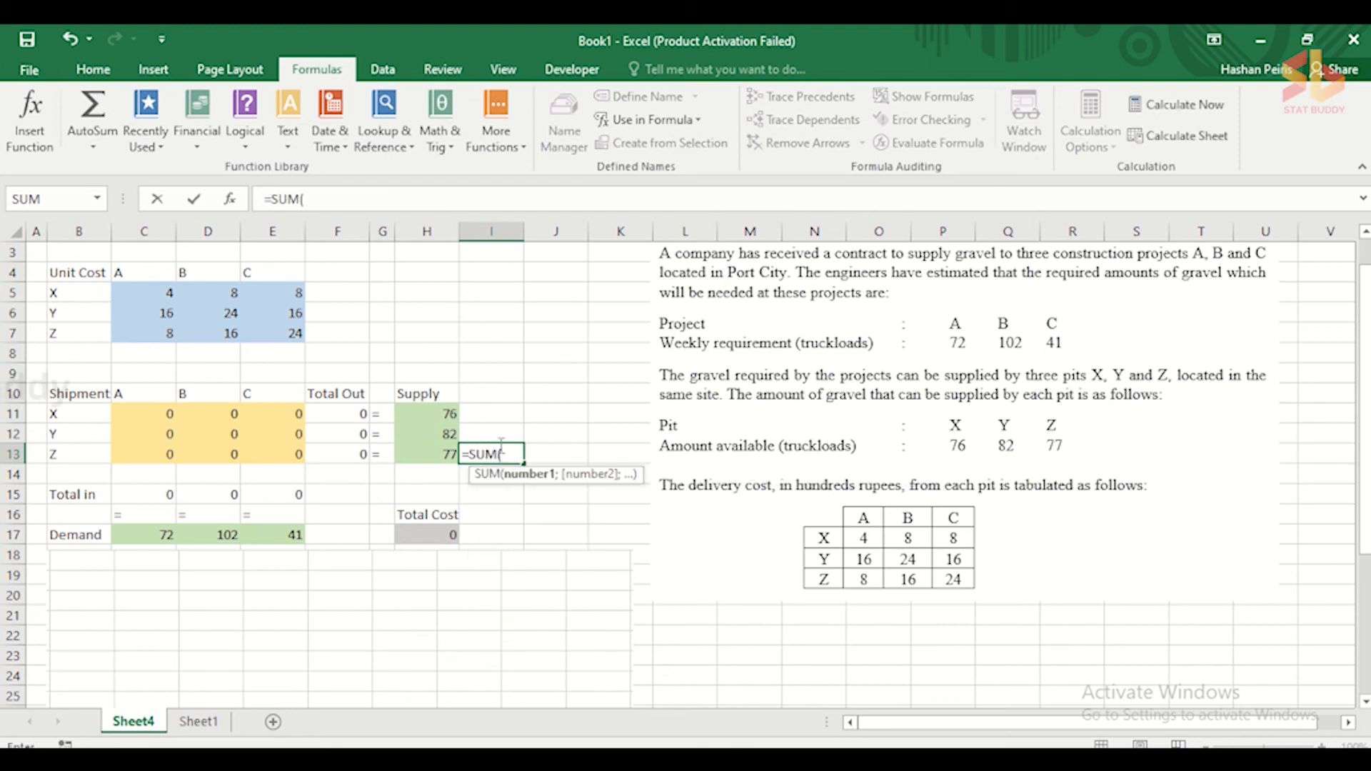
pyautogui.moveTo(456, 413); pyautogui.dragTo(451, 454)
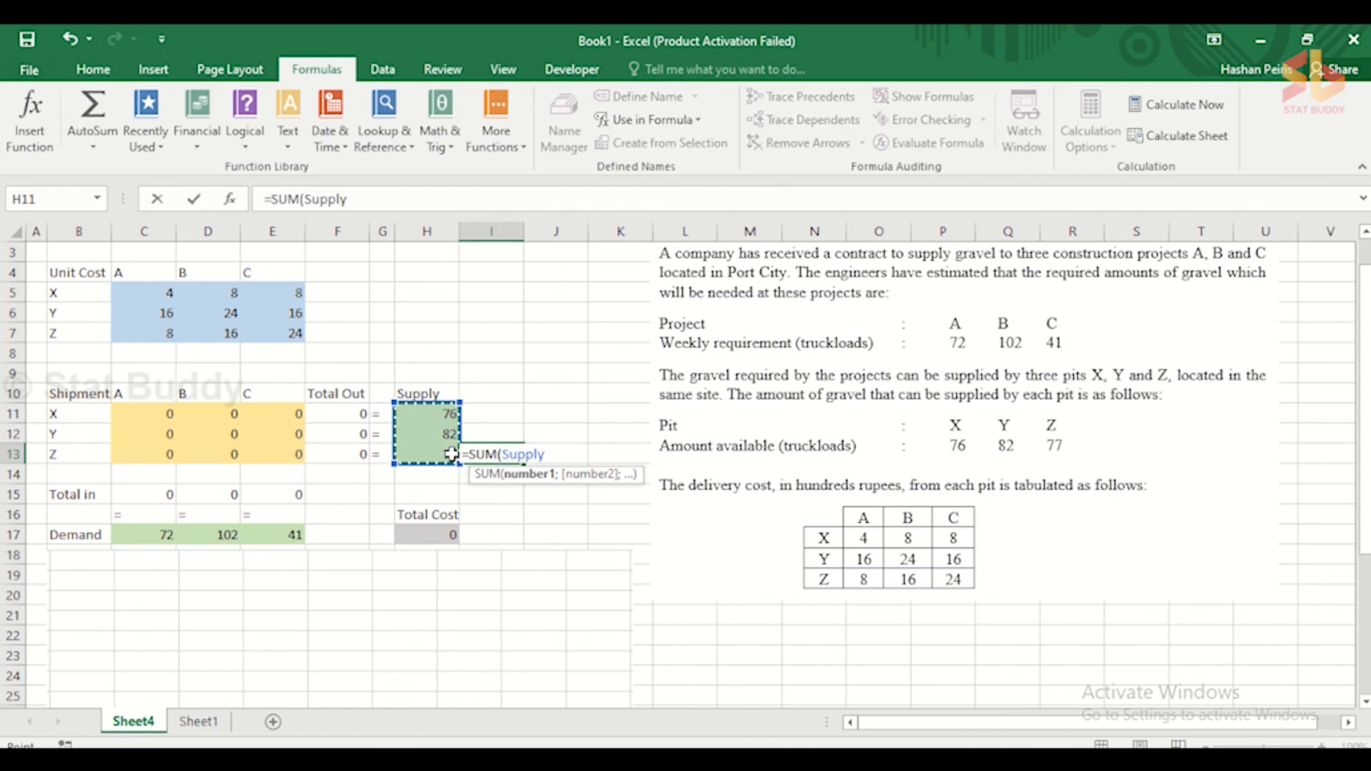
pyautogui.write(')')
pyautogui.press('Return')
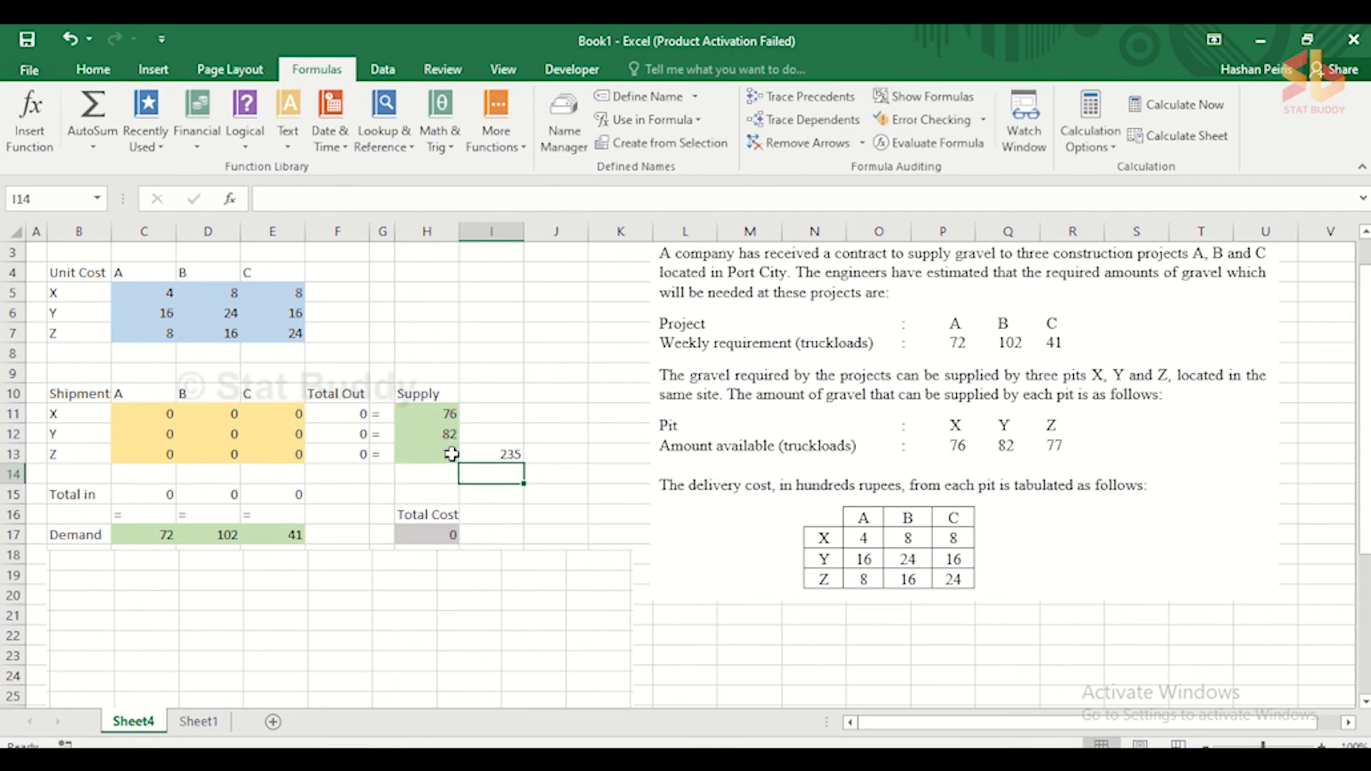
# - Total the demands in J13, next to the supply total, with the formula =SUM(Demand)
pyautogui.click(554, 455)
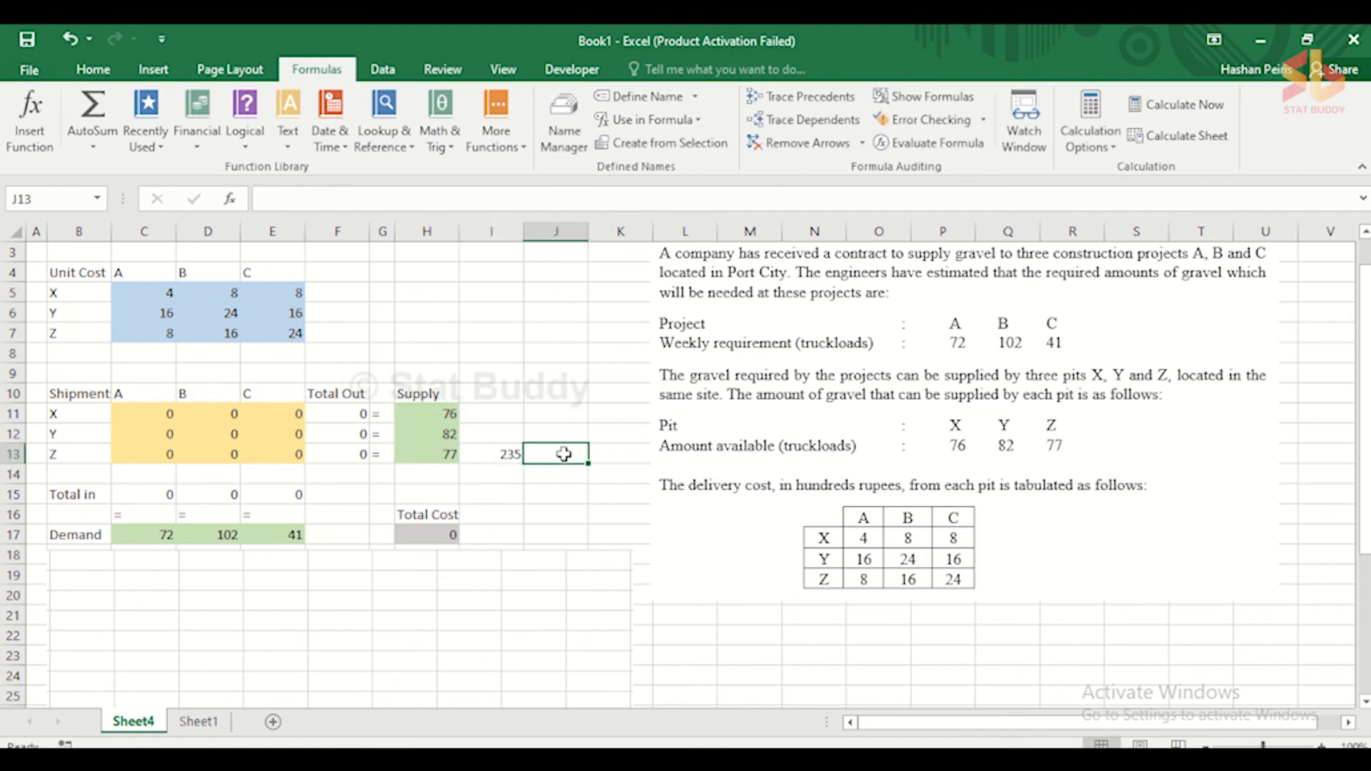
pyautogui.write('=SUM(')
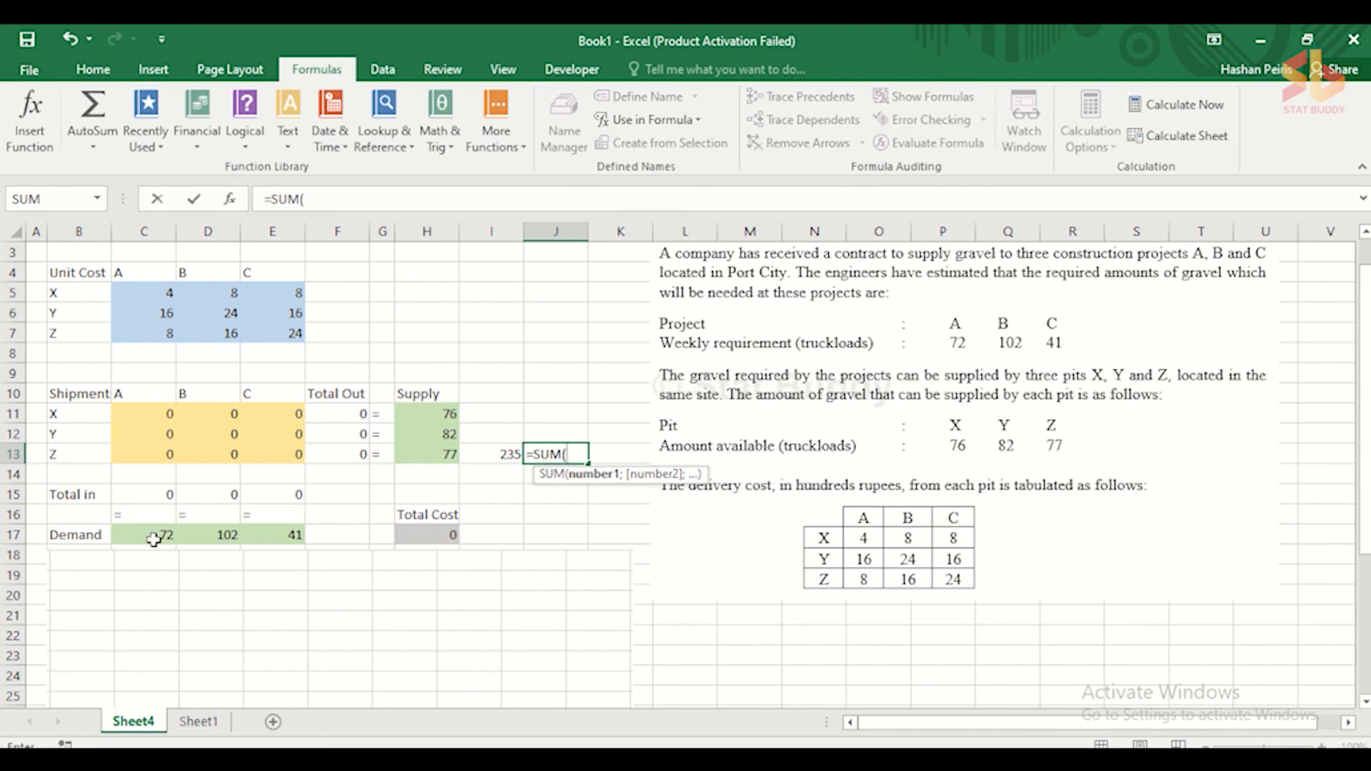
pyautogui.moveTo(153, 534); pyautogui.dragTo(271, 530)
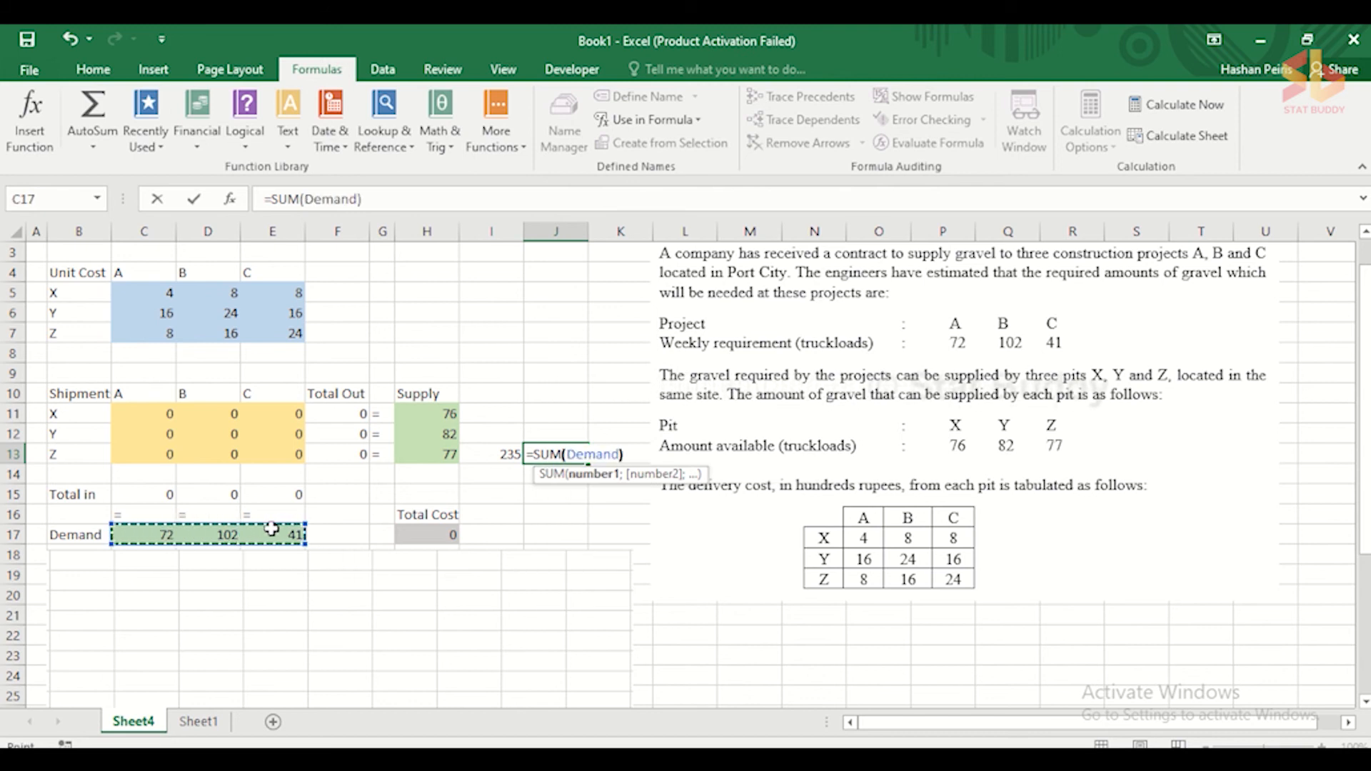
pyautogui.press('Return')
pyautogui.click(625, 468)
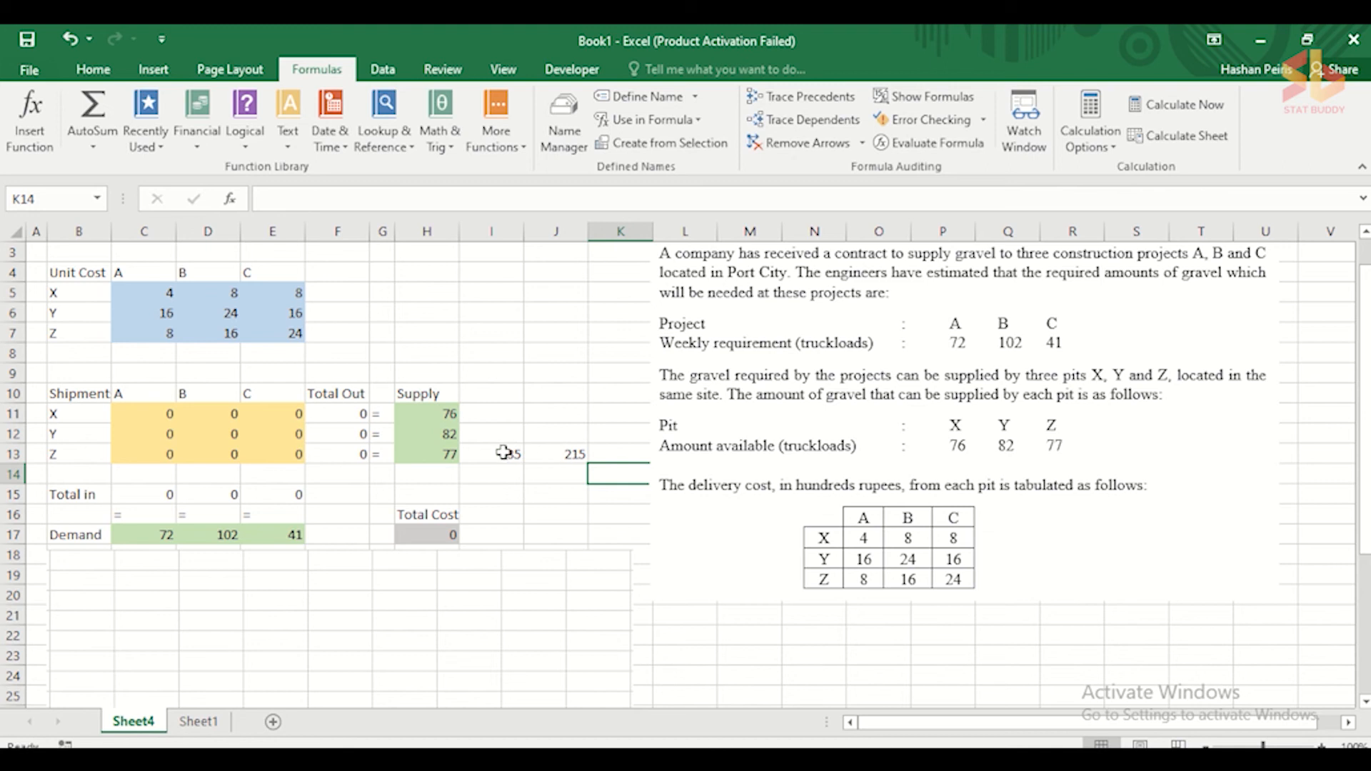
# - Insert a new column F before Total Out and label it D in F4 and F10 as an extra project
pyautogui.click(340, 230)
pyautogui.rightClick(340, 231)
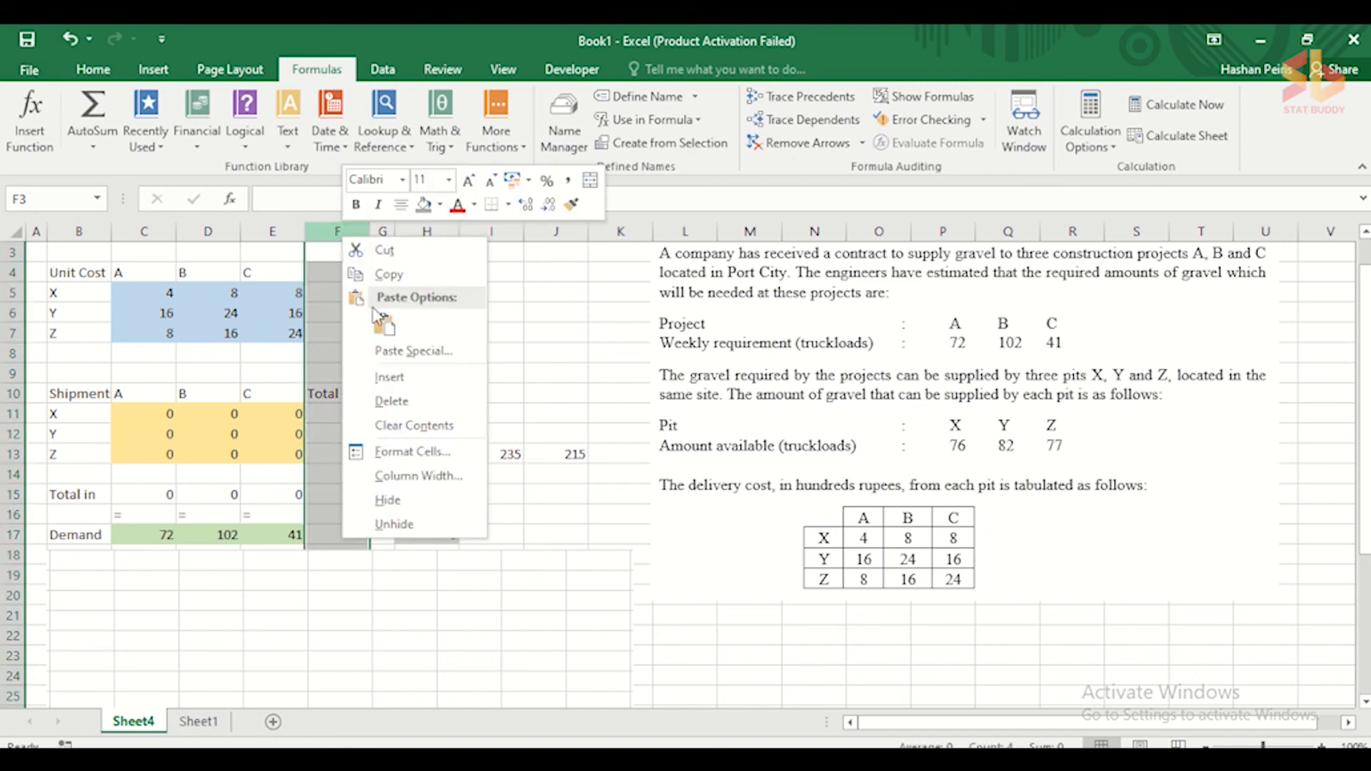
pyautogui.click(389, 377)
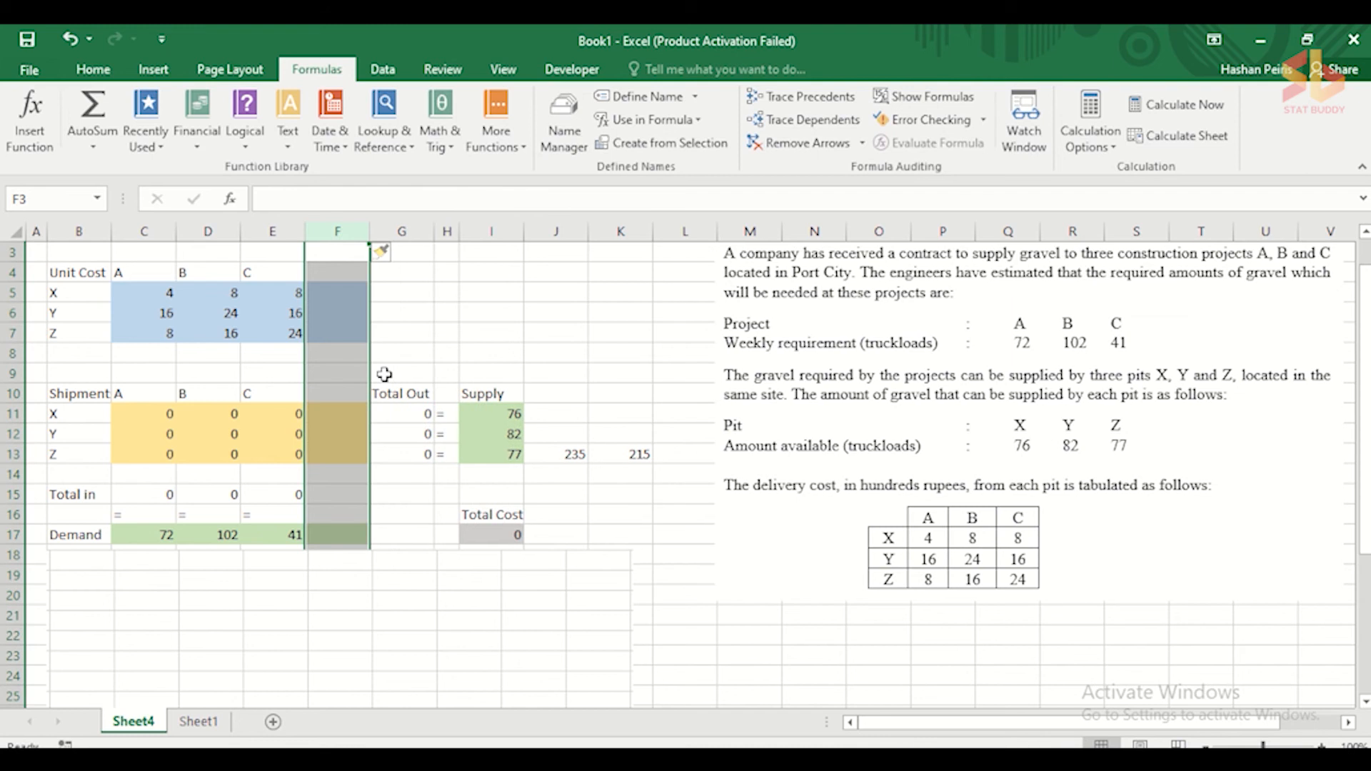
pyautogui.click(339, 271)
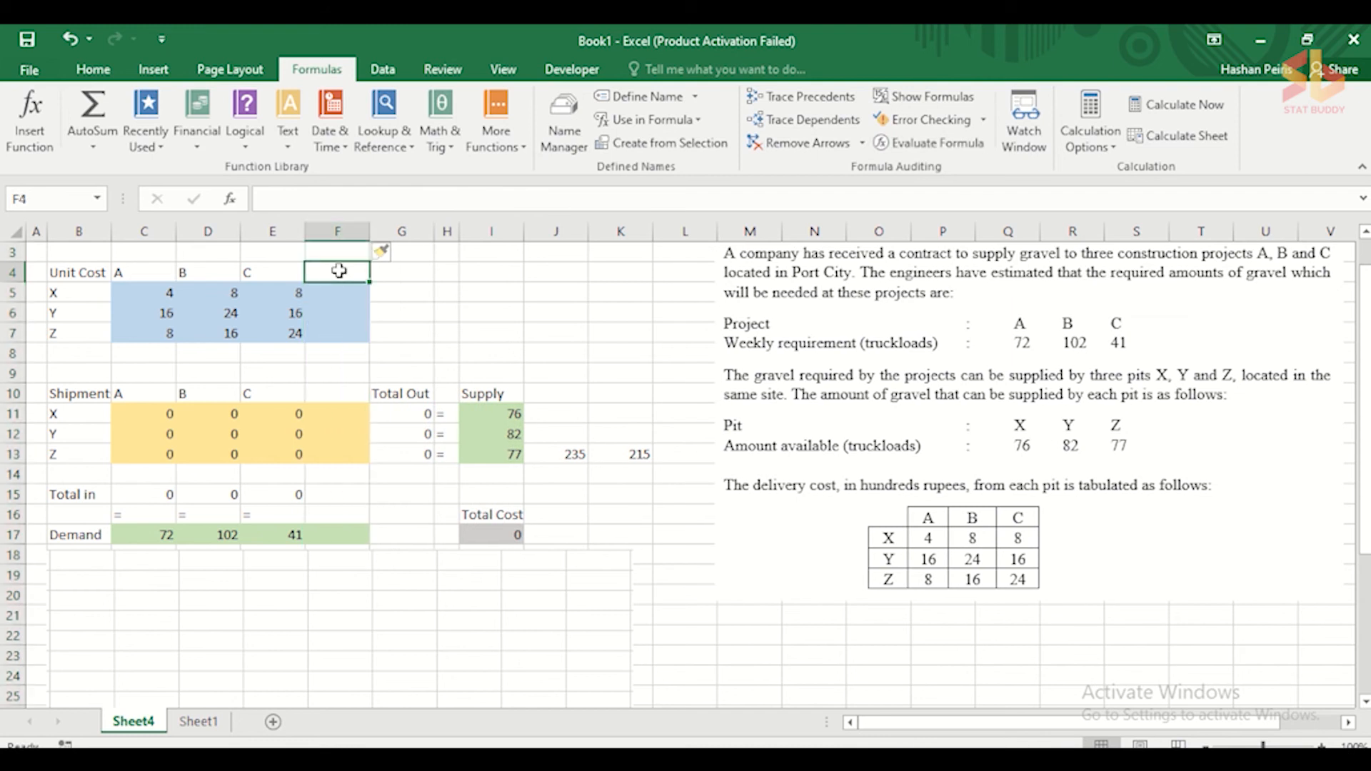
pyautogui.write('D')
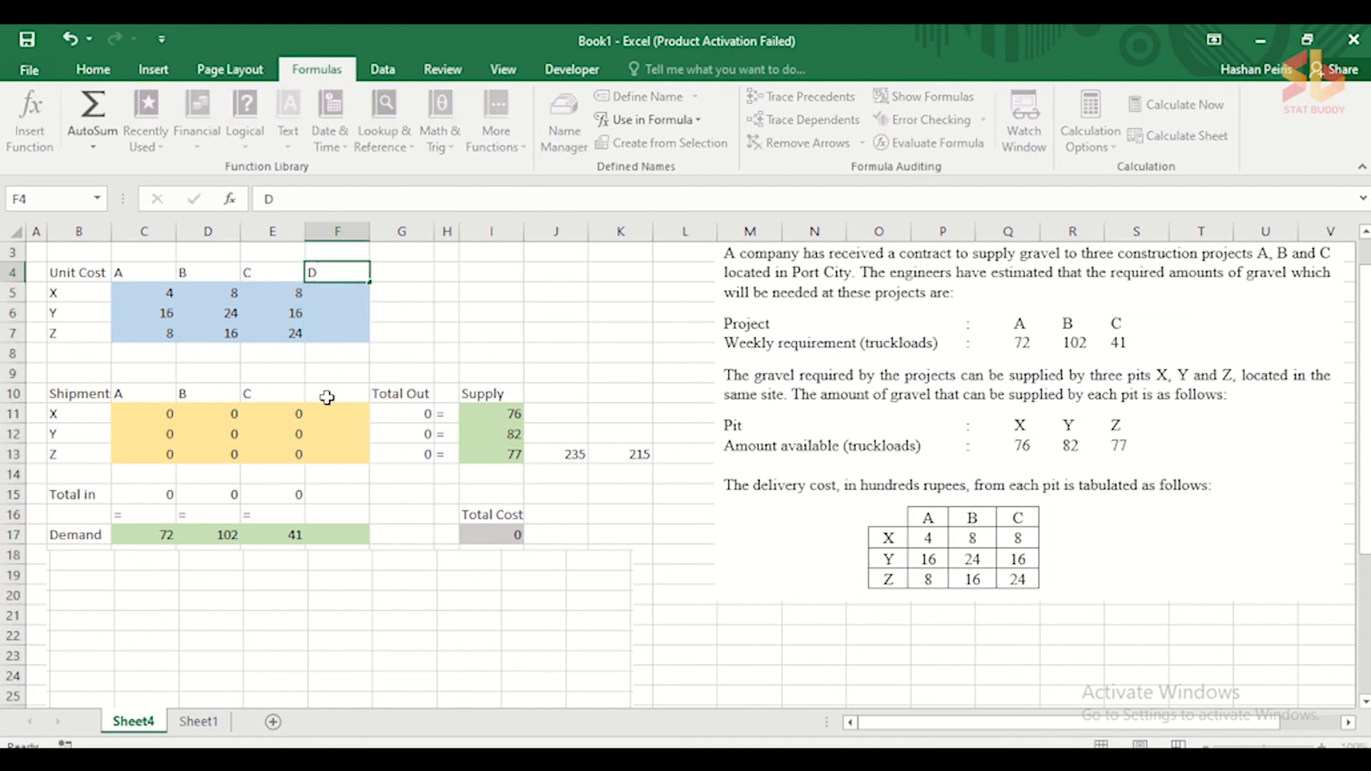
pyautogui.click(327, 397)
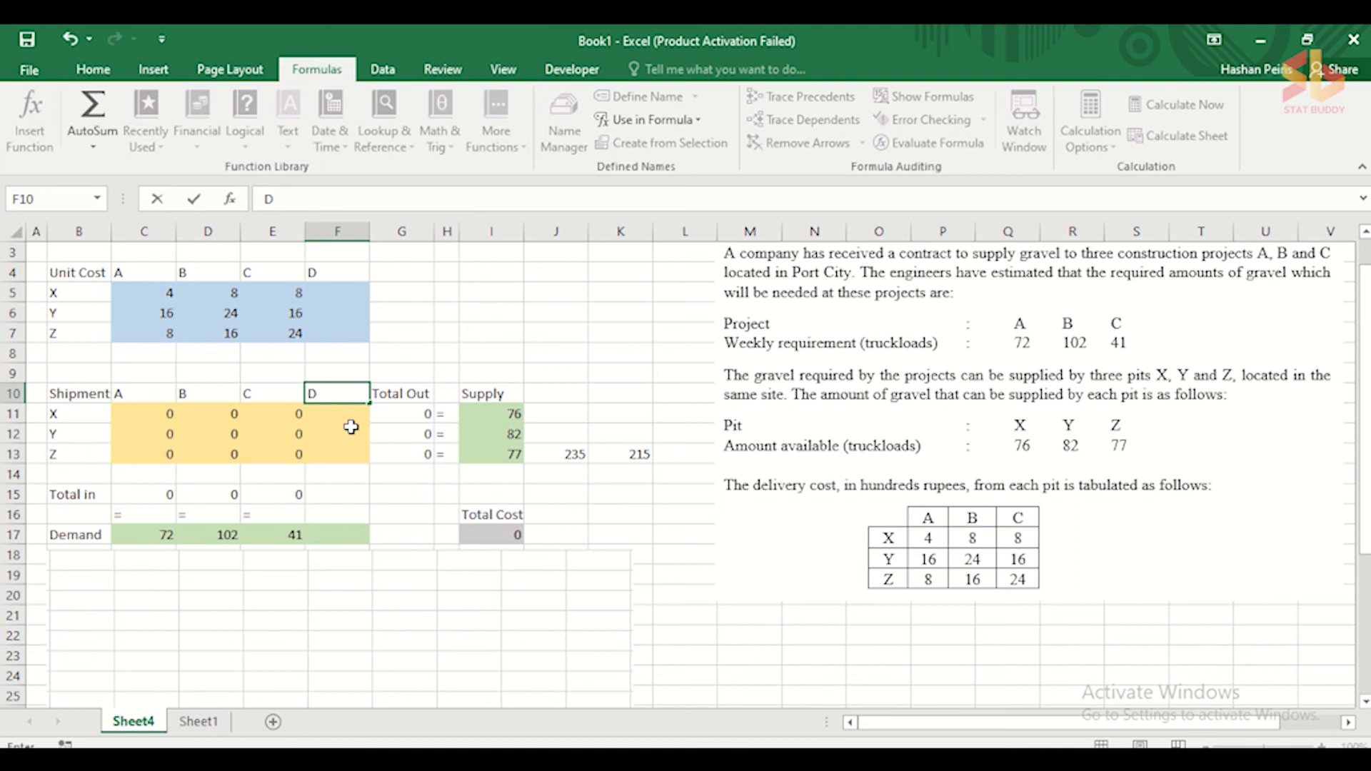
pyautogui.click(382, 483)
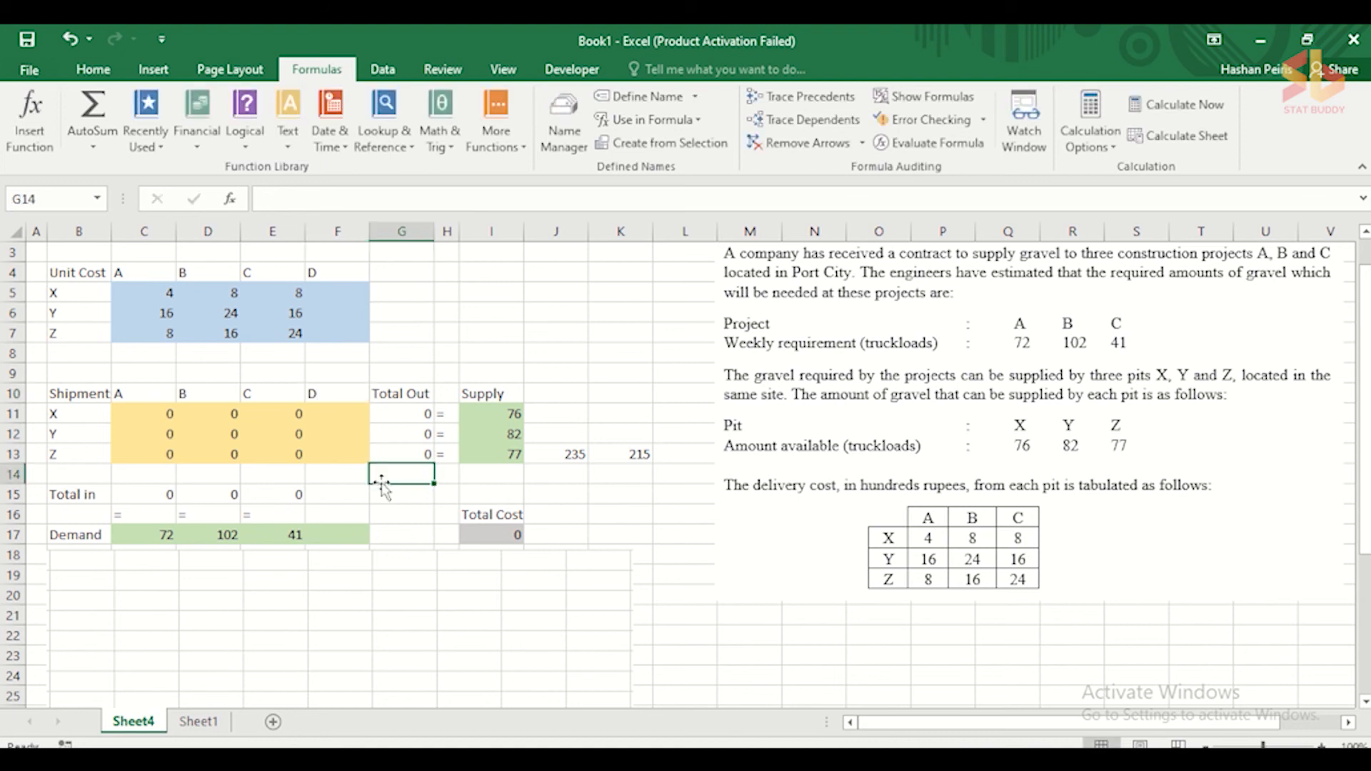
# - Enter a unit cost of 0 for project D from each of pits X, Y and Z in F5:F7
pyautogui.click(352, 295)
pyautogui.write('0')
pyautogui.press('Return')
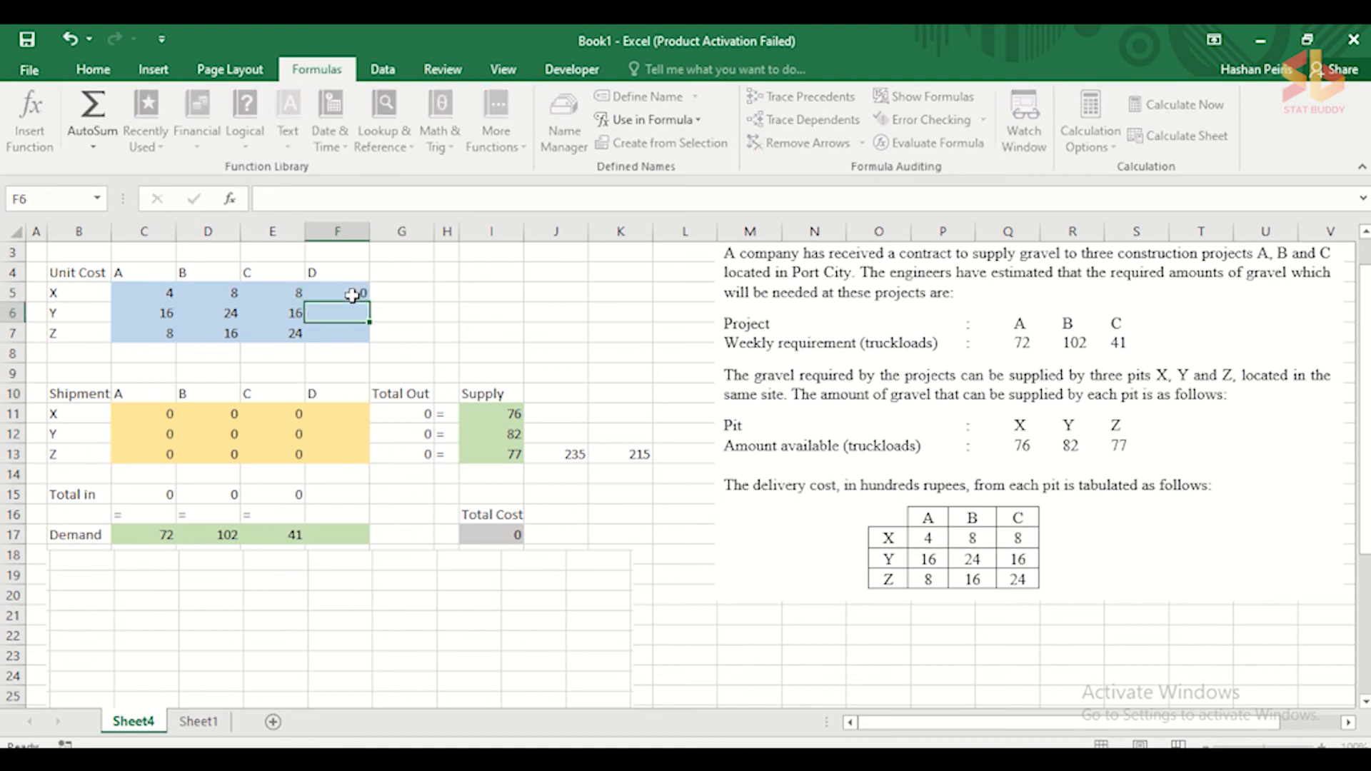
pyautogui.write('0')
pyautogui.press('Return')
pyautogui.write('0')
pyautogui.press('Return')
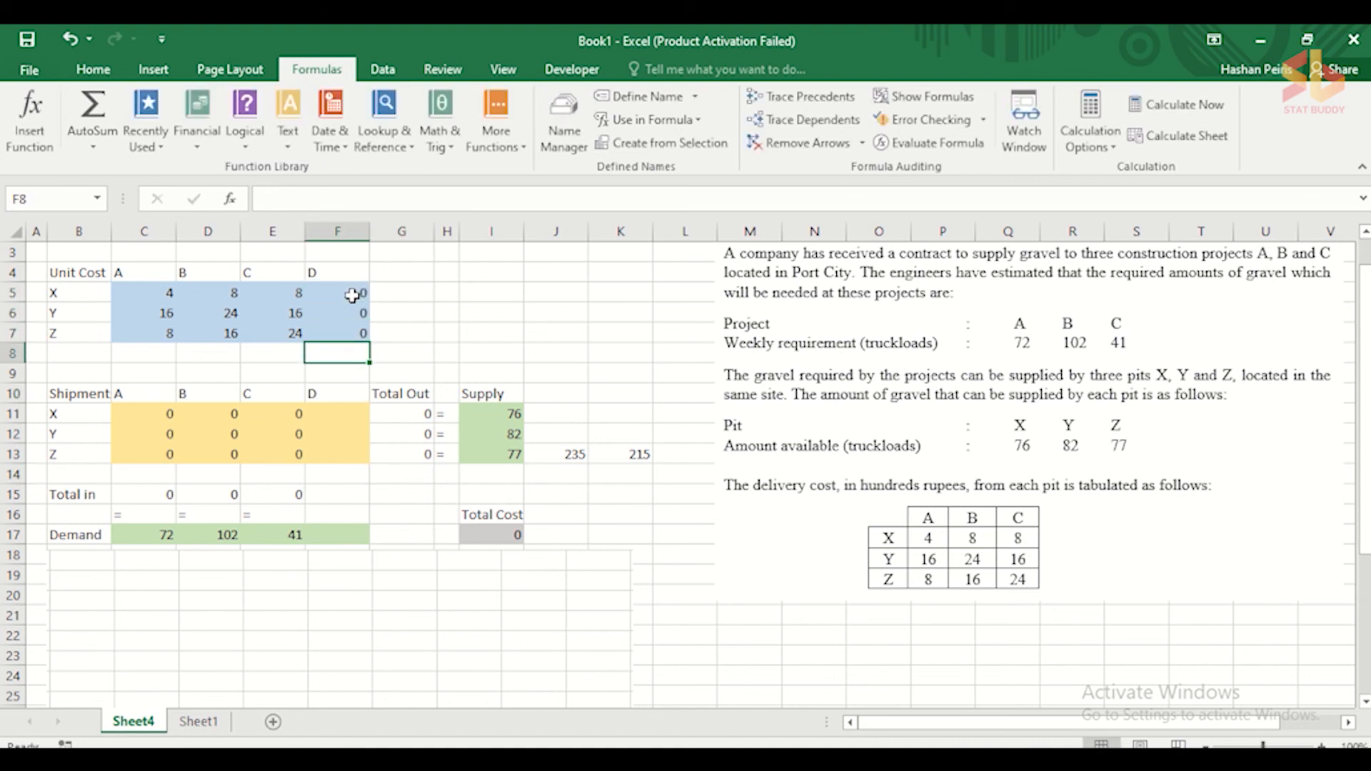
# - Enter 0 as the starting shipment to project D from each of pits X, Y and Z in F11:F13
pyautogui.click(347, 407)
pyautogui.write('0')
pyautogui.press('Return')
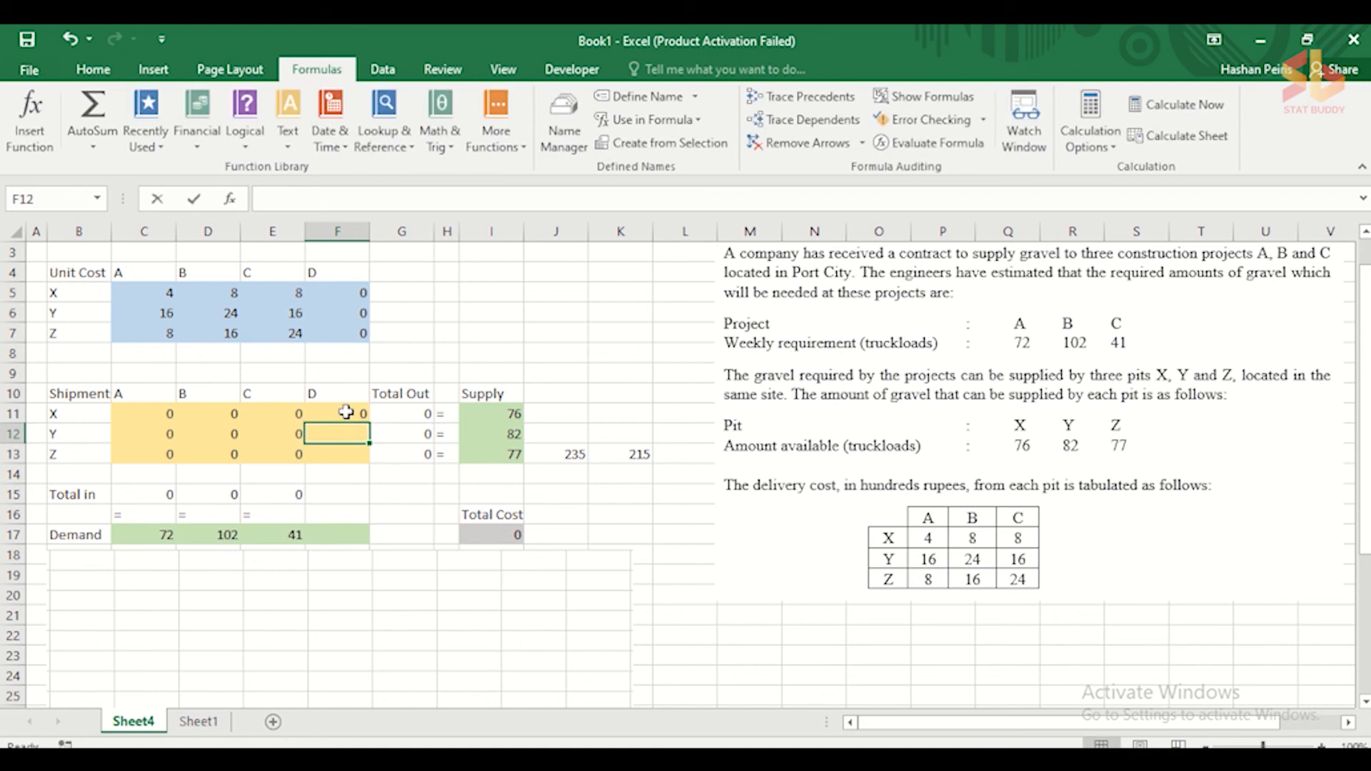
pyautogui.write('0')
pyautogui.press('Return')
pyautogui.write('0')
pyautogui.press('Return')
pyautogui.click(400, 413)
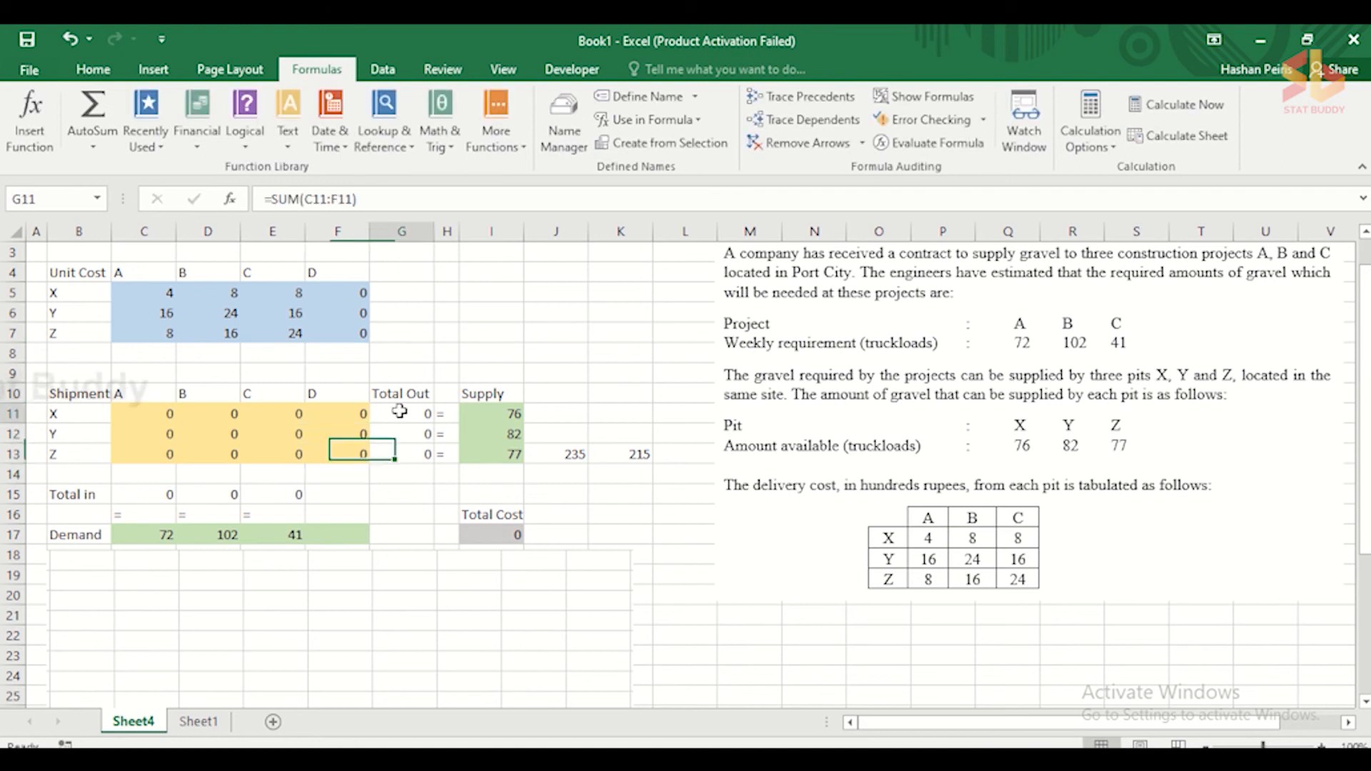
pyautogui.write('=')
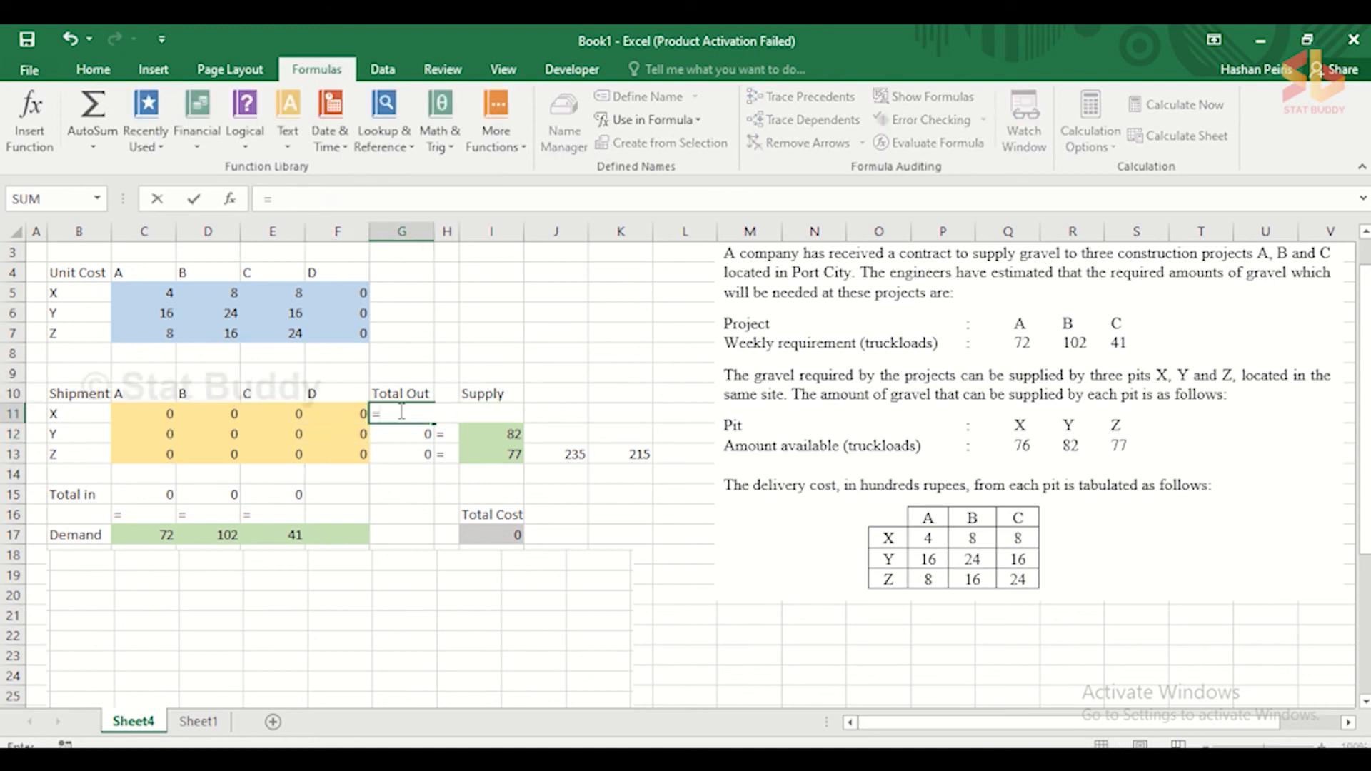
pyautogui.write('SUM')
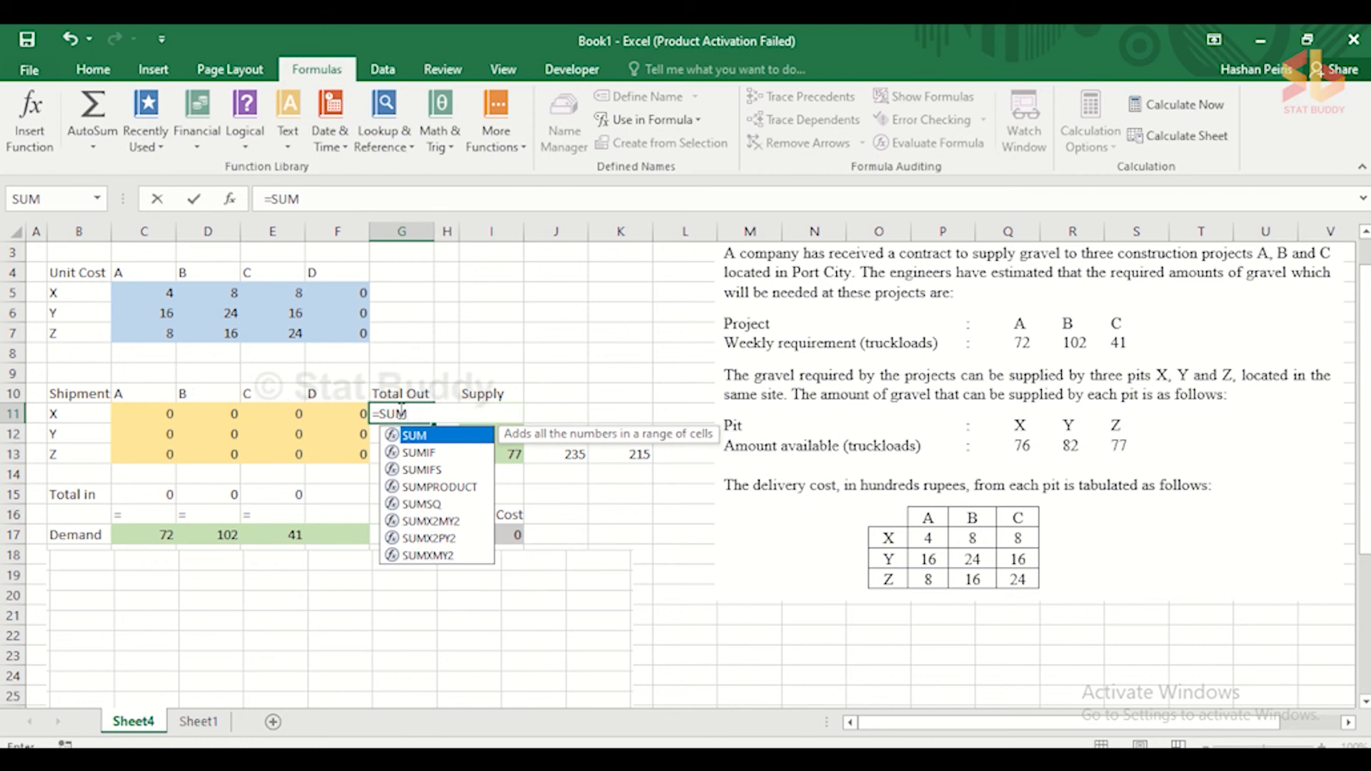
pyautogui.moveTo(169, 412); pyautogui.dragTo(330, 413)
pyautogui.write(')')
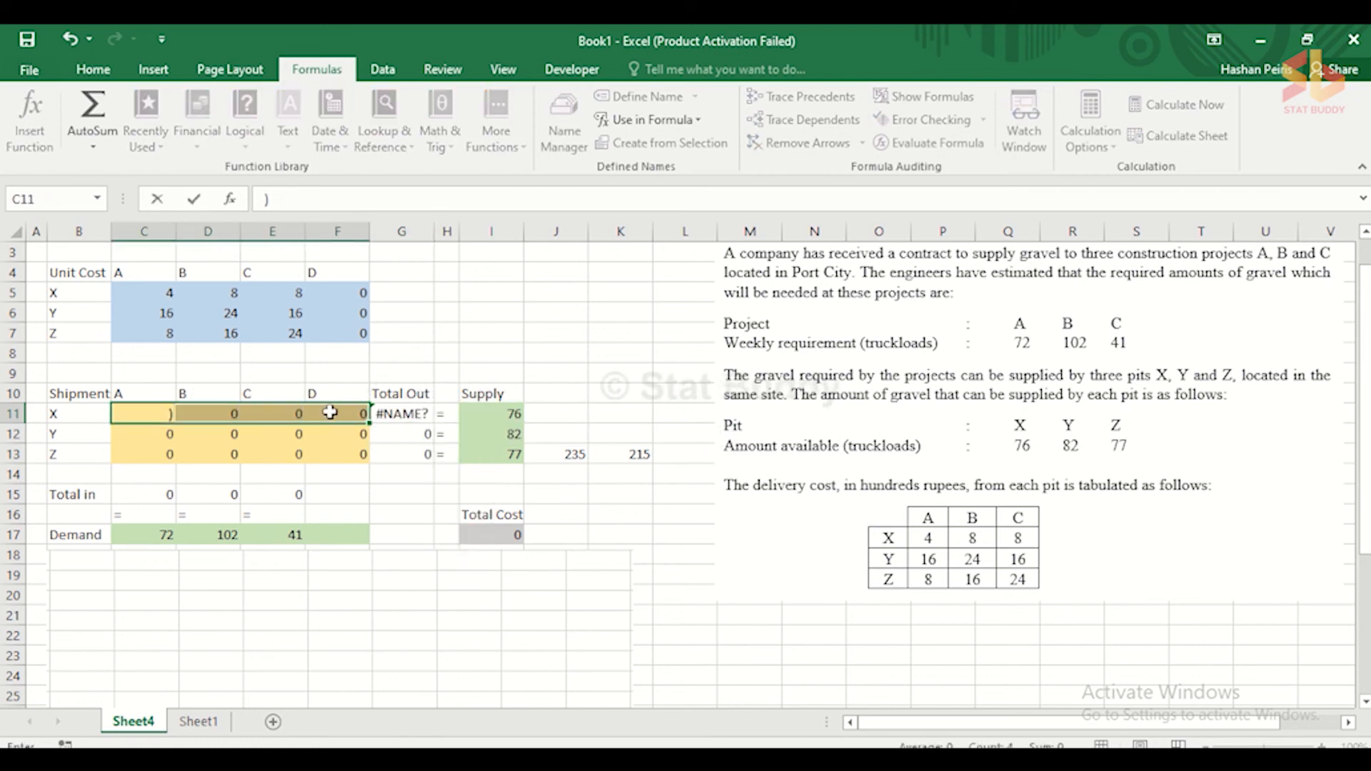
pyautogui.press('Escape')
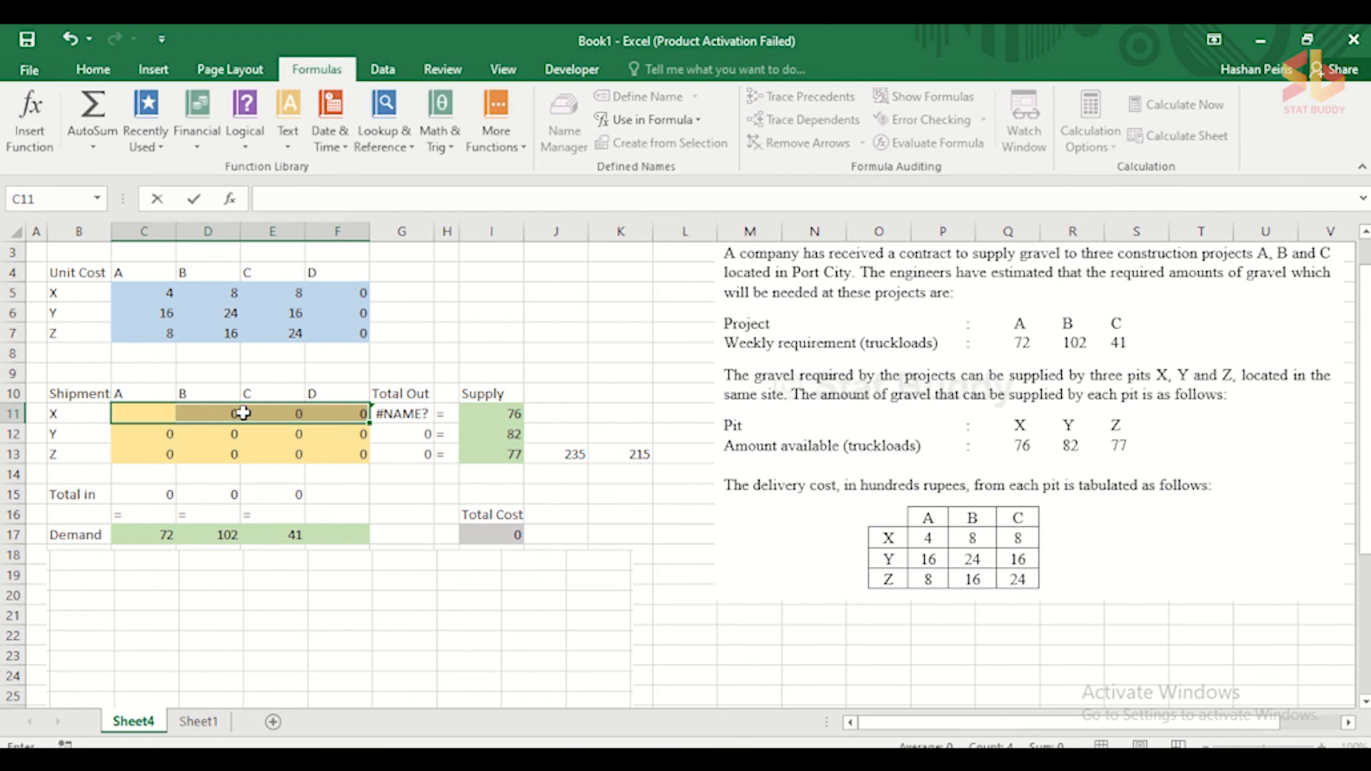
# - Complete pit X's Total Out formula in G11 as =SUM(C11:F11) so that it includes project D
pyautogui.click(409, 413)
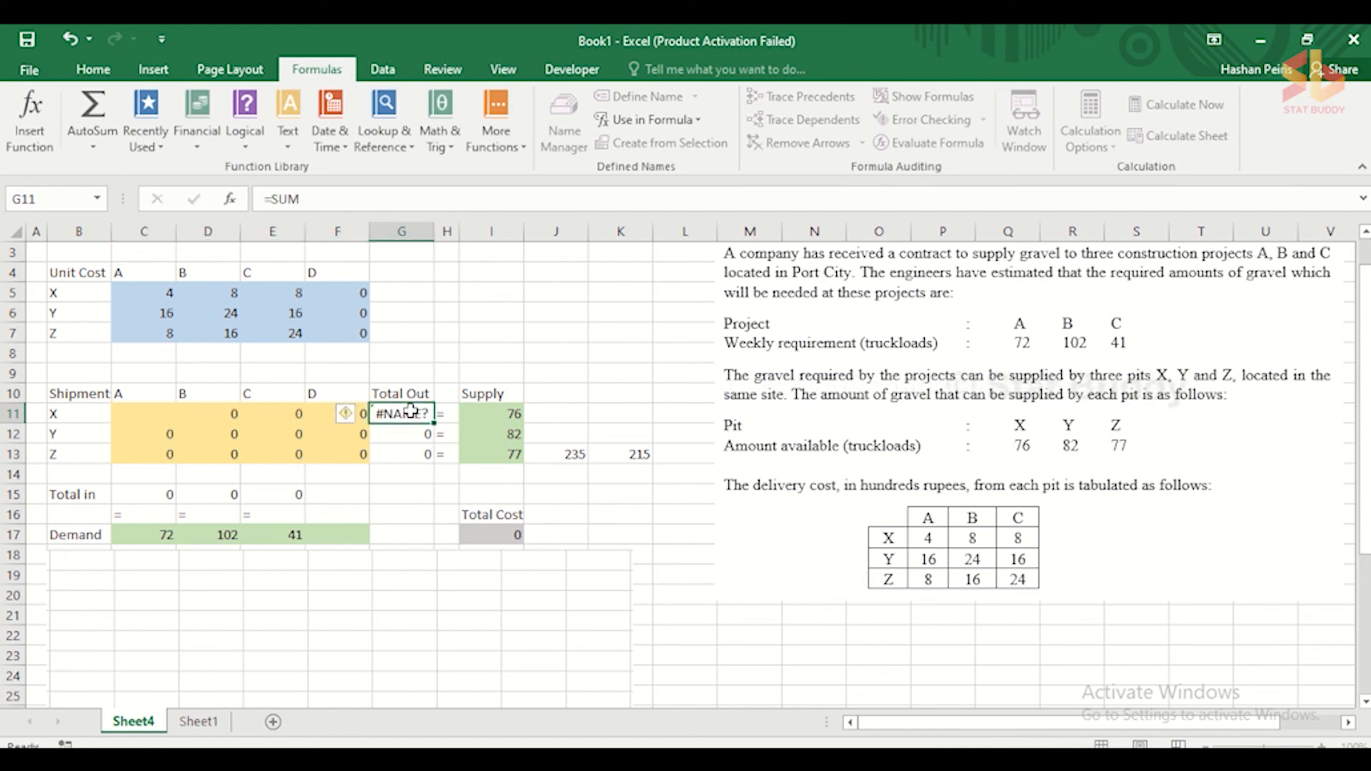
pyautogui.click(315, 199)
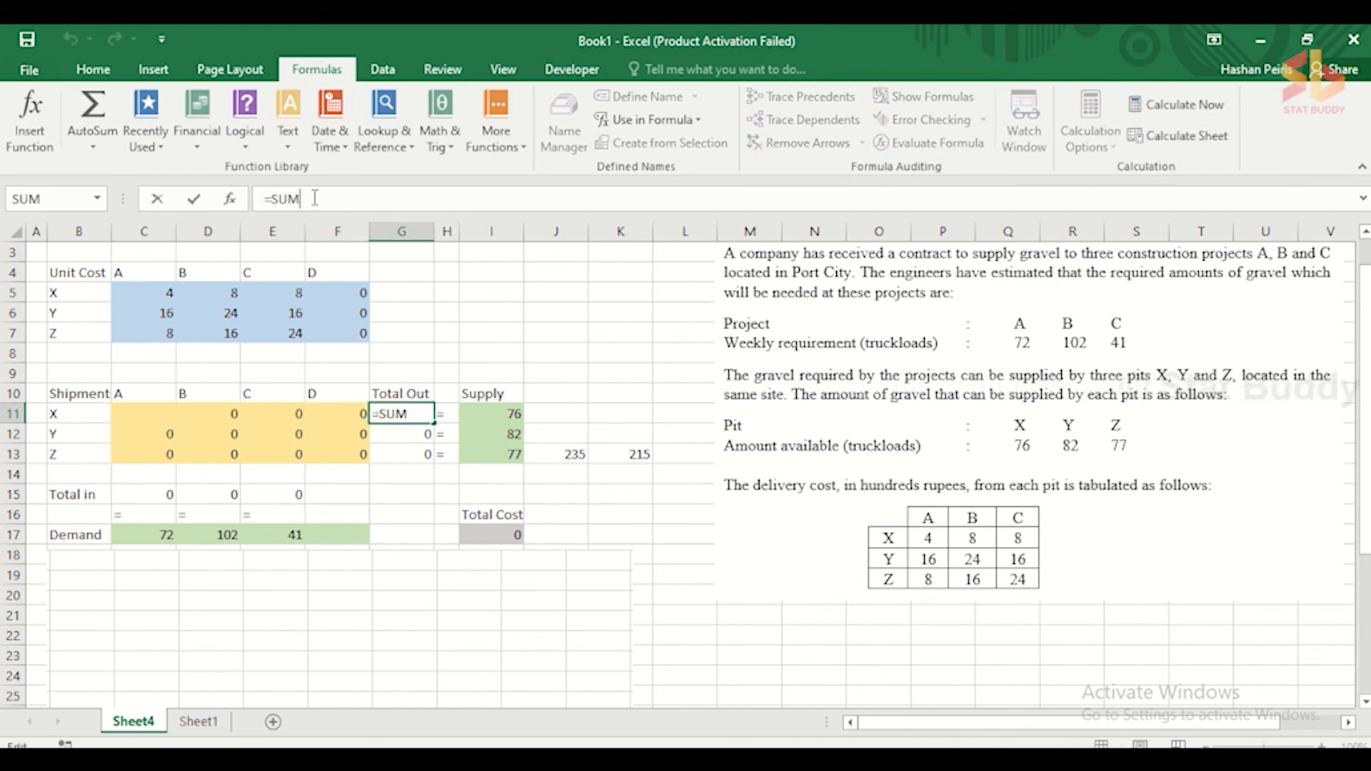
pyautogui.write('(')
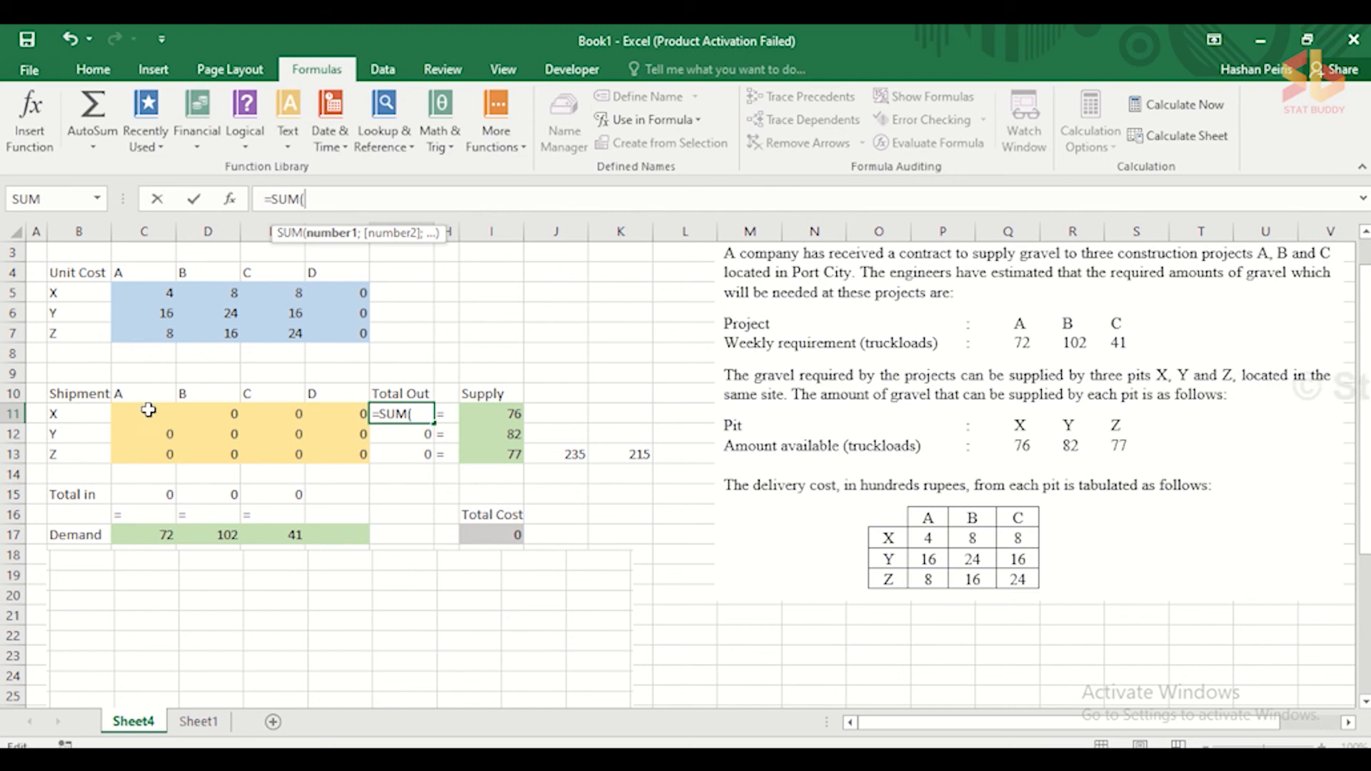
pyautogui.moveTo(144, 417); pyautogui.dragTo(336, 418)
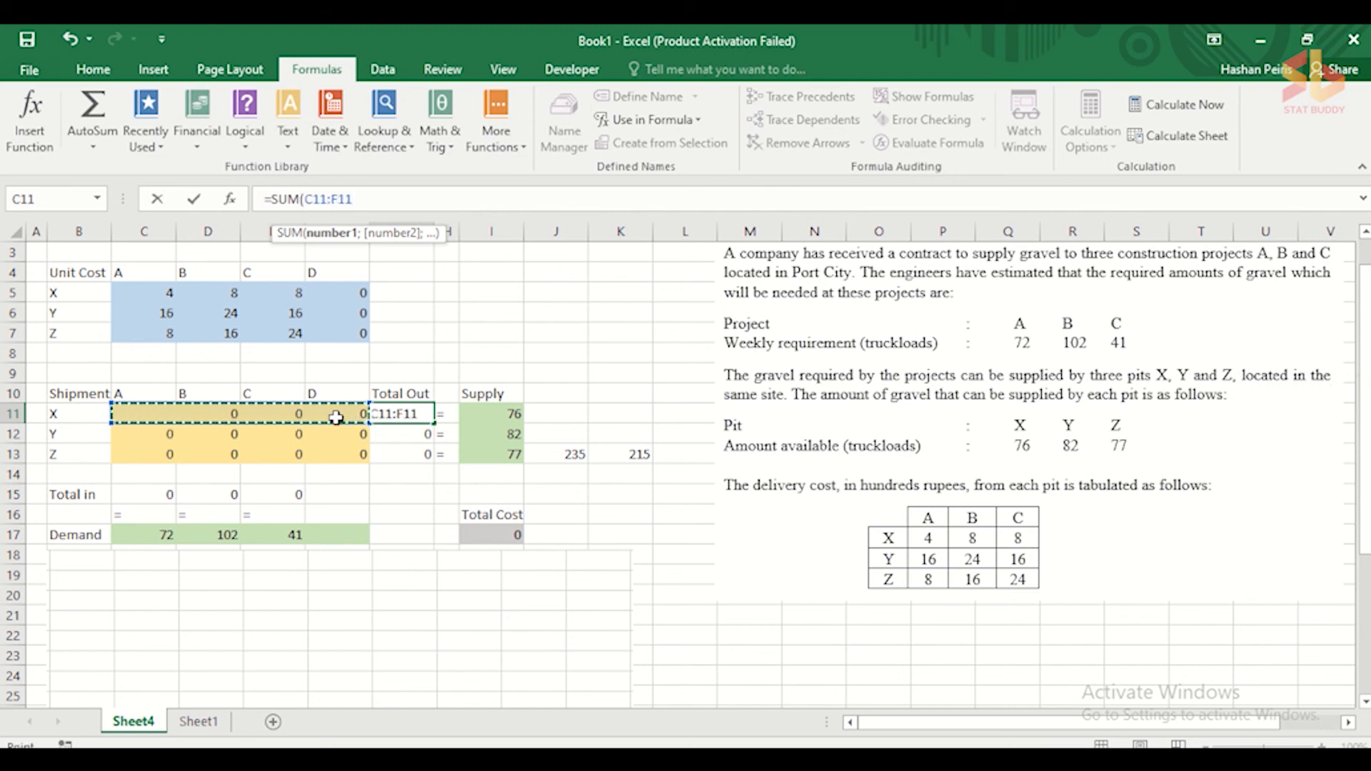
pyautogui.press('Return')
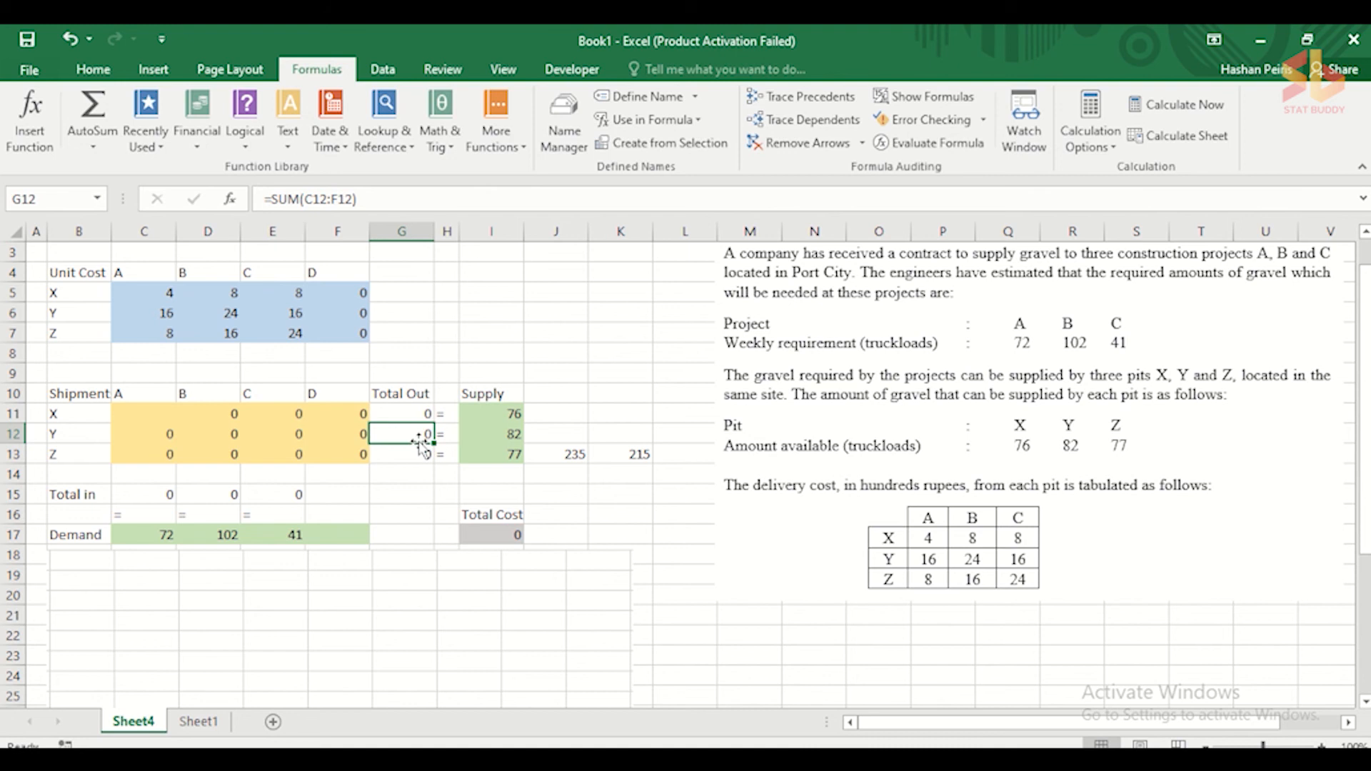
# - Re-enter the Total Out formulas for pits Y and Z as =SUM(C12:F12) in G12 and =SUM(C13:F13) in G13
pyautogui.write('=S')
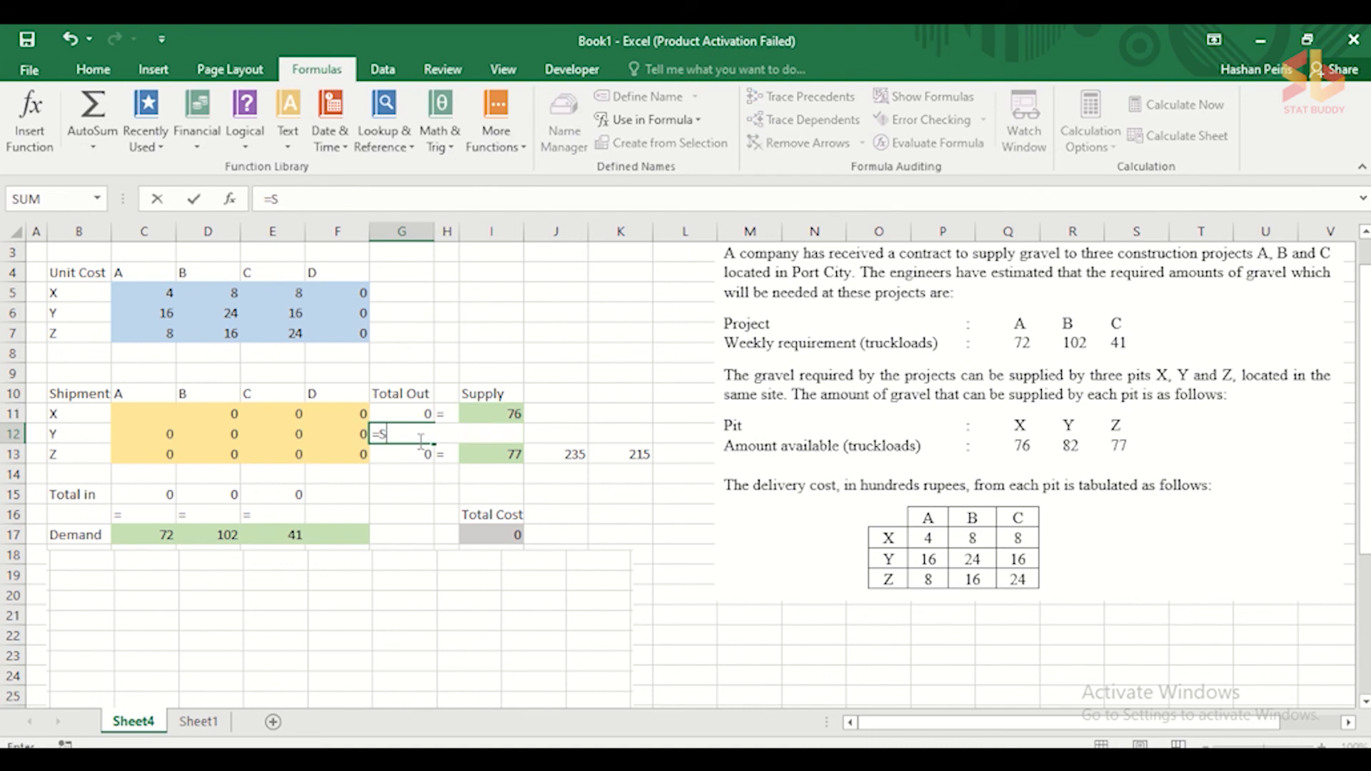
pyautogui.write('UM(')
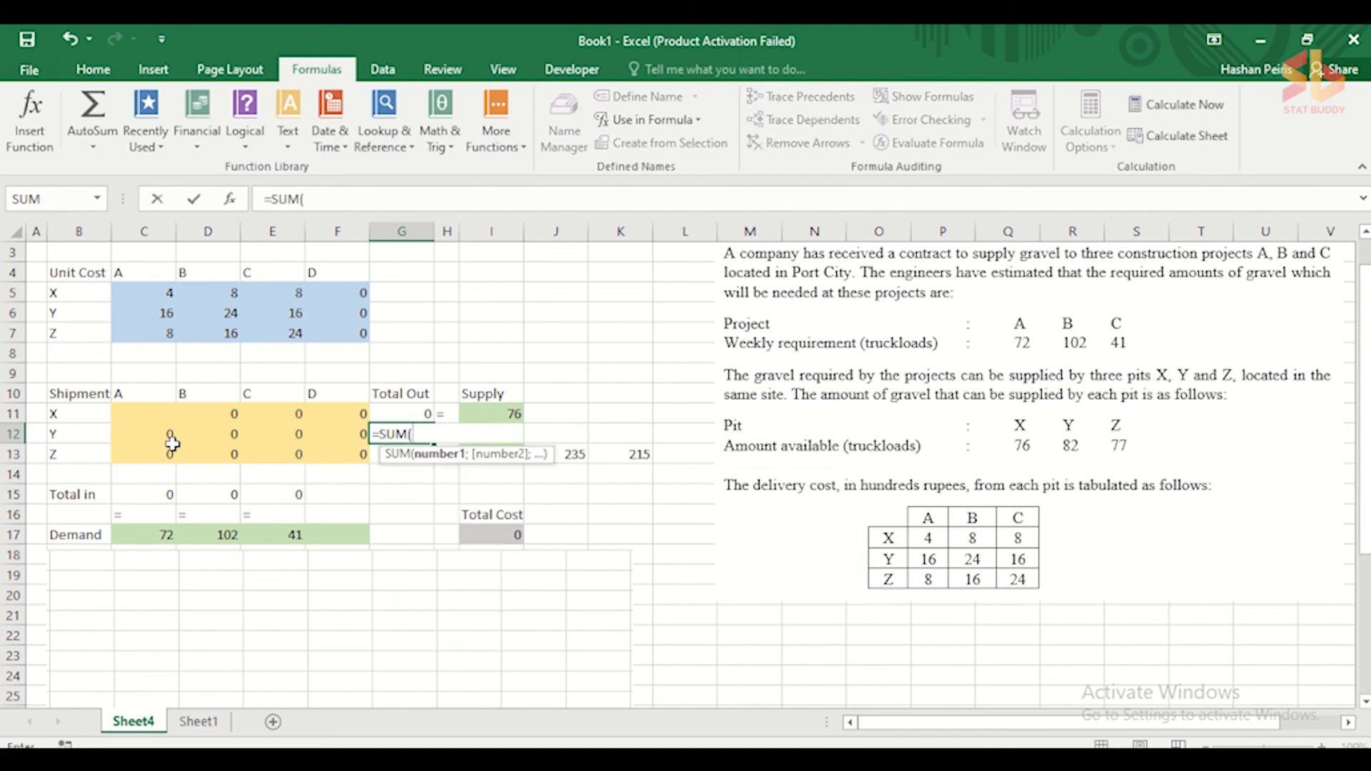
pyautogui.moveTo(167, 438); pyautogui.dragTo(333, 432)
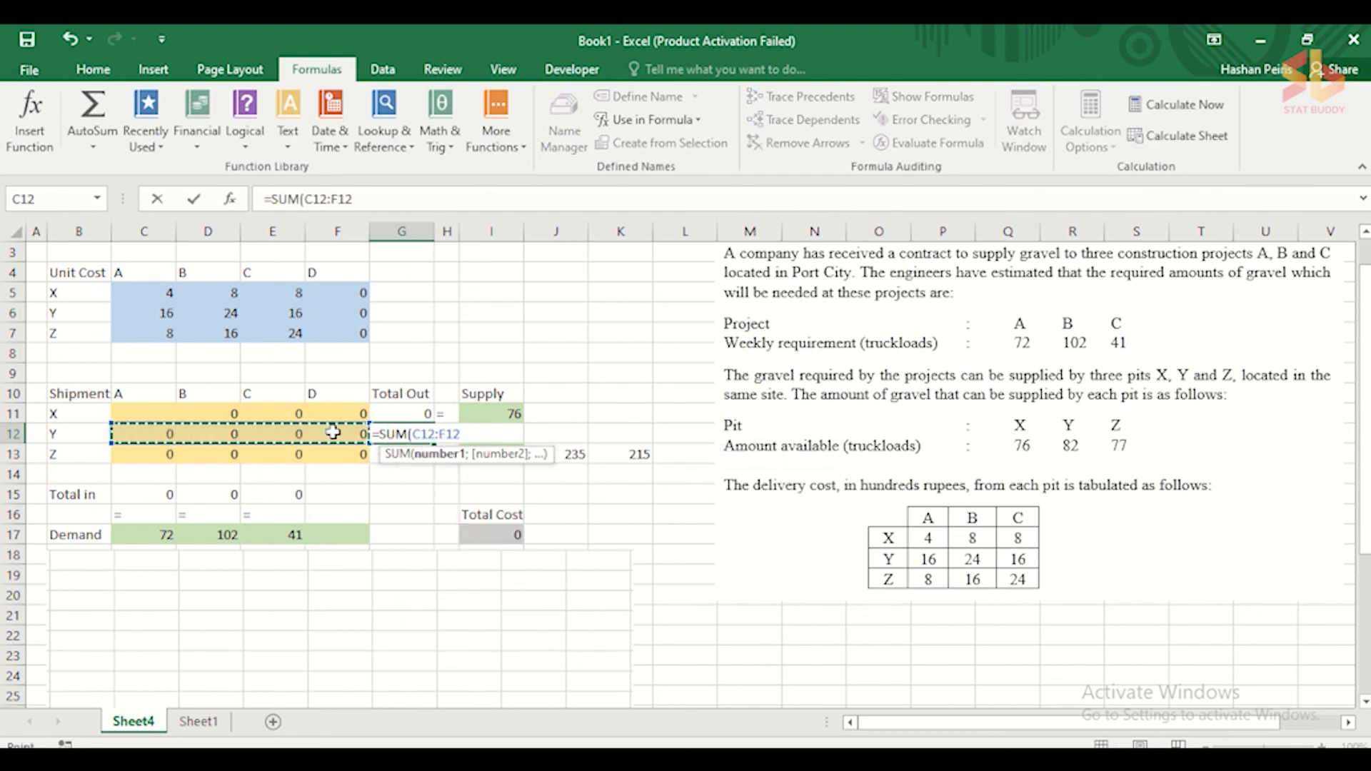
pyautogui.write(')')
pyautogui.press('Return')
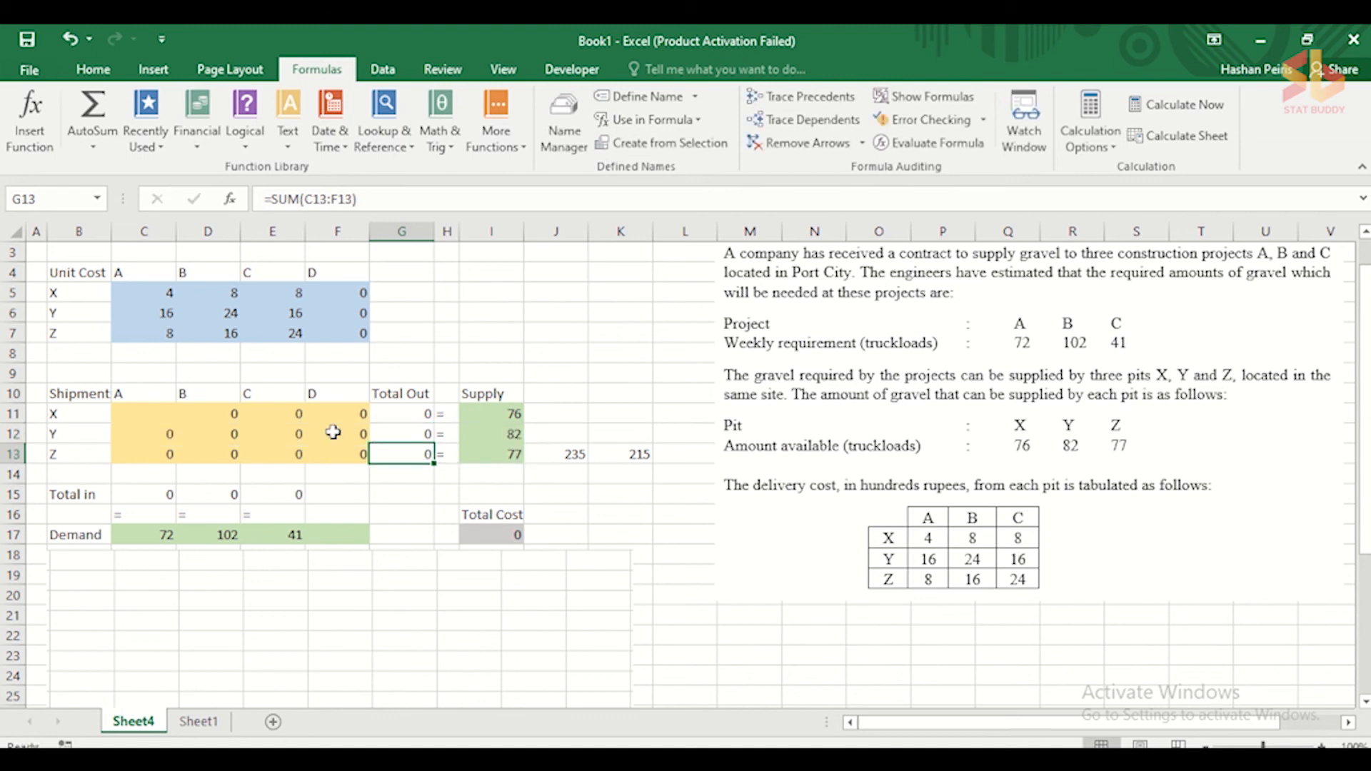
pyautogui.write('=SUM(')
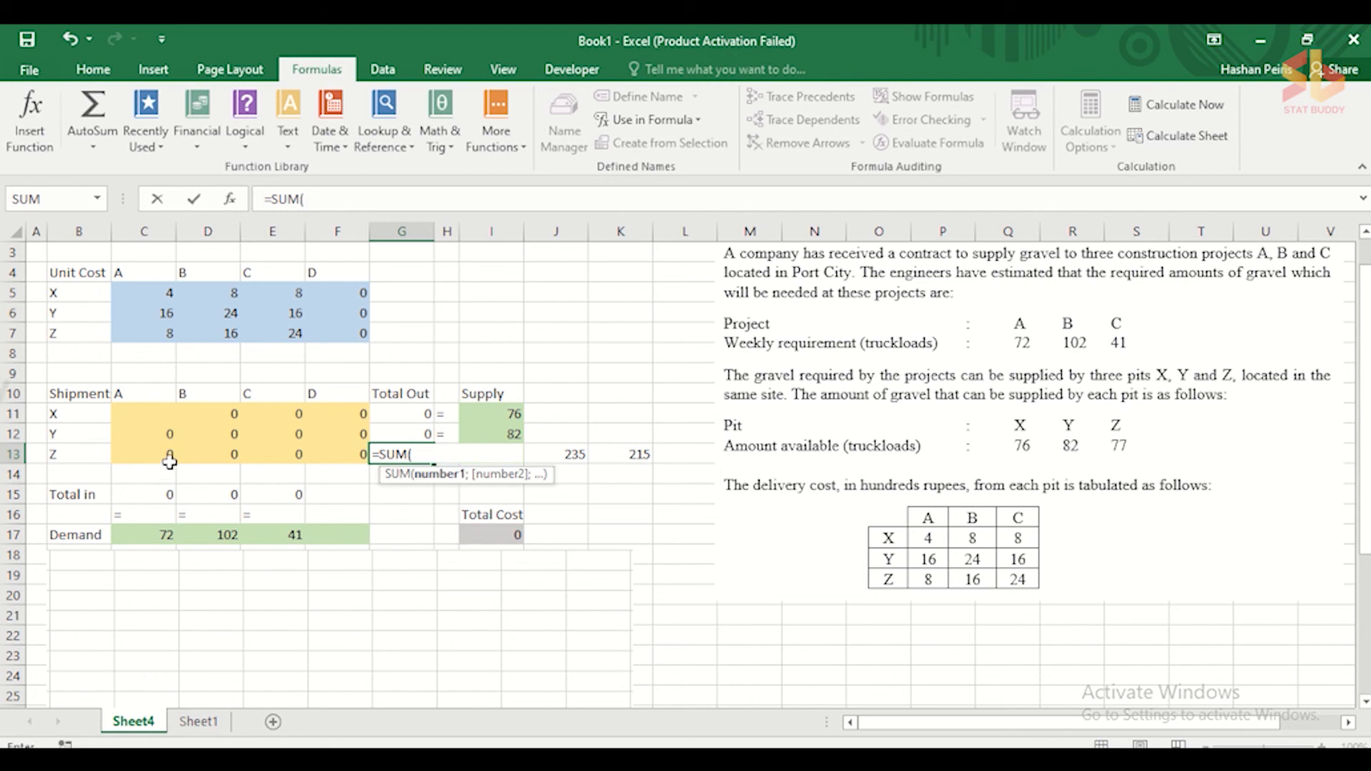
pyautogui.moveTo(161, 459); pyautogui.dragTo(322, 452)
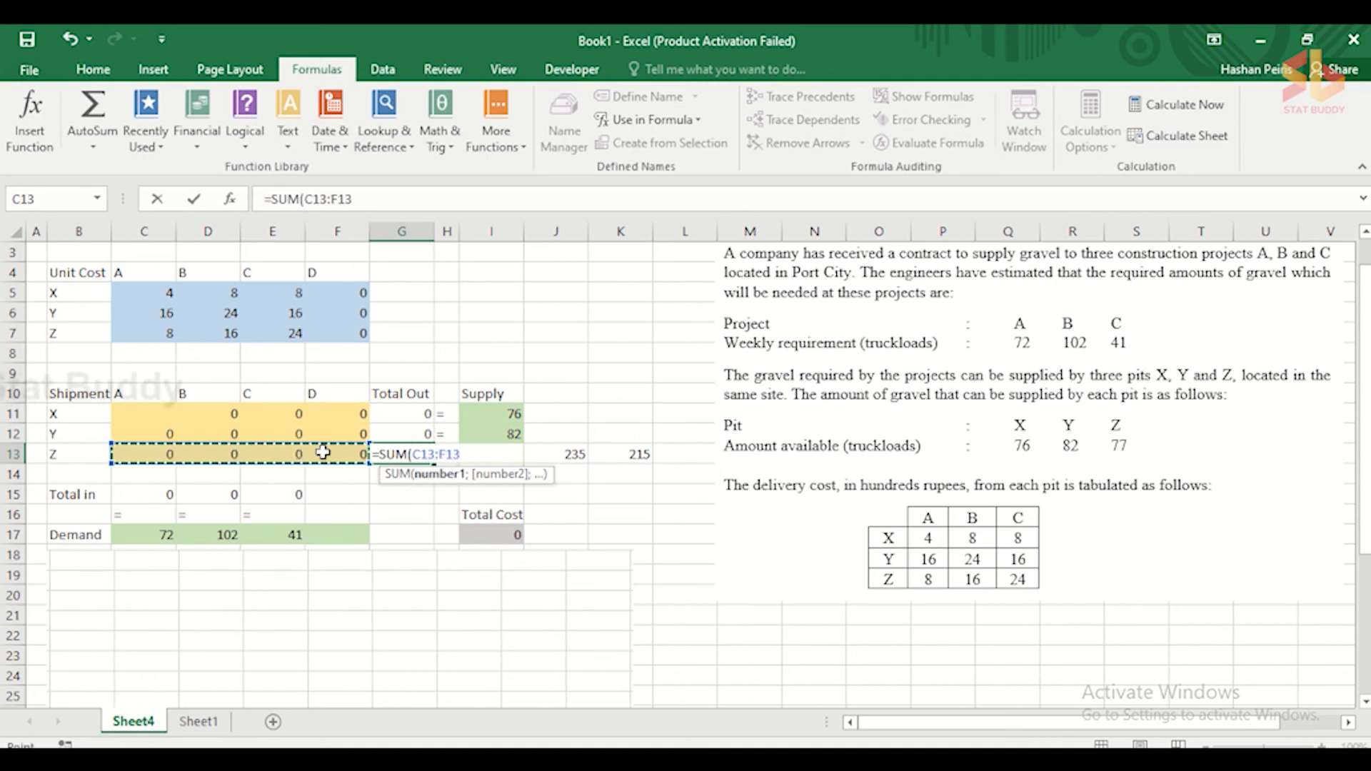
pyautogui.press('Return')
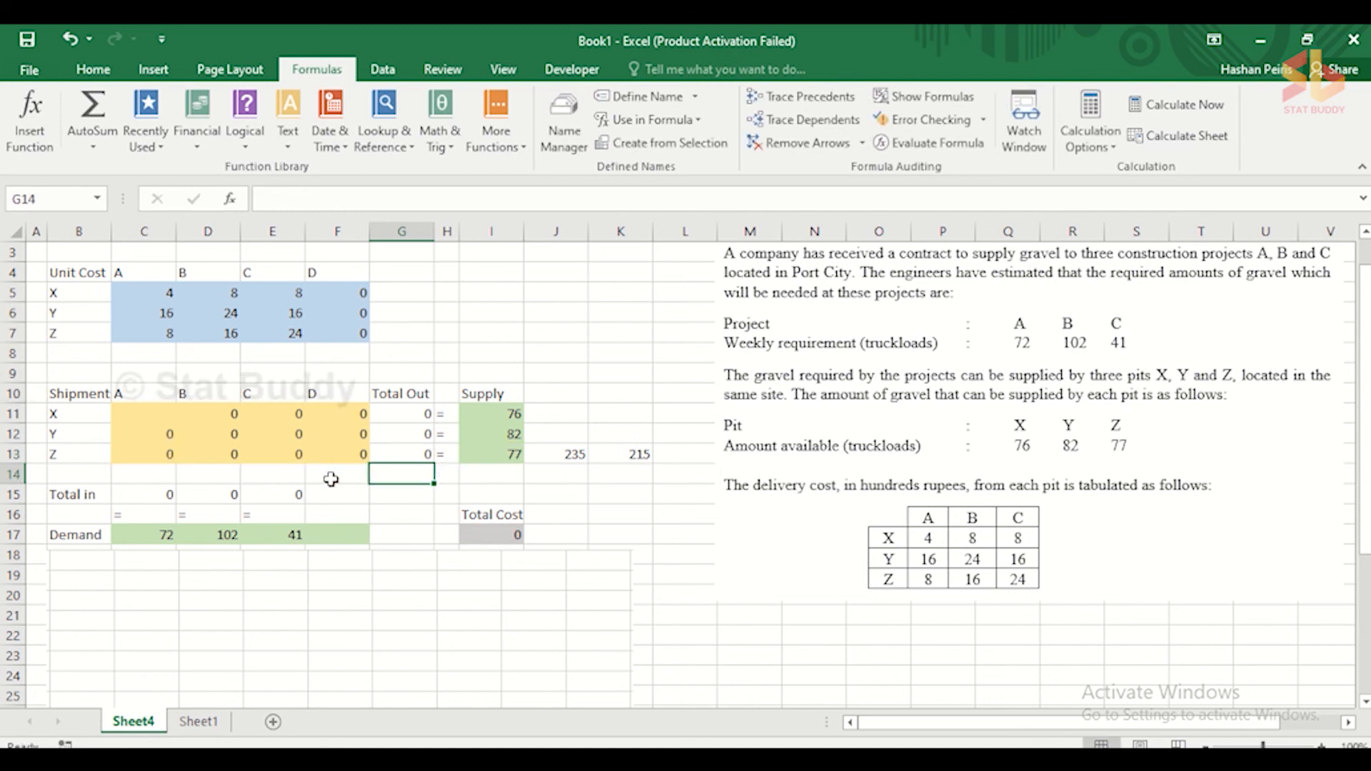
# - Fill in project D's lower rows with 0 in F15, an equals sign in F16 and a demand of 20 in F17
pyautogui.click(347, 494)
pyautogui.write('0')
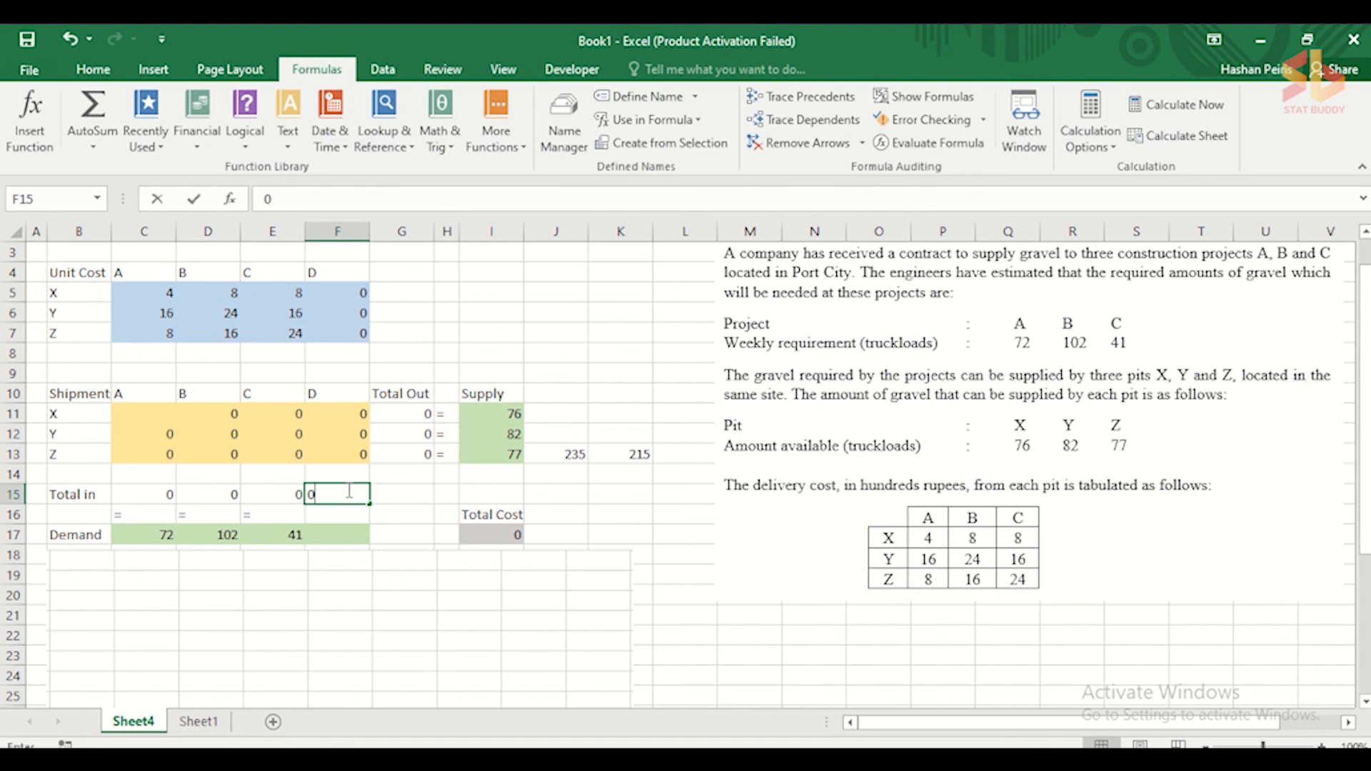
pyautogui.press('Return')
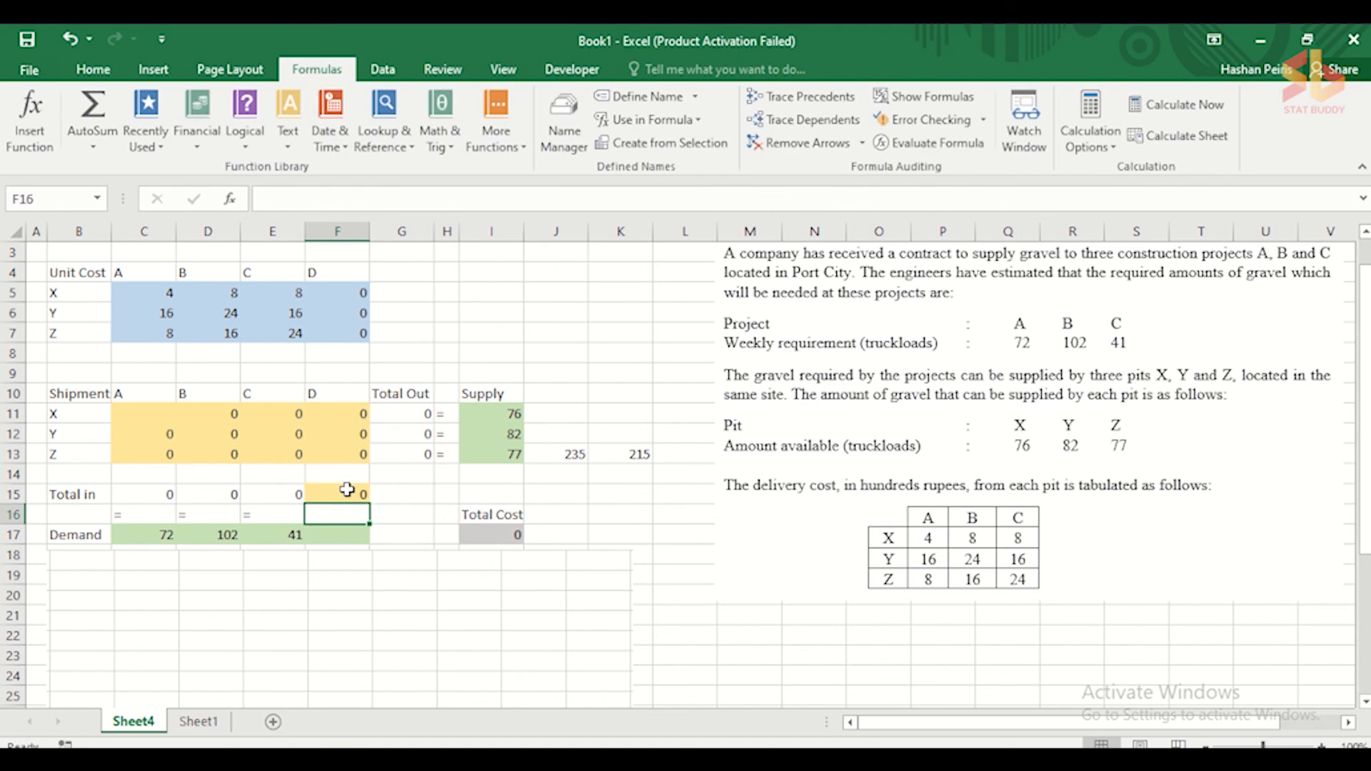
pyautogui.write('=')
pyautogui.press('Return')
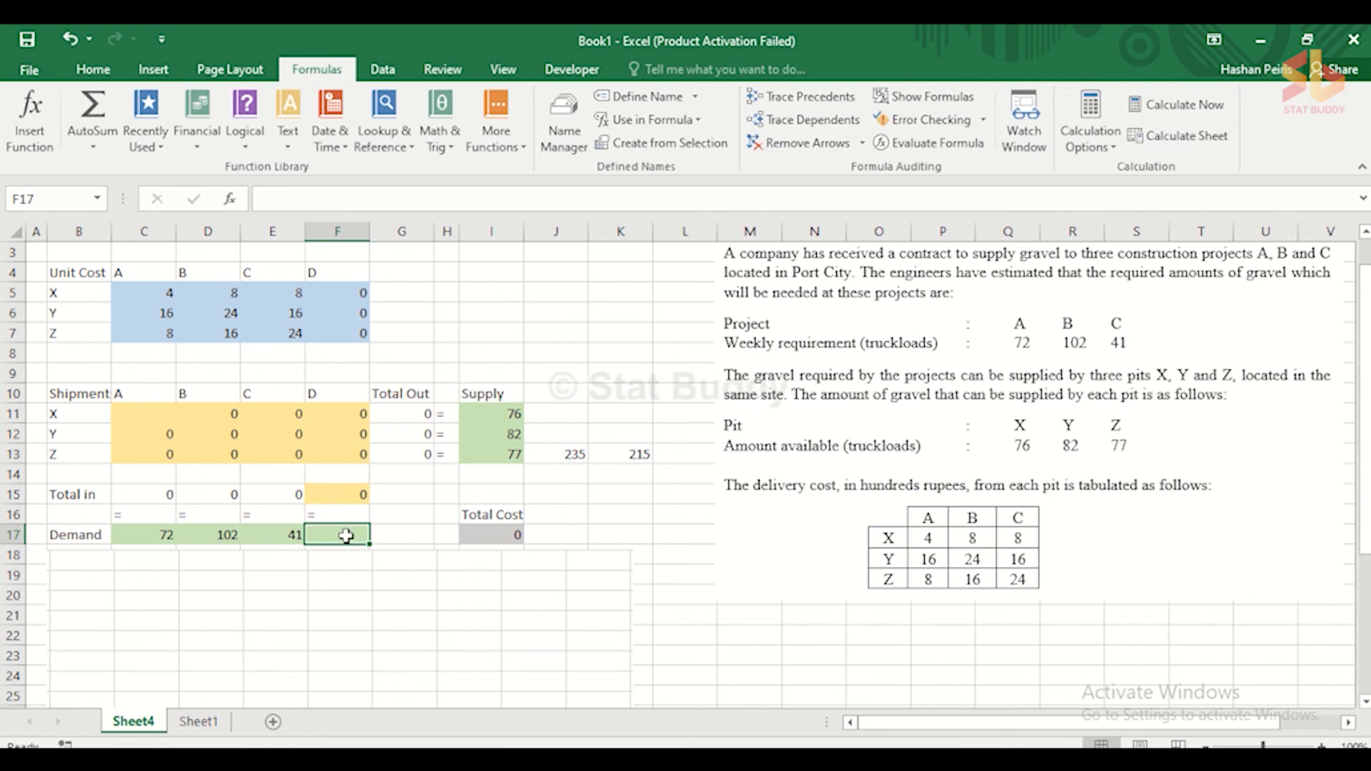
pyautogui.write('20')
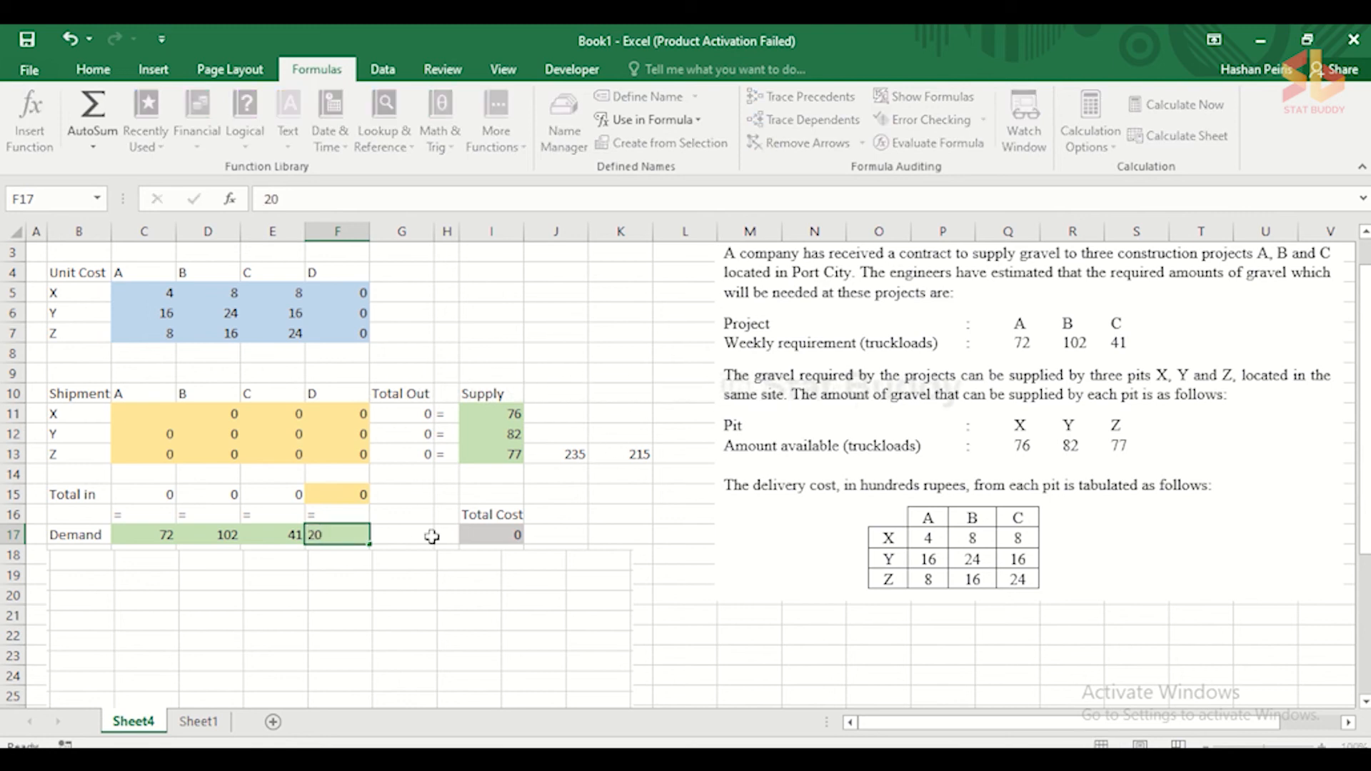
pyautogui.press('Tab')
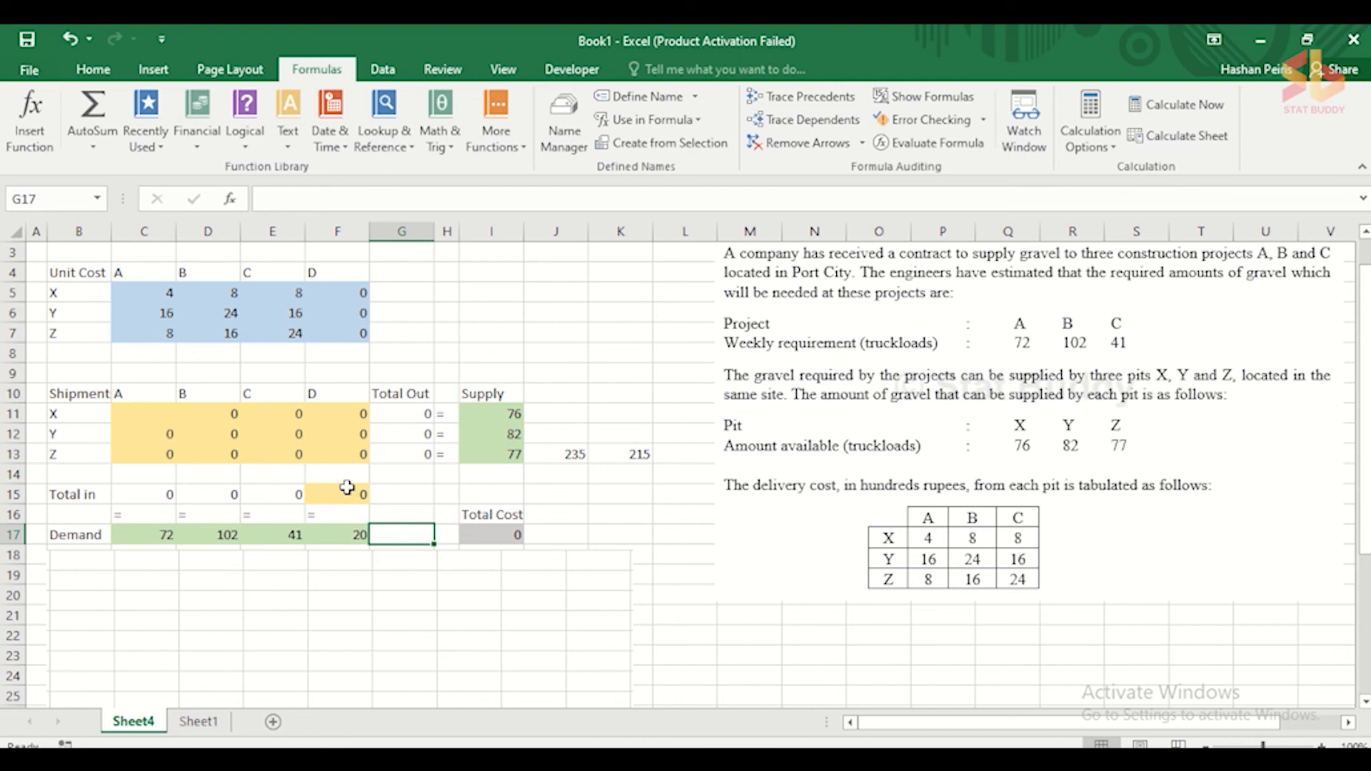
# - Replace project D's Total in value in F15 with the formula =SUM(F11:F13)
pyautogui.click(347, 487)
pyautogui.write('=S')
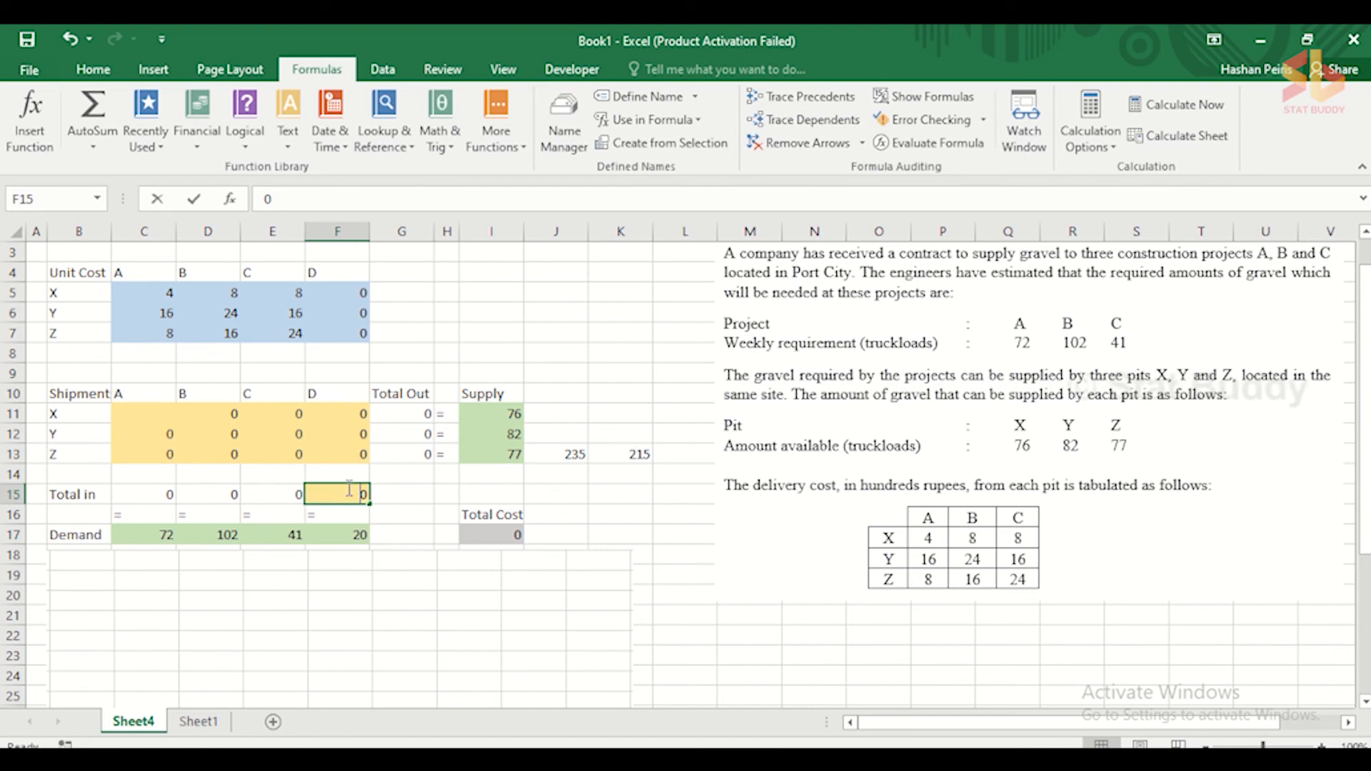
pyautogui.write('UM(')
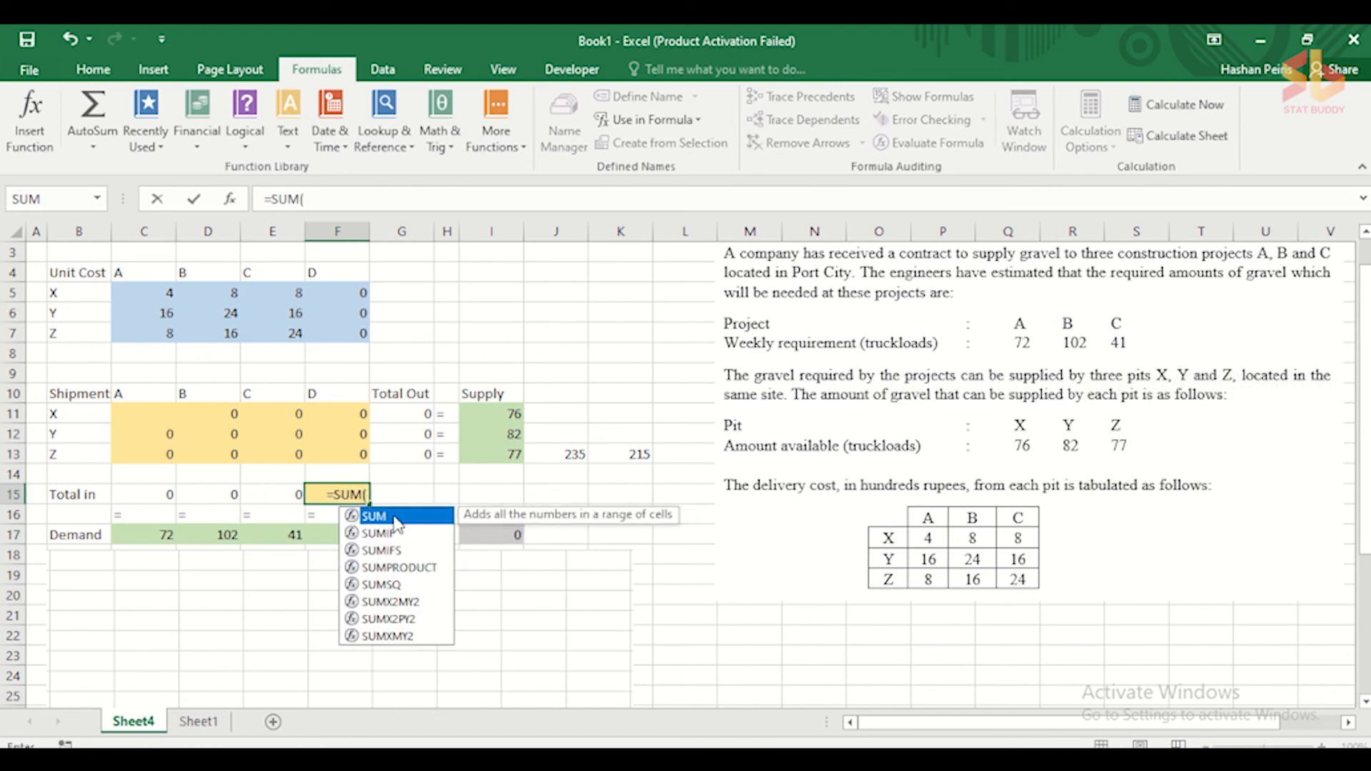
pyautogui.doubleClick(395, 518)
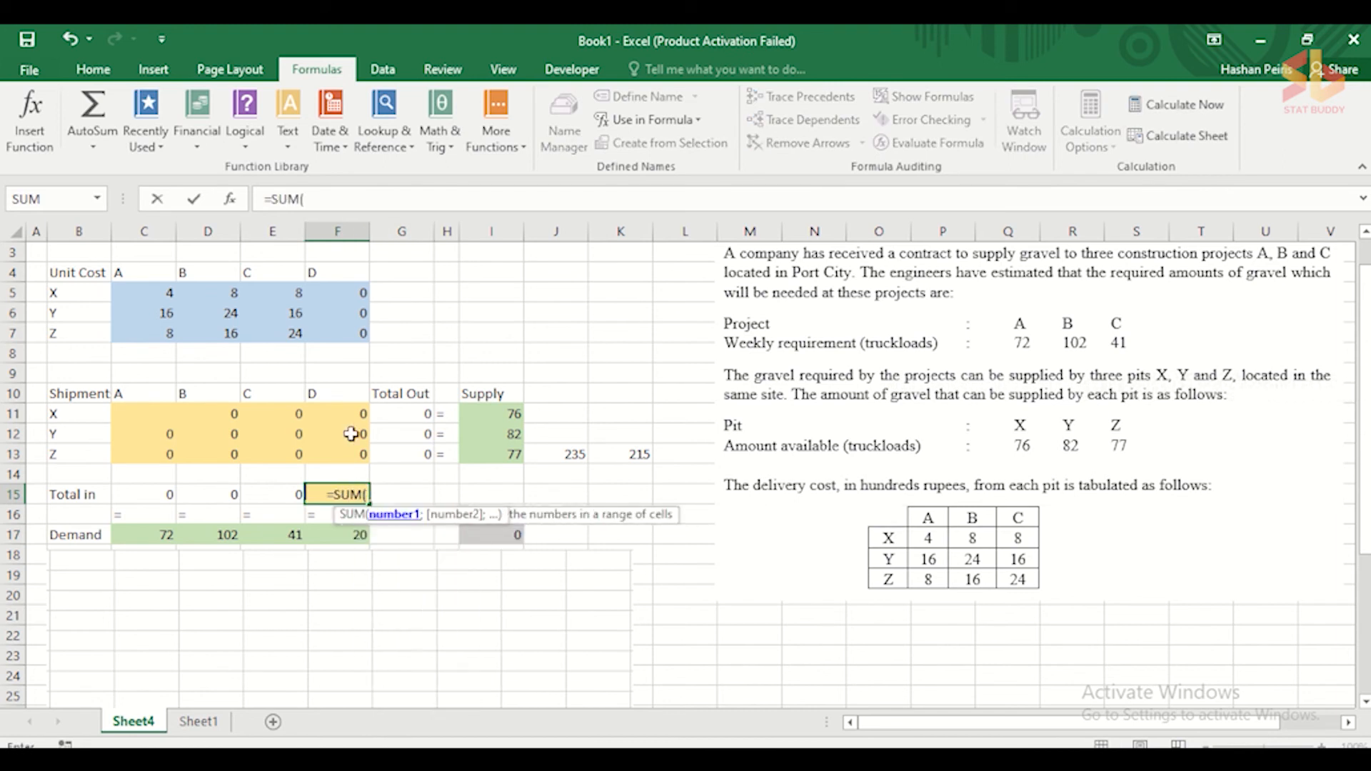
pyautogui.click(348, 418)
pyautogui.moveTo(346, 434); pyautogui.dragTo(348, 458)
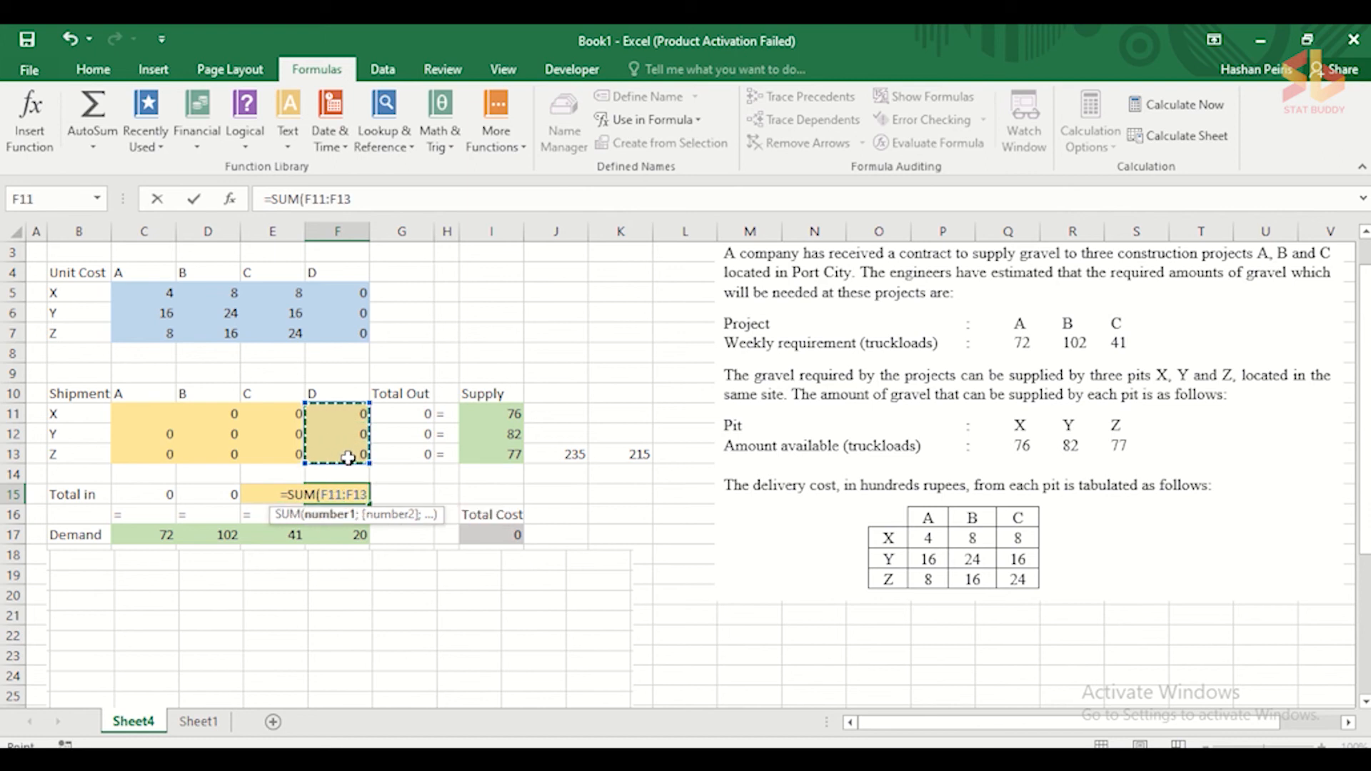
pyautogui.press('Return')
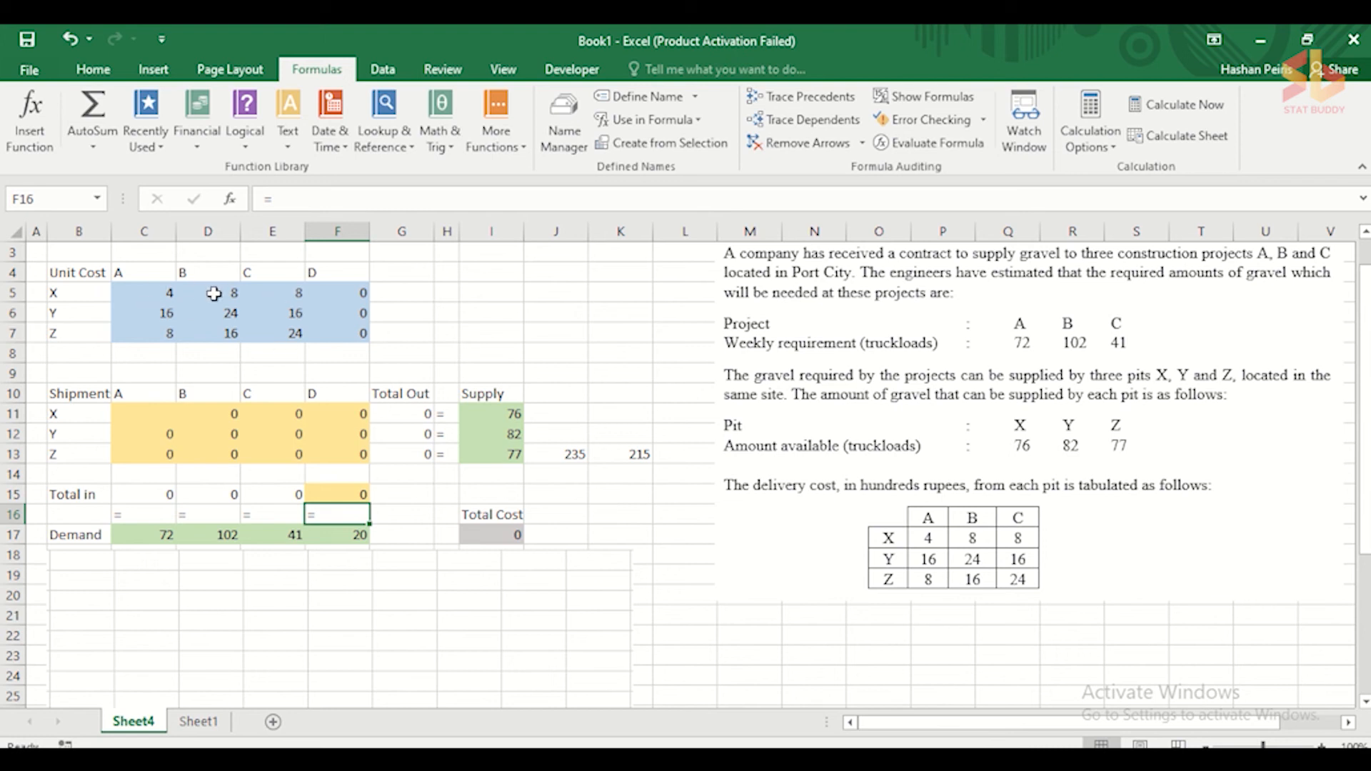
# - Edit the UnitCost named range so that it refers to =Sheet4!$C$5:$F$7, including project D's costs
pyautogui.click(383, 70)
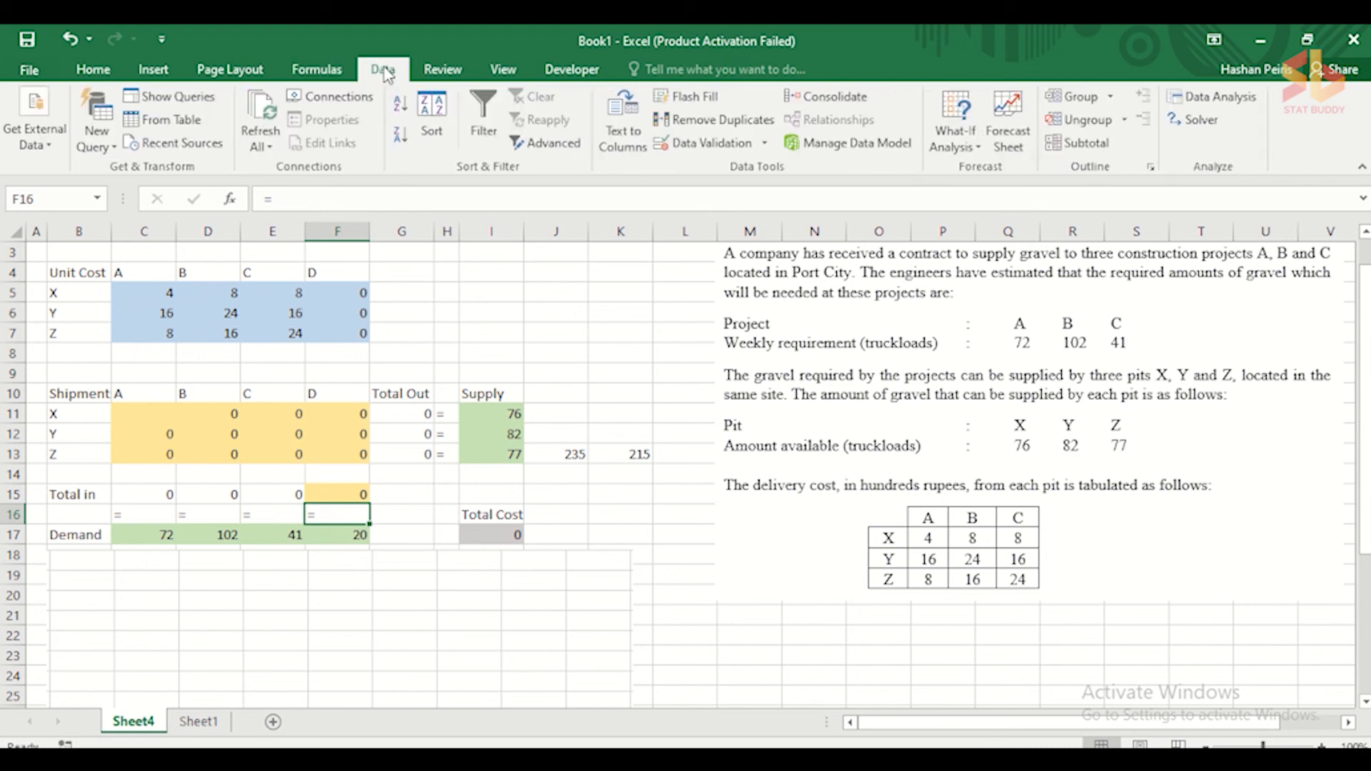
pyautogui.click(316, 70)
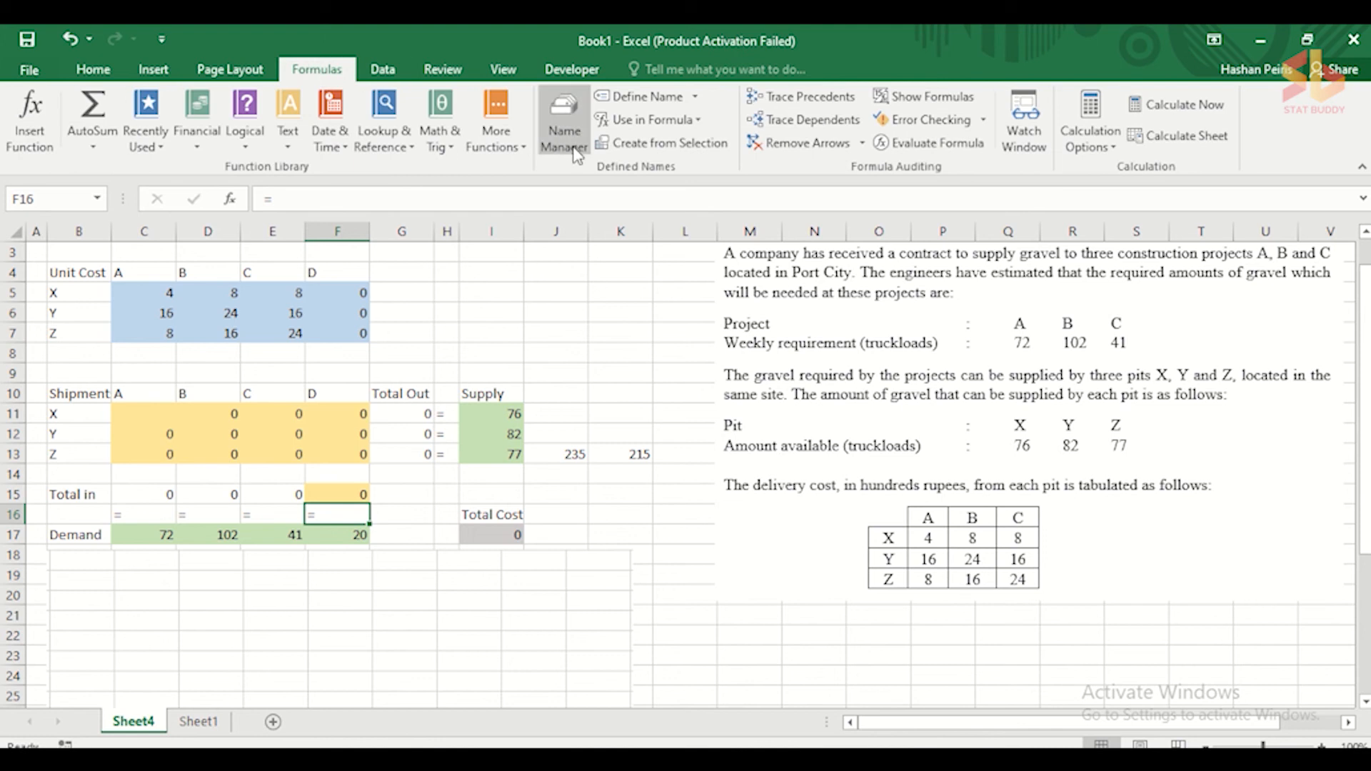
pyautogui.click(565, 118)
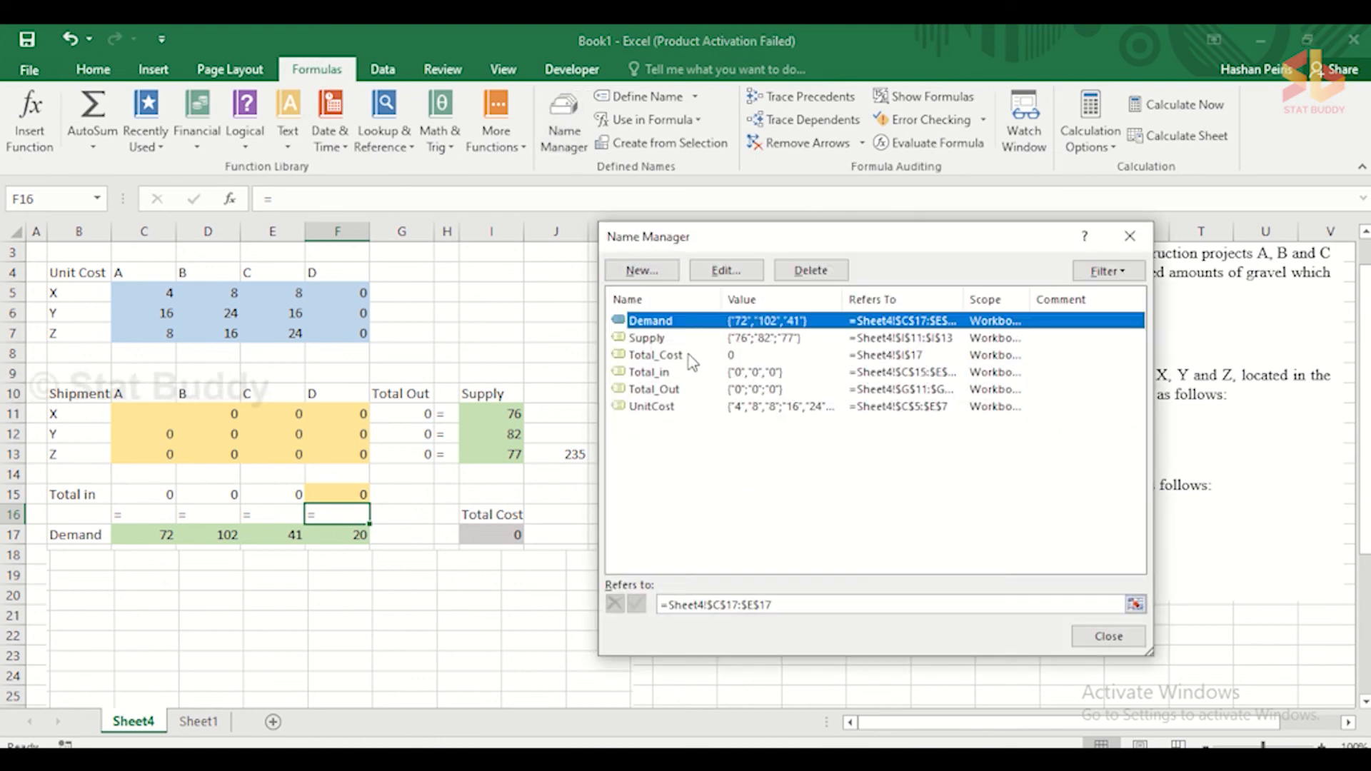
pyautogui.click(669, 409)
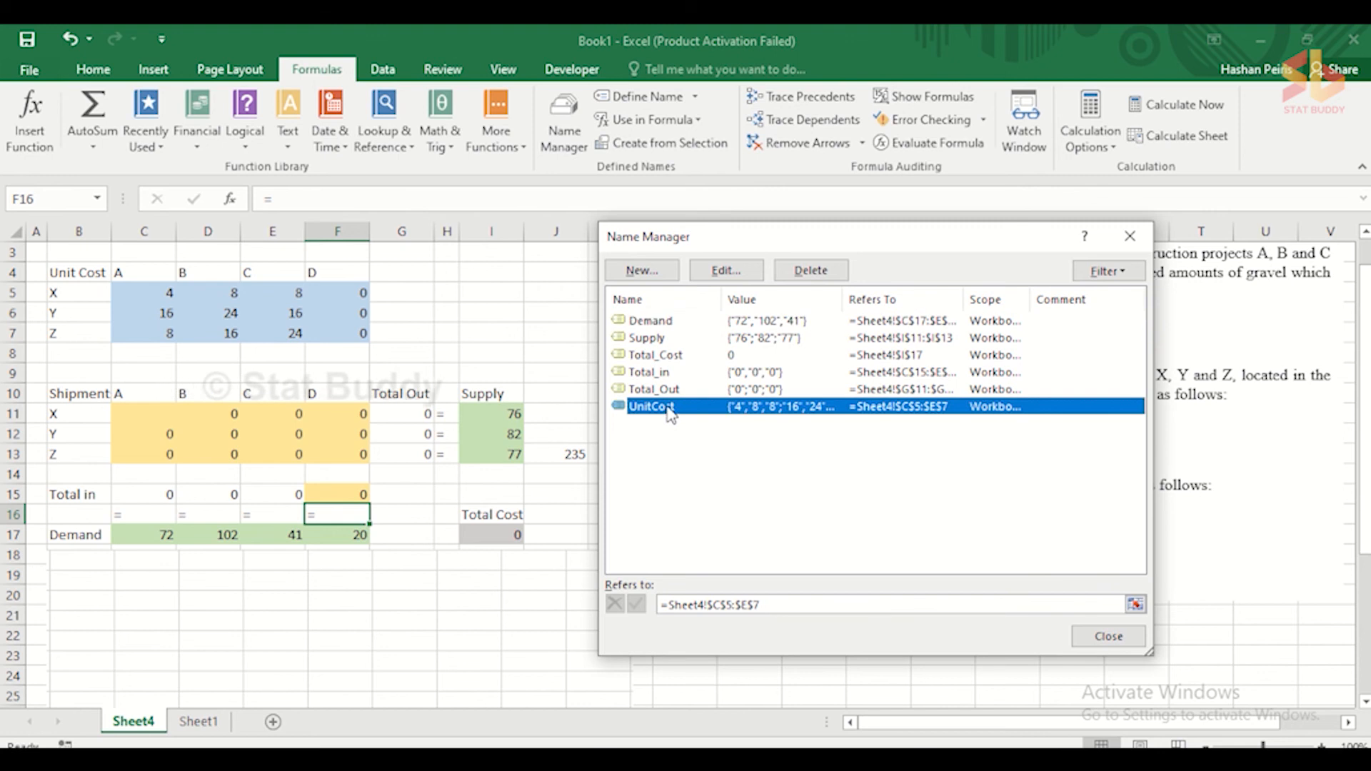
pyautogui.click(727, 270)
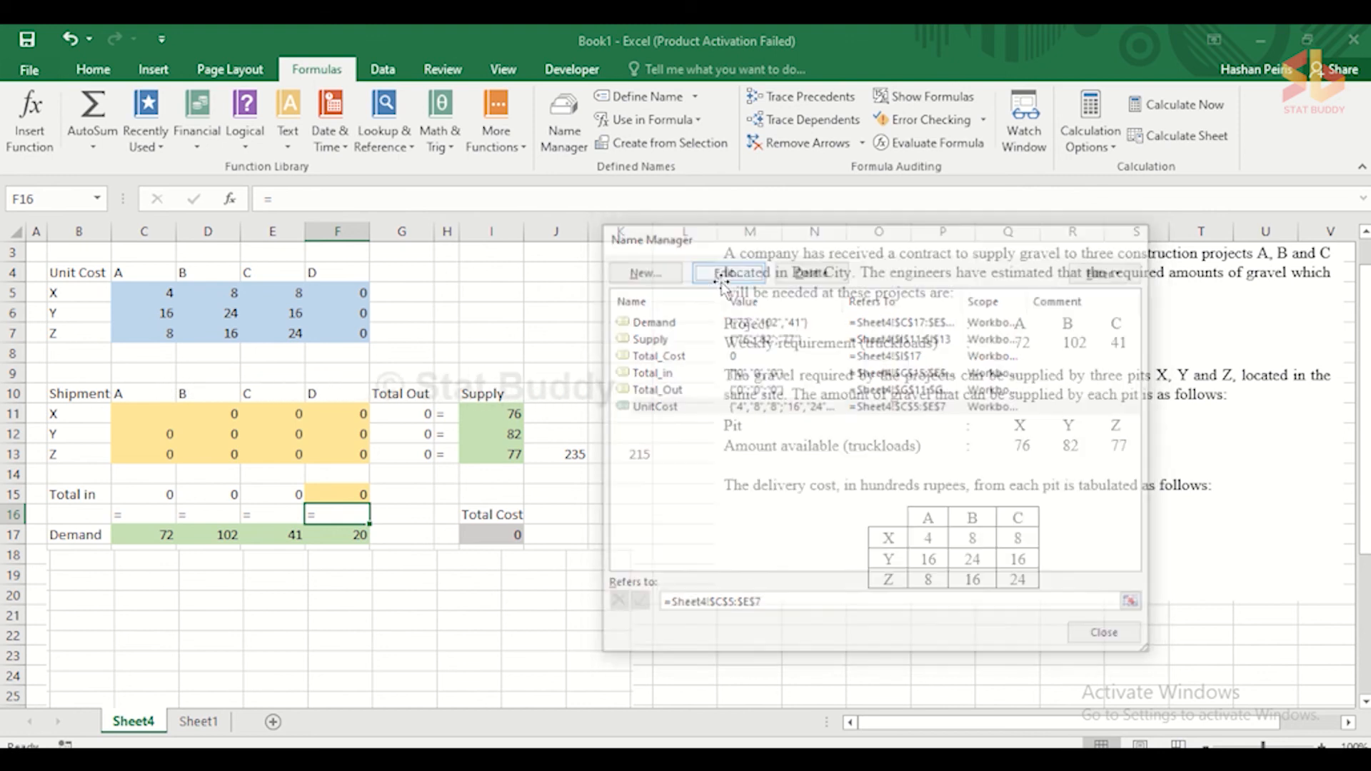
pyautogui.moveTo(897, 512); pyautogui.dragTo(792, 514)
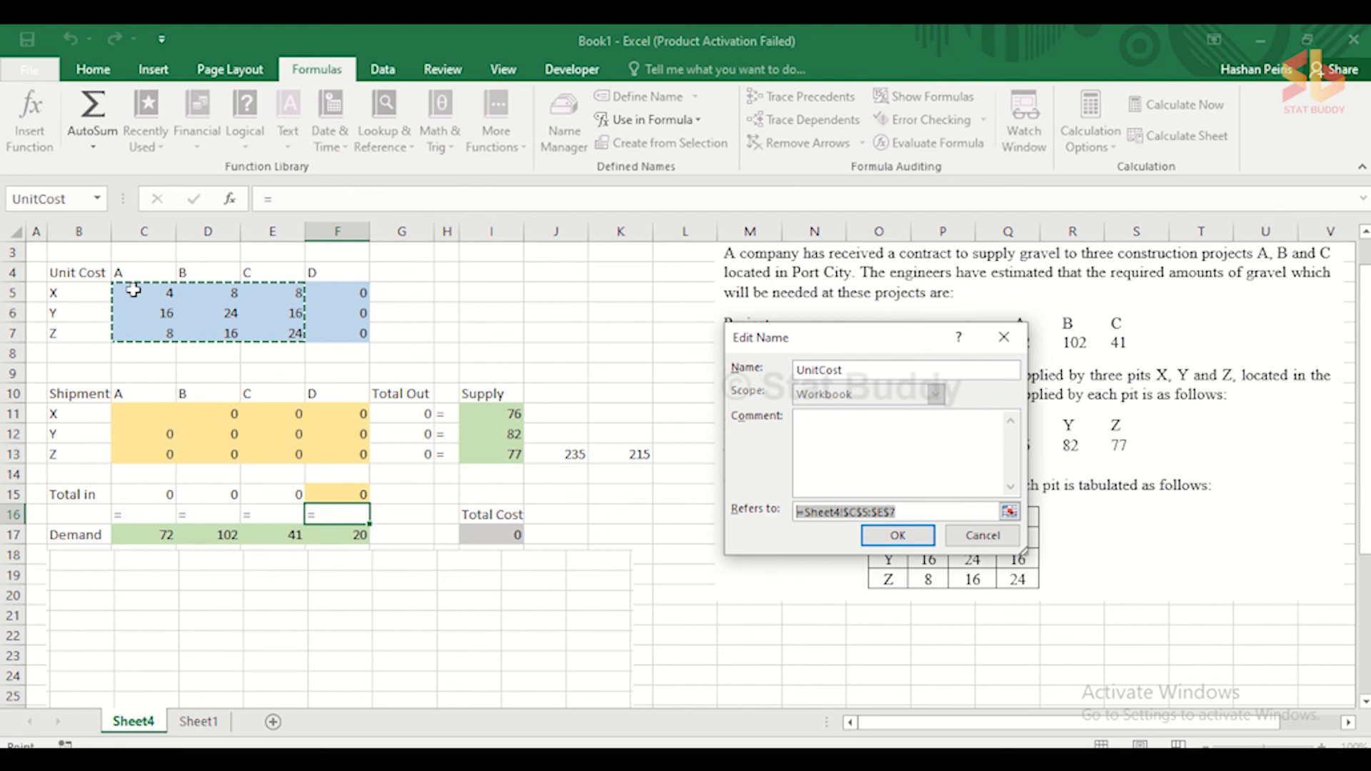
pyautogui.moveTo(168, 293); pyautogui.dragTo(337, 340)
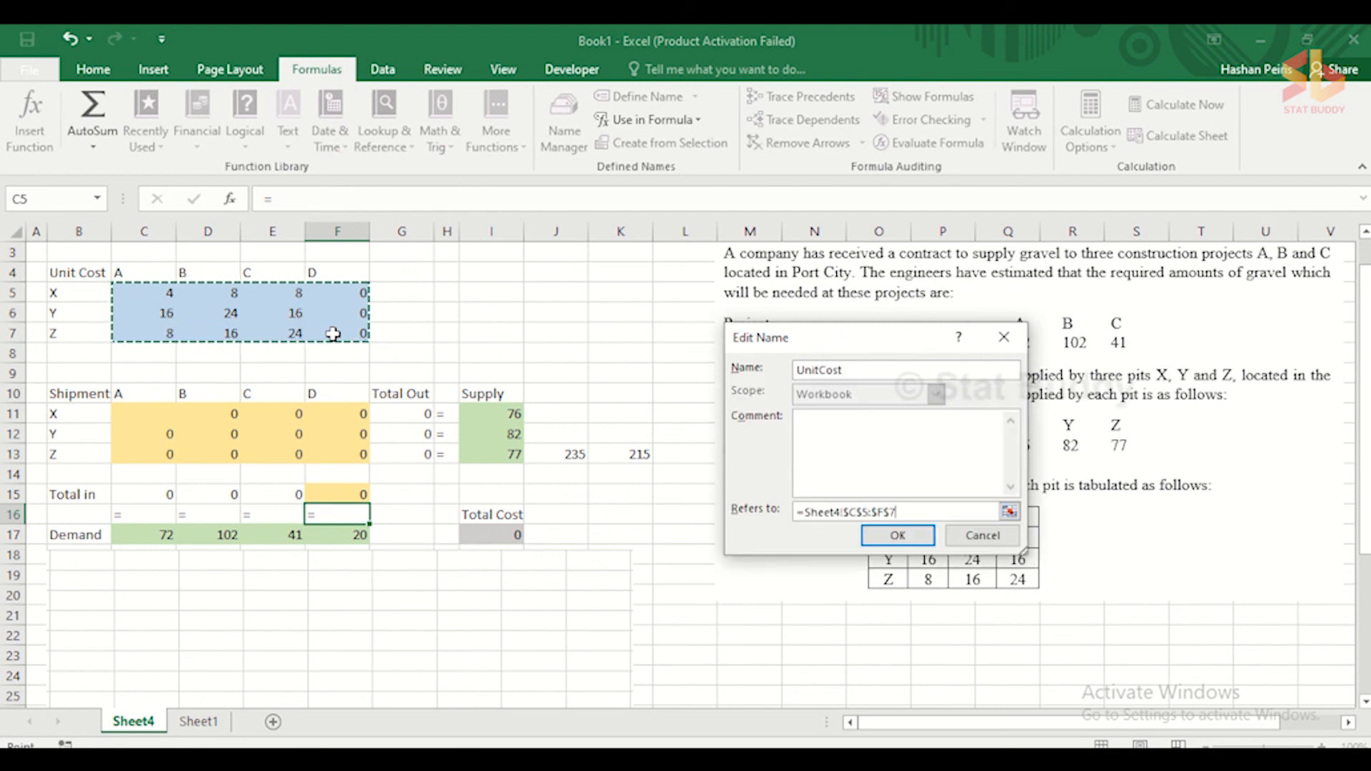
pyautogui.click(898, 535)
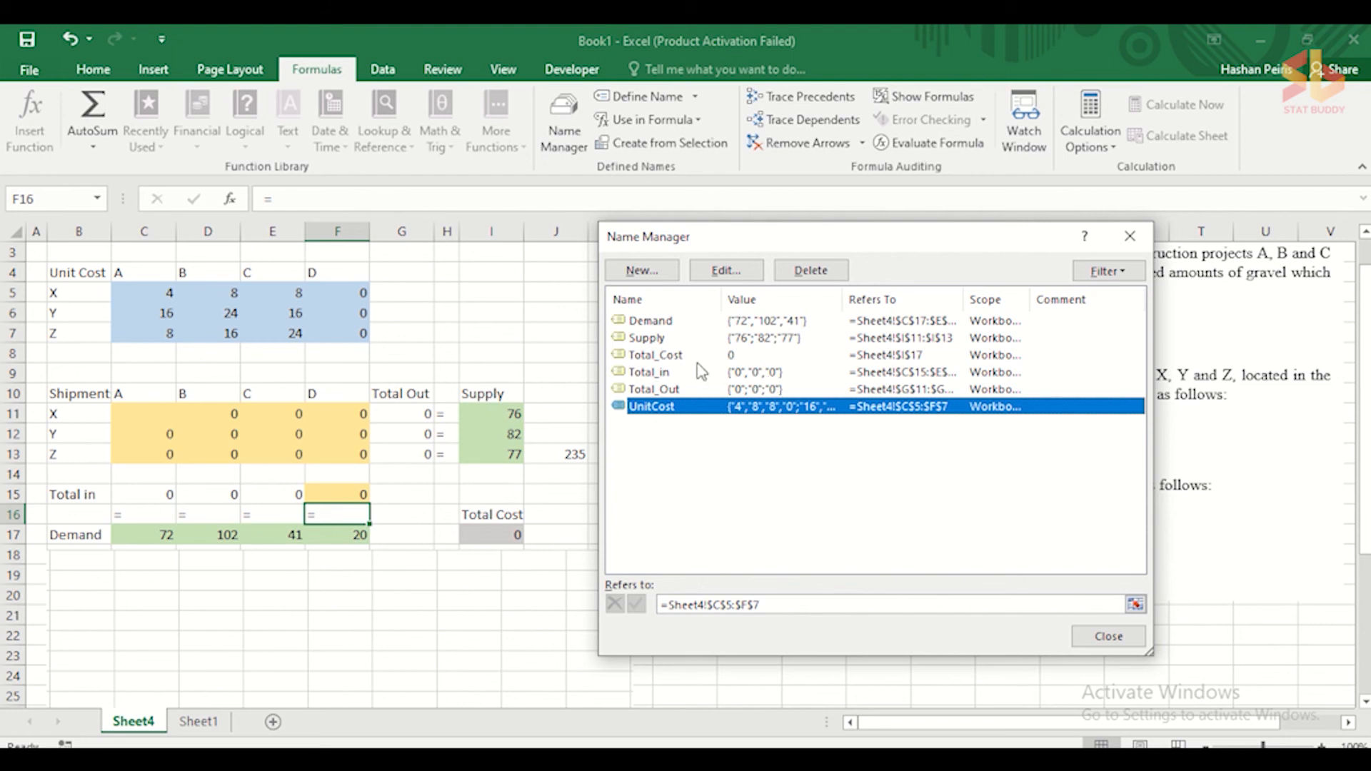
# - Extend the Demand named range to =Sheet4!$C$17:$F$17 and close the list of defined names
pyautogui.click(727, 323)
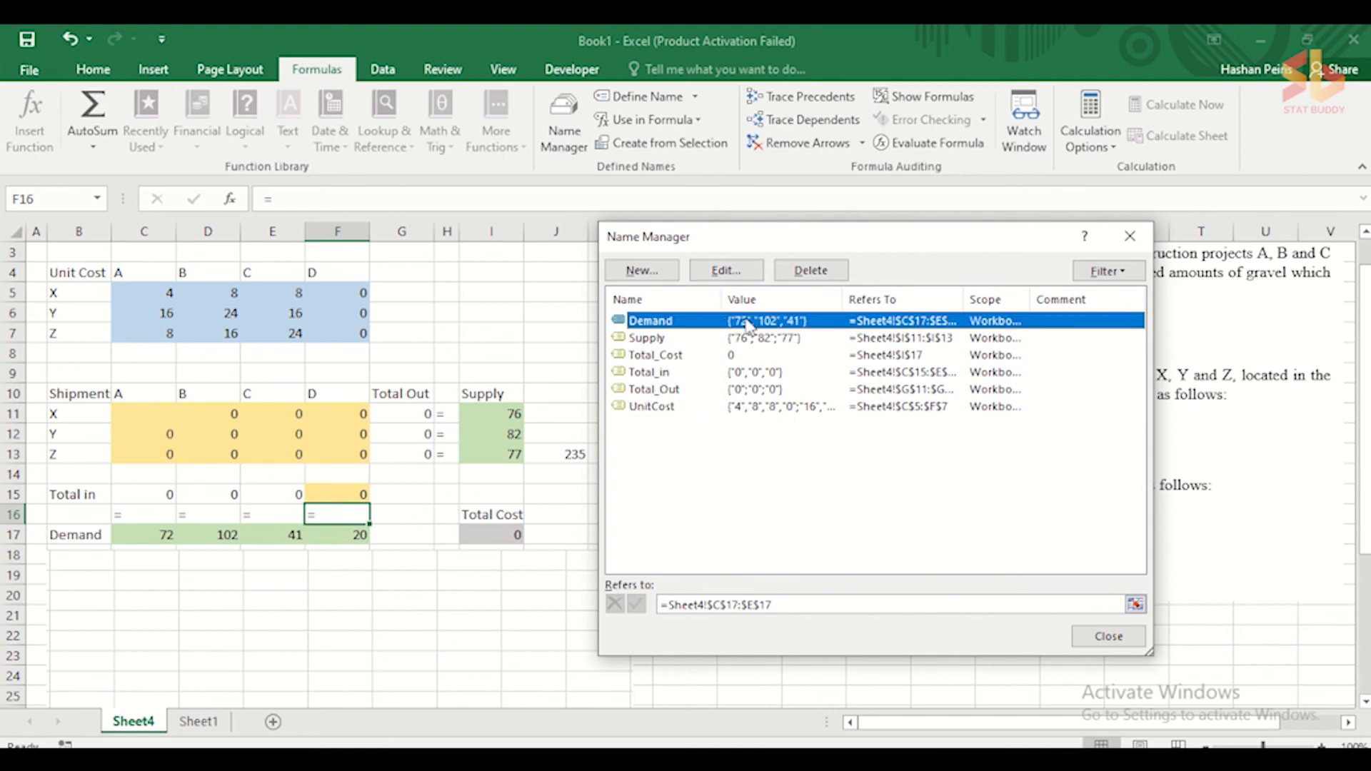
pyautogui.click(726, 270)
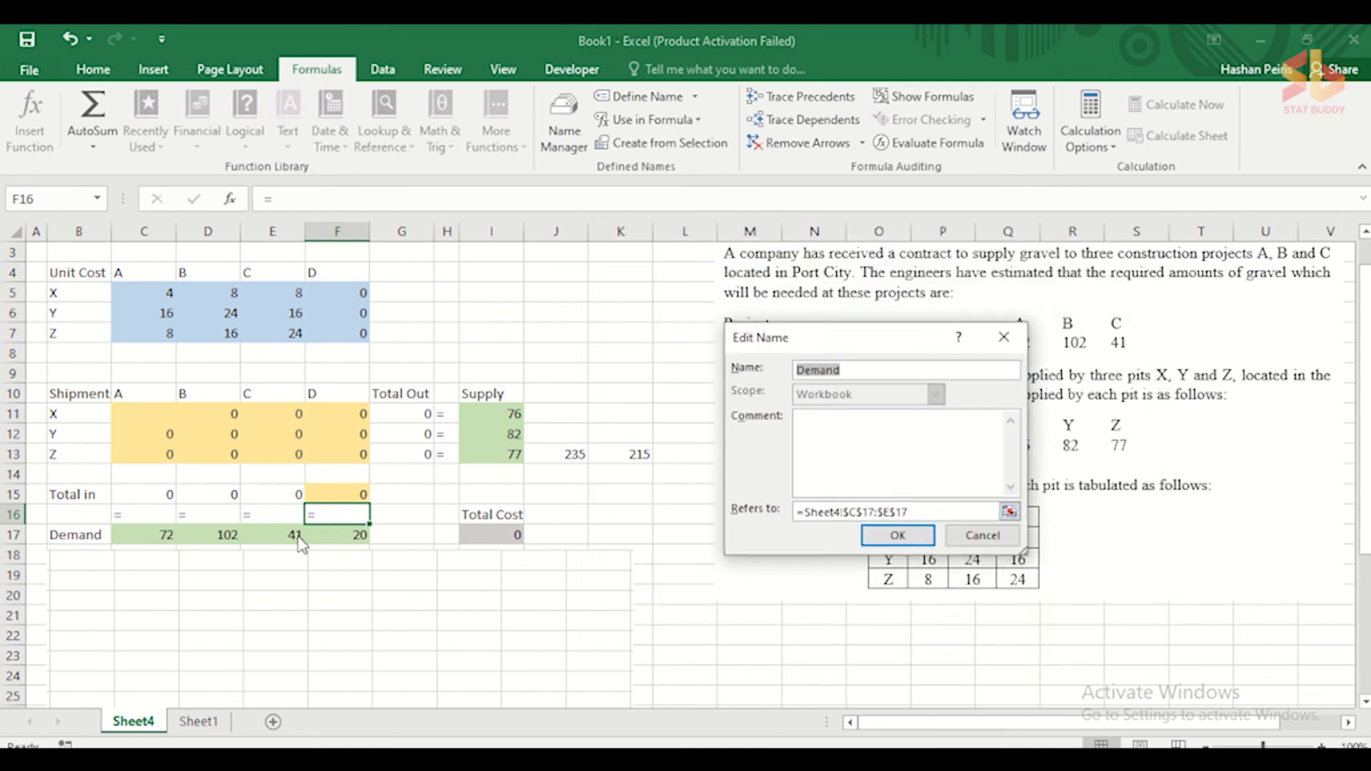
pyautogui.moveTo(919, 512); pyautogui.dragTo(792, 511)
pyautogui.click(161, 537)
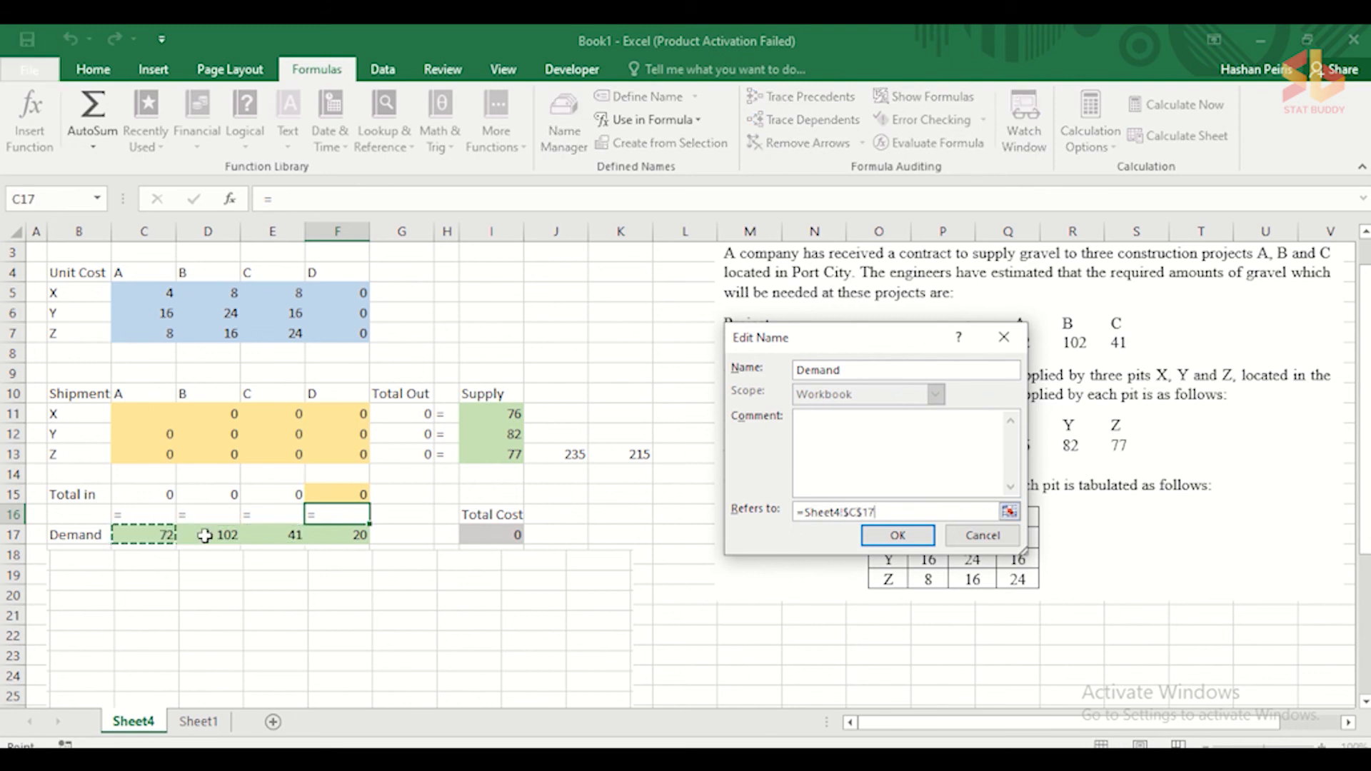
pyautogui.moveTo(351, 538); pyautogui.dragTo(169, 535)
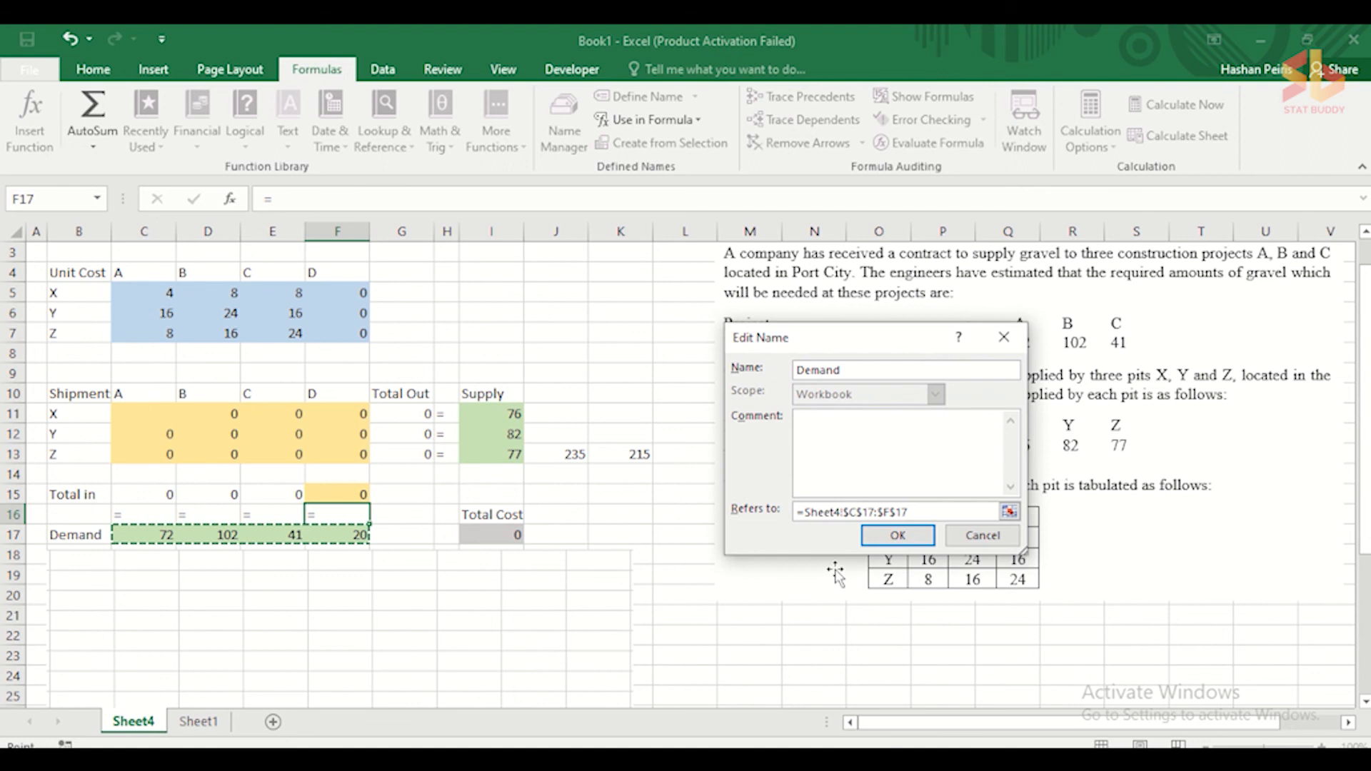
pyautogui.click(884, 537)
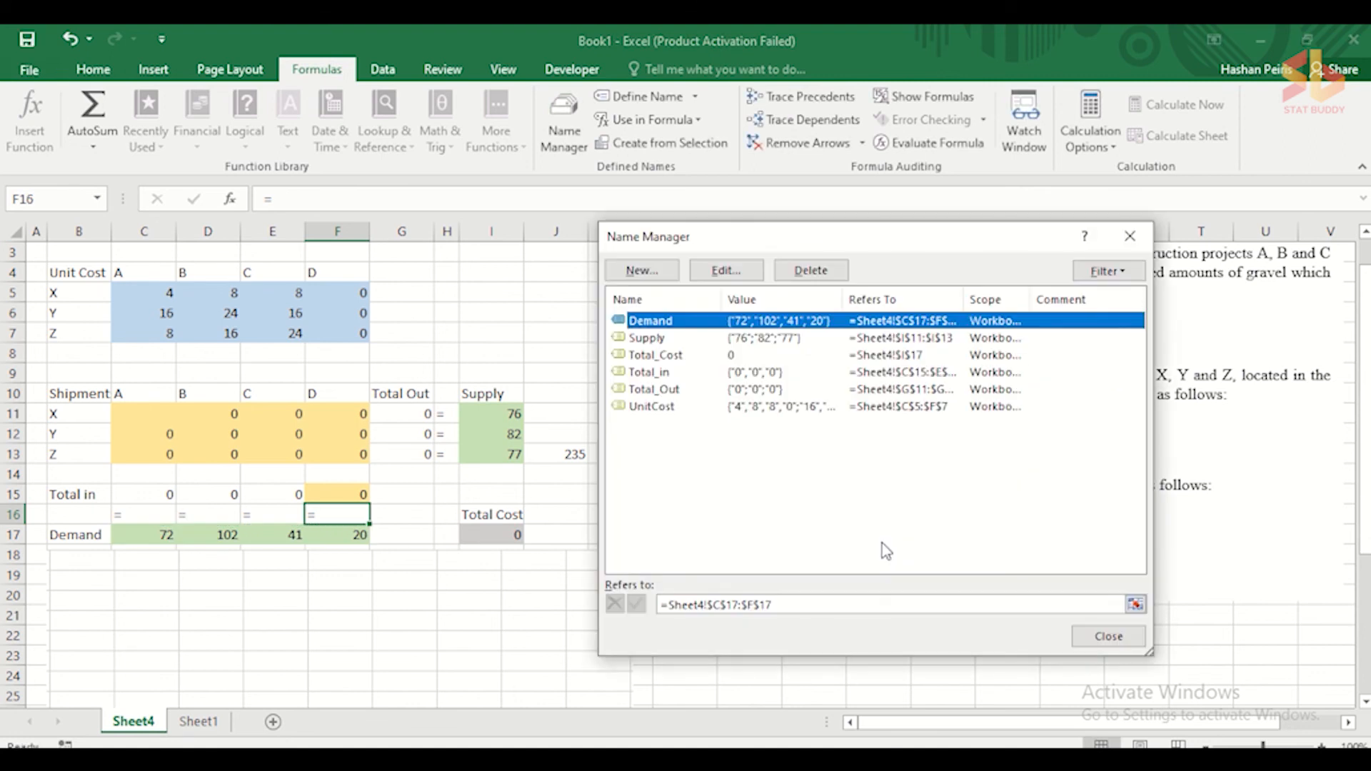
pyautogui.click(1109, 636)
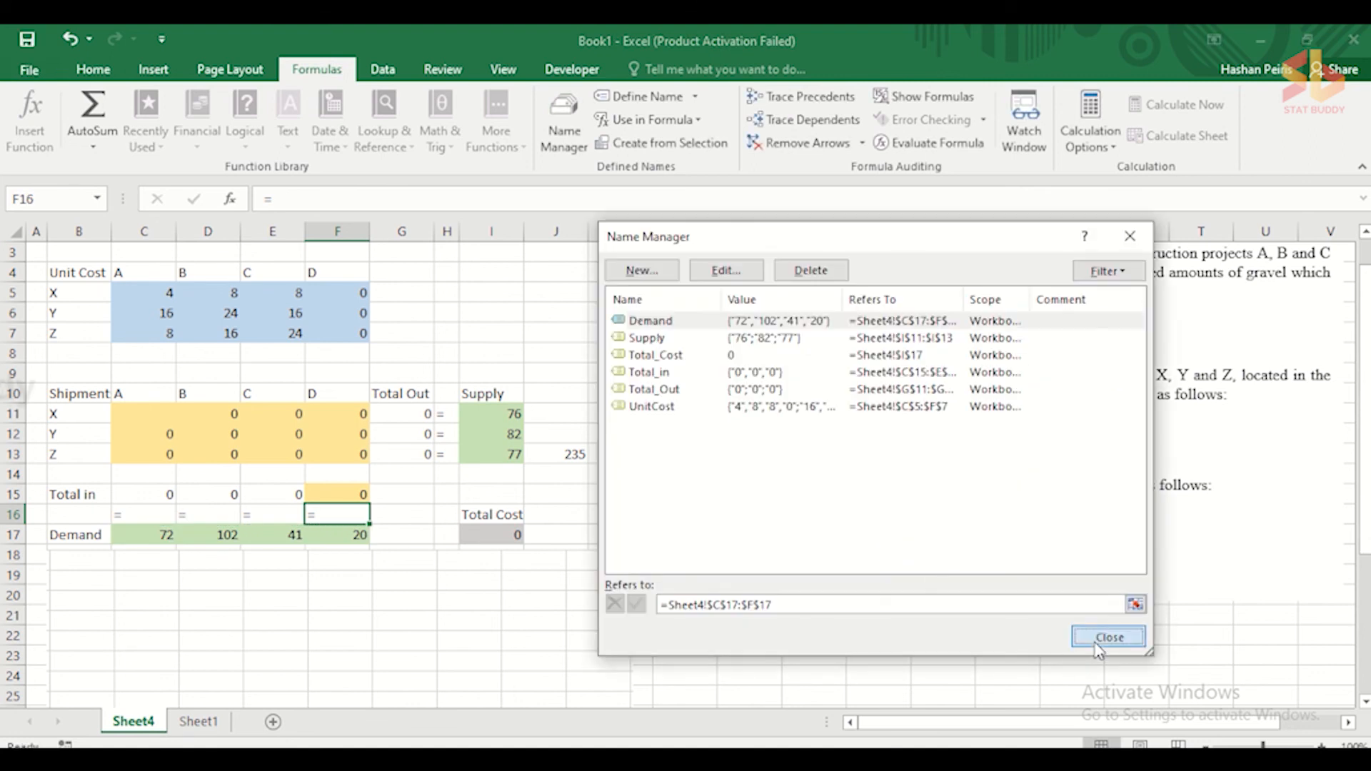
pyautogui.click(612, 518)
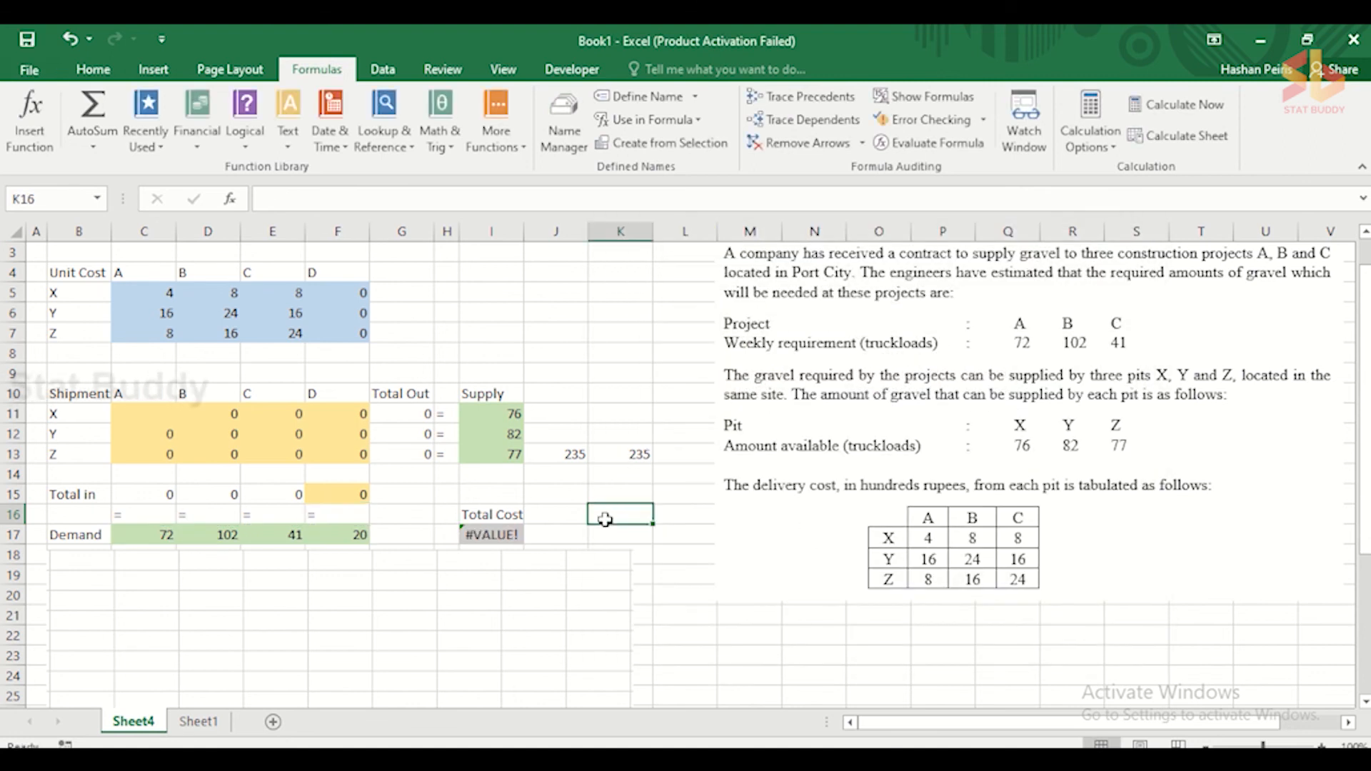
# - Replace the Total Cost formula in I17 with =SUMPRODUCT(UnitCost;C11:F13) so that it covers project D
pyautogui.click(493, 535)
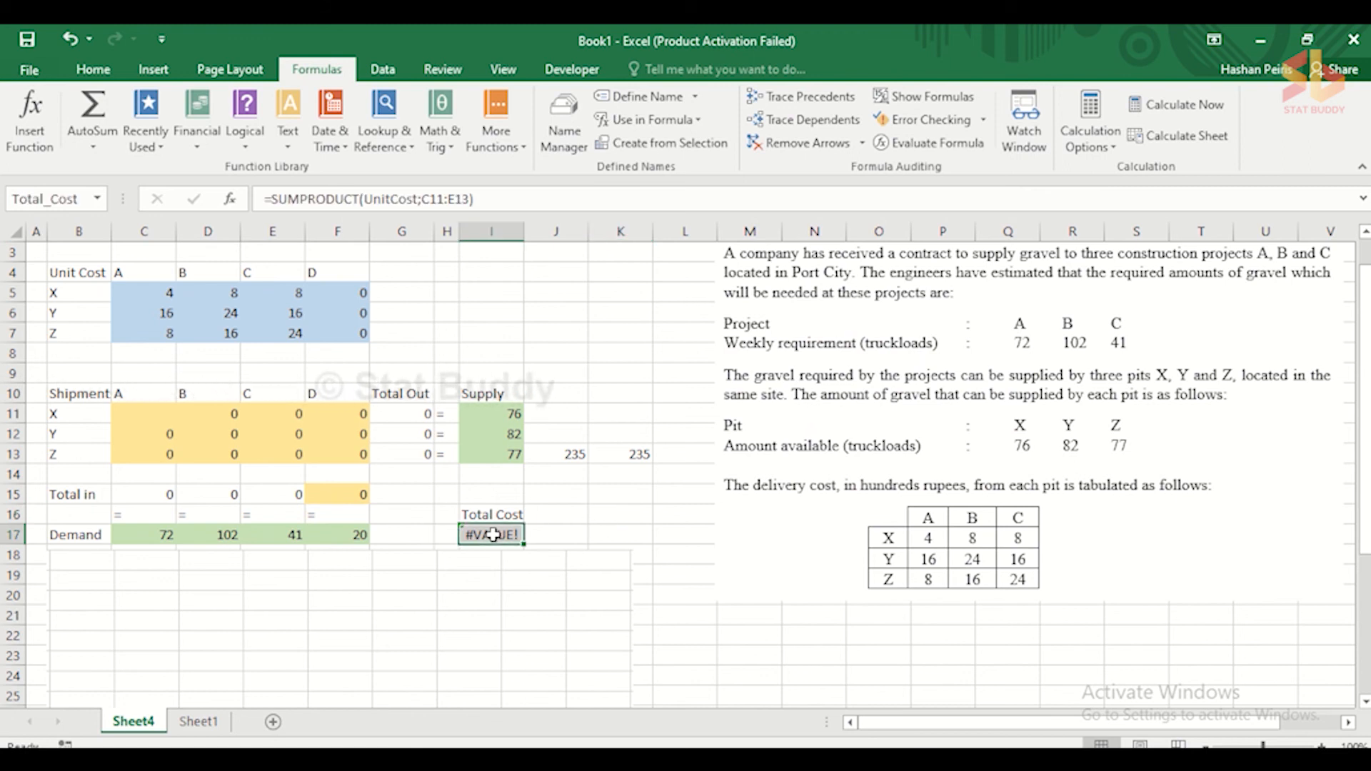
pyautogui.write('=SUM')
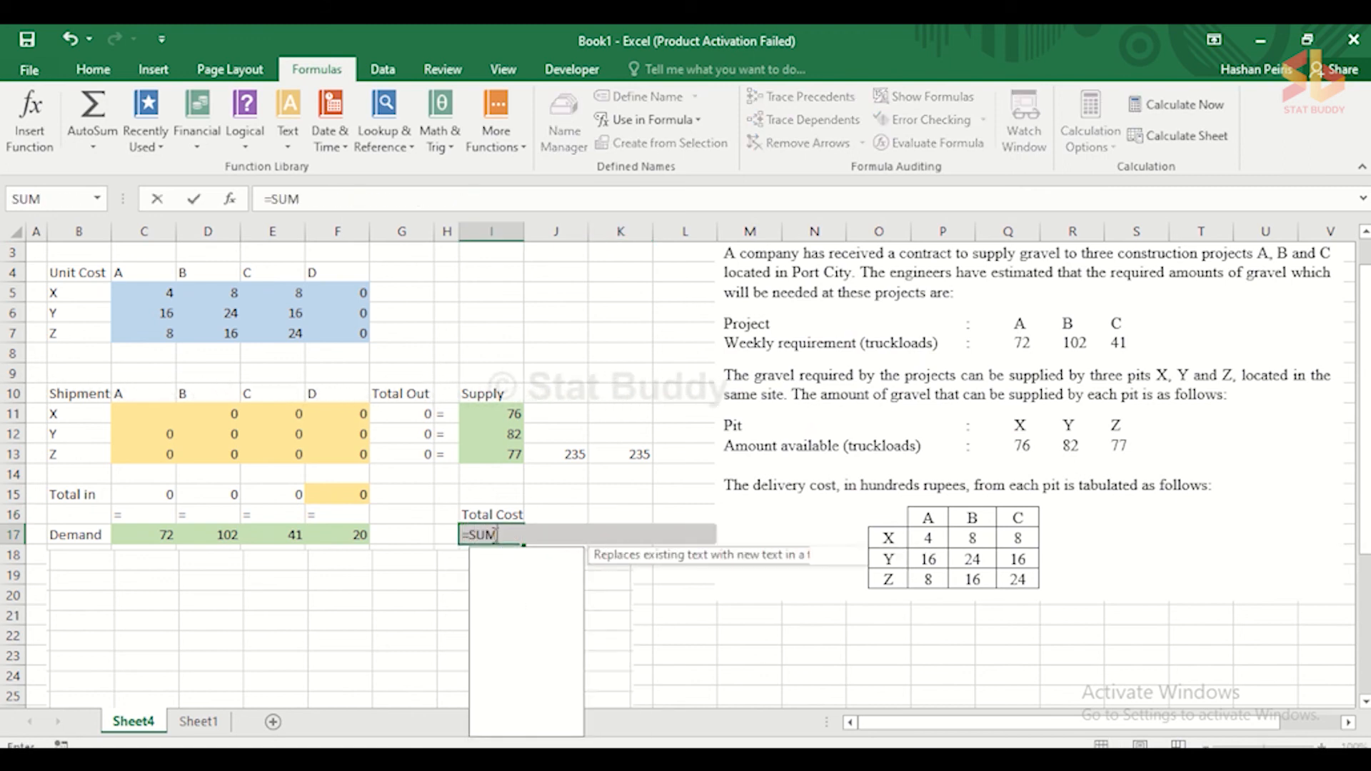
pyautogui.doubleClick(529, 608)
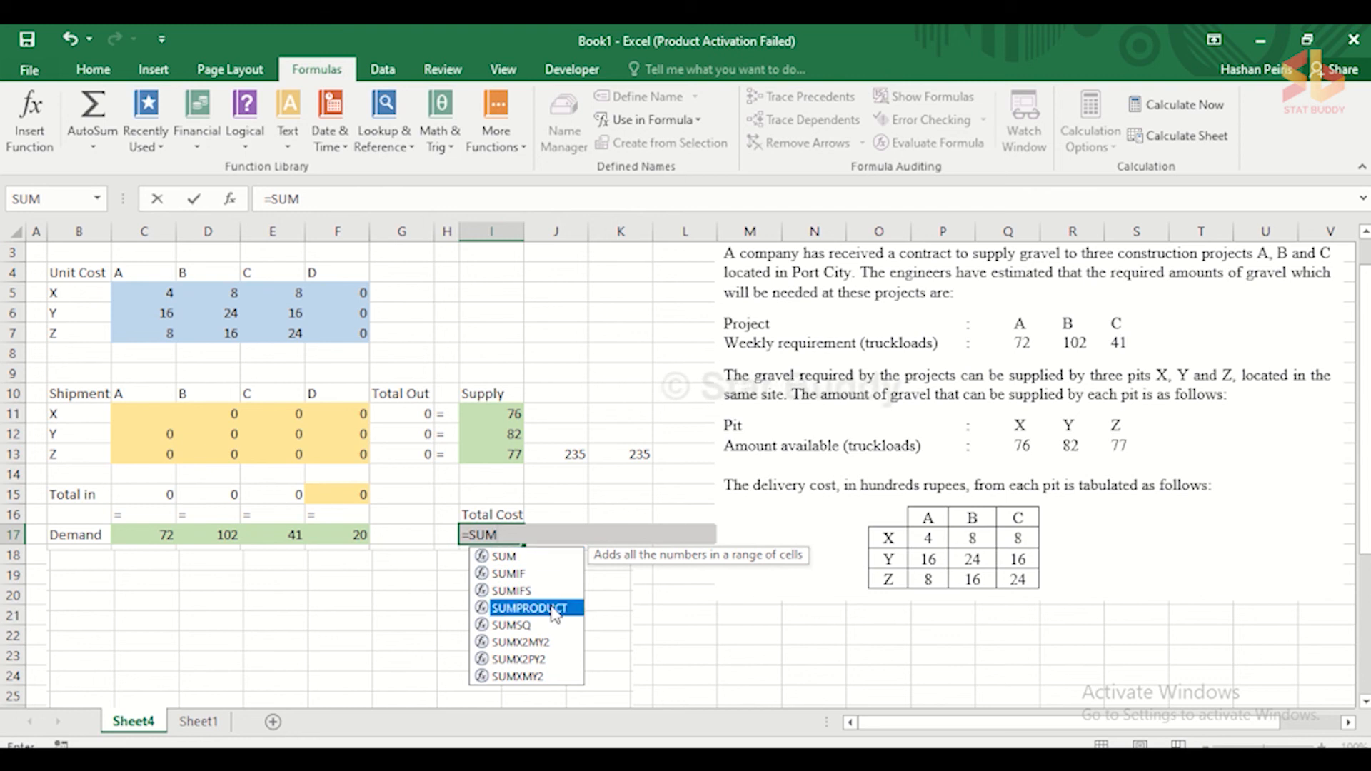
pyautogui.moveTo(143, 293); pyautogui.dragTo(328, 334)
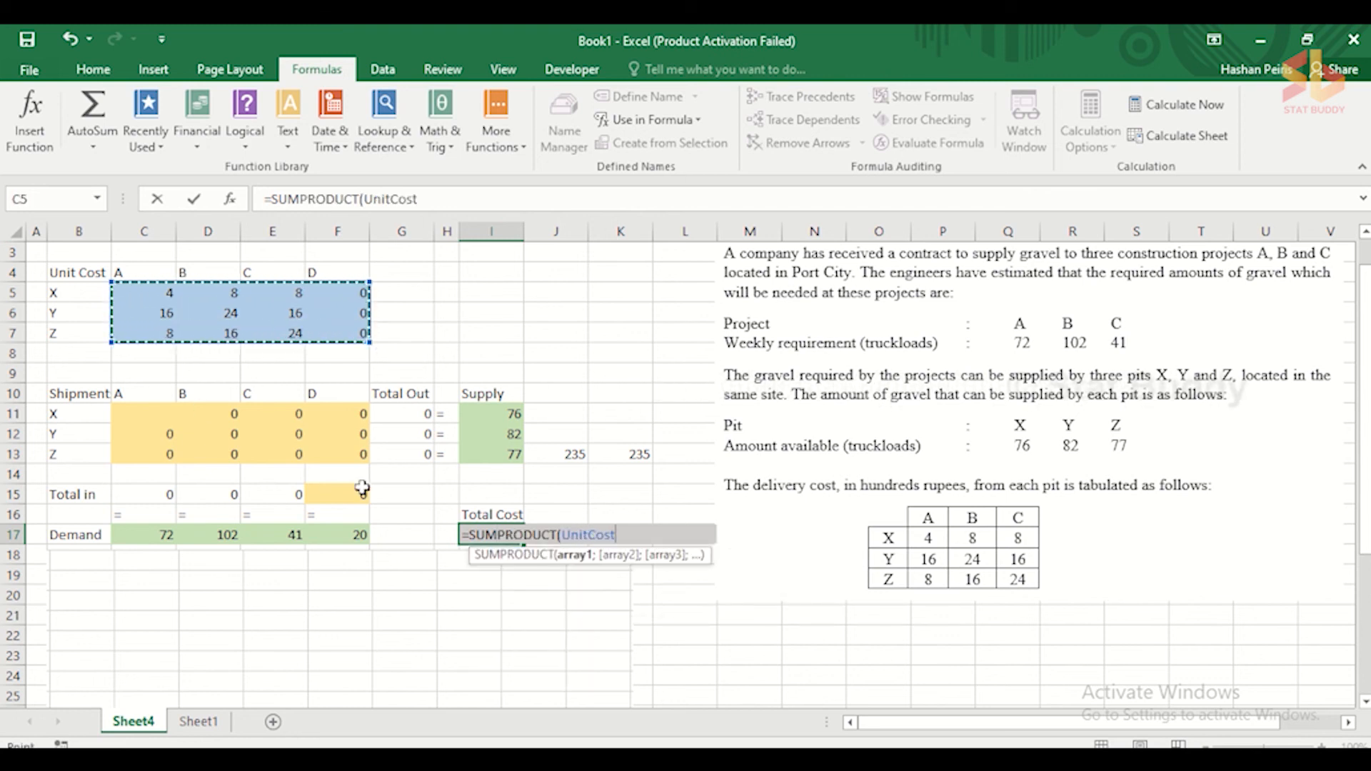
pyautogui.write(';')
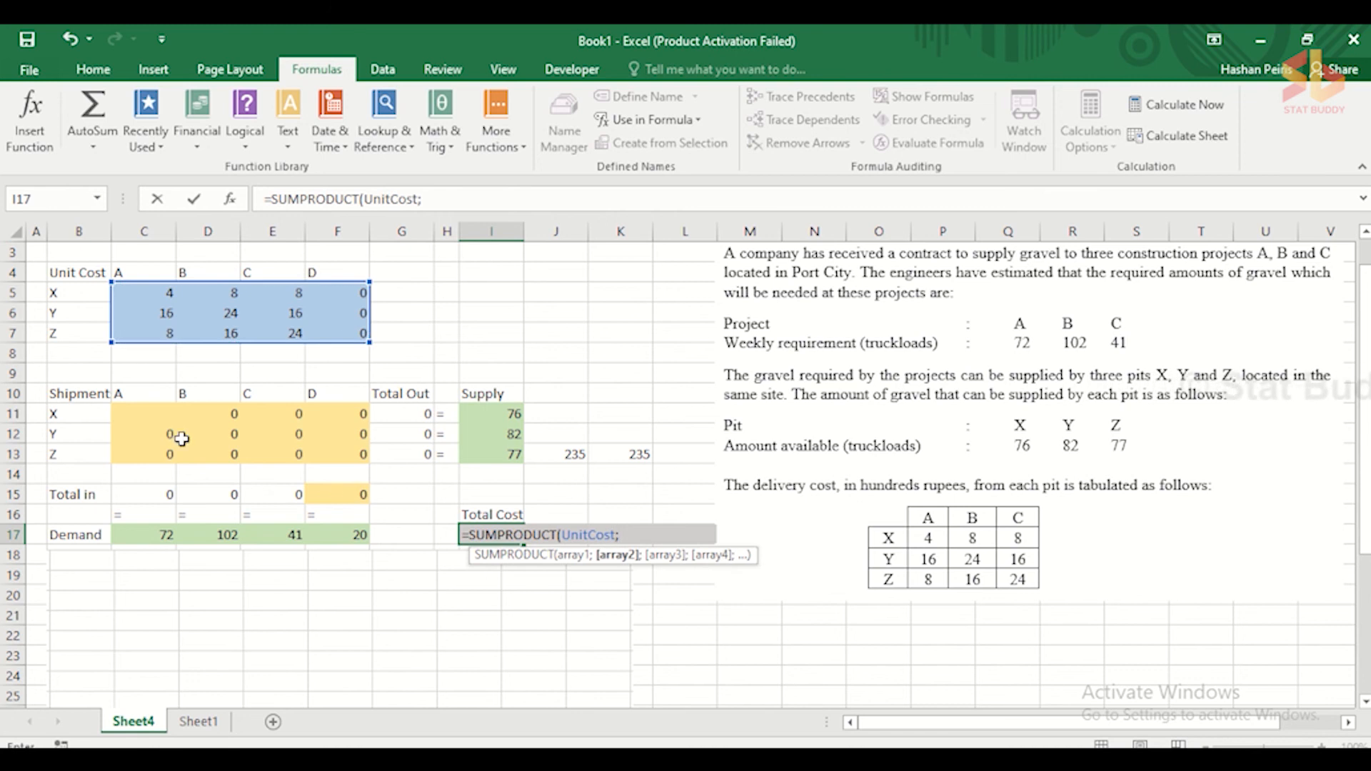
pyautogui.moveTo(159, 415); pyautogui.dragTo(334, 455)
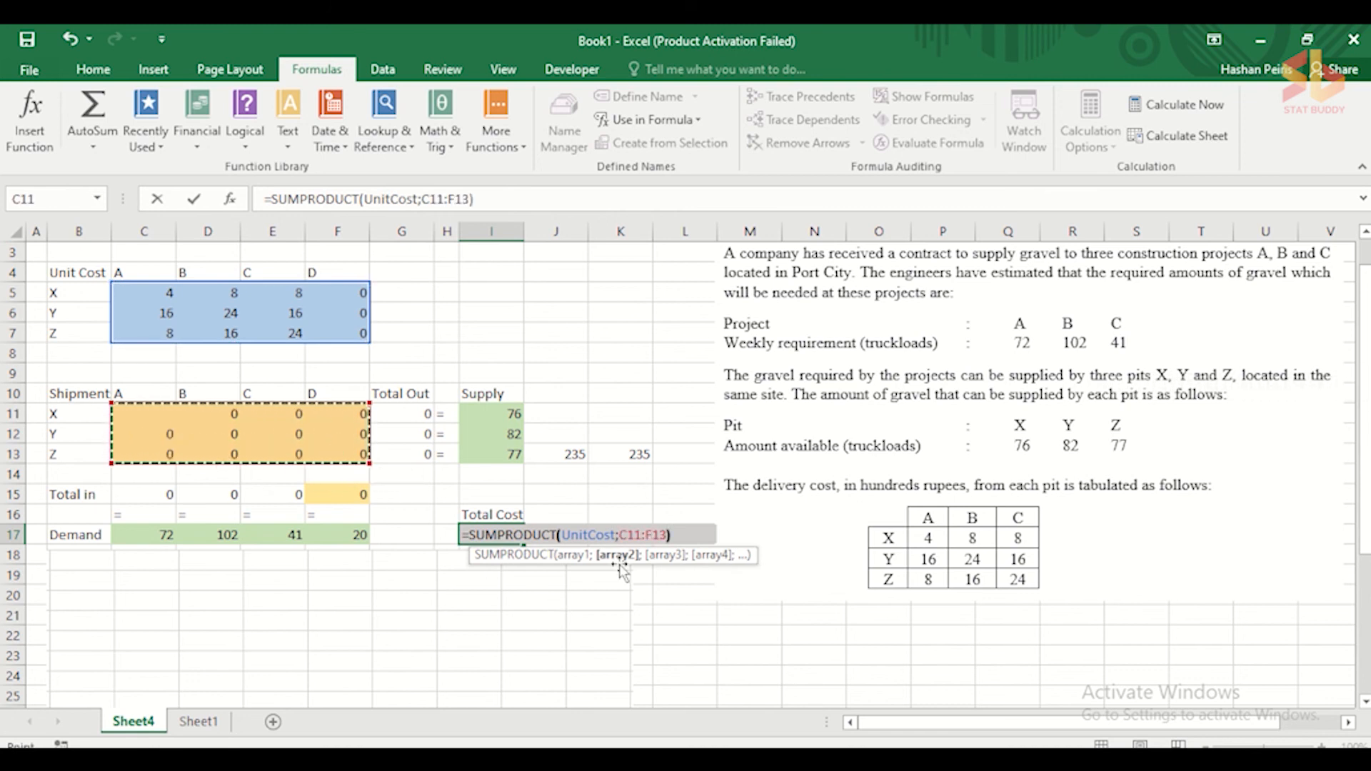
pyautogui.write(')')
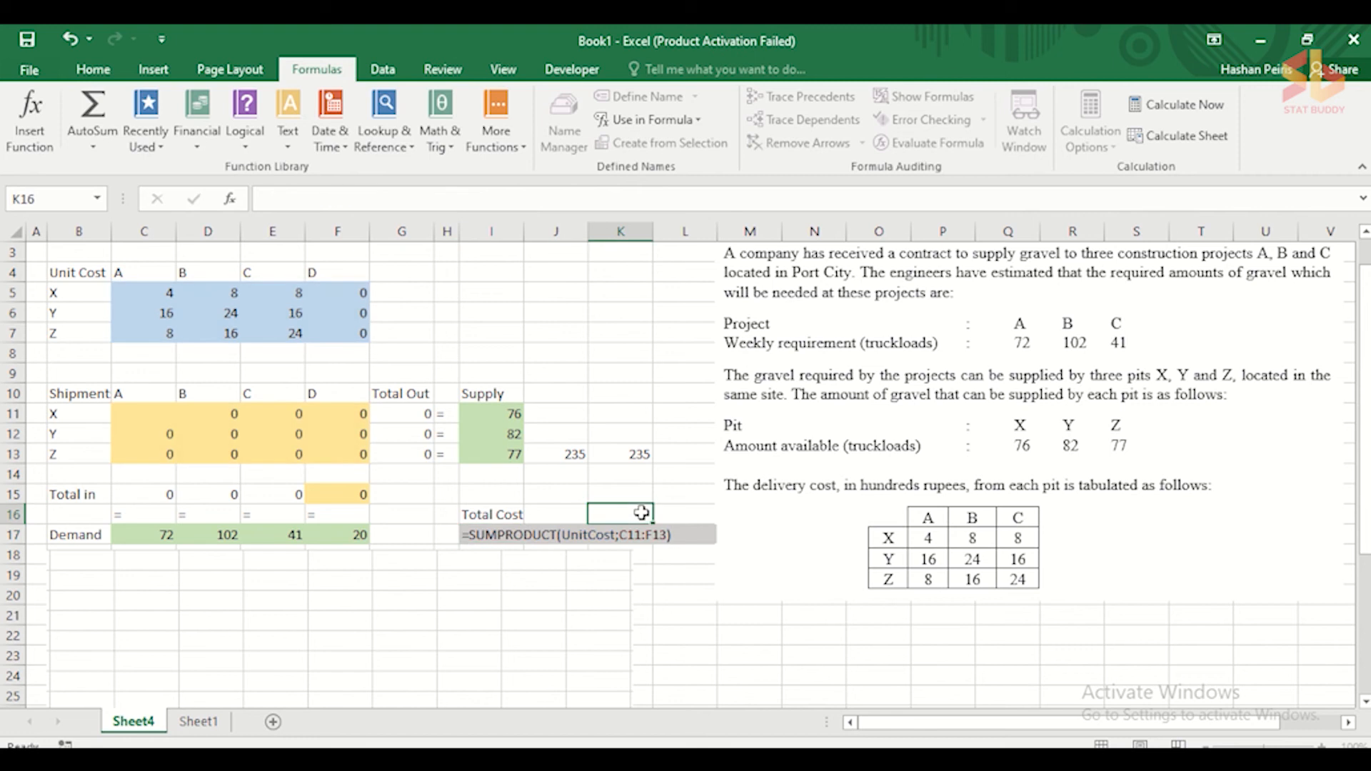
pyautogui.click(641, 513)
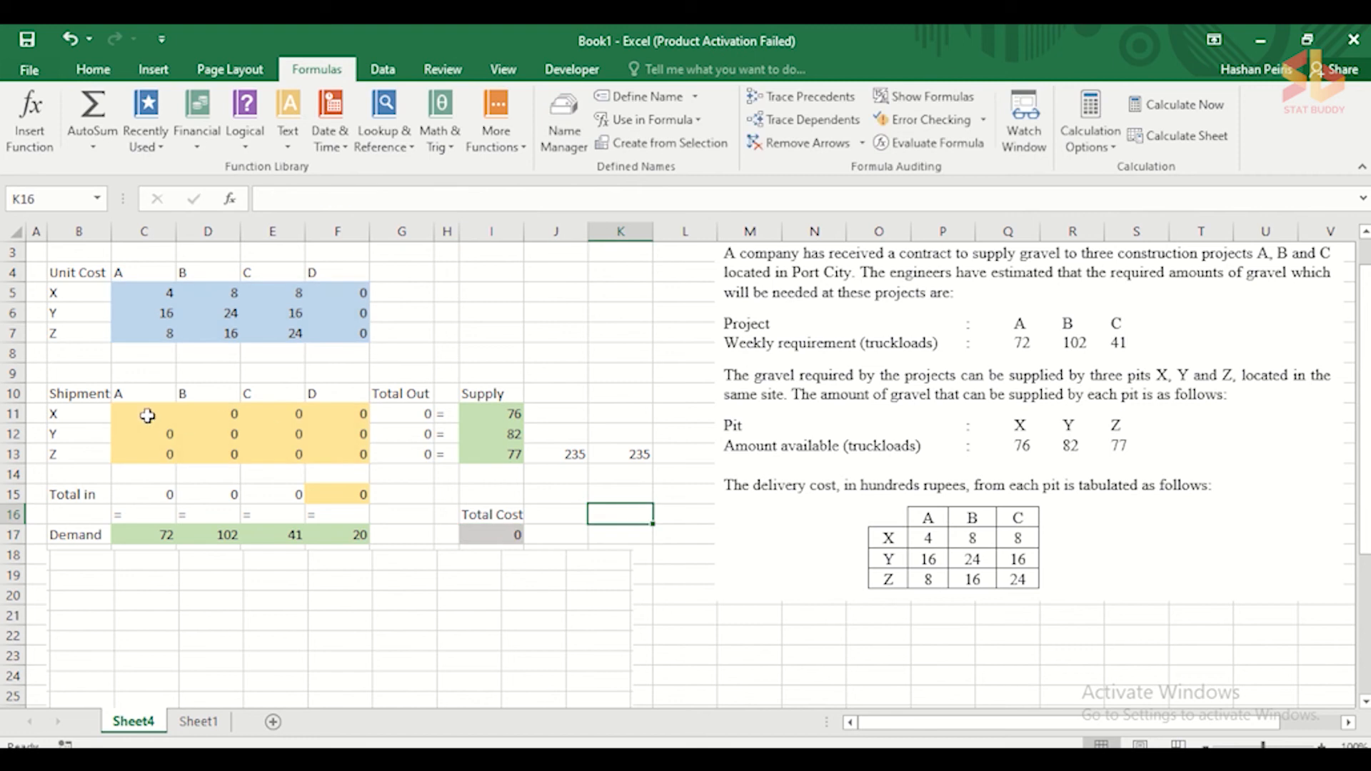
# - Define the workbook name Shipment for the shipment cells C11:F13
pyautogui.moveTo(147, 415); pyautogui.dragTo(333, 452)
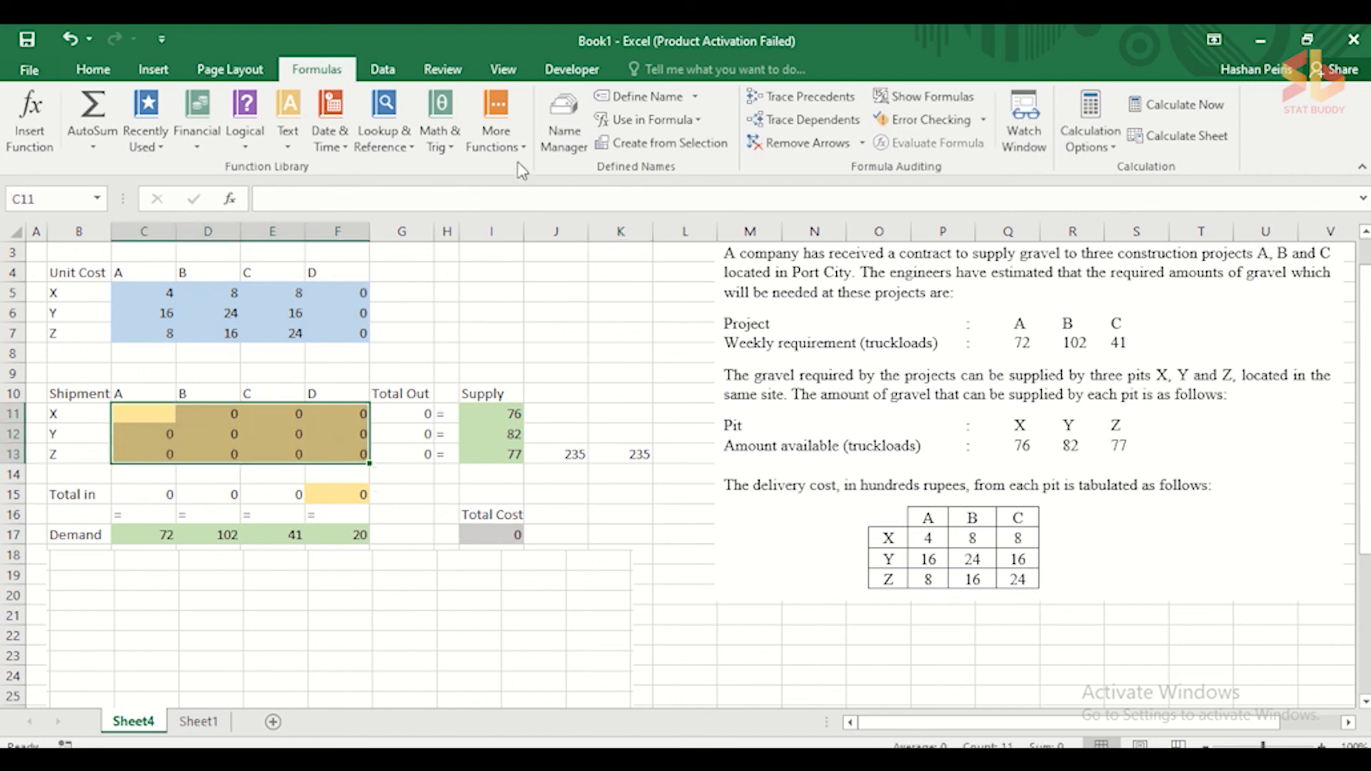
pyautogui.click(640, 96)
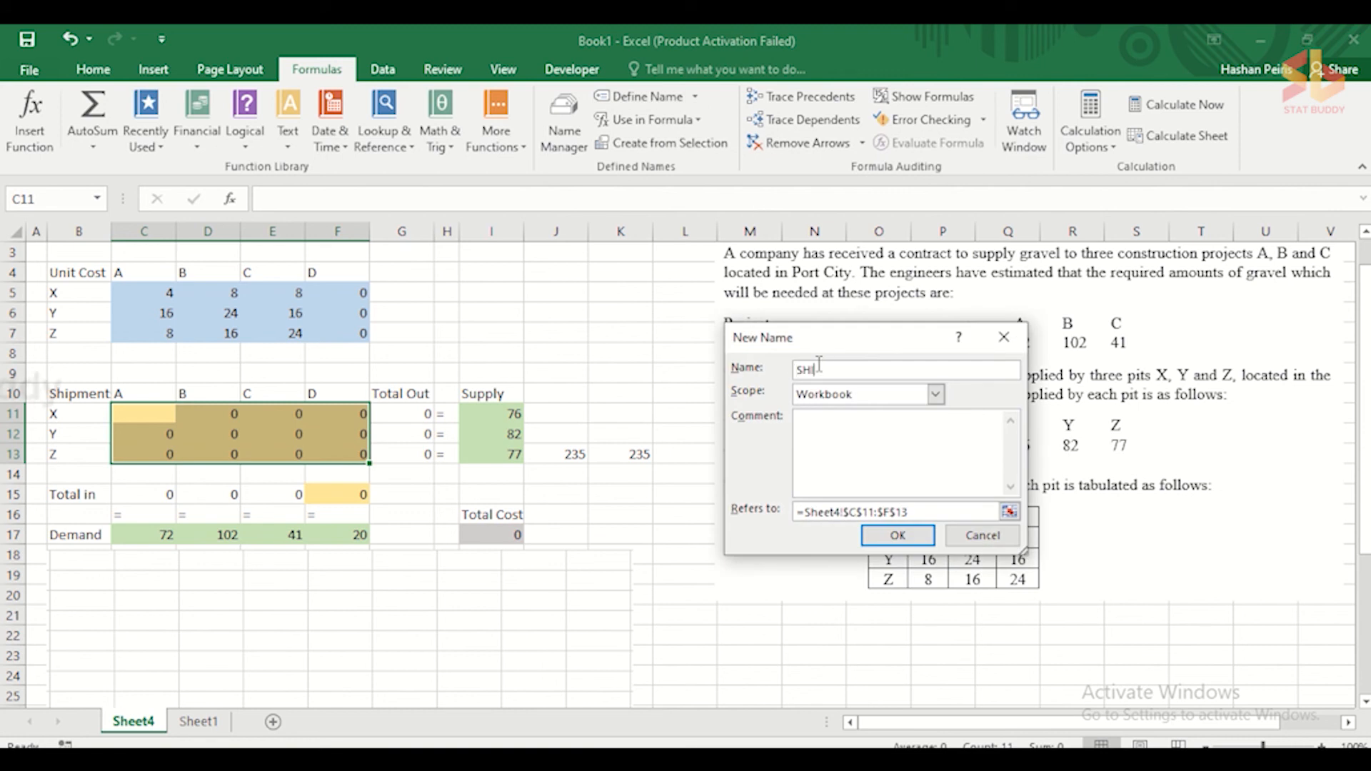
pyautogui.write('Ship')
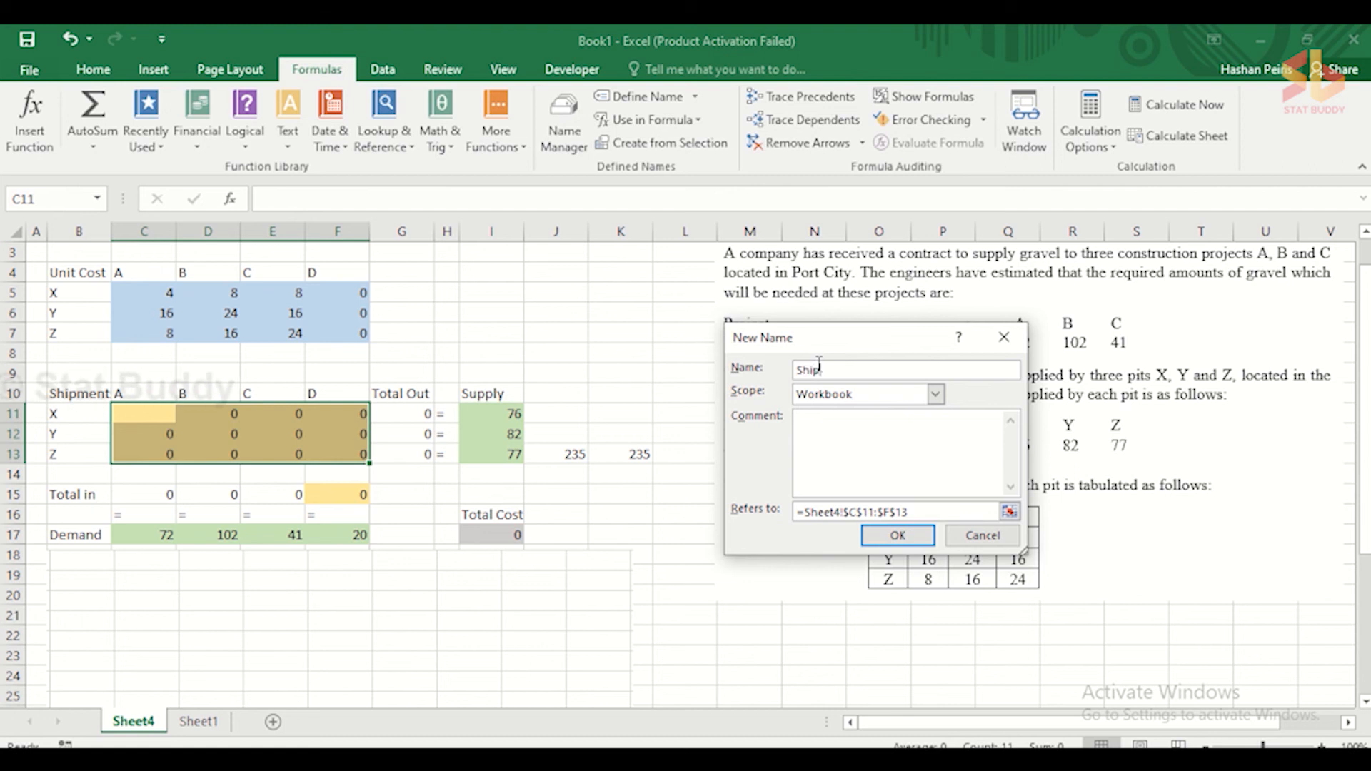
pyautogui.write('ment')
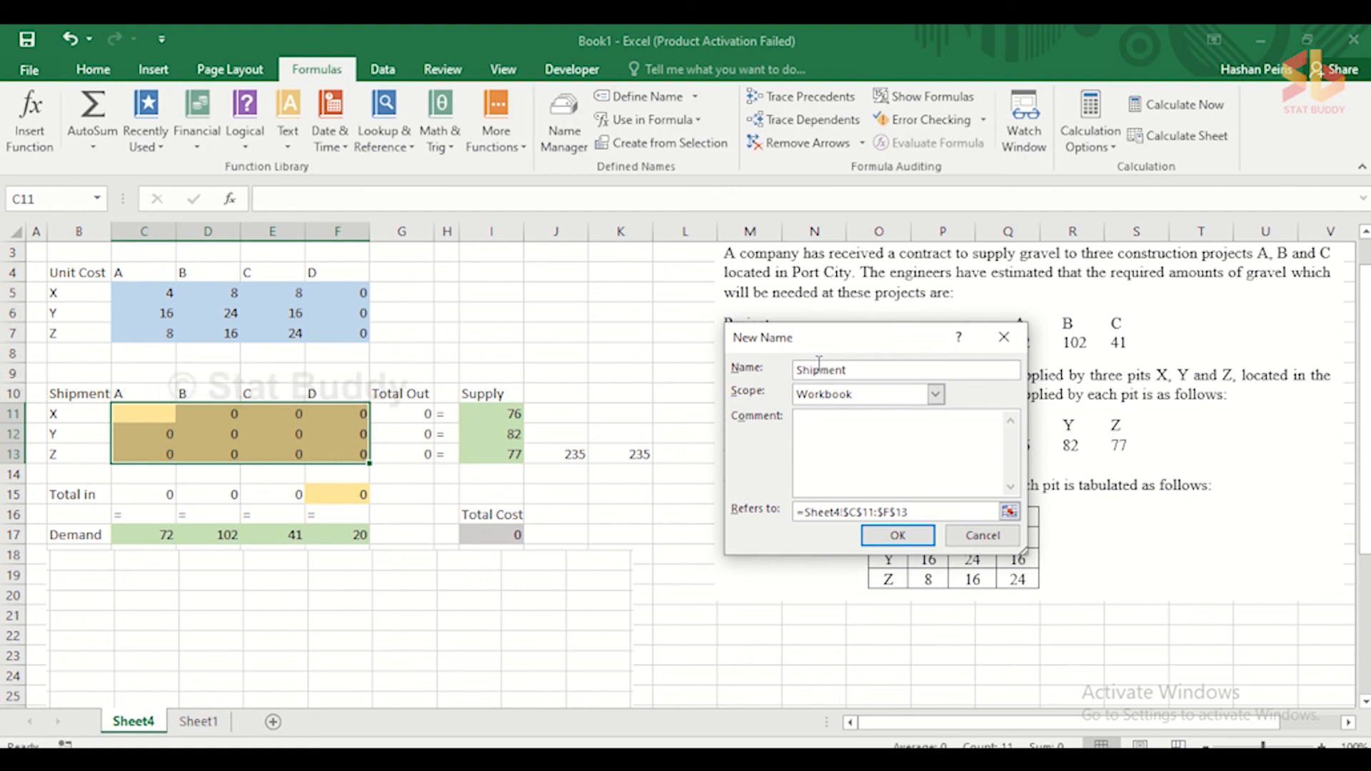
pyautogui.click(889, 537)
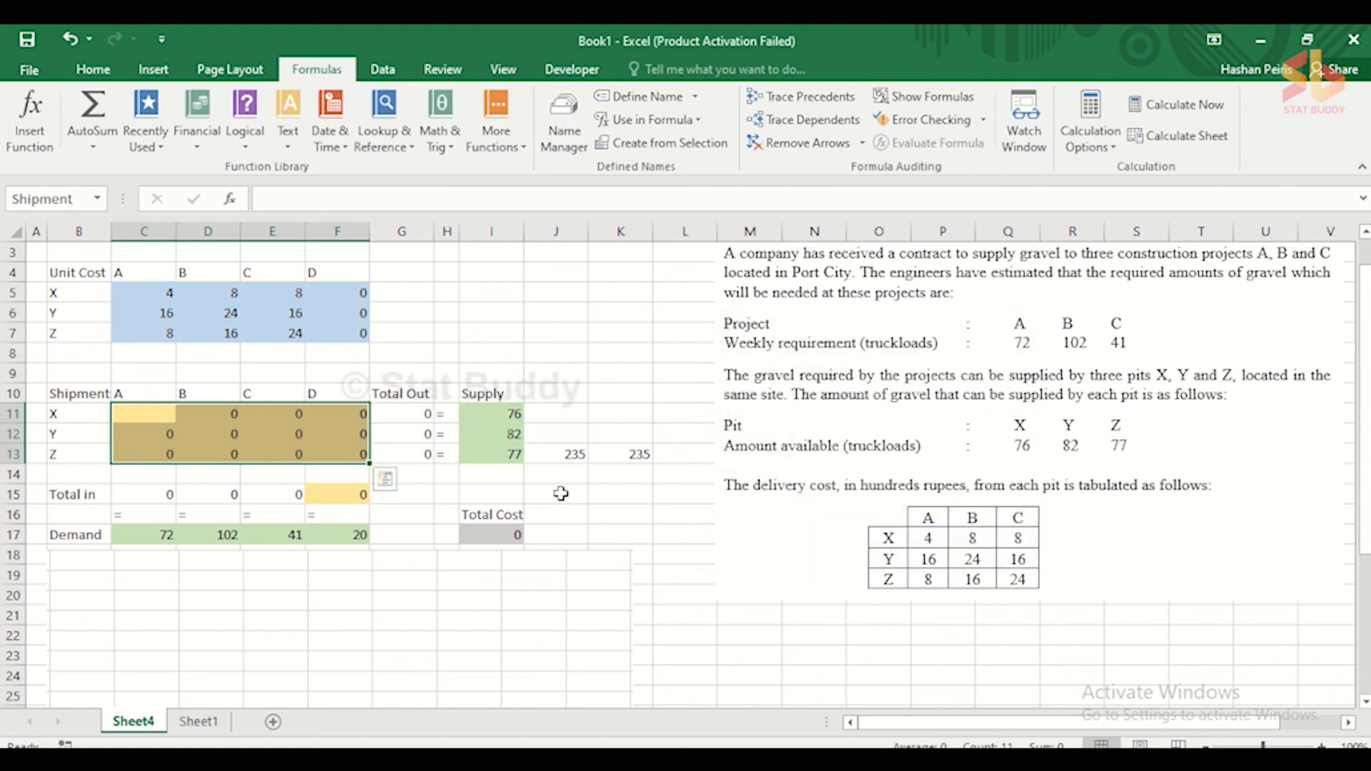
pyautogui.click(511, 532)
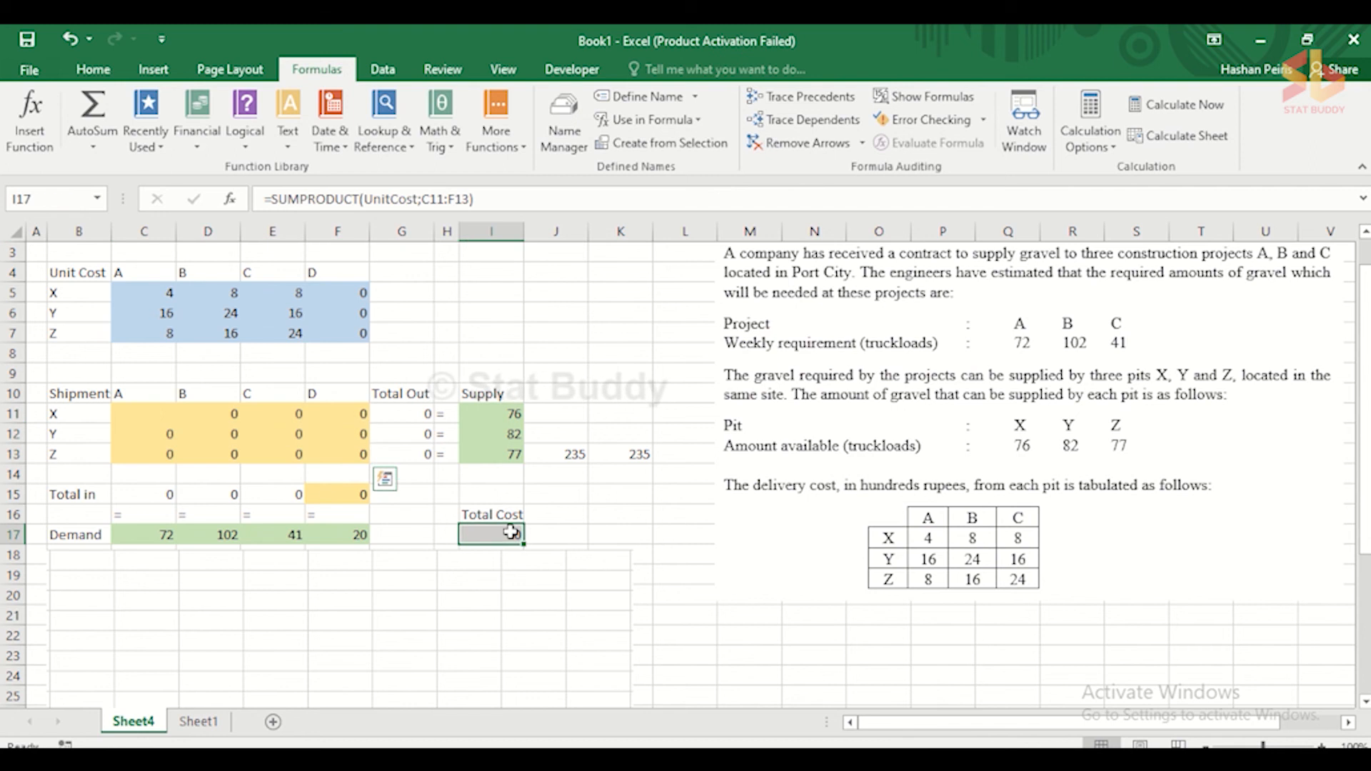
# - Fill pit X's shipments with 72 for project A in C11 and 4 for project B in D11
pyautogui.click(151, 412)
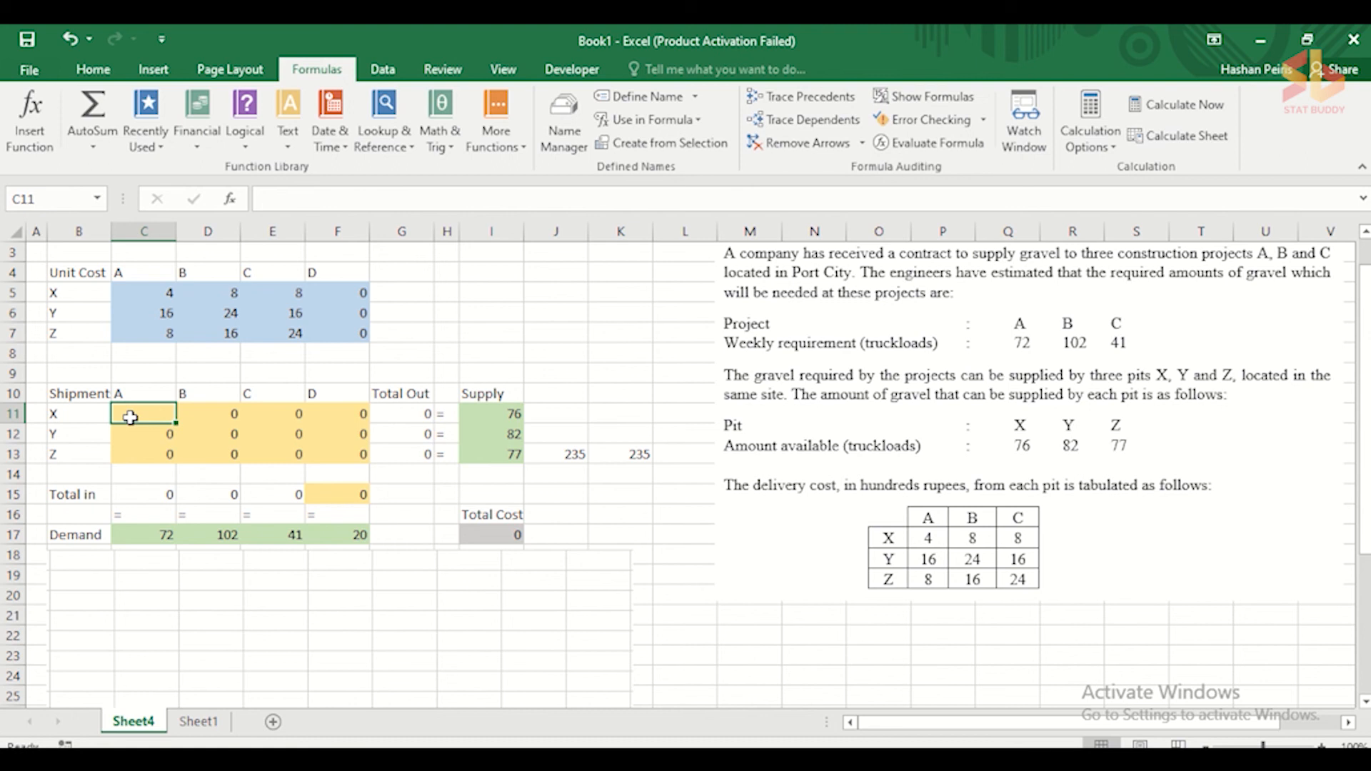
pyautogui.write('72')
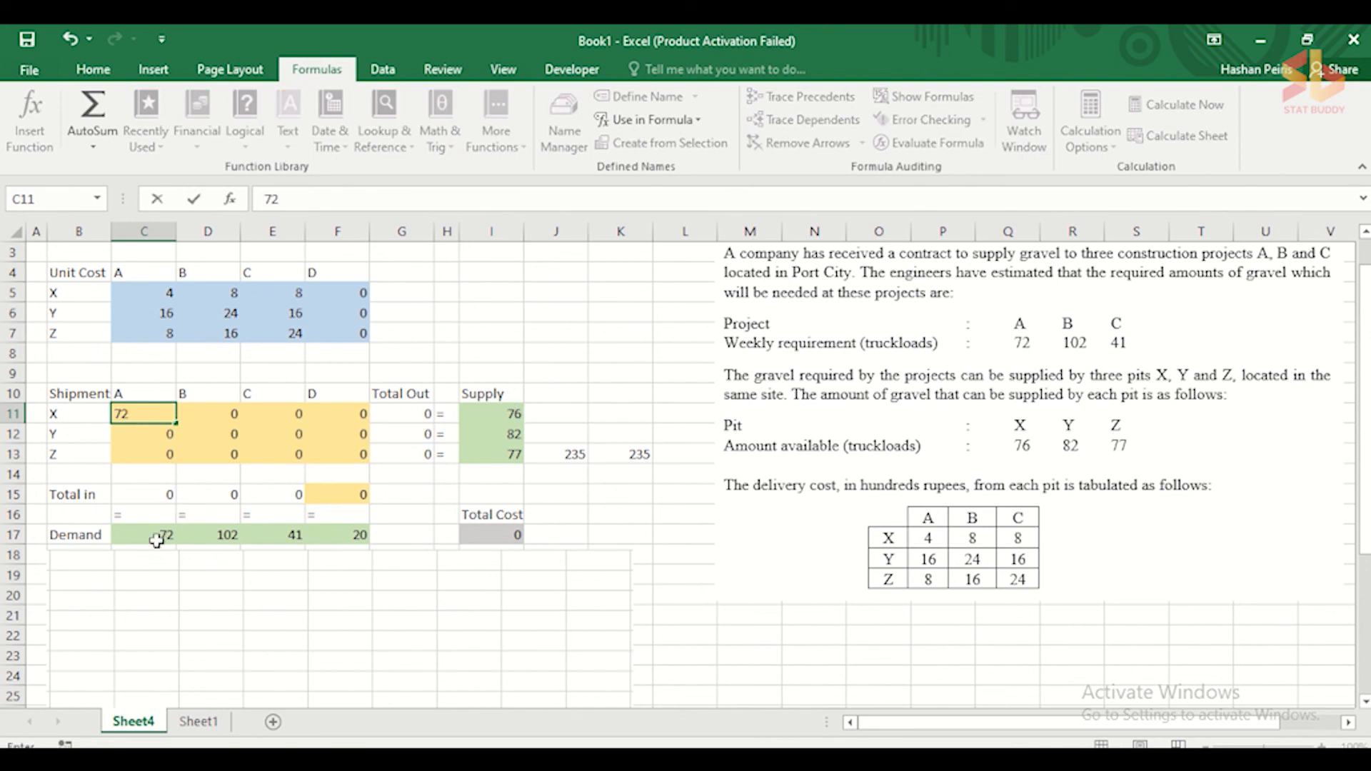
pyautogui.press('Tab')
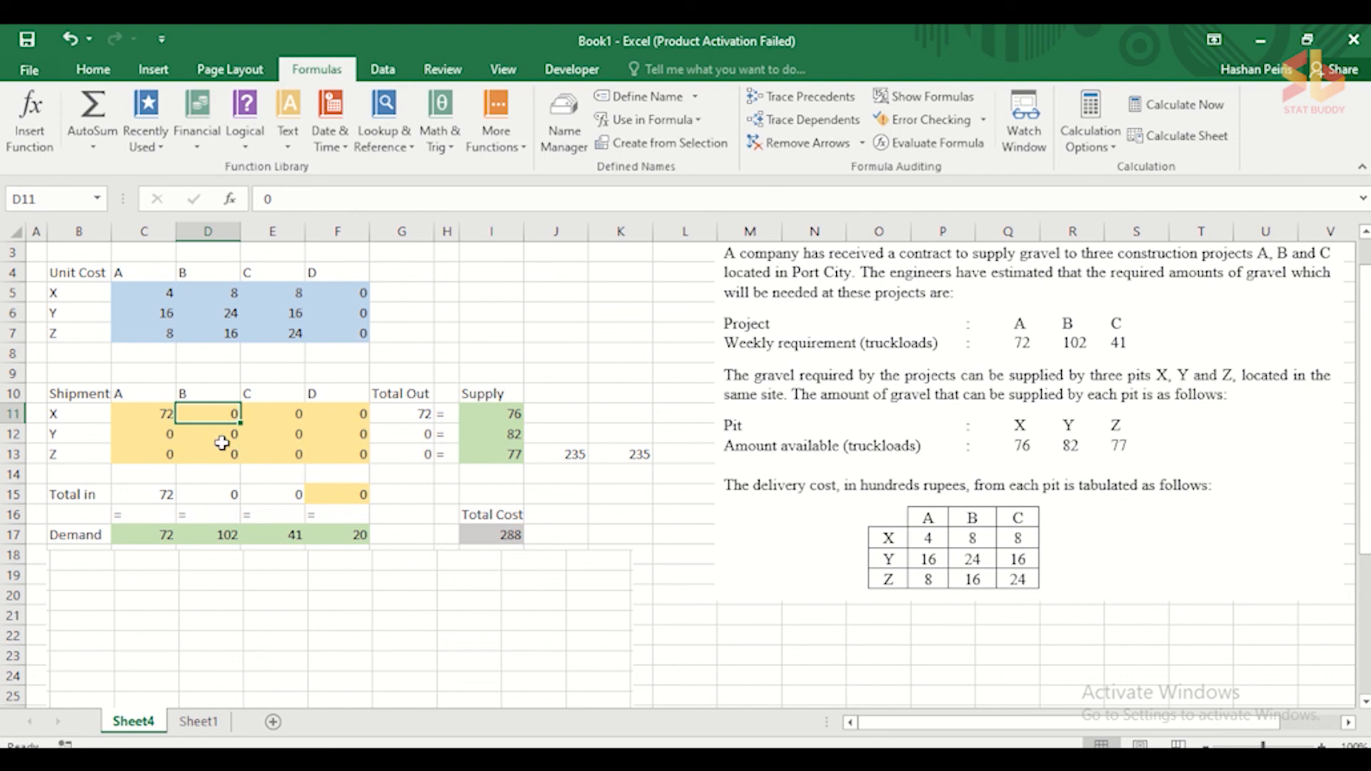
pyautogui.write('4')
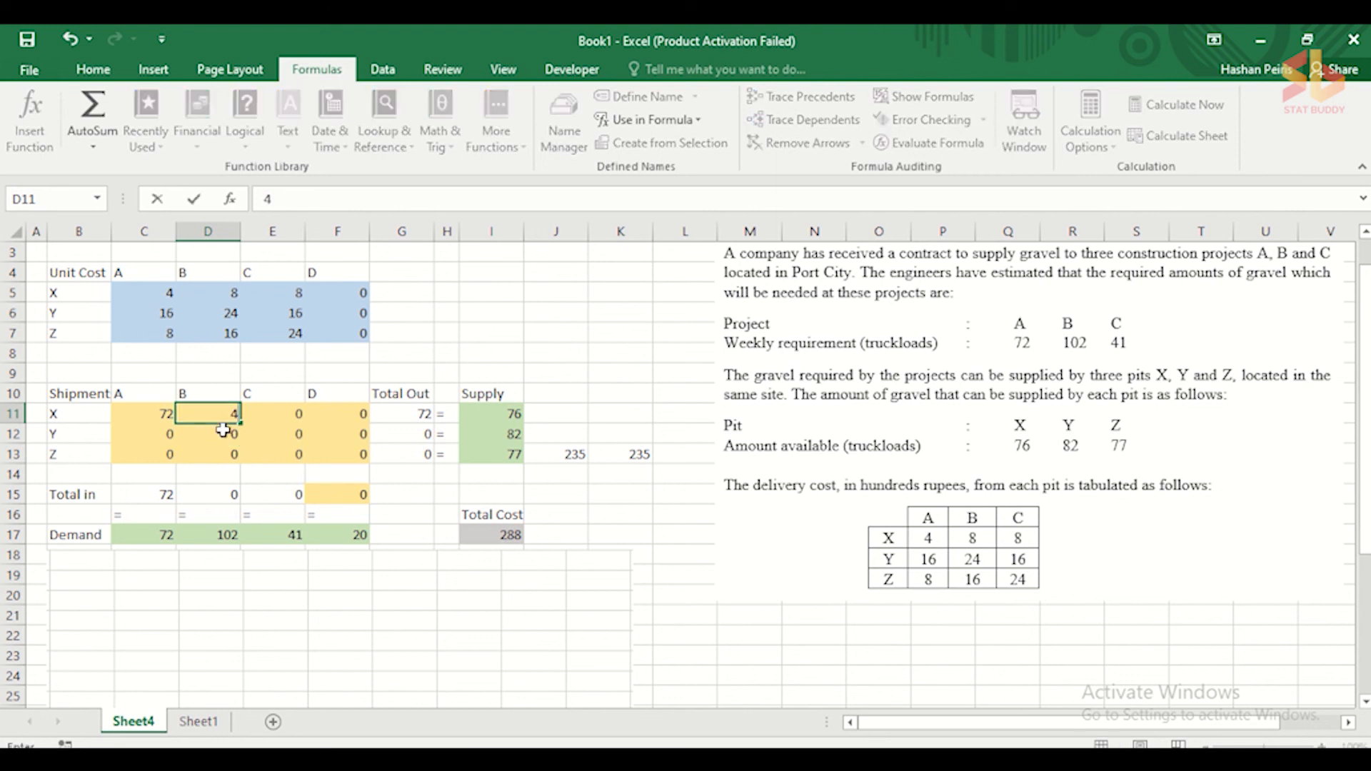
pyautogui.press('Return')
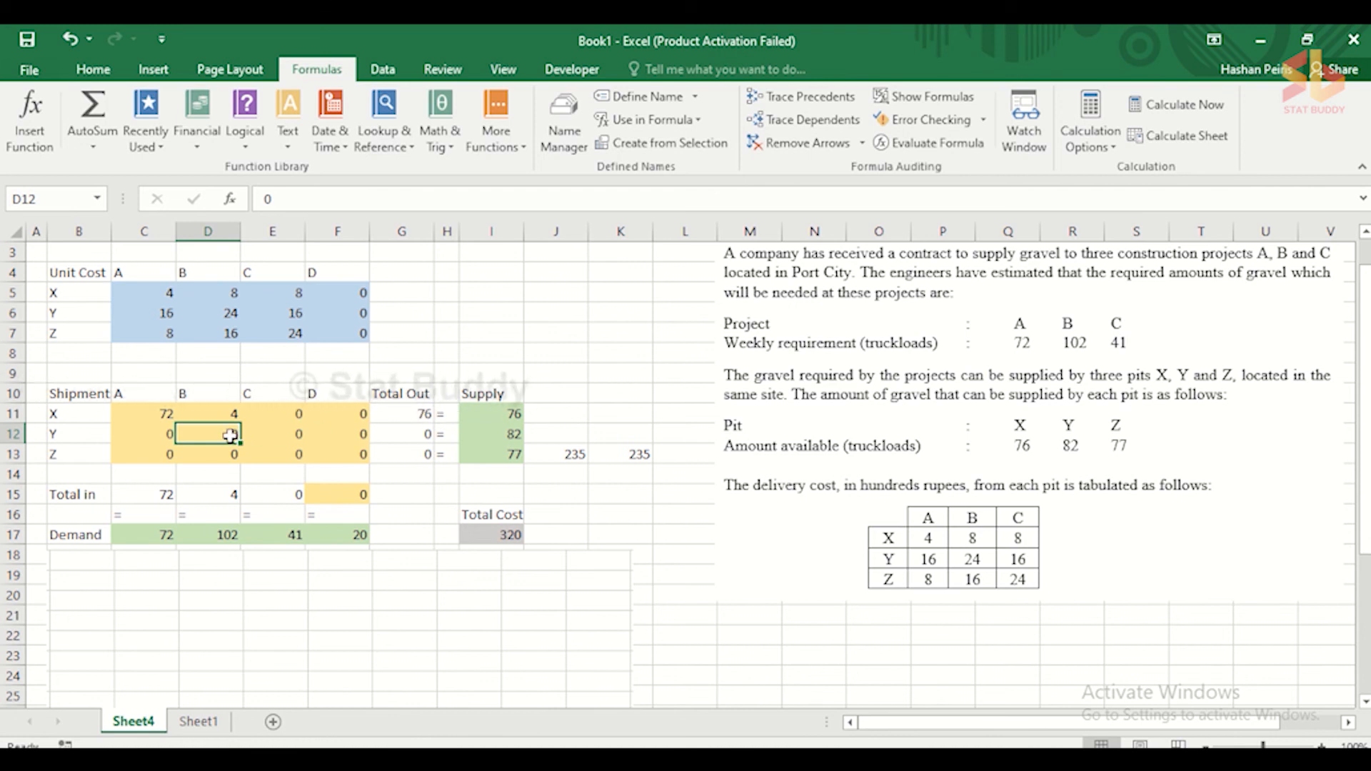
# - Enter project B's remaining shipments: 82 from pit Y in D12 and 16 from pit Z in D13
pyautogui.write('82')
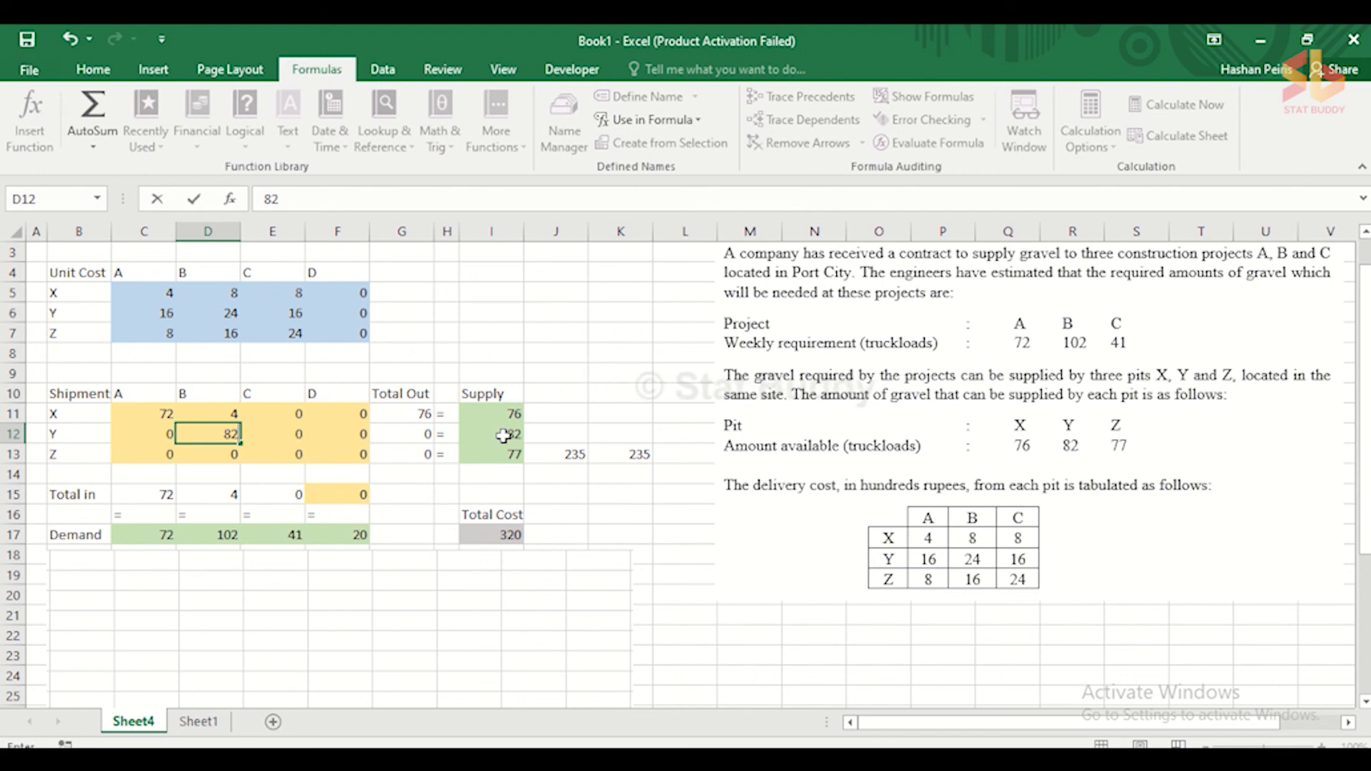
pyautogui.press('Return')
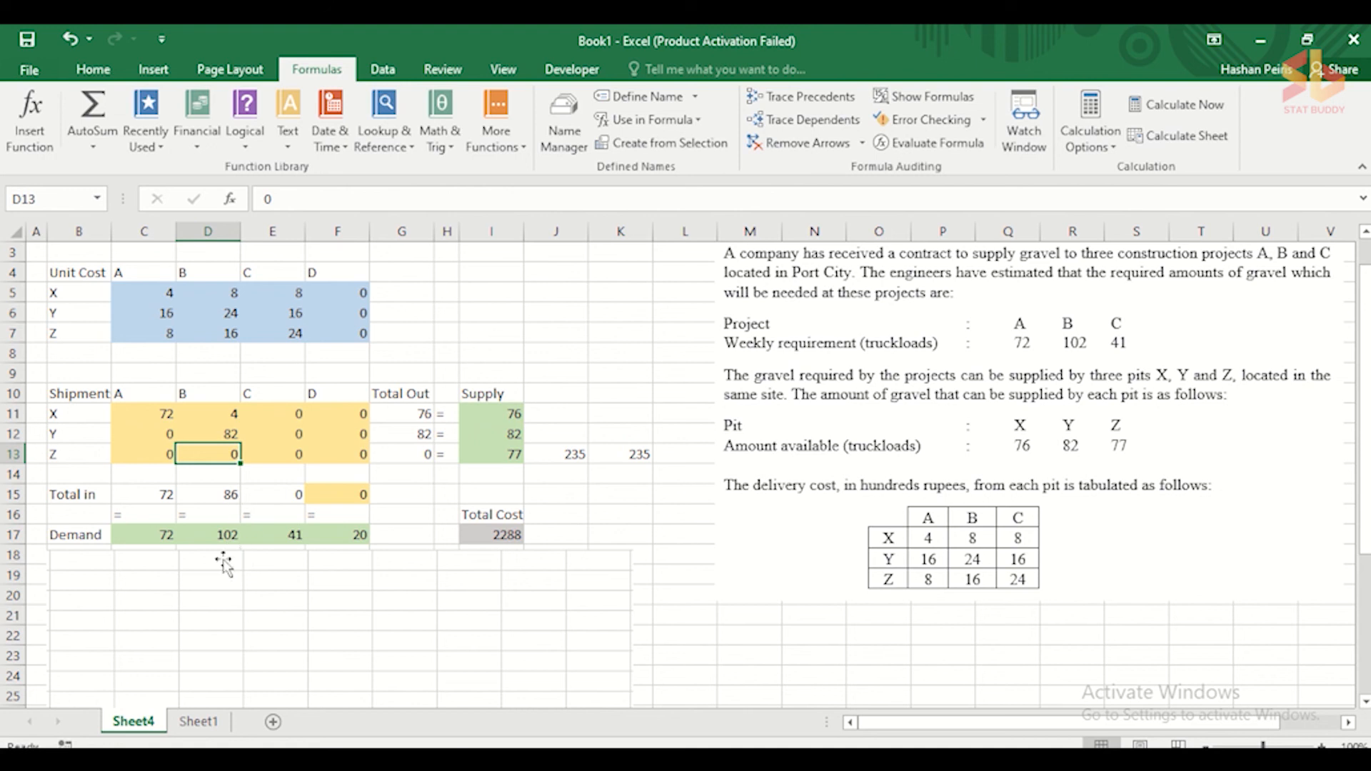
pyautogui.write('16')
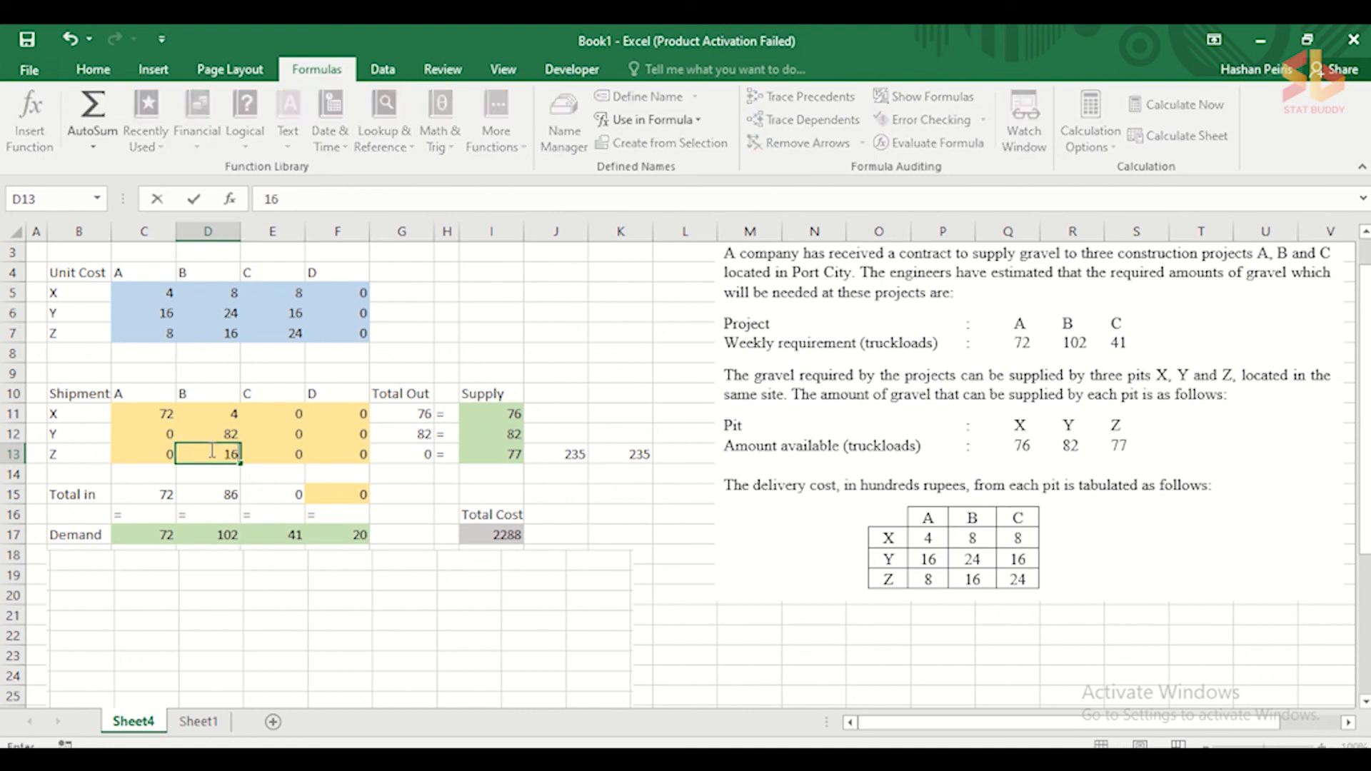
pyautogui.press('Return')
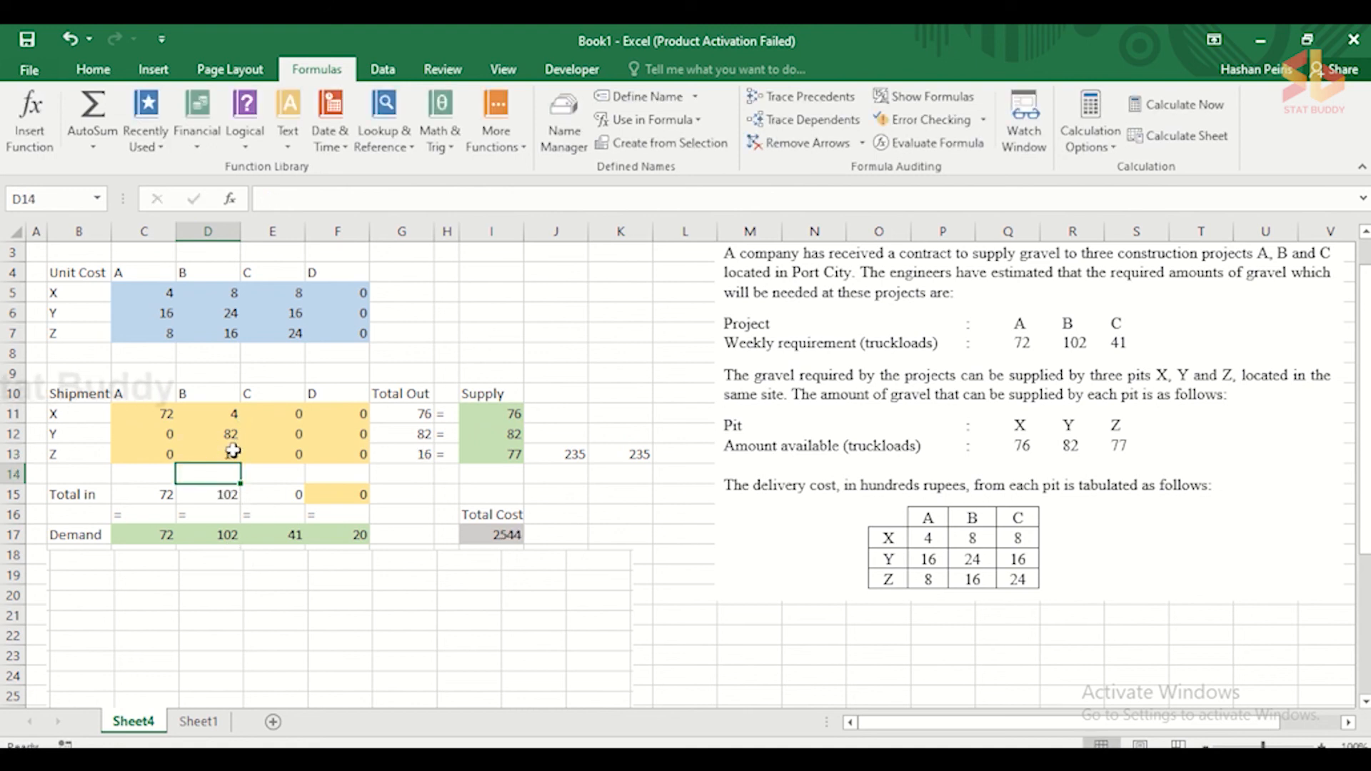
# - Complete pit Z's shipments with 41 for project C in E13 and 20 for project D in F13
pyautogui.click(289, 453)
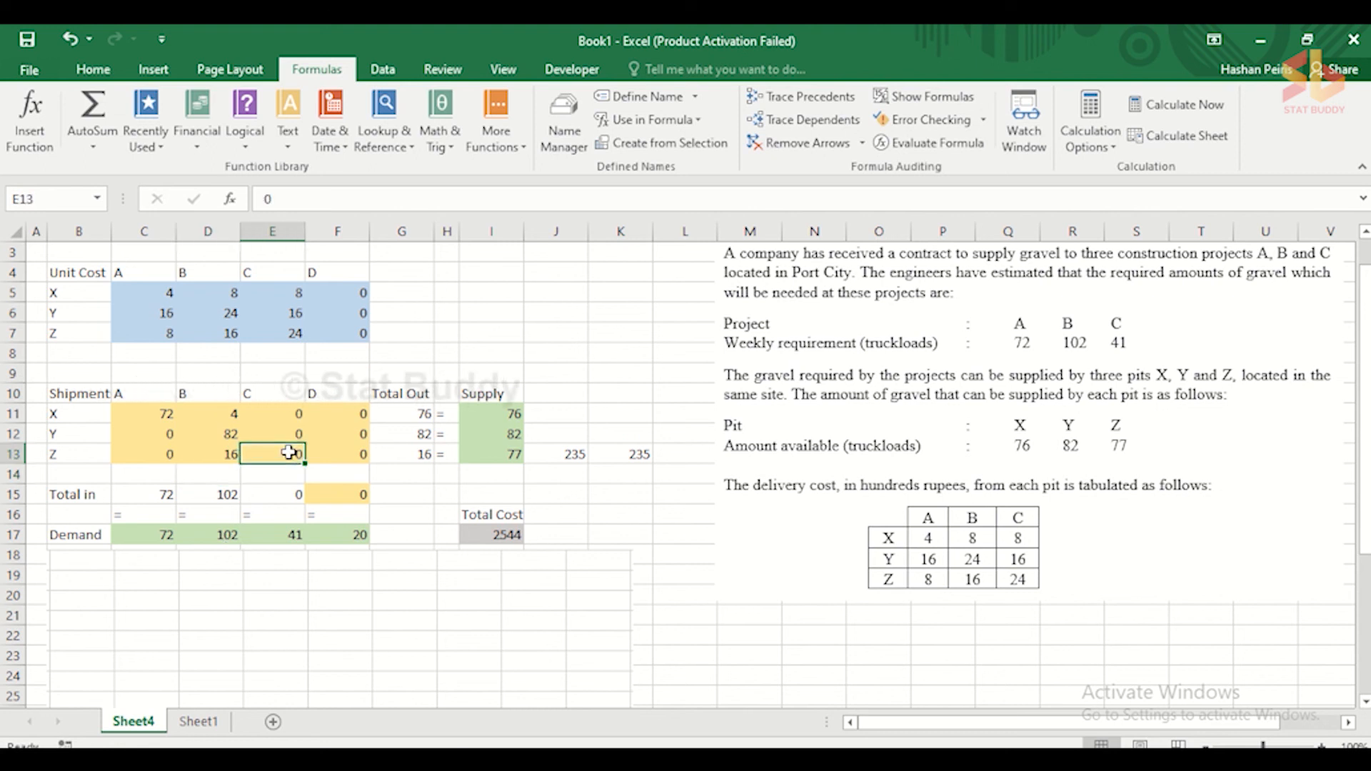
pyautogui.write('41')
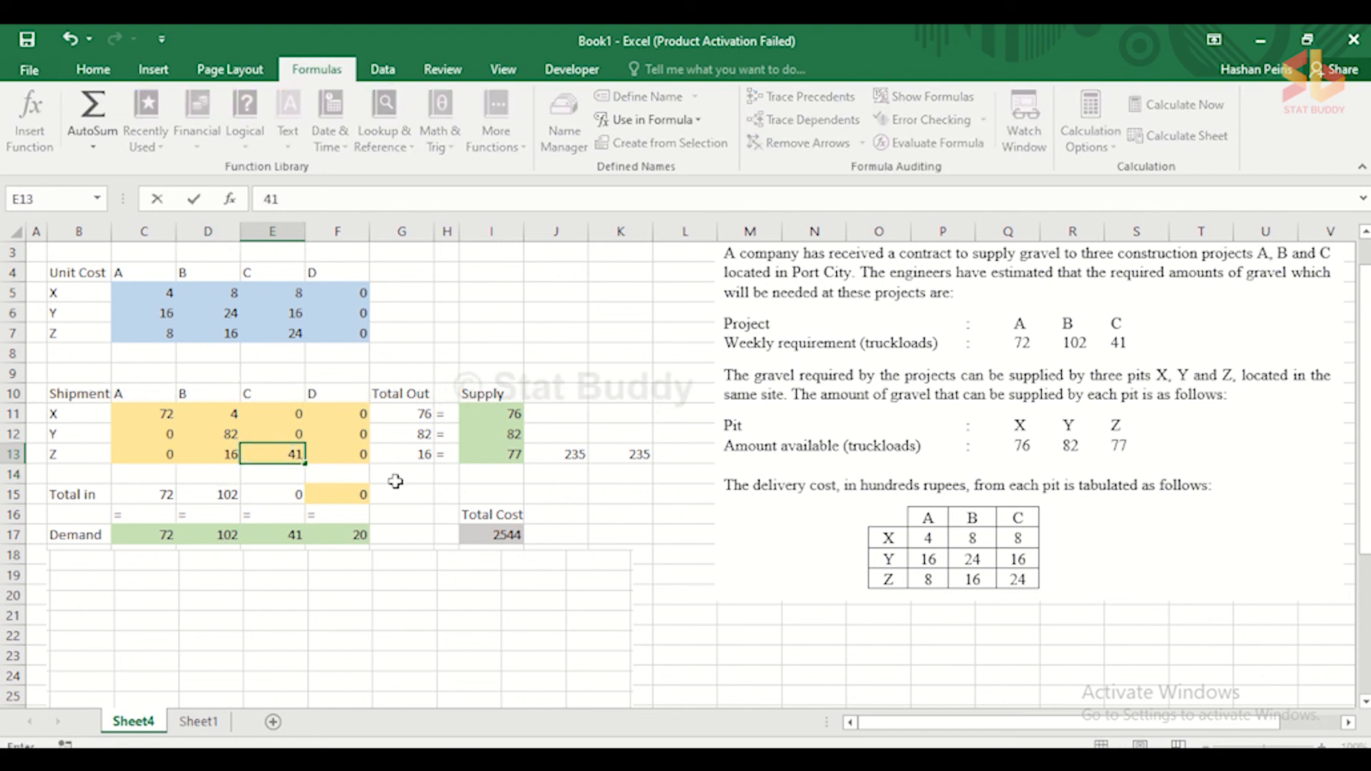
pyautogui.press('Tab')
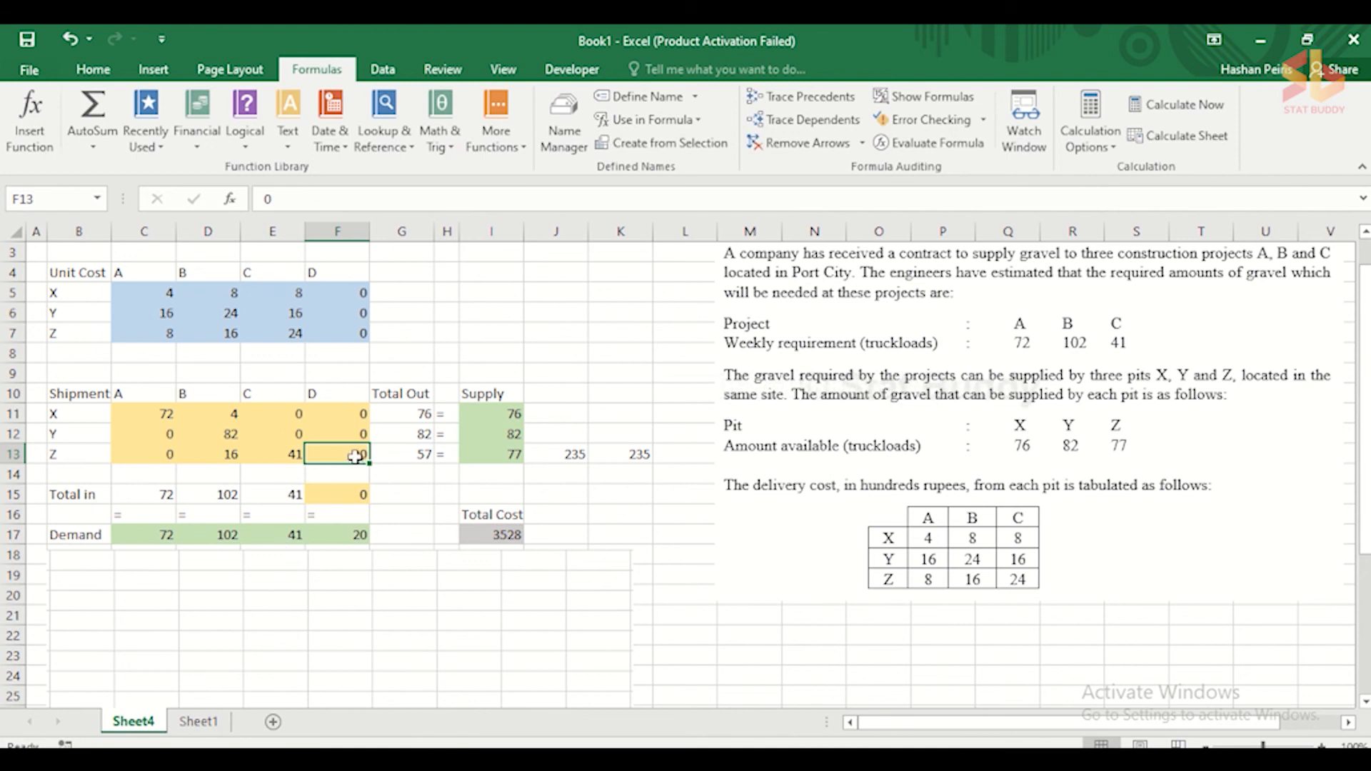
pyautogui.write('20')
pyautogui.press('Return')
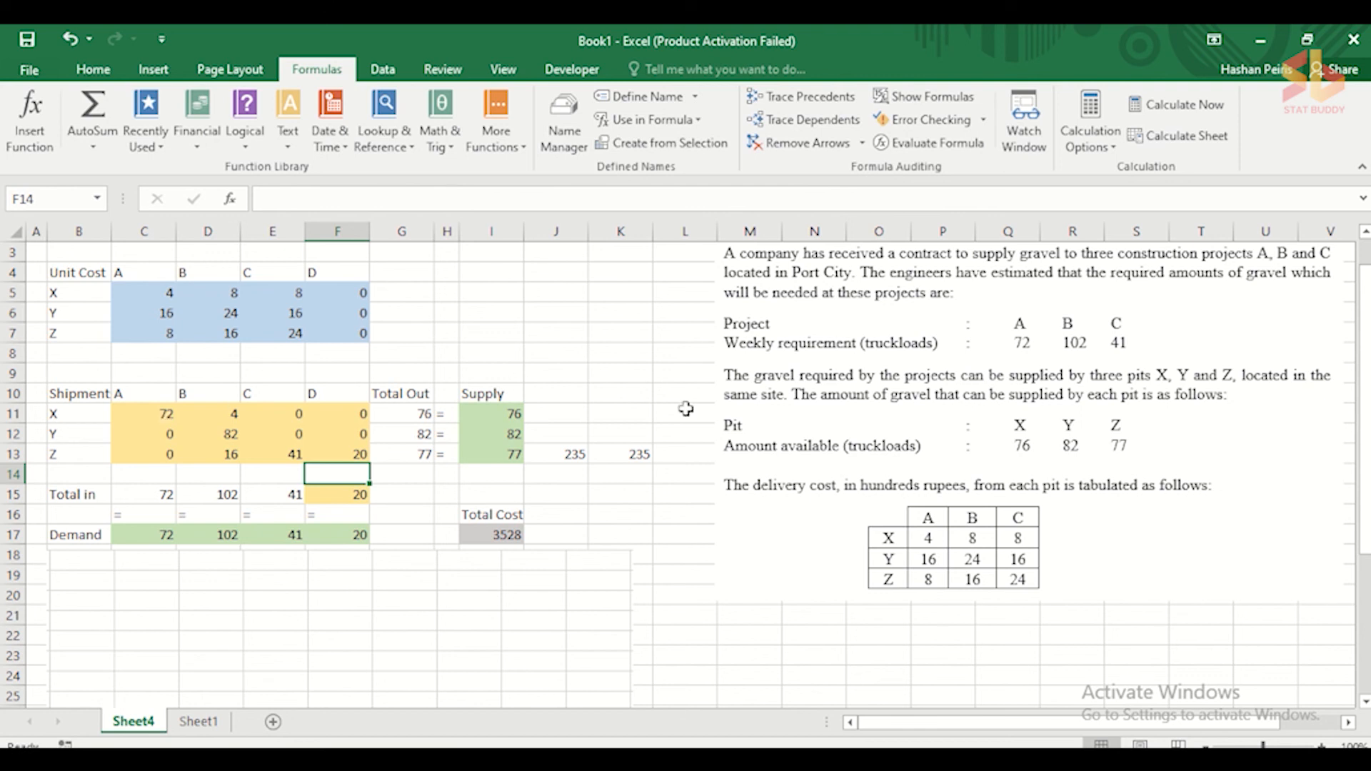
# - Open Solver, reset all its saved parameters and set the objective to the Total Cost cell $I$17
pyautogui.click(383, 71)
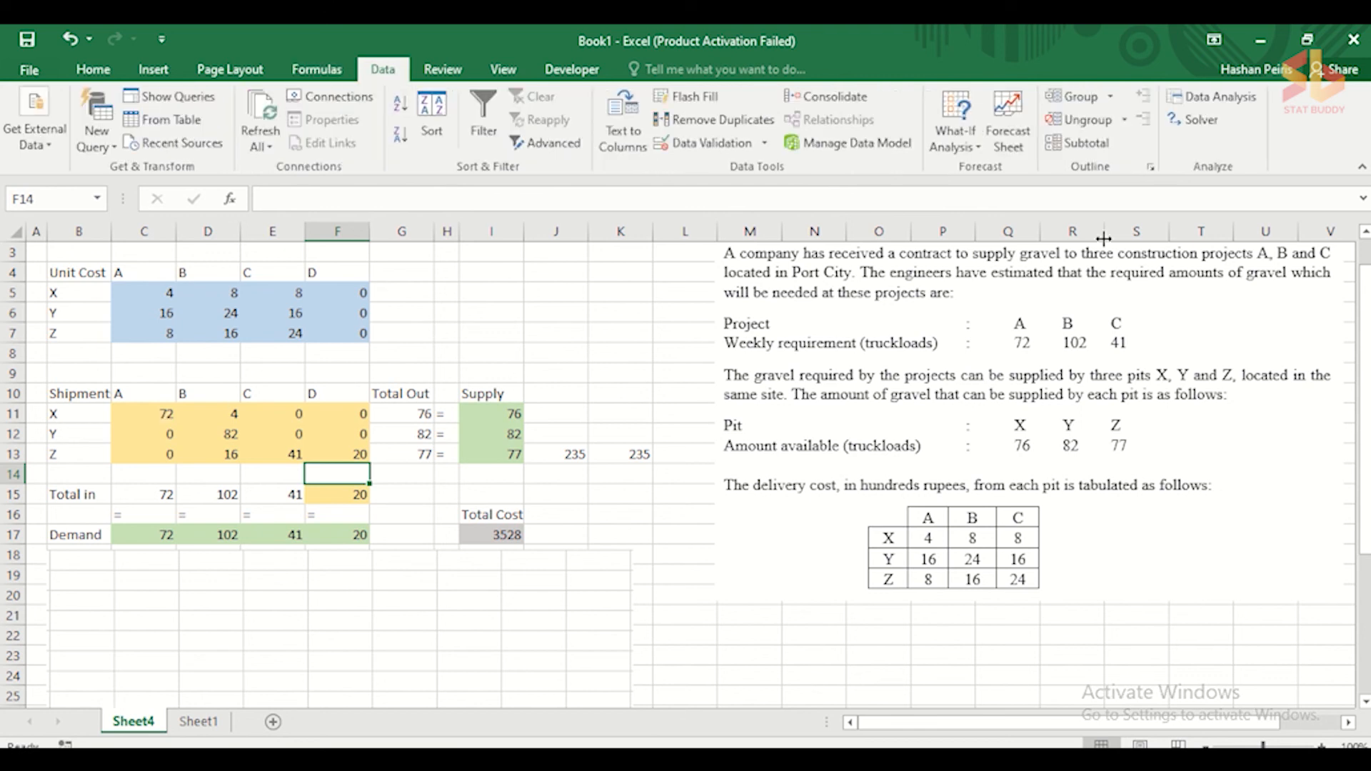
pyautogui.click(1202, 120)
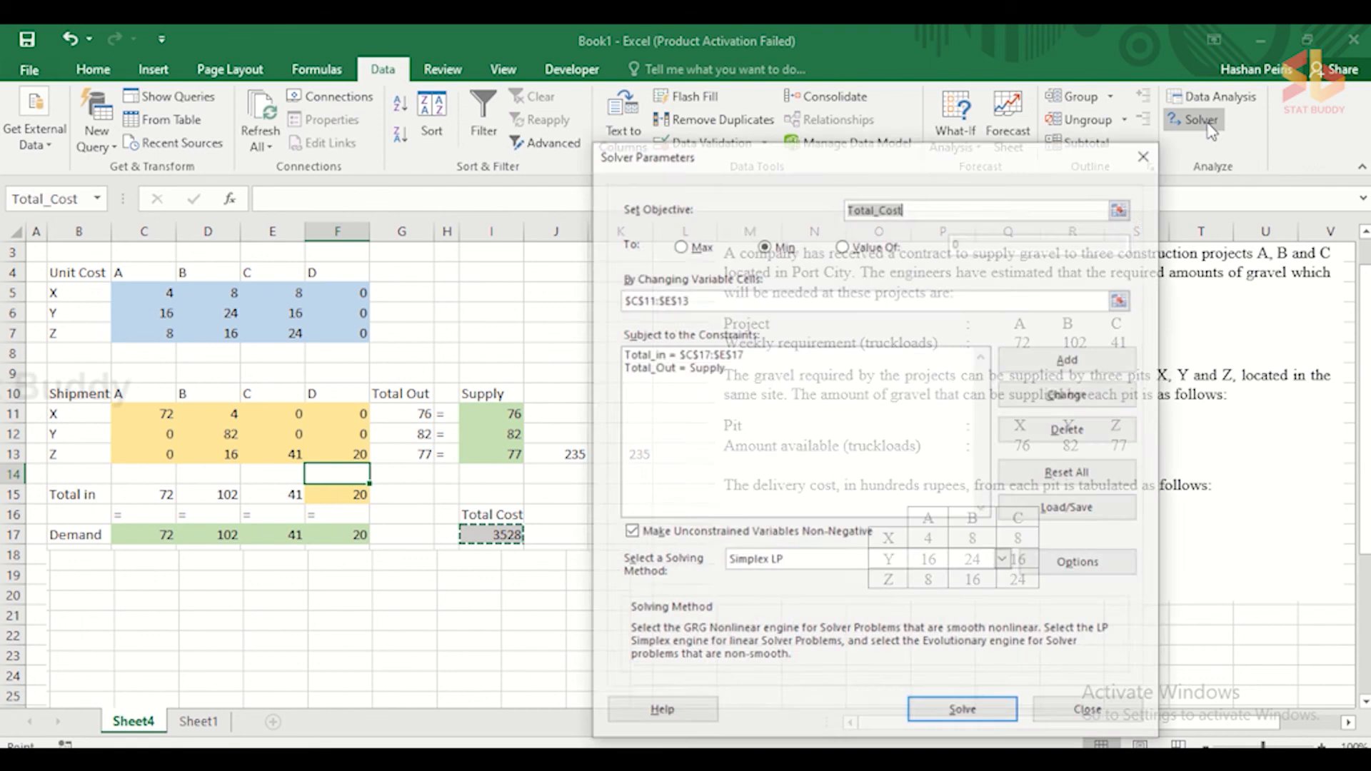
pyautogui.click(1069, 473)
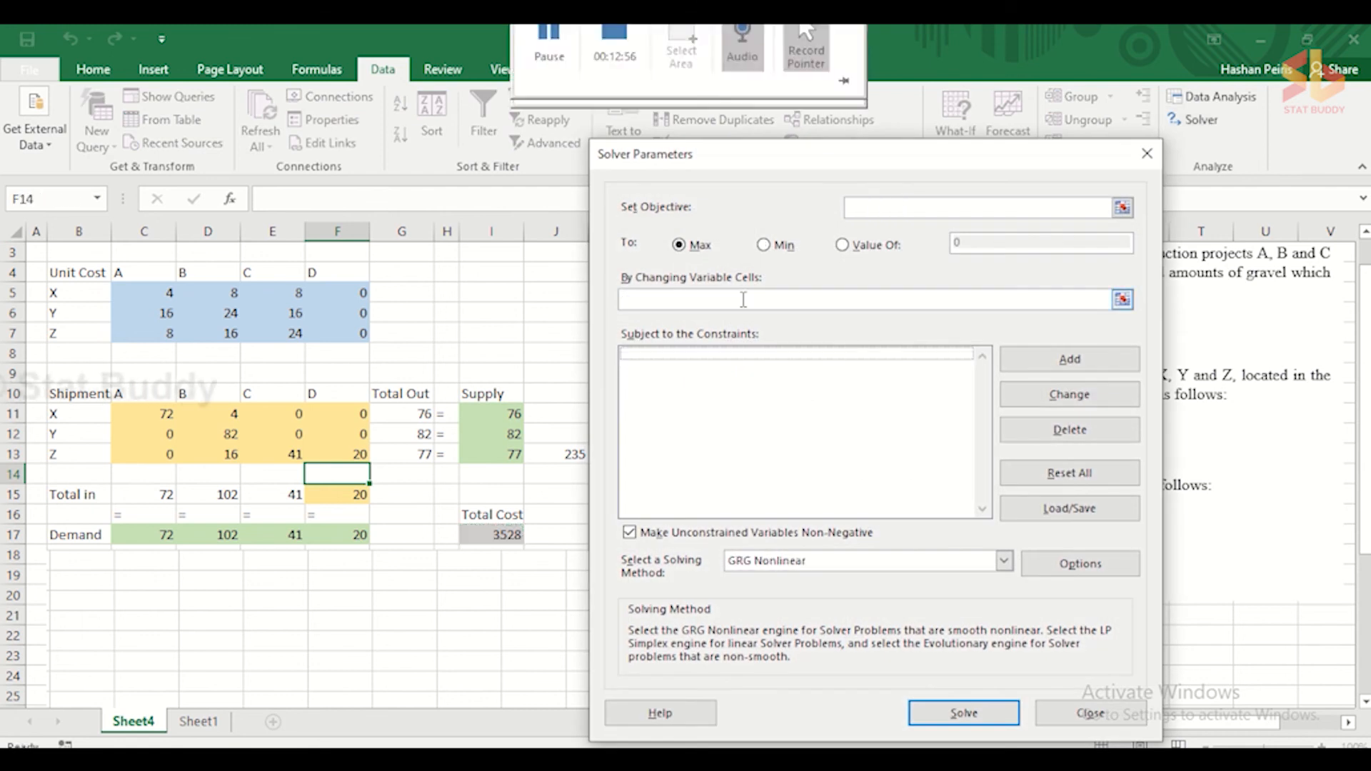
pyautogui.click(882, 208)
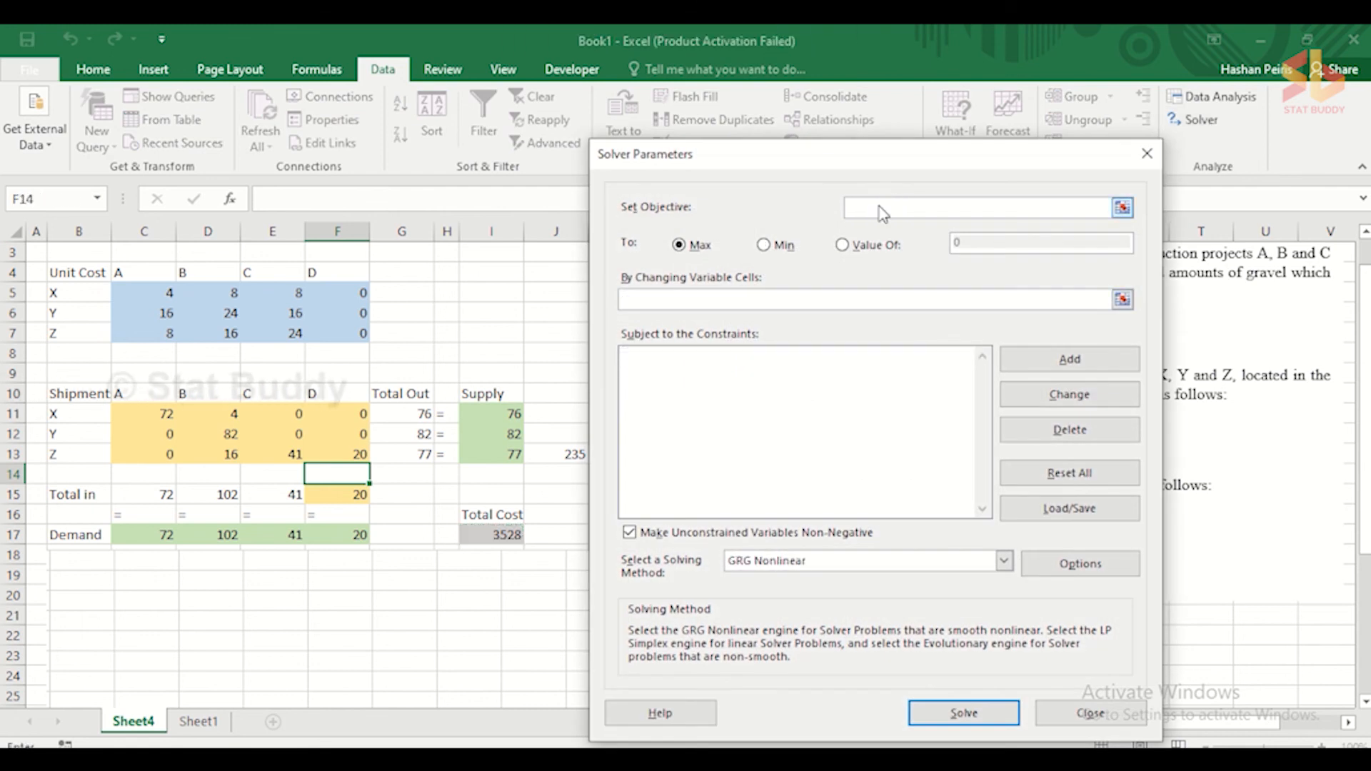
pyautogui.click(503, 536)
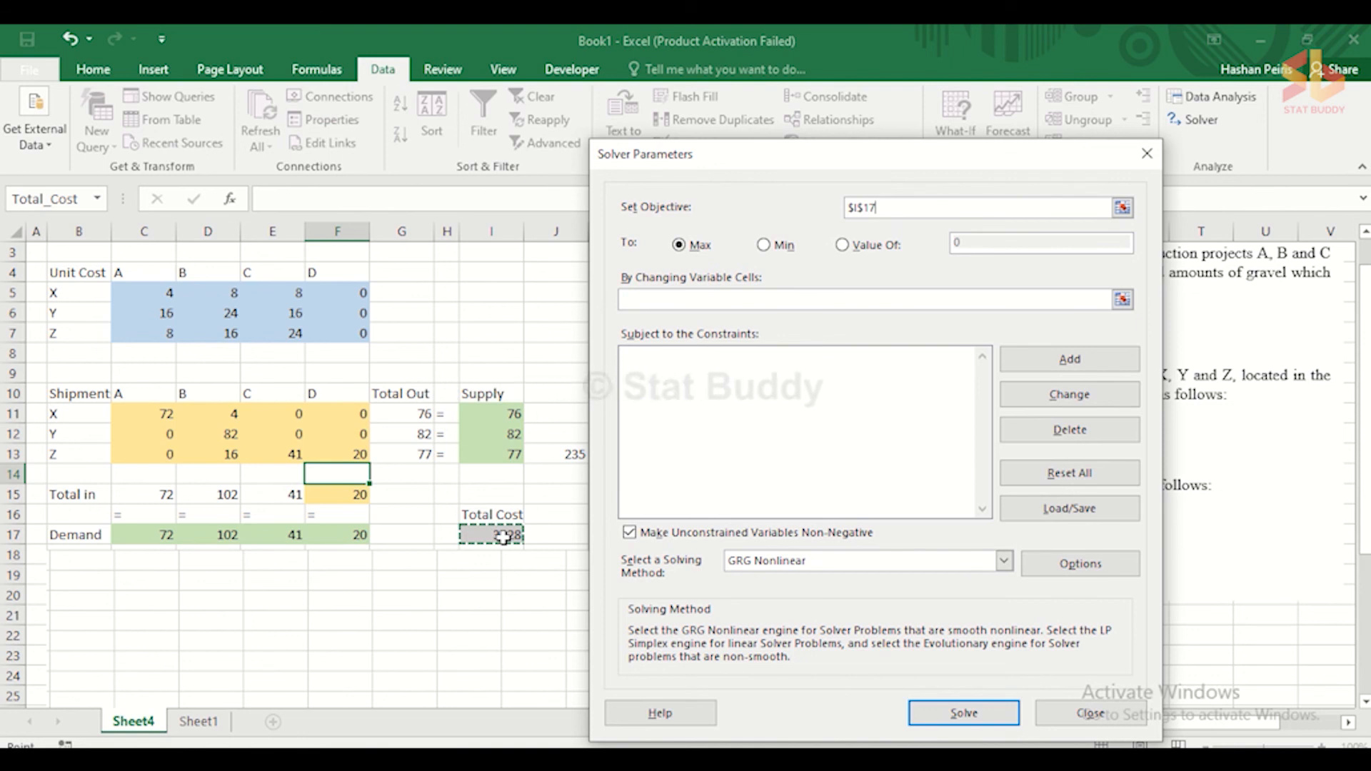
# - Have Solver minimise the objective by changing the shipment cells $C$11:$F$13
pyautogui.click(657, 300)
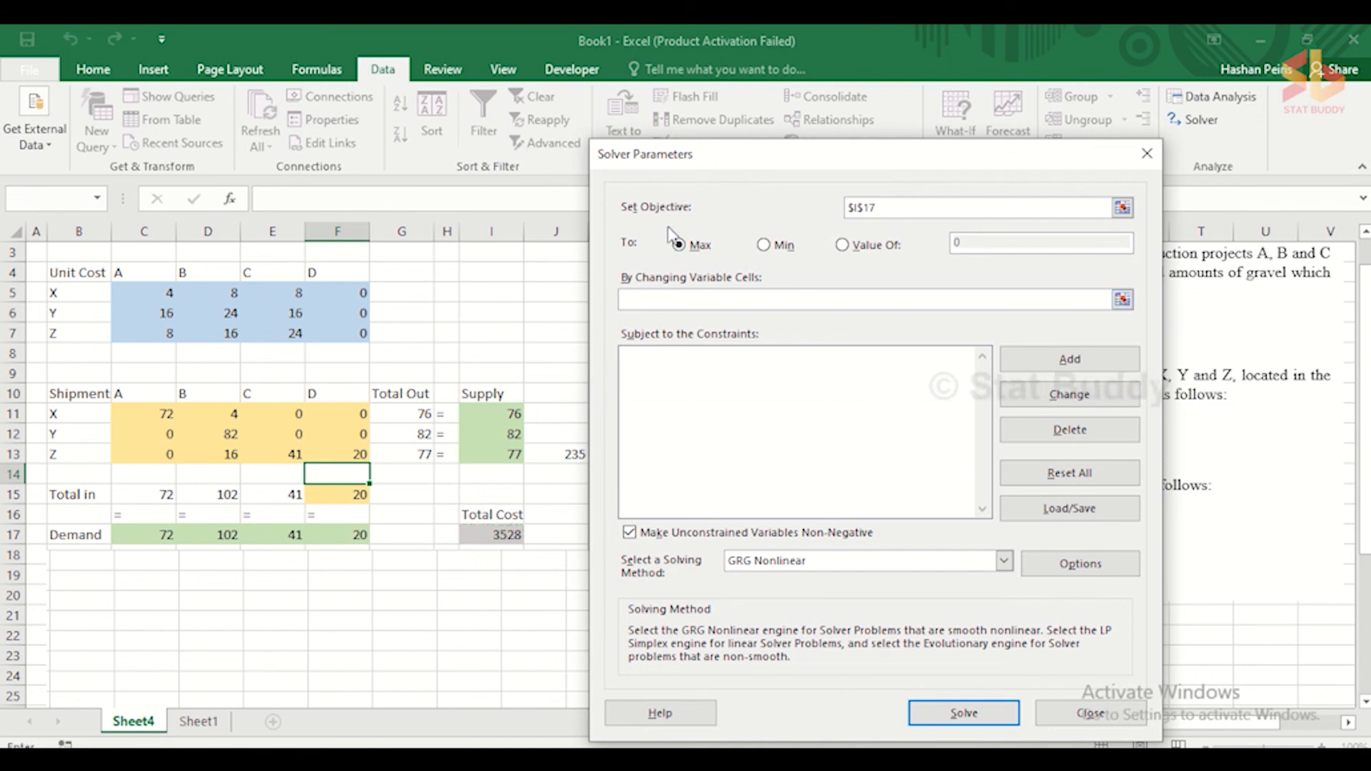
pyautogui.click(764, 246)
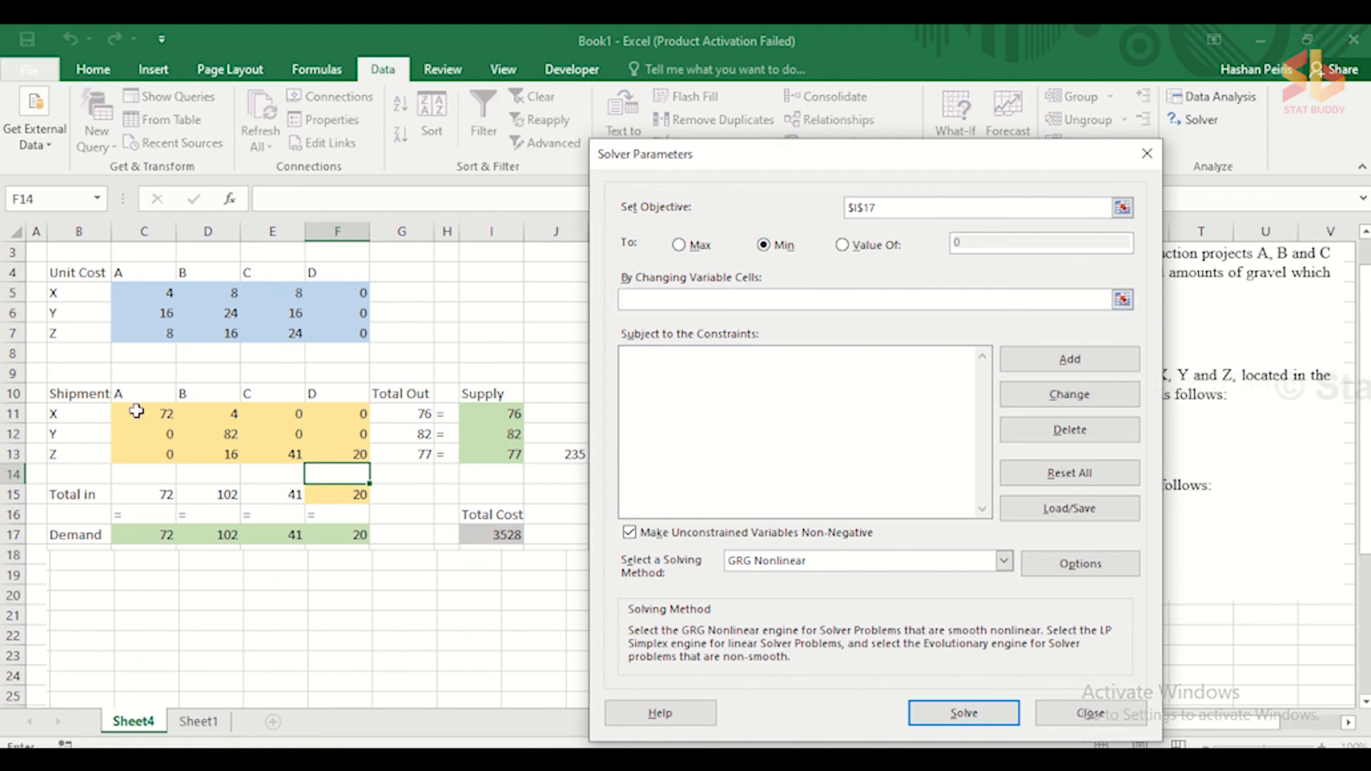
pyautogui.moveTo(133, 413); pyautogui.dragTo(328, 452)
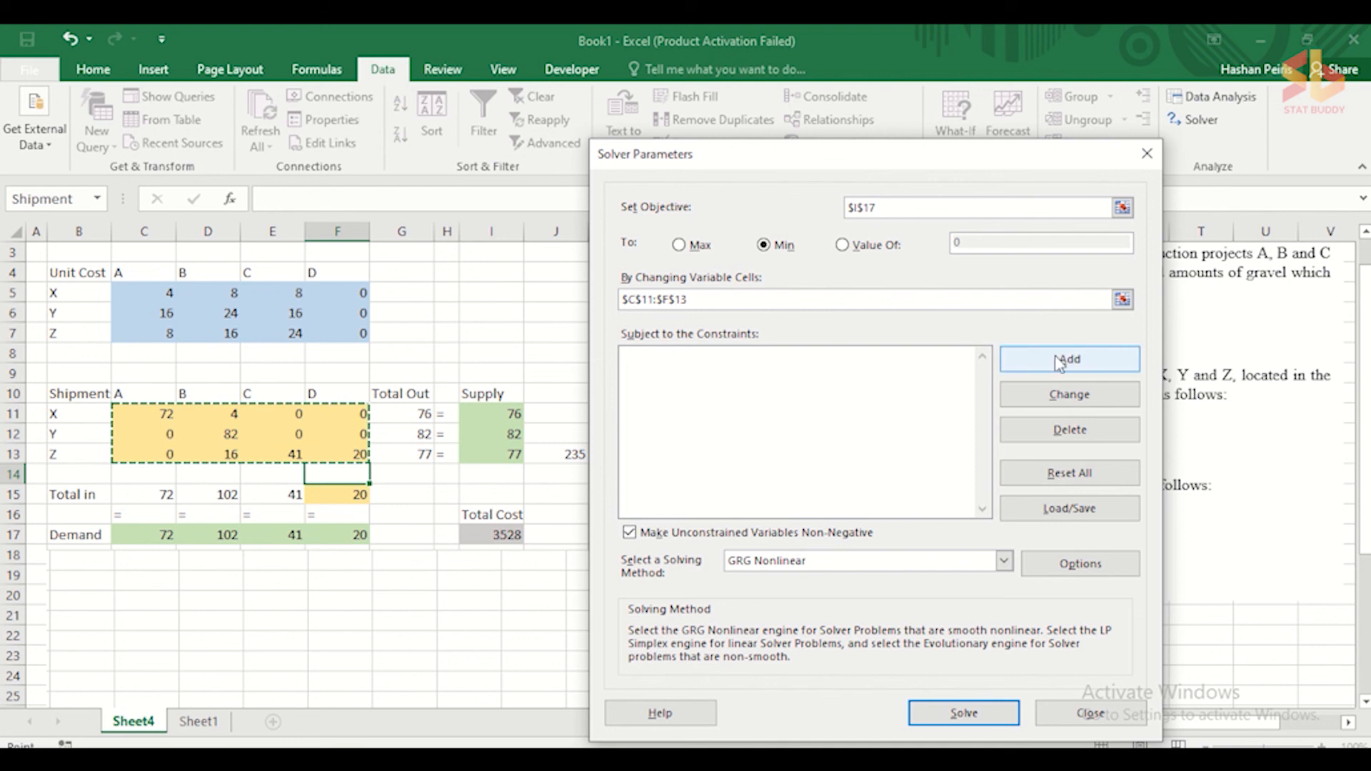
pyautogui.click(901, 374)
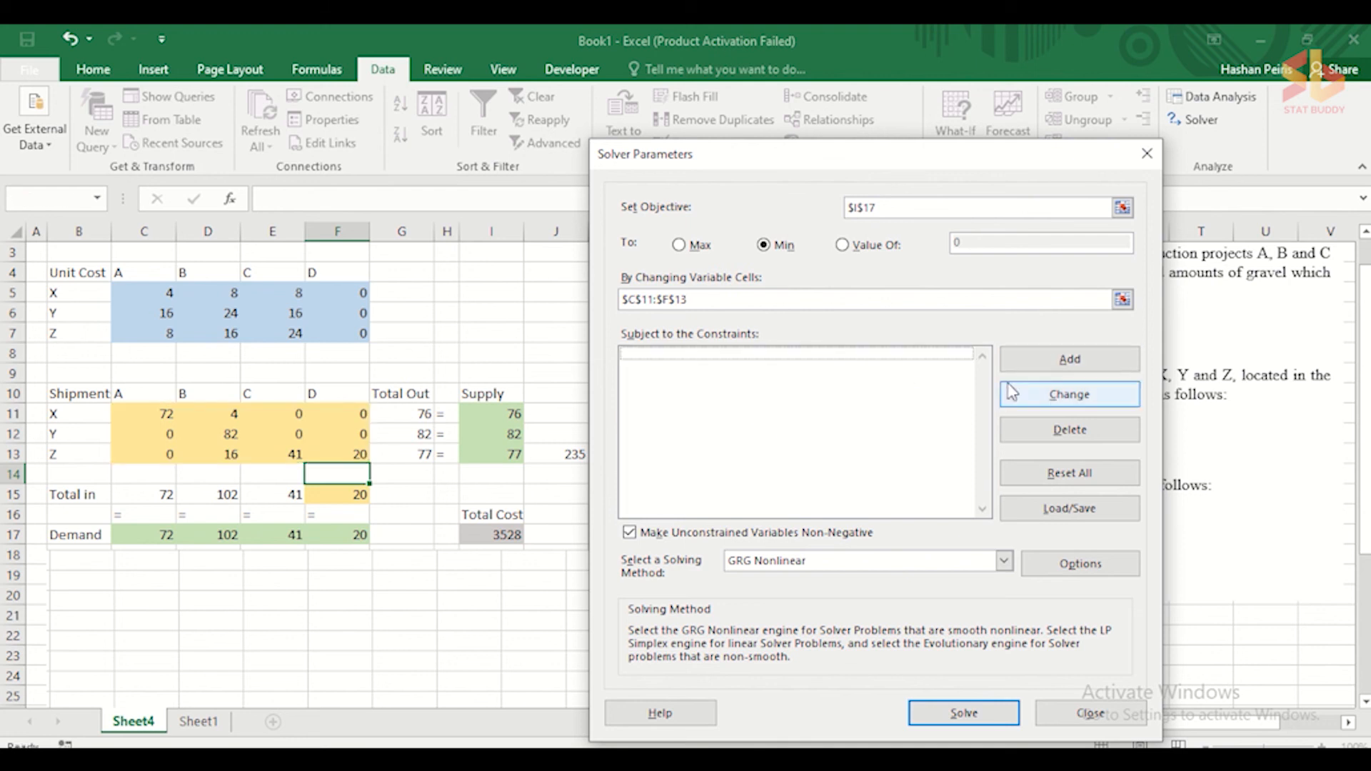
# - Add a Solver constraint making the Total Out cells $G$11:$G$13 equal to the Supply cells $I$11:$I$13
pyautogui.click(1042, 360)
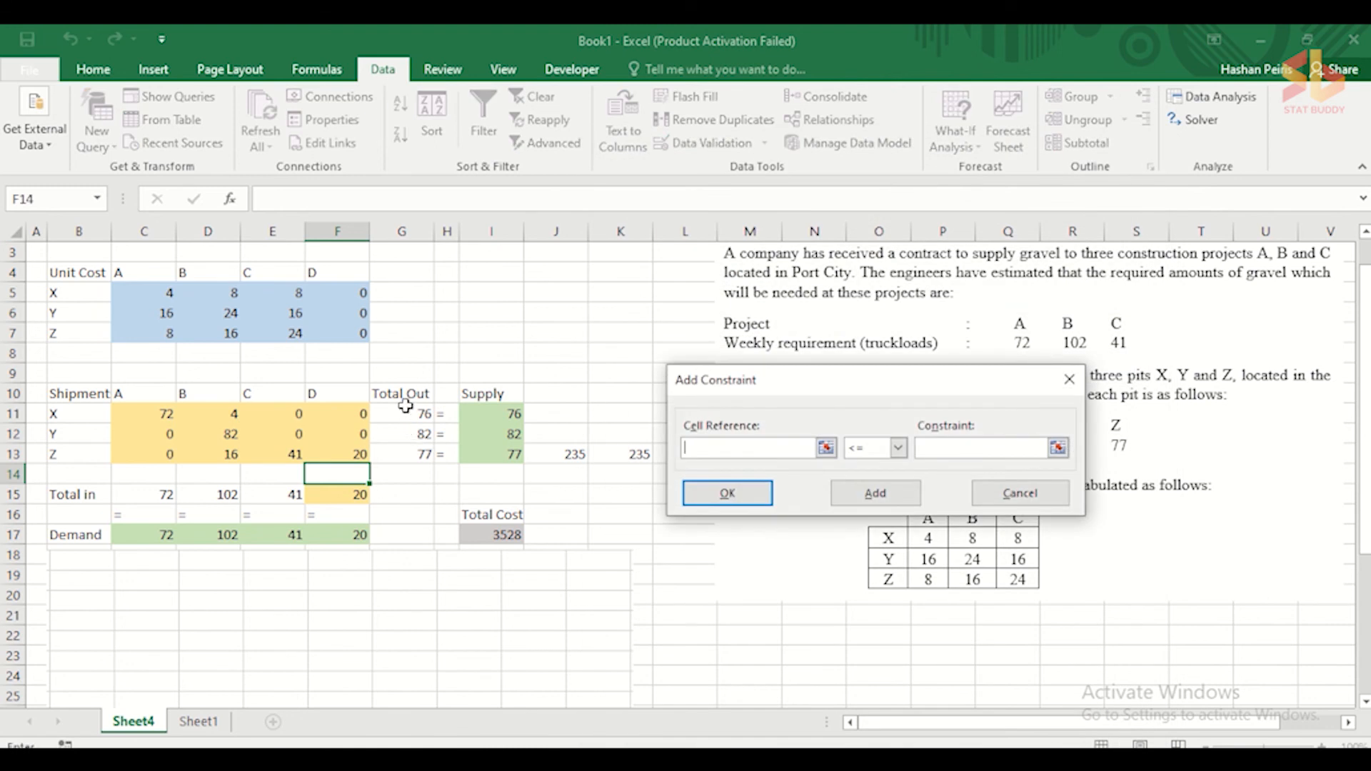
pyautogui.moveTo(405, 395); pyautogui.dragTo(429, 452)
pyautogui.moveTo(409, 413); pyautogui.dragTo(416, 453)
pyautogui.click(898, 450)
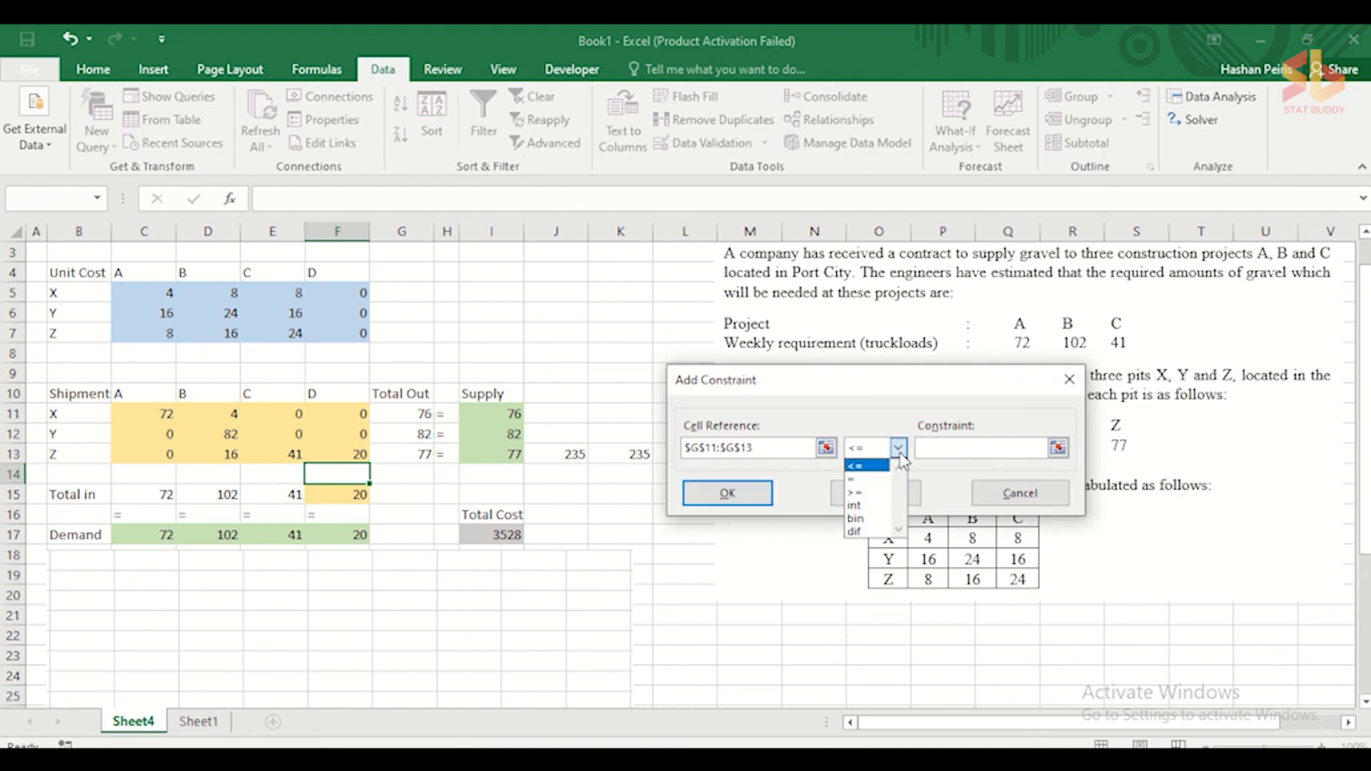
pyautogui.click(879, 479)
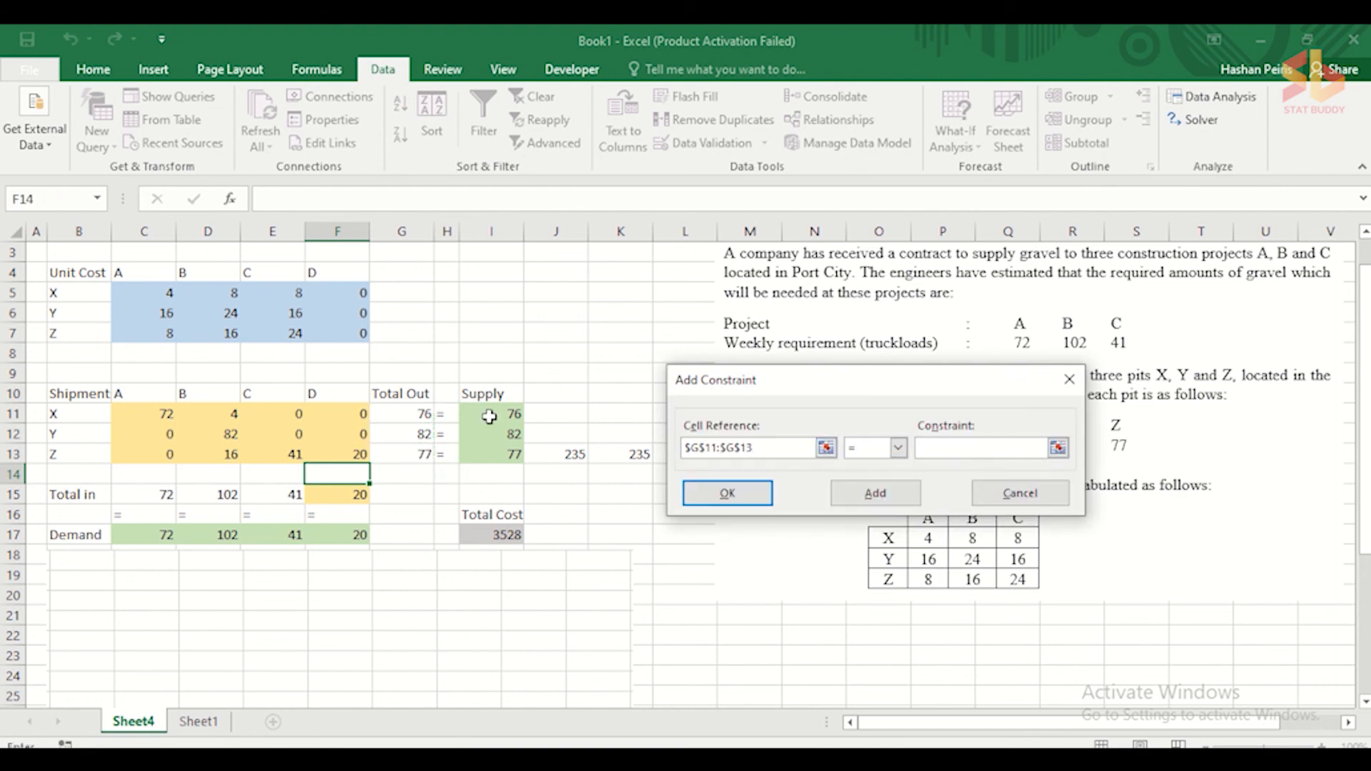
pyautogui.moveTo(490, 416); pyautogui.dragTo(523, 452)
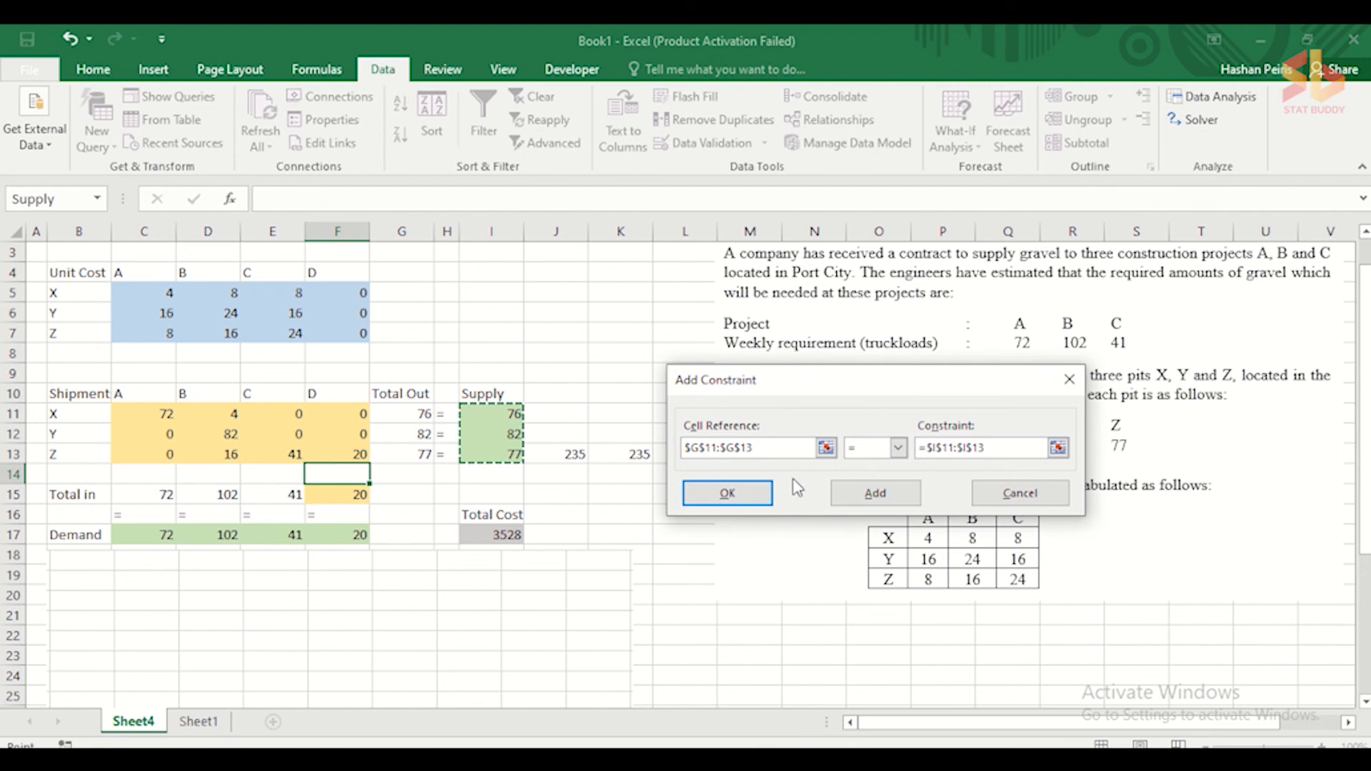
pyautogui.click(725, 493)
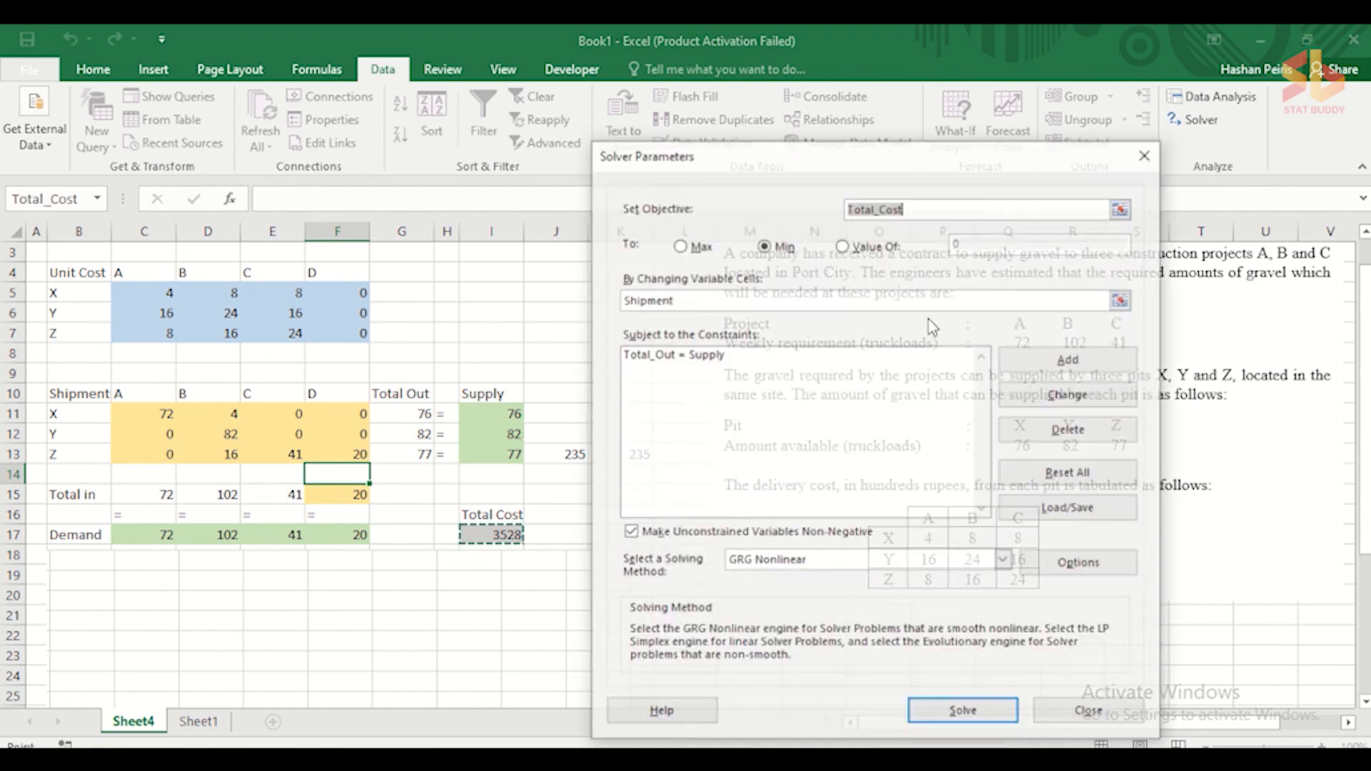
# - Add a Solver constraint making the Total in cells $C$15:$F$15 equal to the Demand cells C17:F17
pyautogui.click(1085, 366)
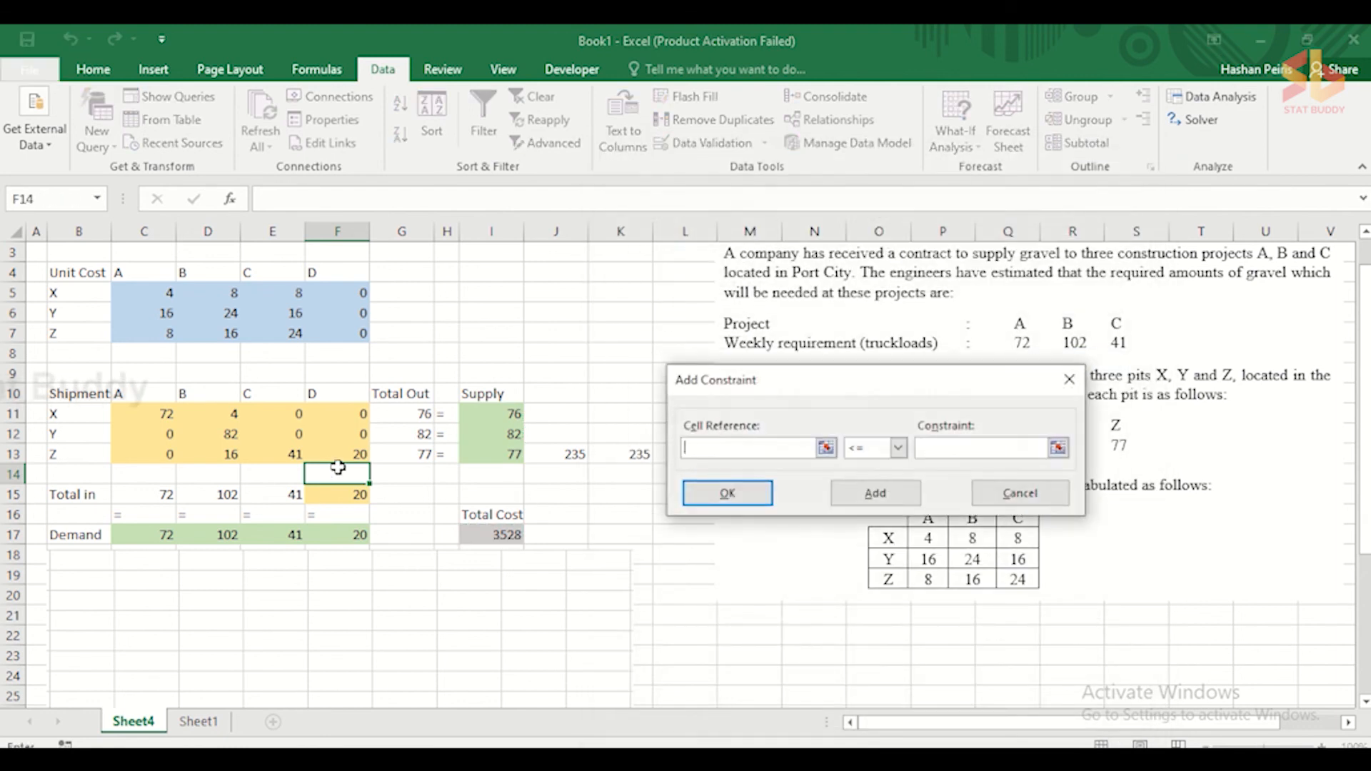
pyautogui.moveTo(147, 498); pyautogui.dragTo(361, 494)
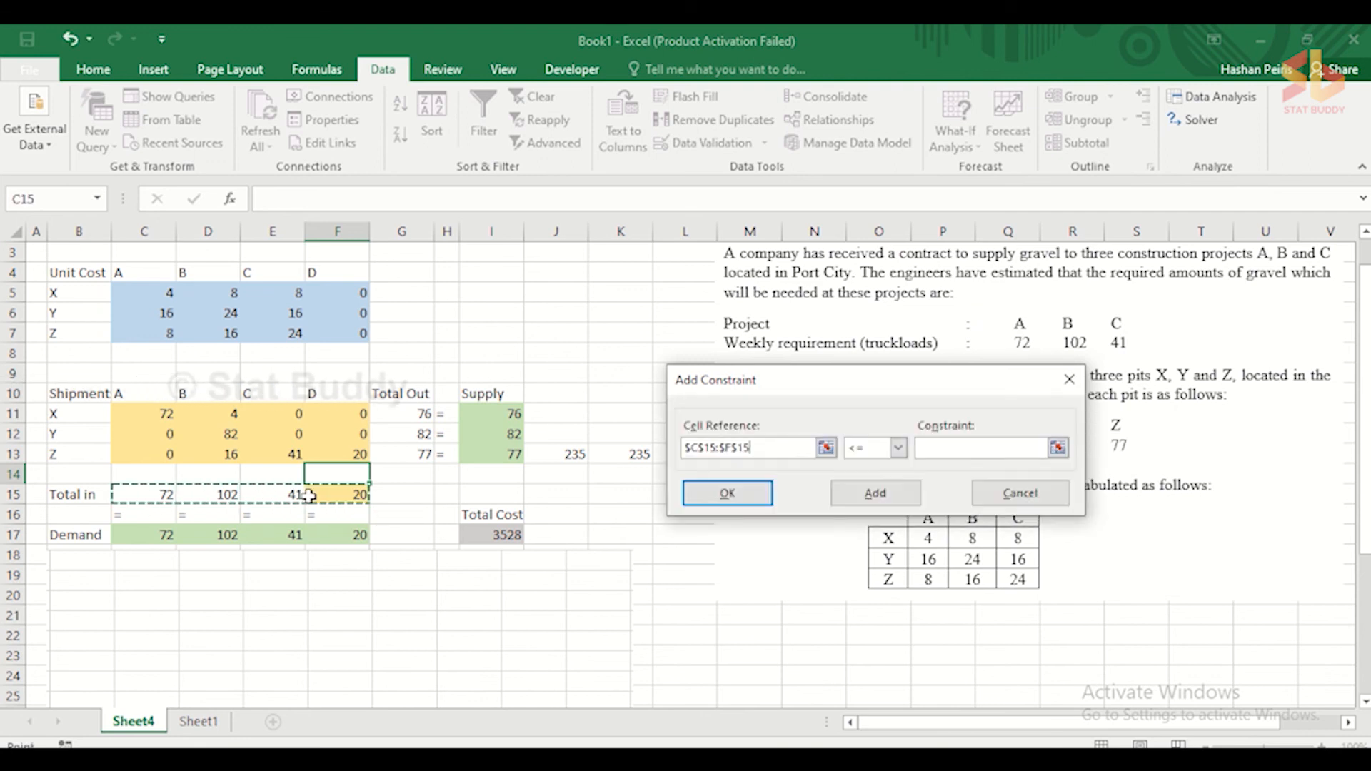
pyautogui.click(899, 448)
pyautogui.click(868, 477)
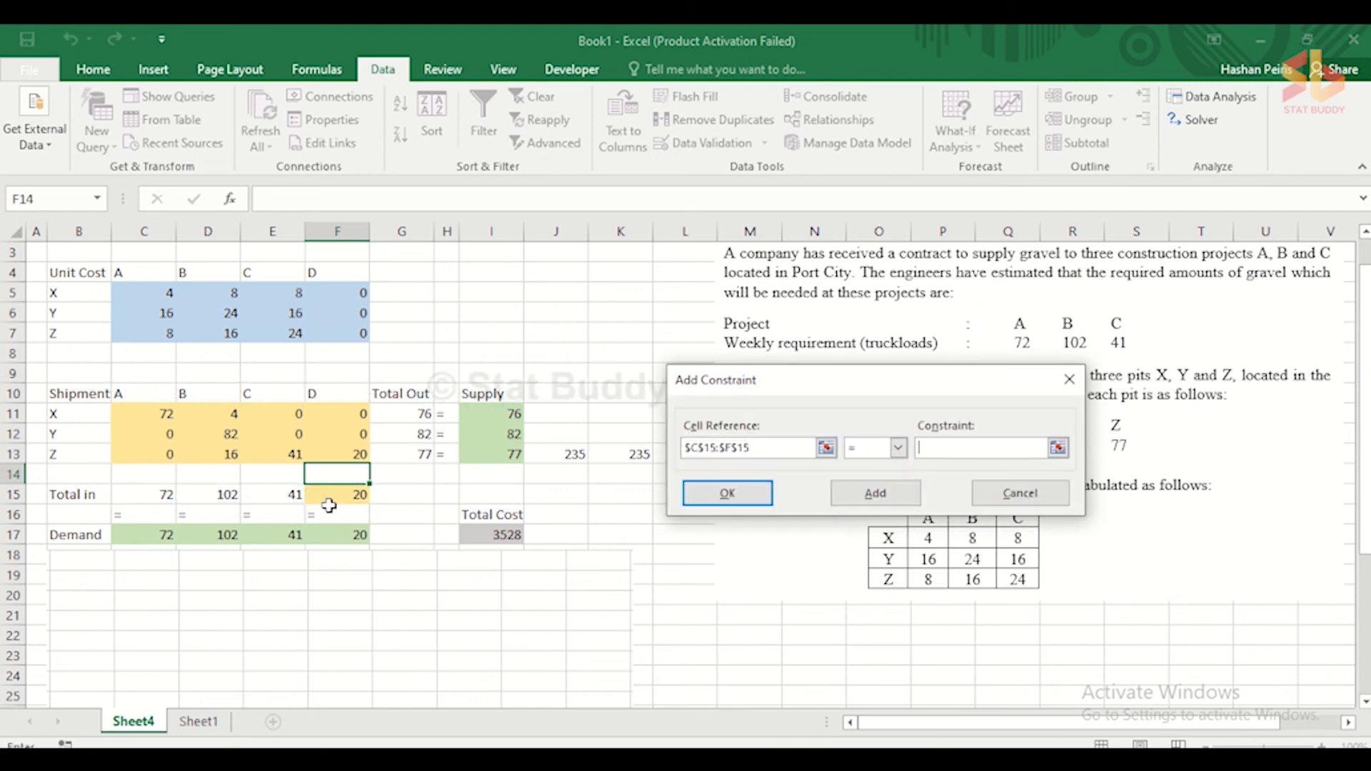
pyautogui.moveTo(160, 537); pyautogui.dragTo(323, 538)
pyautogui.click(735, 493)
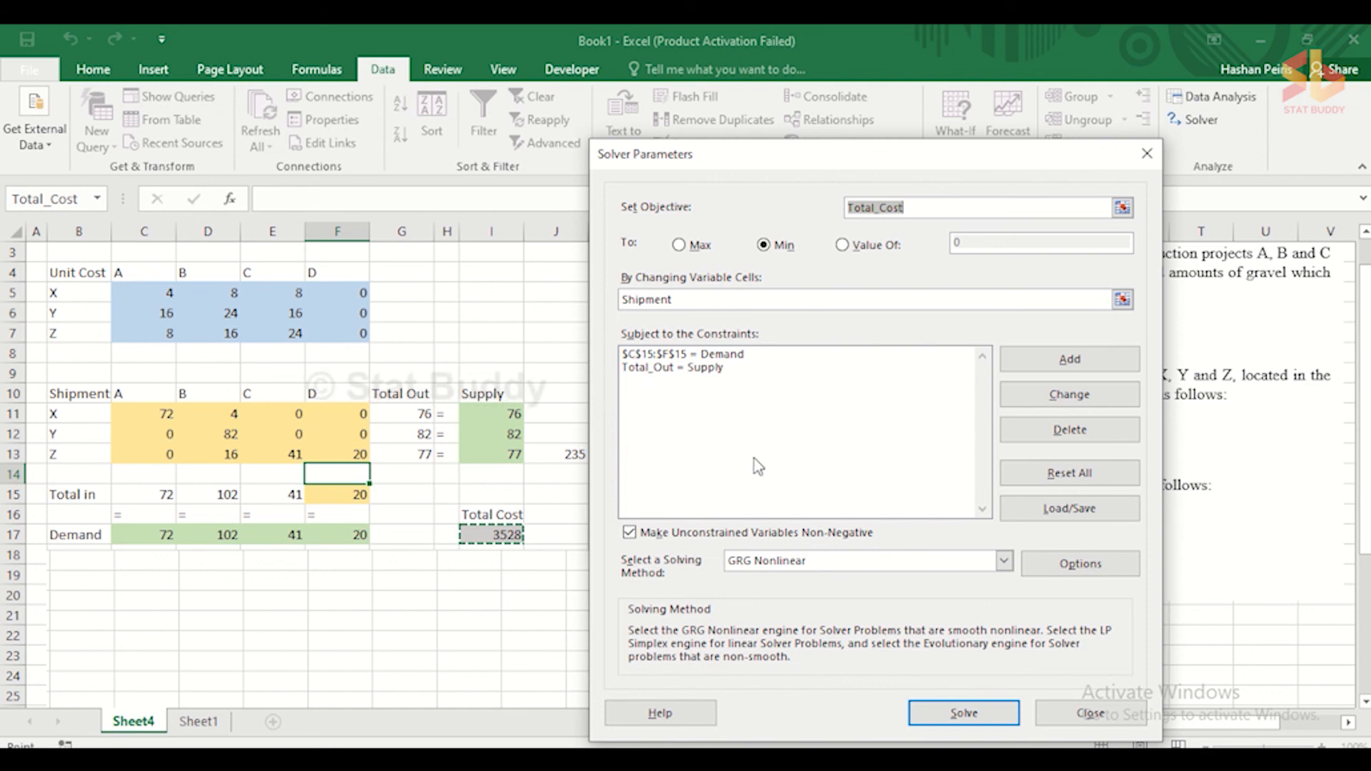
# - Choose Simplex LP as the solving method and solve the transportation model
pyautogui.click(1004, 562)
pyautogui.click(964, 592)
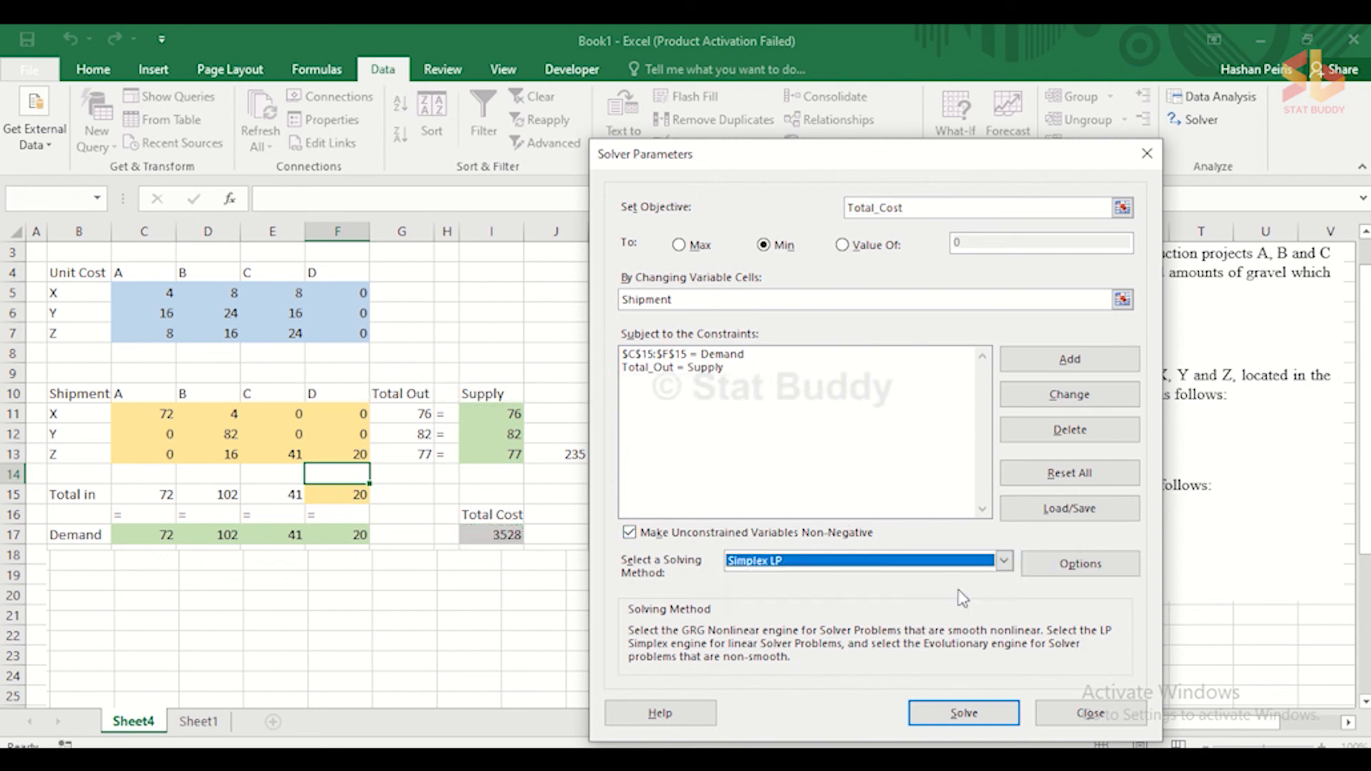
pyautogui.click(980, 720)
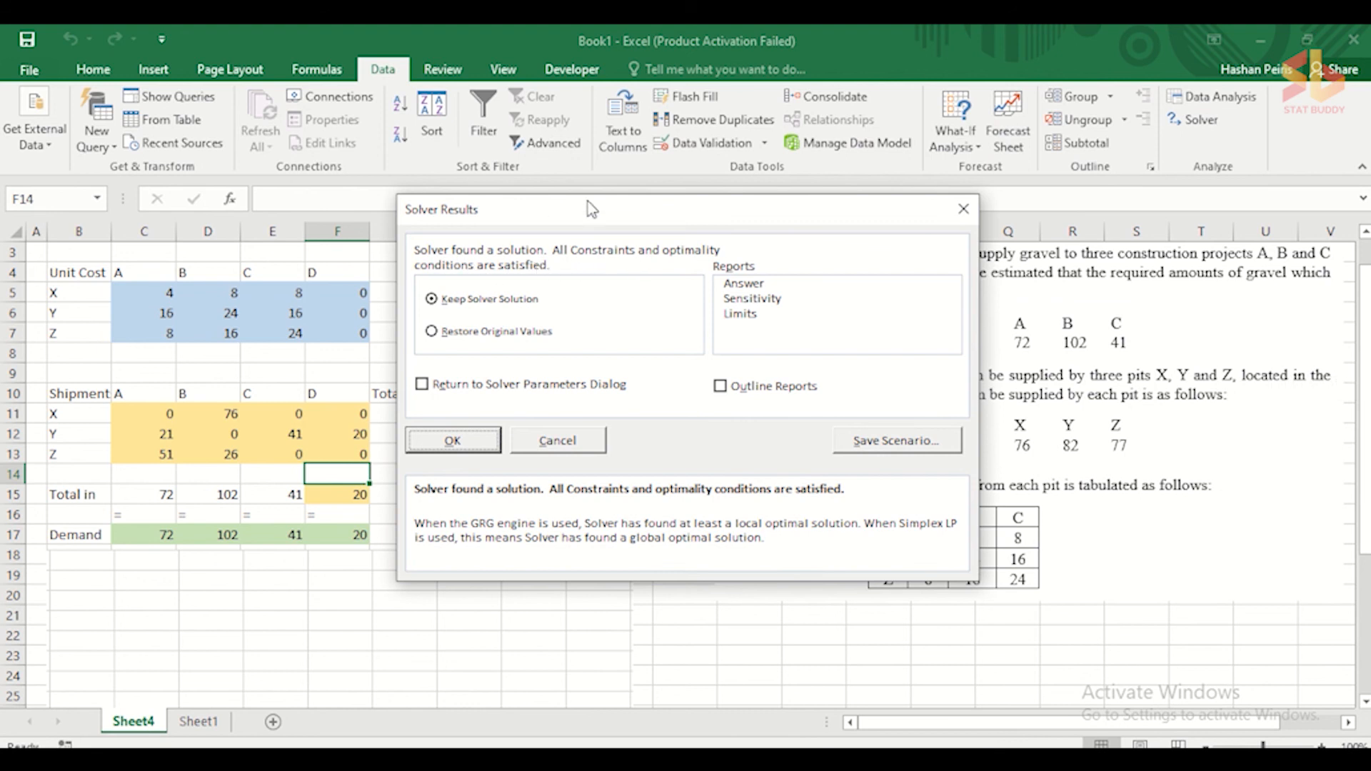
# - Keep the Solver solution and generate a Sensitivity report for the transportation model
pyautogui.moveTo(588, 201); pyautogui.dragTo(729, 210)
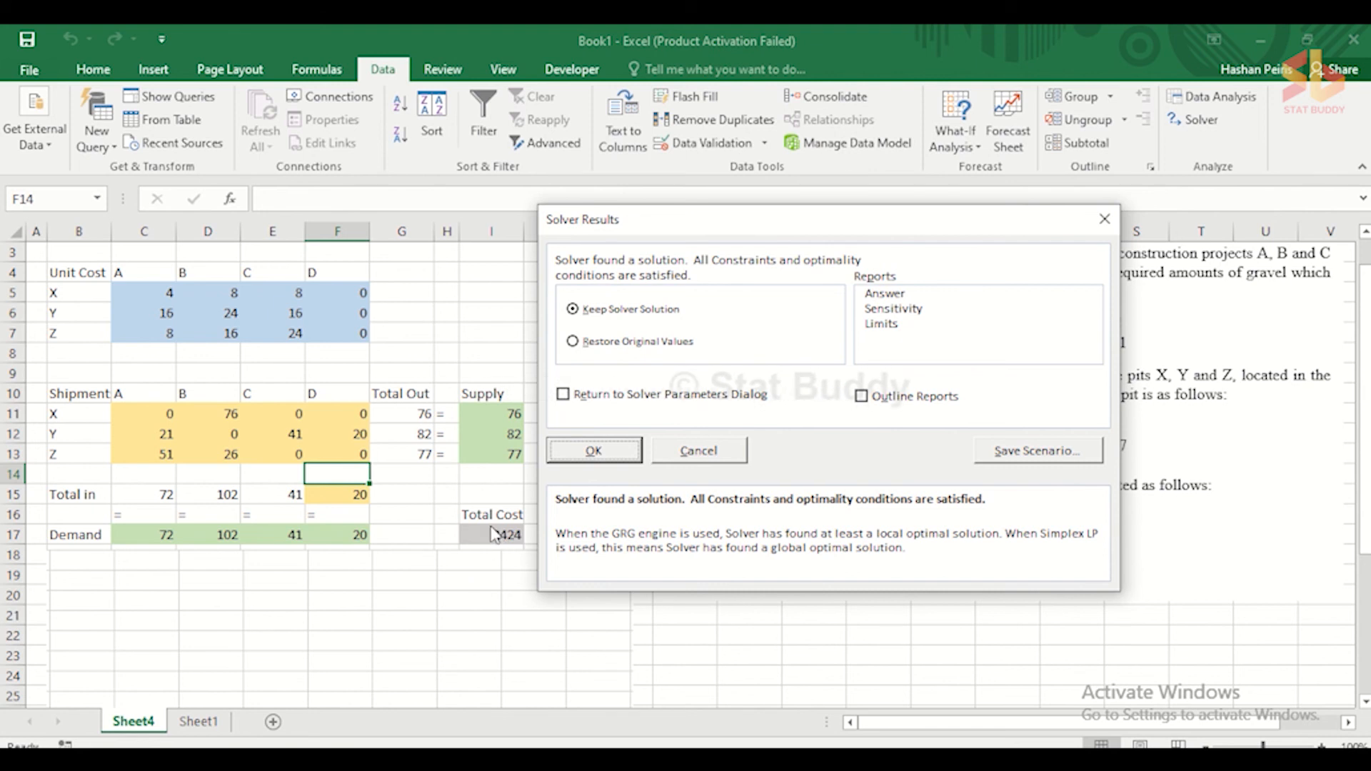
pyautogui.click(883, 311)
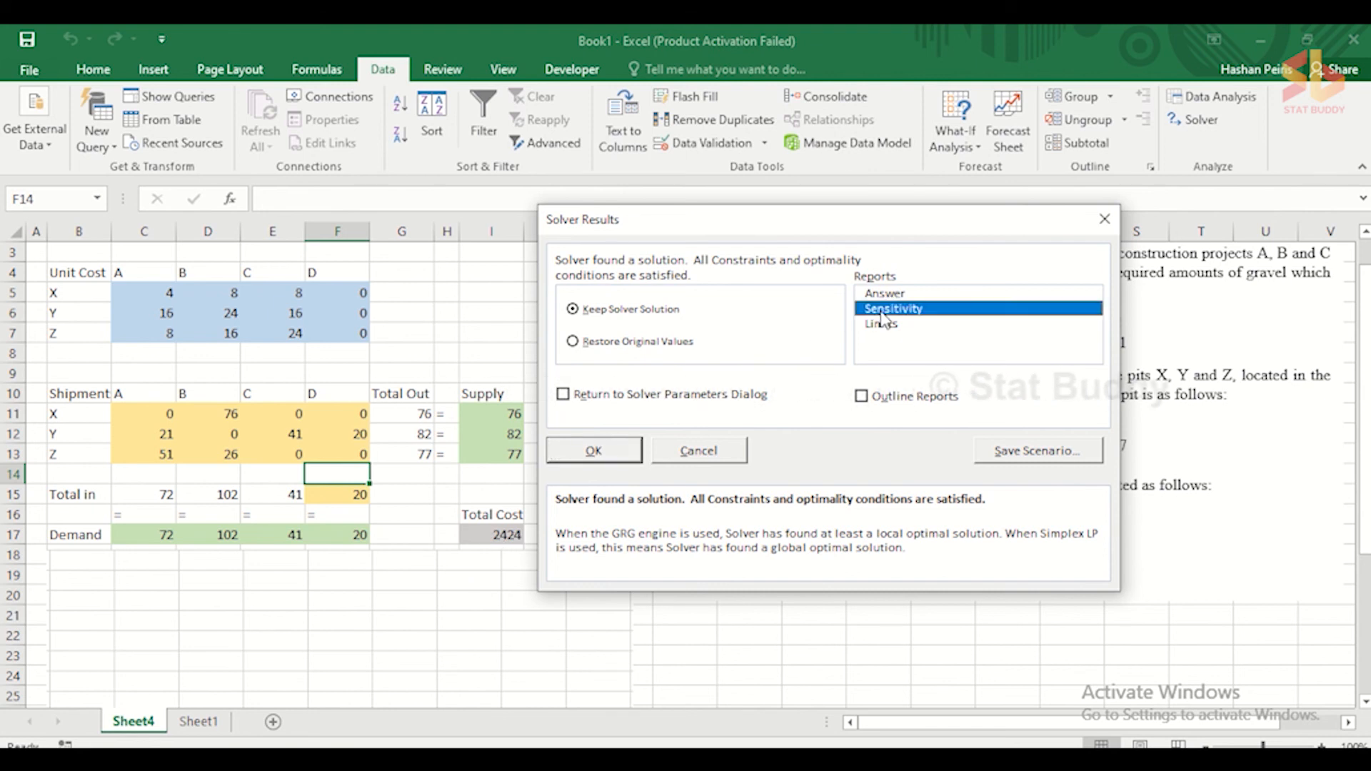
pyautogui.click(594, 450)
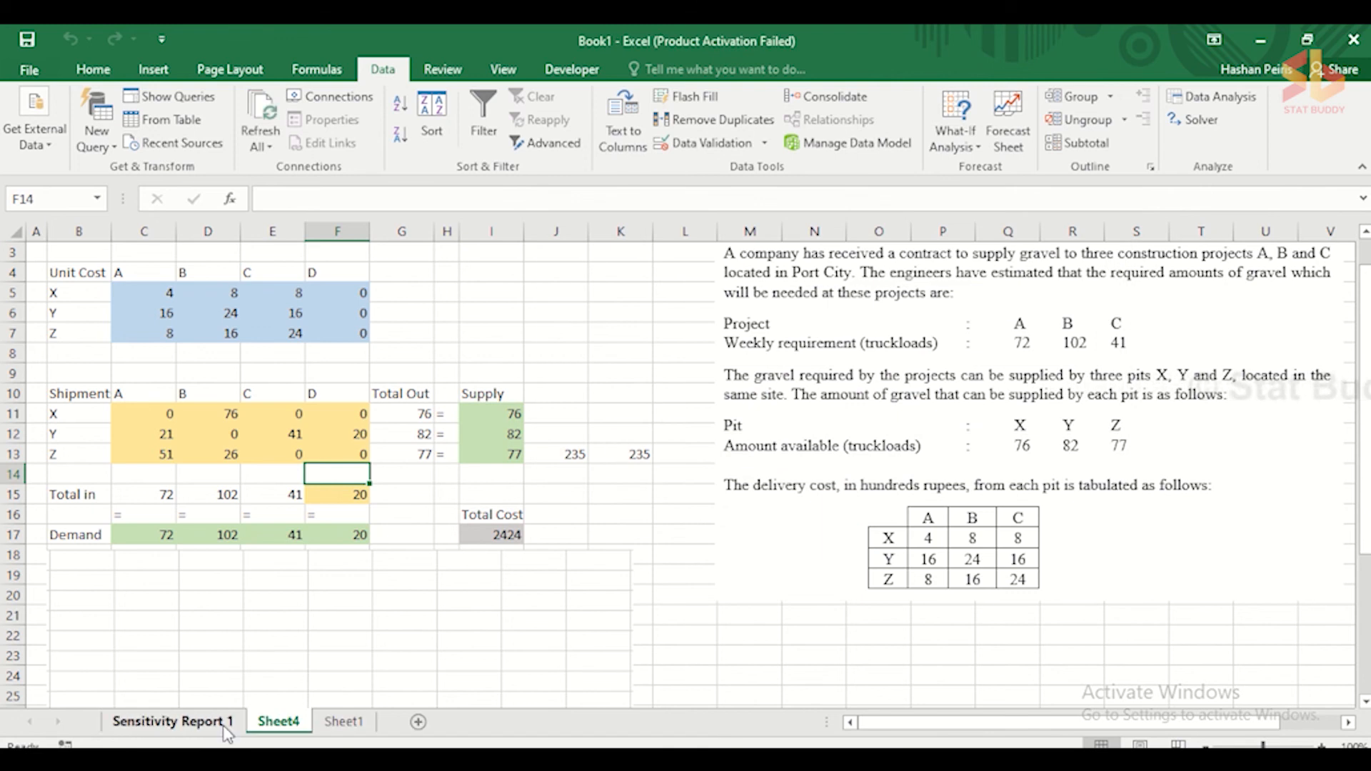
# - Examine the reduced costs of shipments X A, X C and X D in the sensitivity report, comparing X A's with its objective coefficient
pyautogui.click(212, 726)
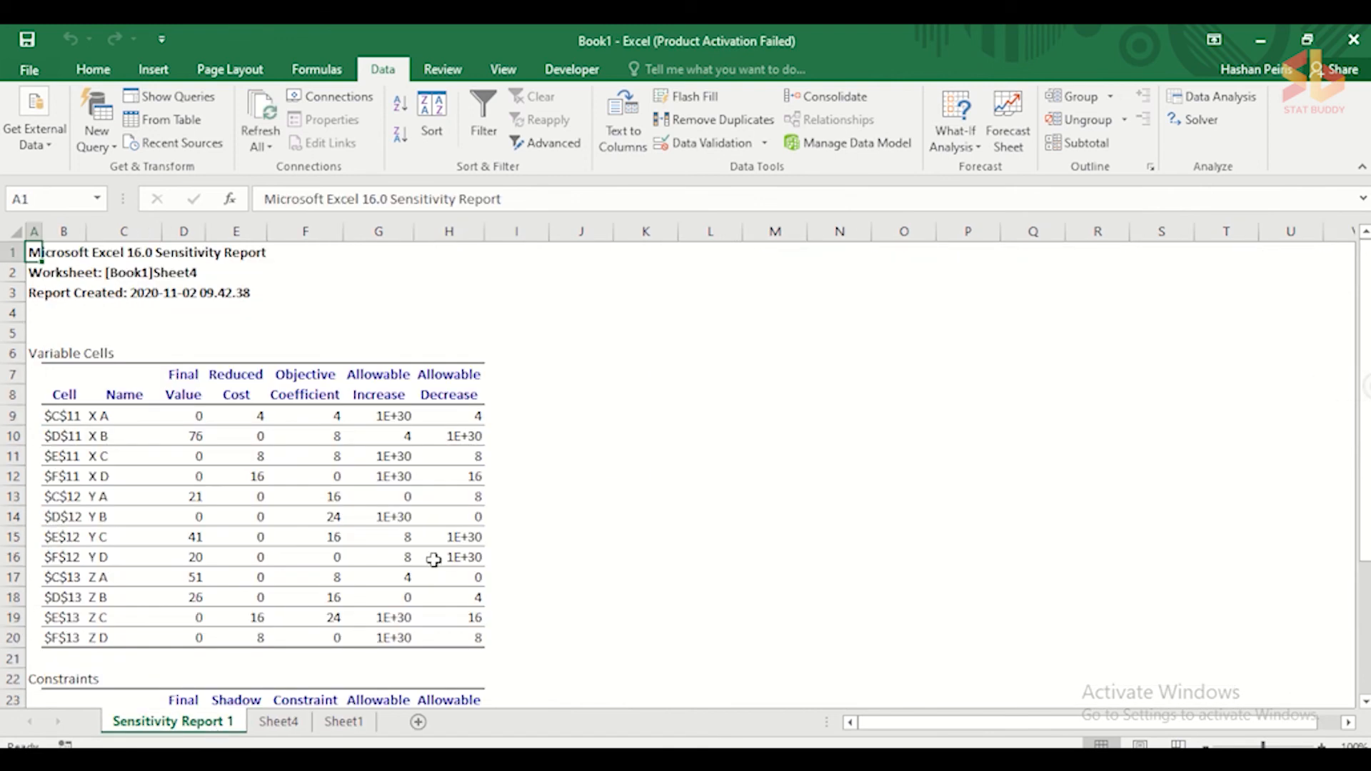
pyautogui.scroll(-1, 433, 560)
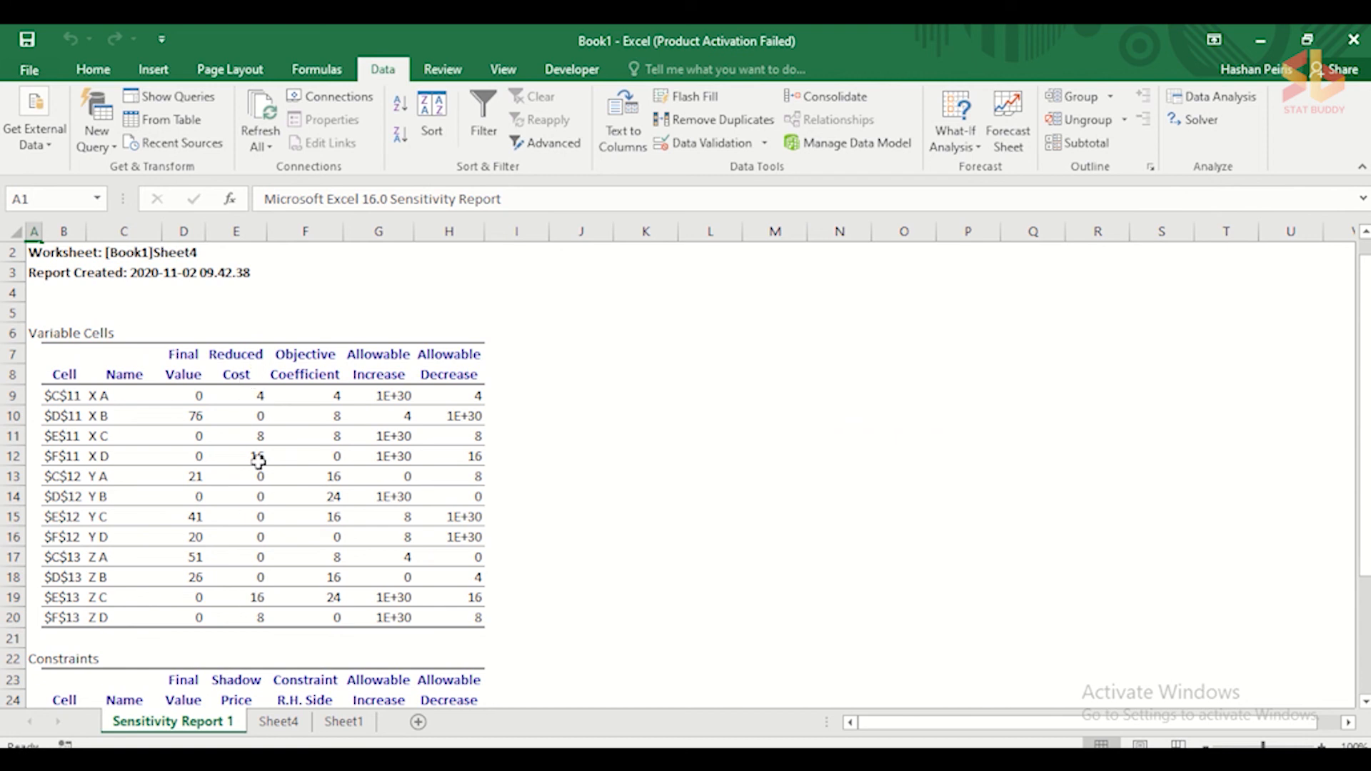
pyautogui.click(264, 395)
pyautogui.click(262, 436)
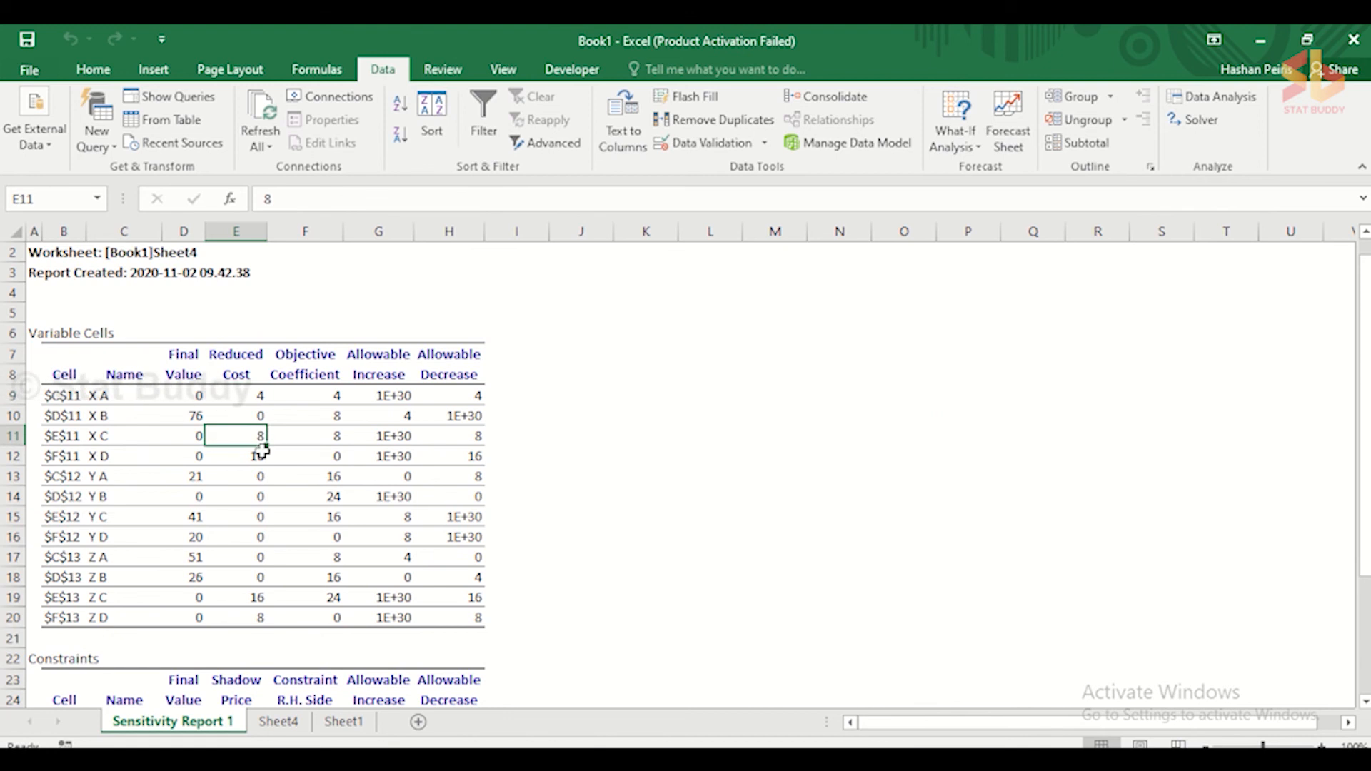
pyautogui.click(263, 453)
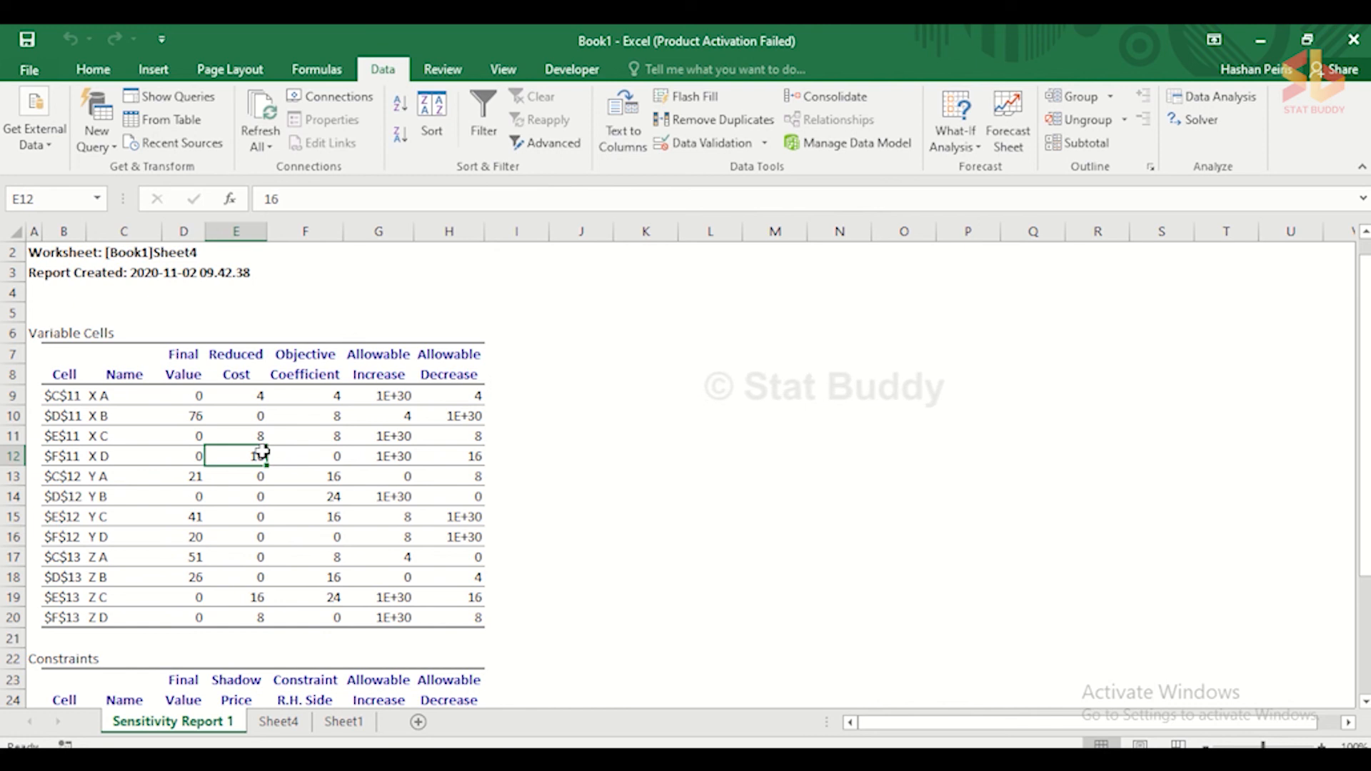
pyautogui.click(270, 397)
pyautogui.click(255, 398)
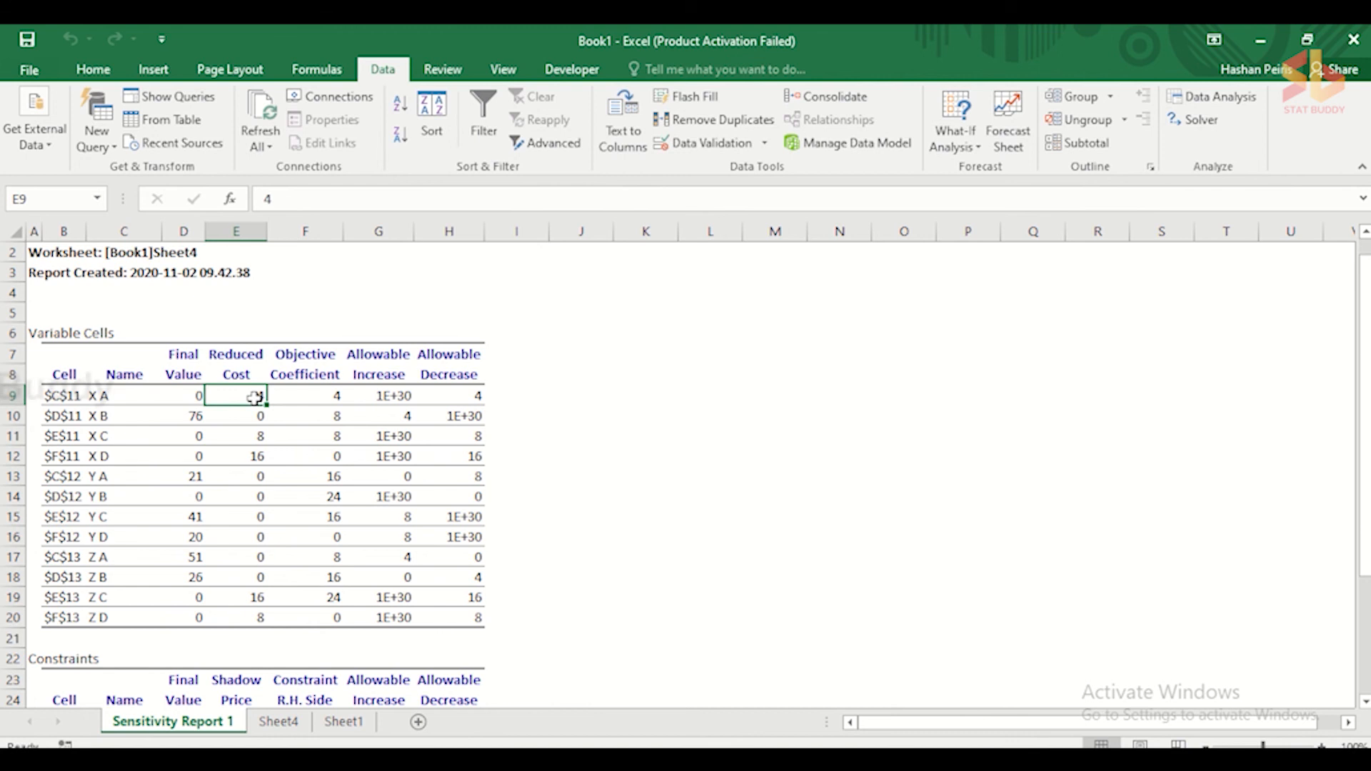
pyautogui.click(313, 398)
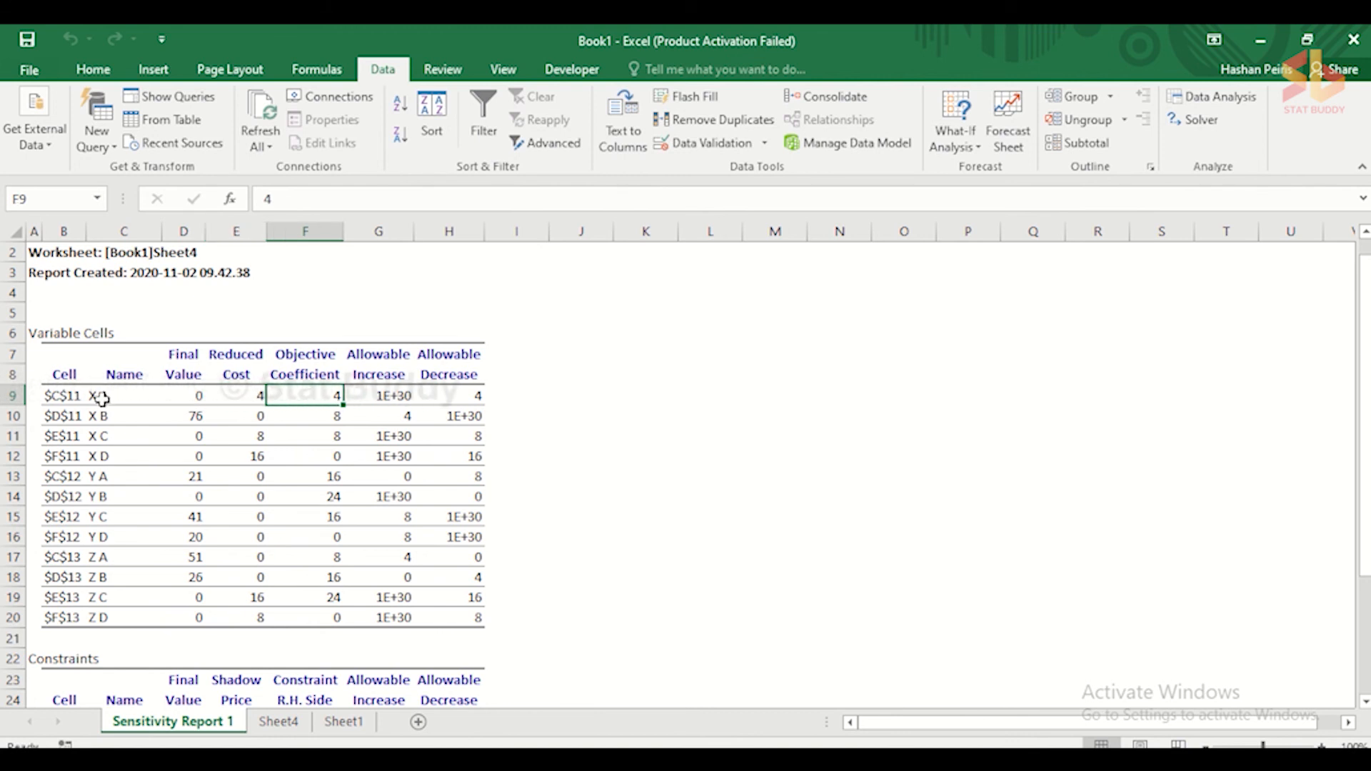
pyautogui.click(253, 396)
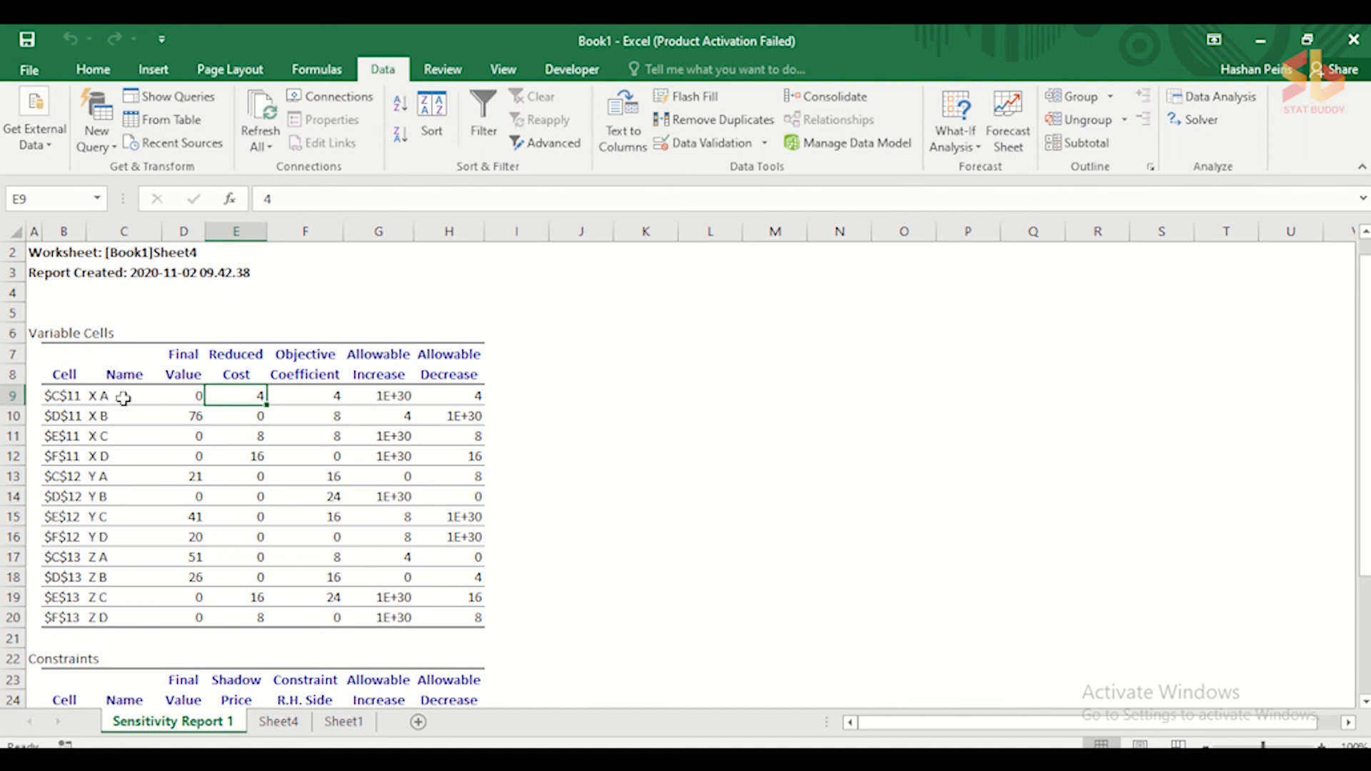
pyautogui.click(327, 398)
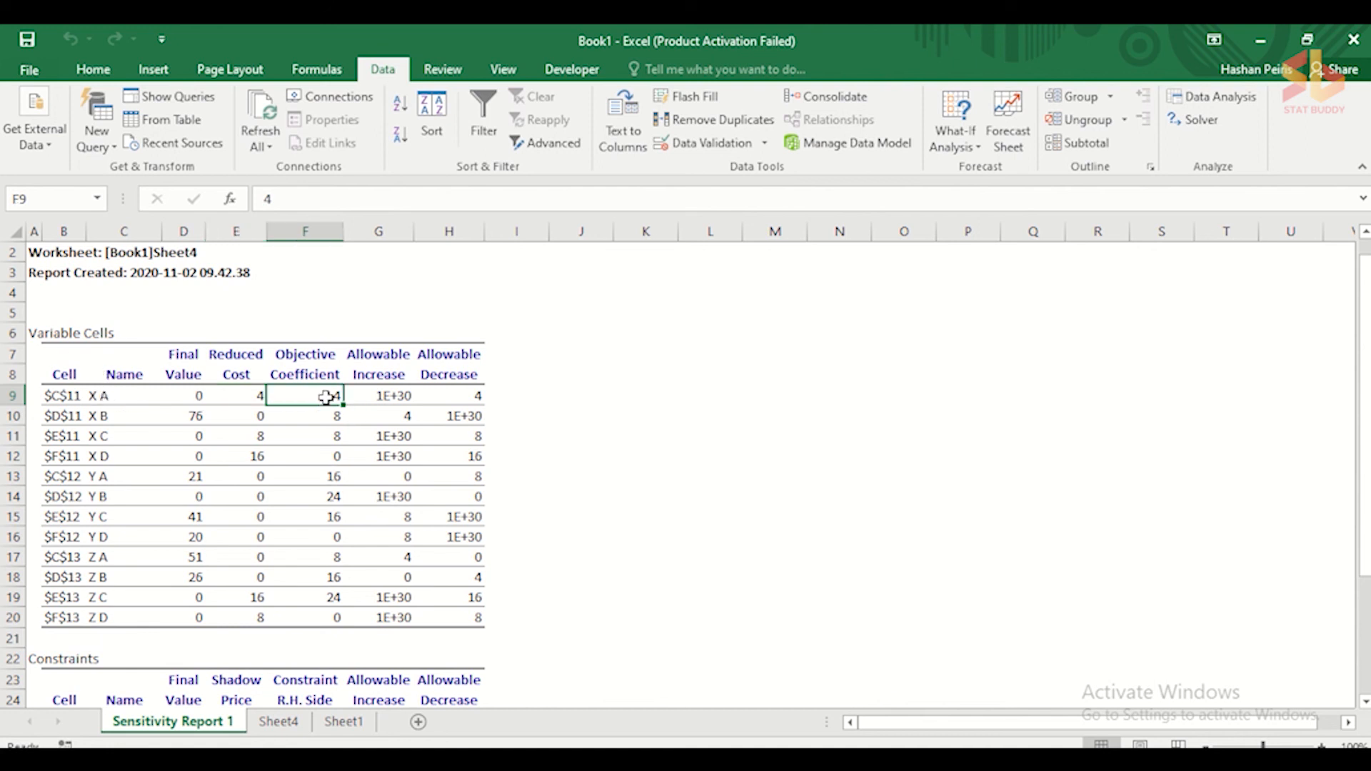
pyautogui.click(258, 397)
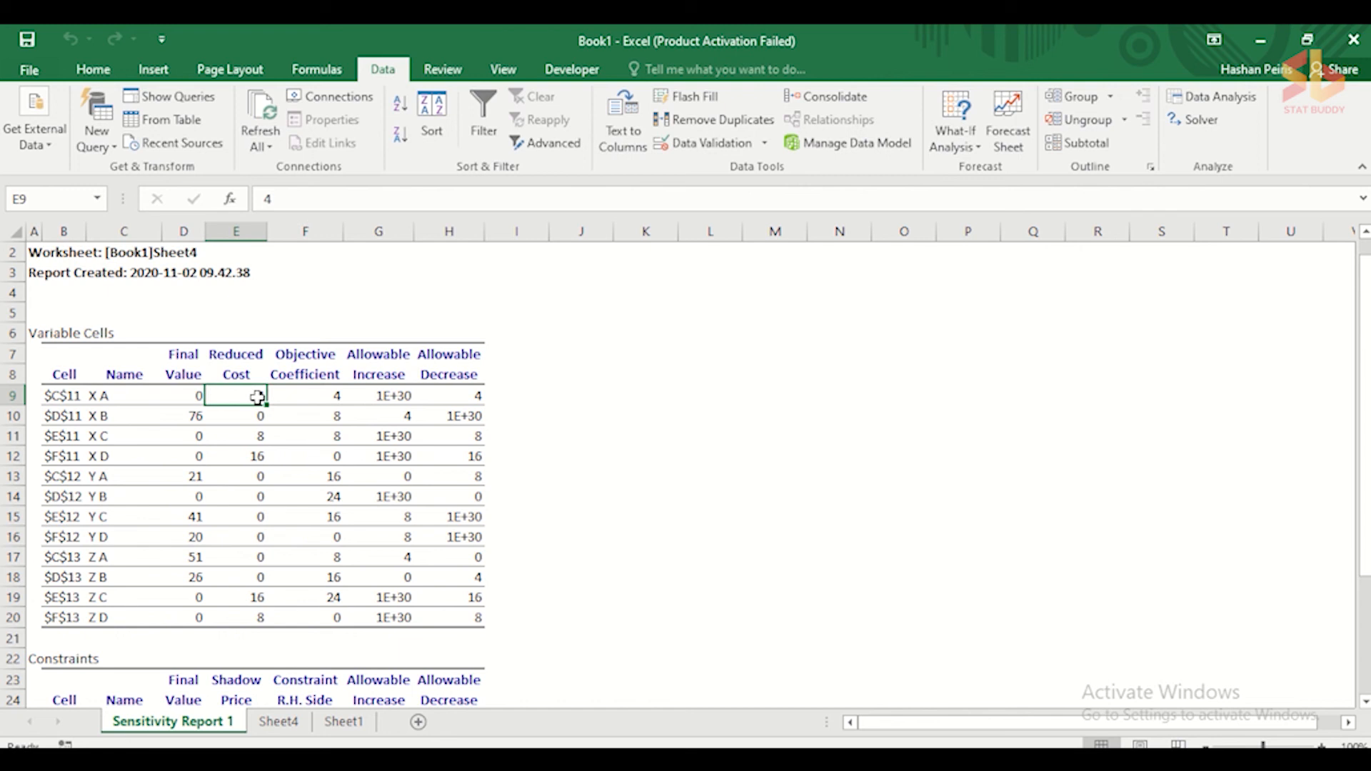
# - Examine the shadow prices of Total in A and Total in B in the report's Constraints table, and return to Sheet4
pyautogui.scroll(-1, 258, 397)
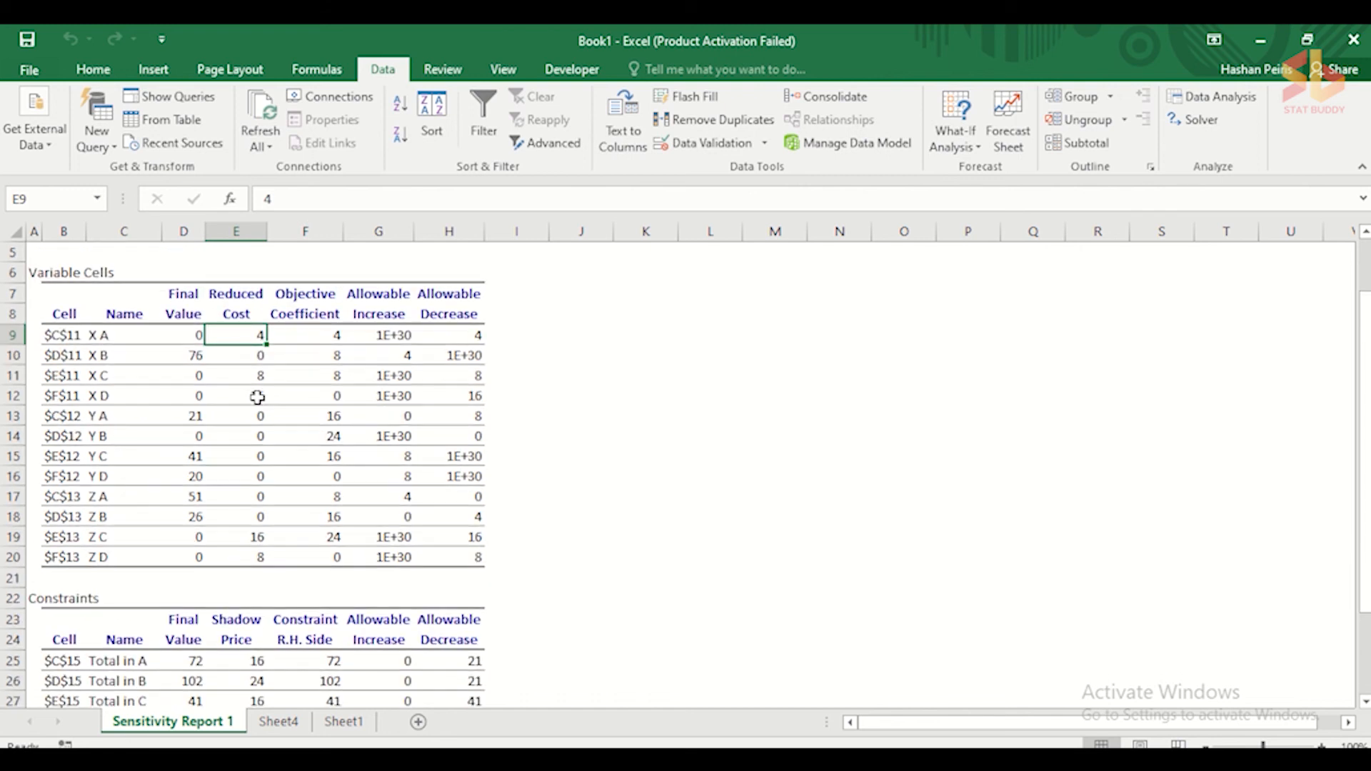
pyautogui.scroll(-2, 274, 476)
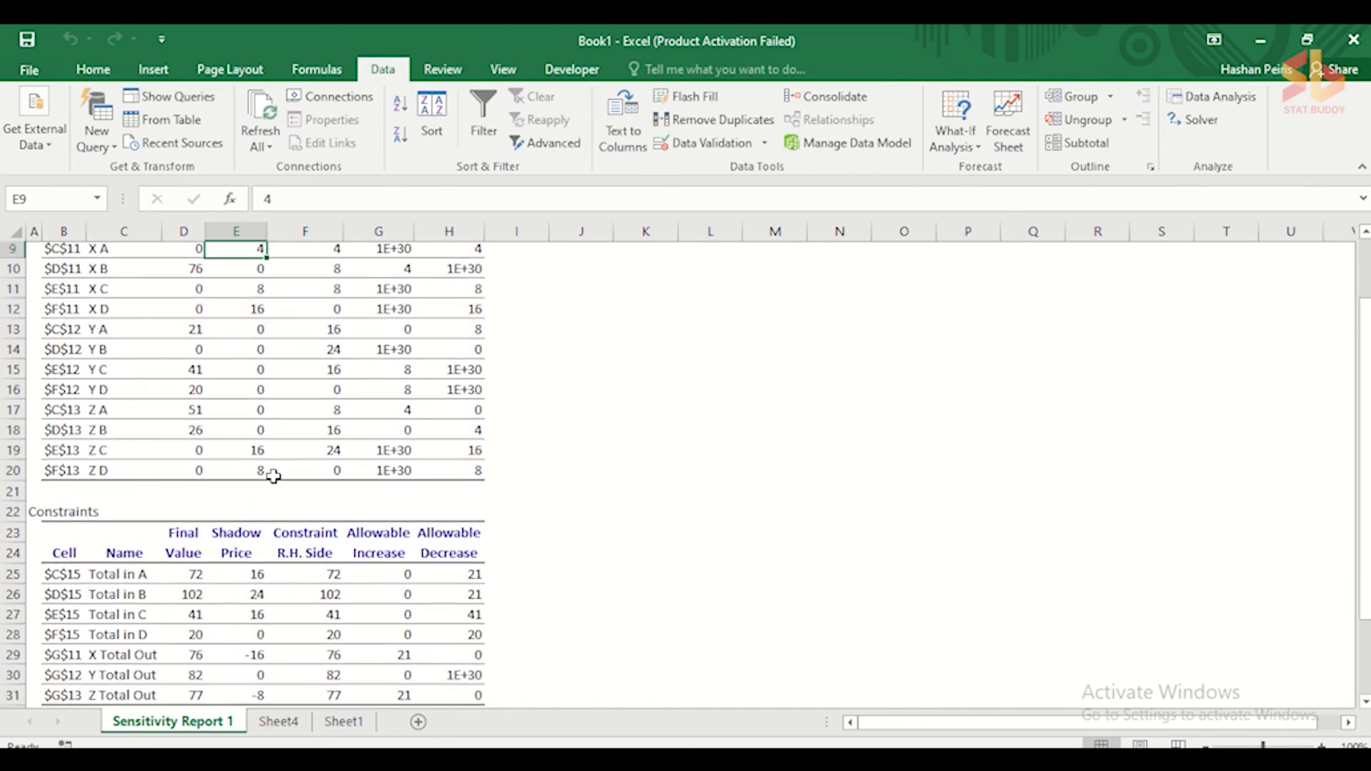
pyautogui.click(256, 524)
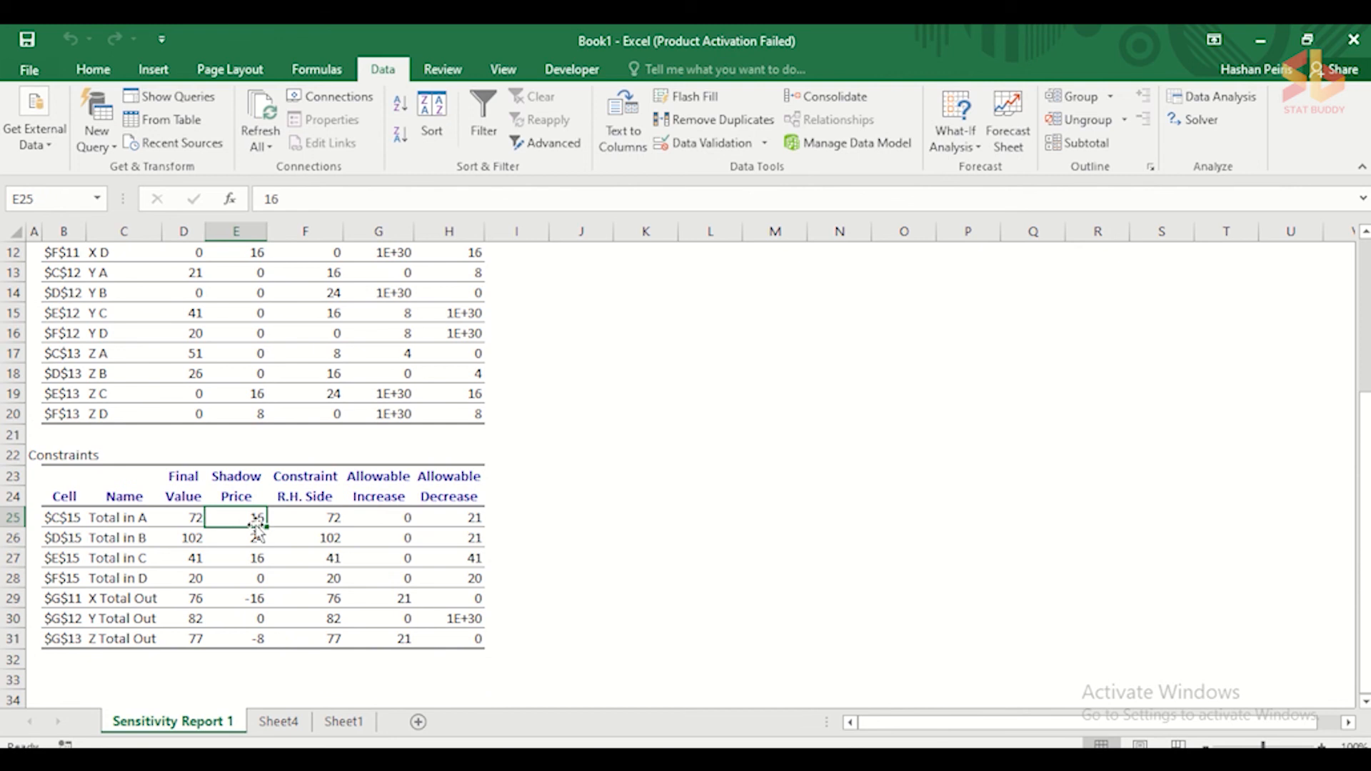
pyautogui.click(258, 557)
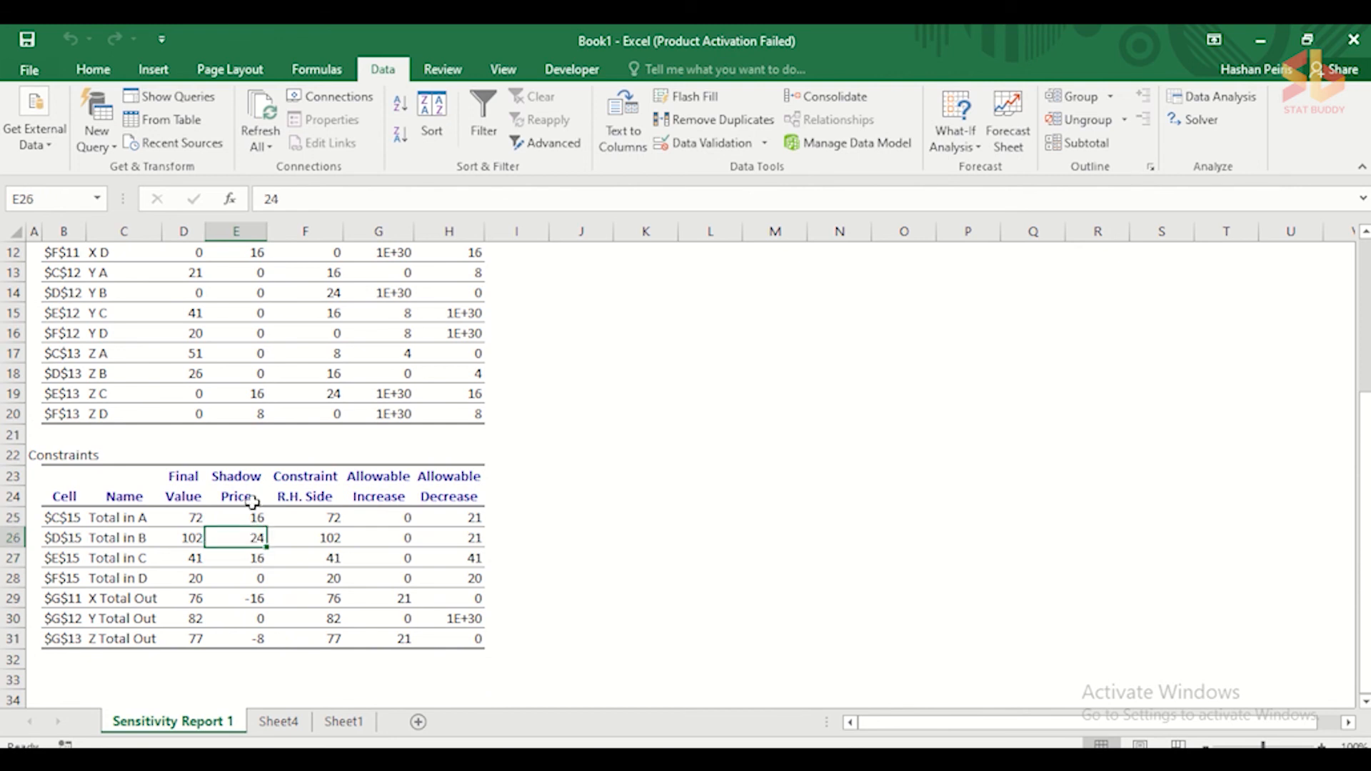
pyautogui.click(248, 519)
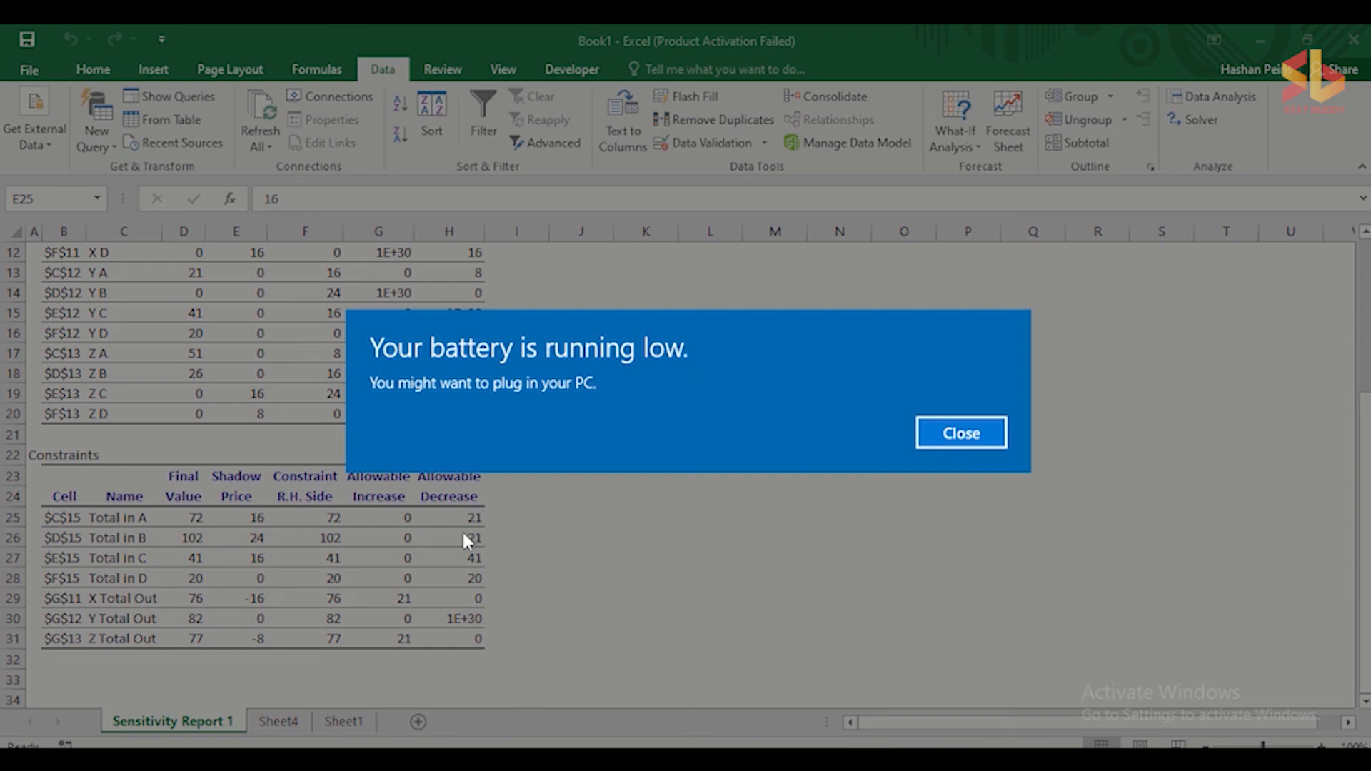
pyautogui.click(924, 437)
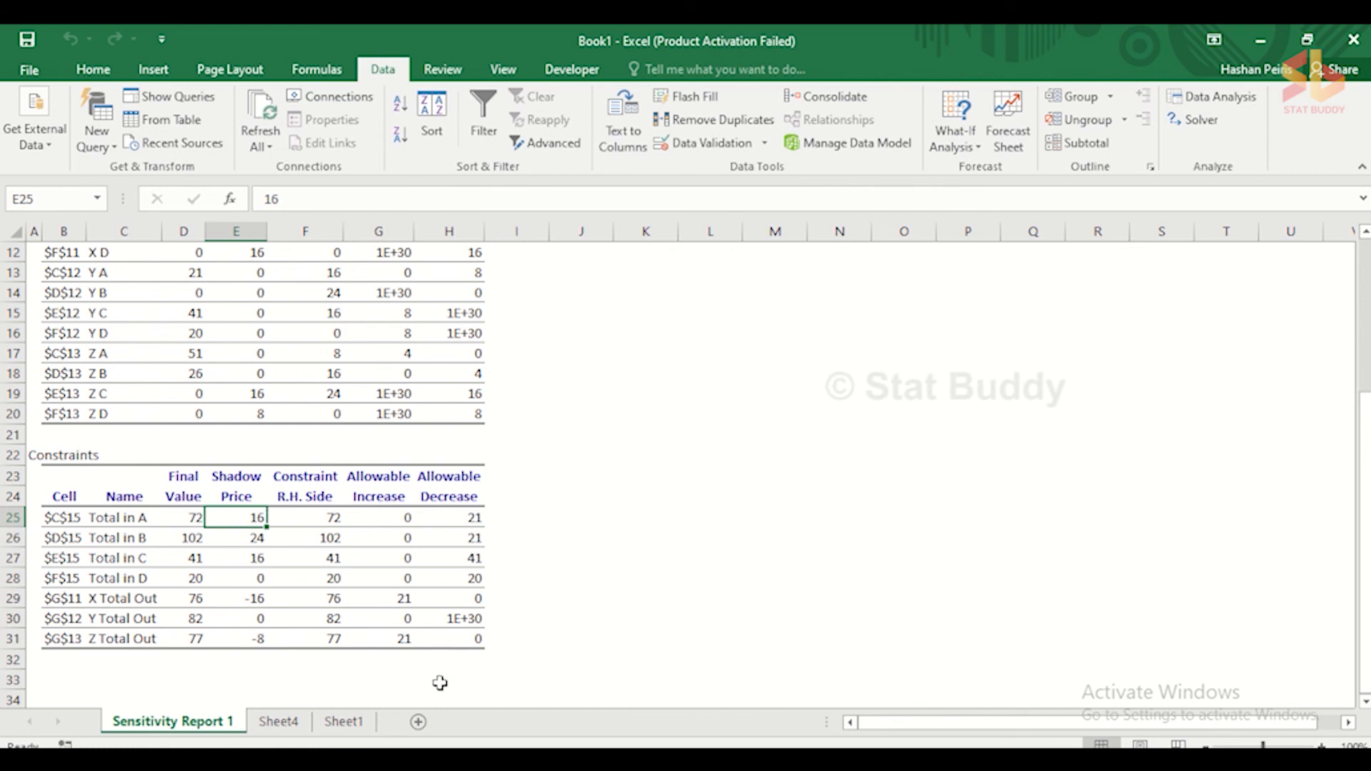
pyautogui.click(280, 723)
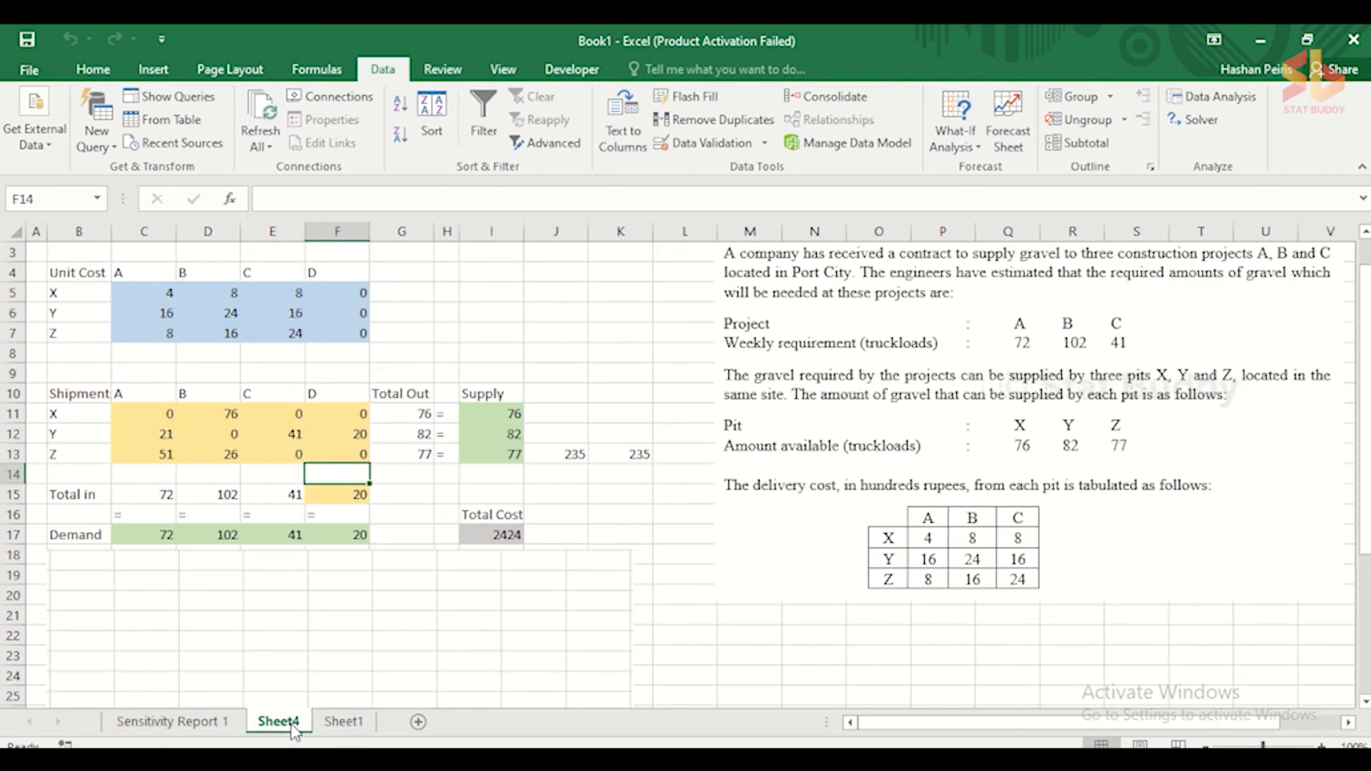